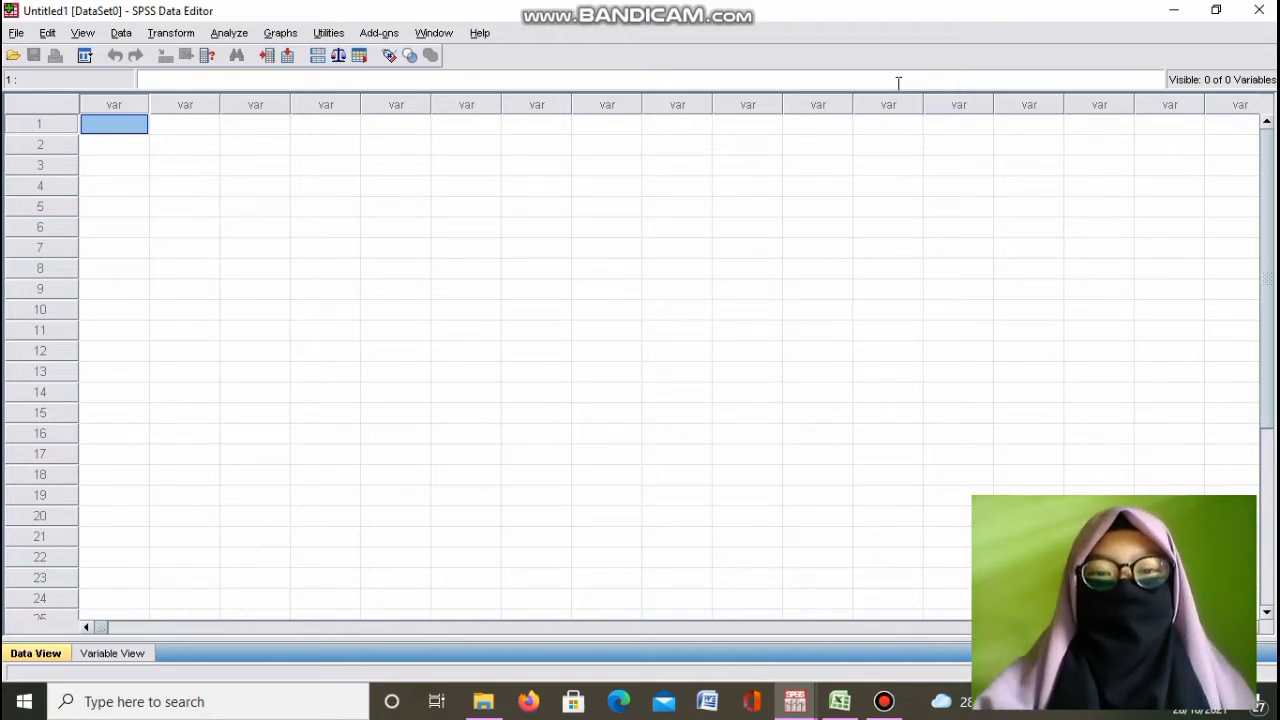
- Check the district table on the Latihan sheet in Excel, and name the first variable of the untitled SPSS dataset Kecamatan
left_click(838, 704)
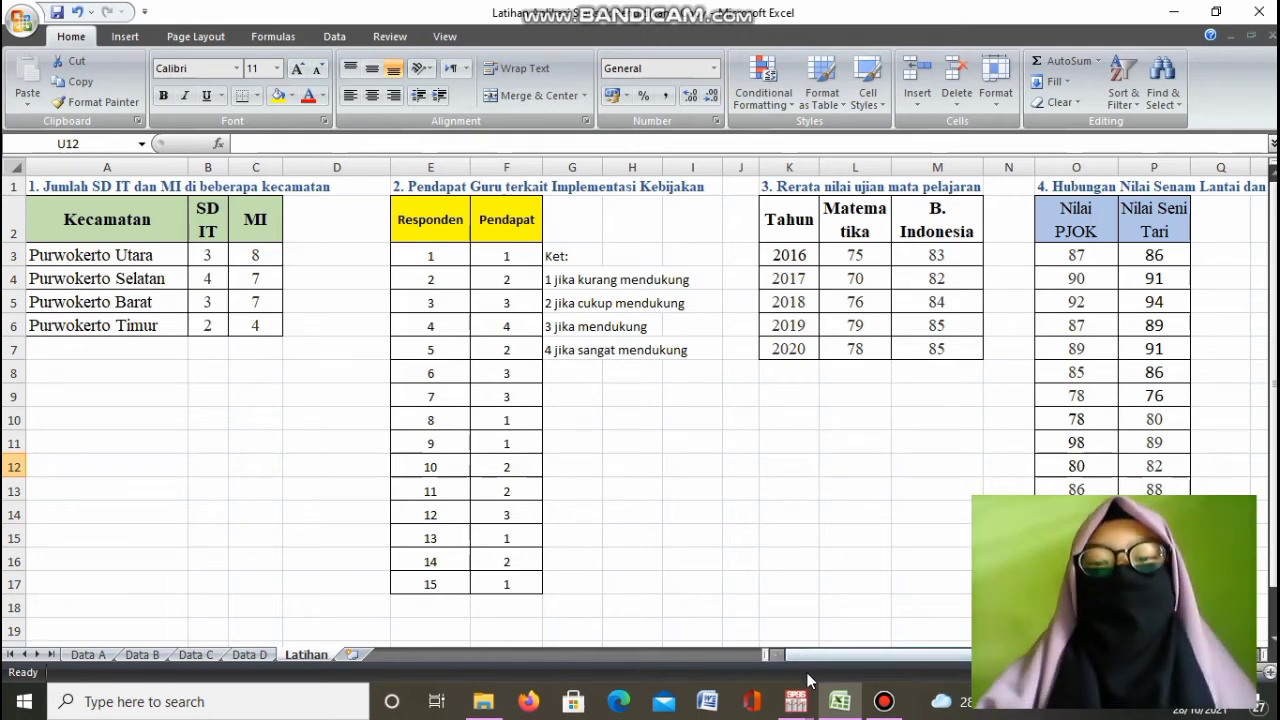
mouse_move(797, 703)
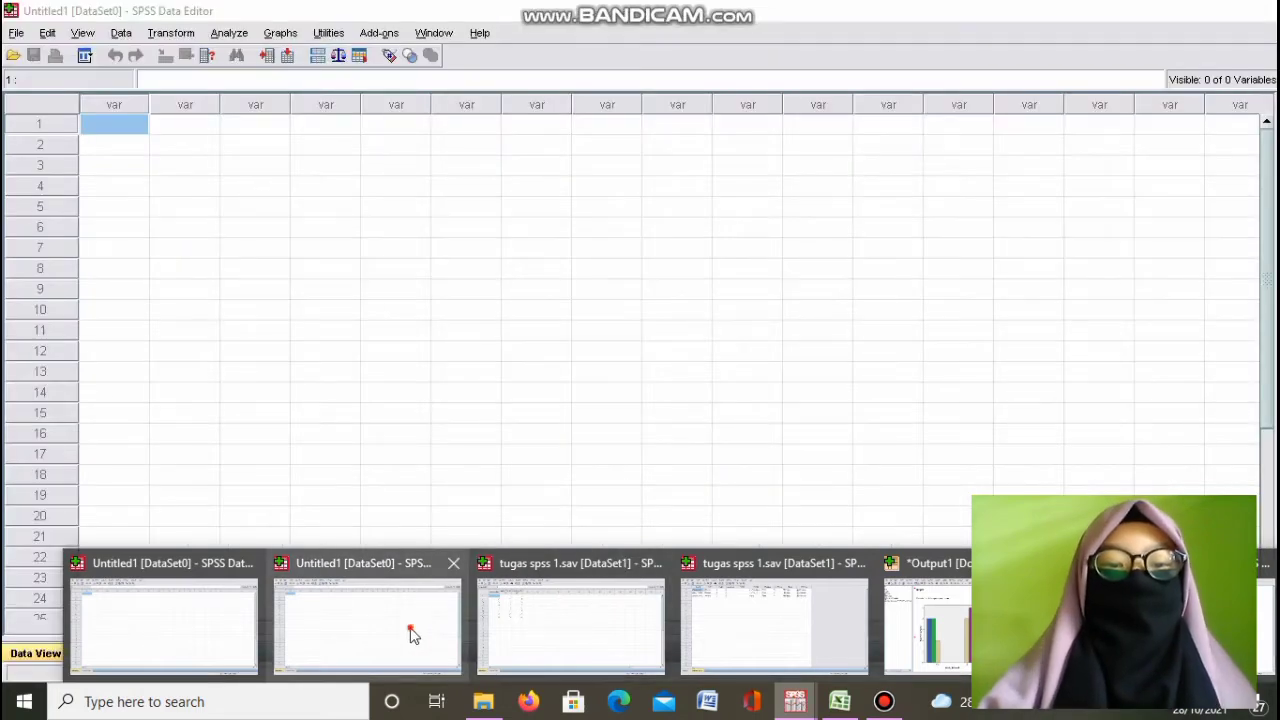
left_click(410, 630)
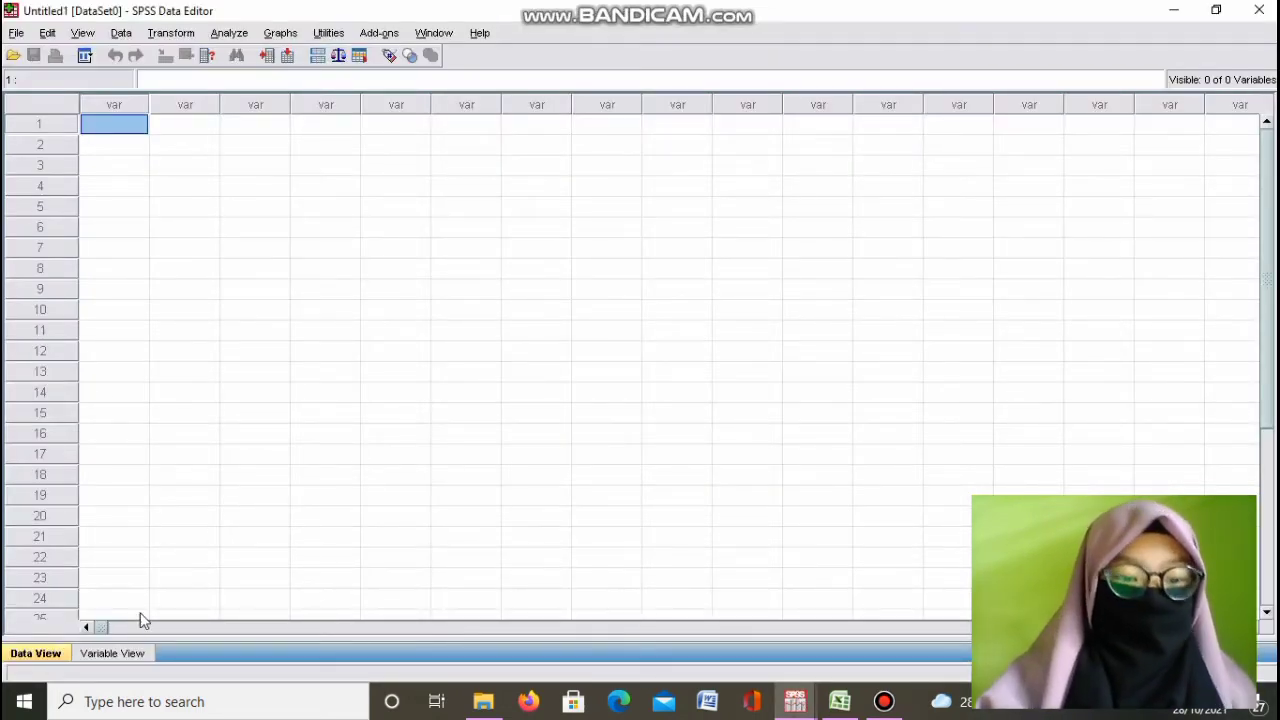
left_click(110, 654)
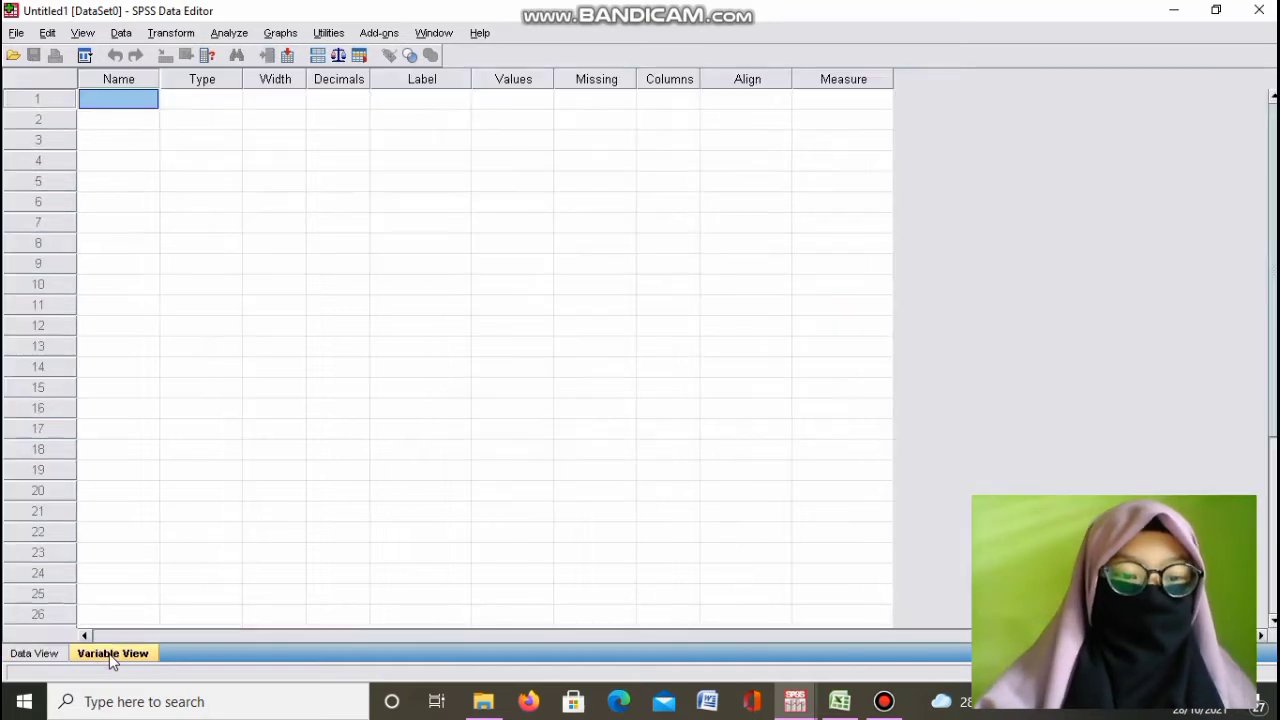
left_click(144, 100)
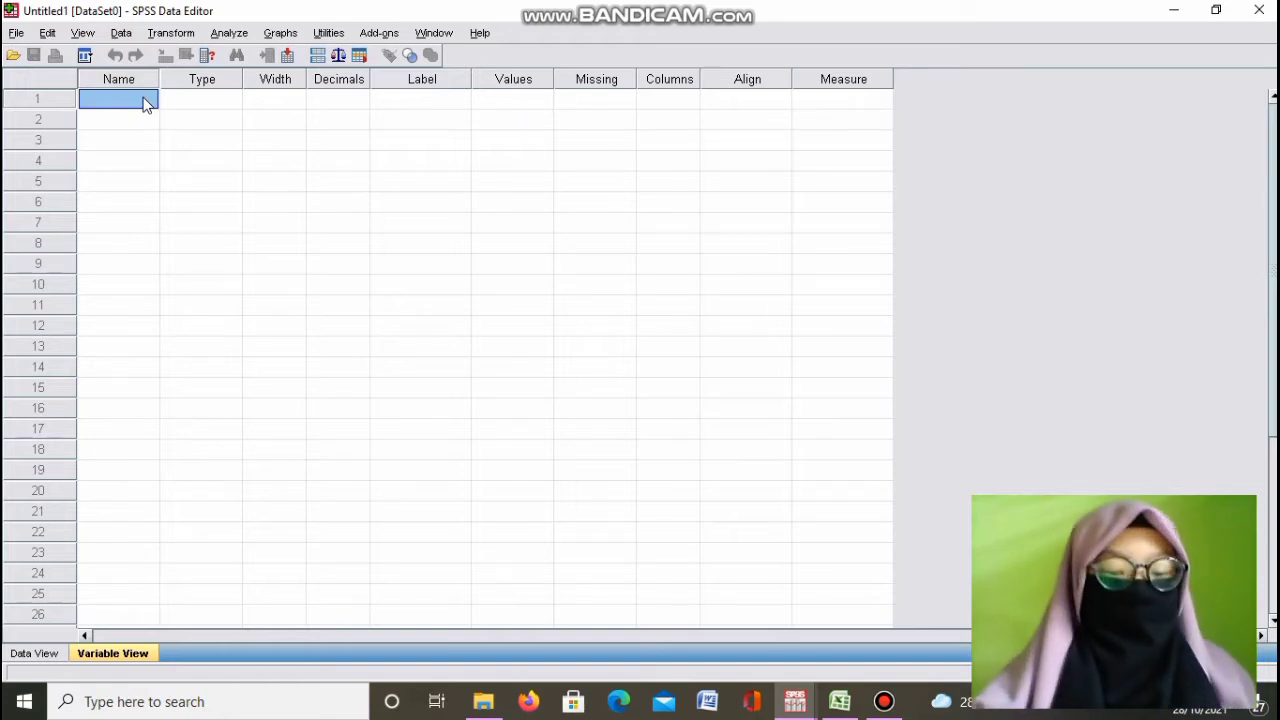
type("Ke")
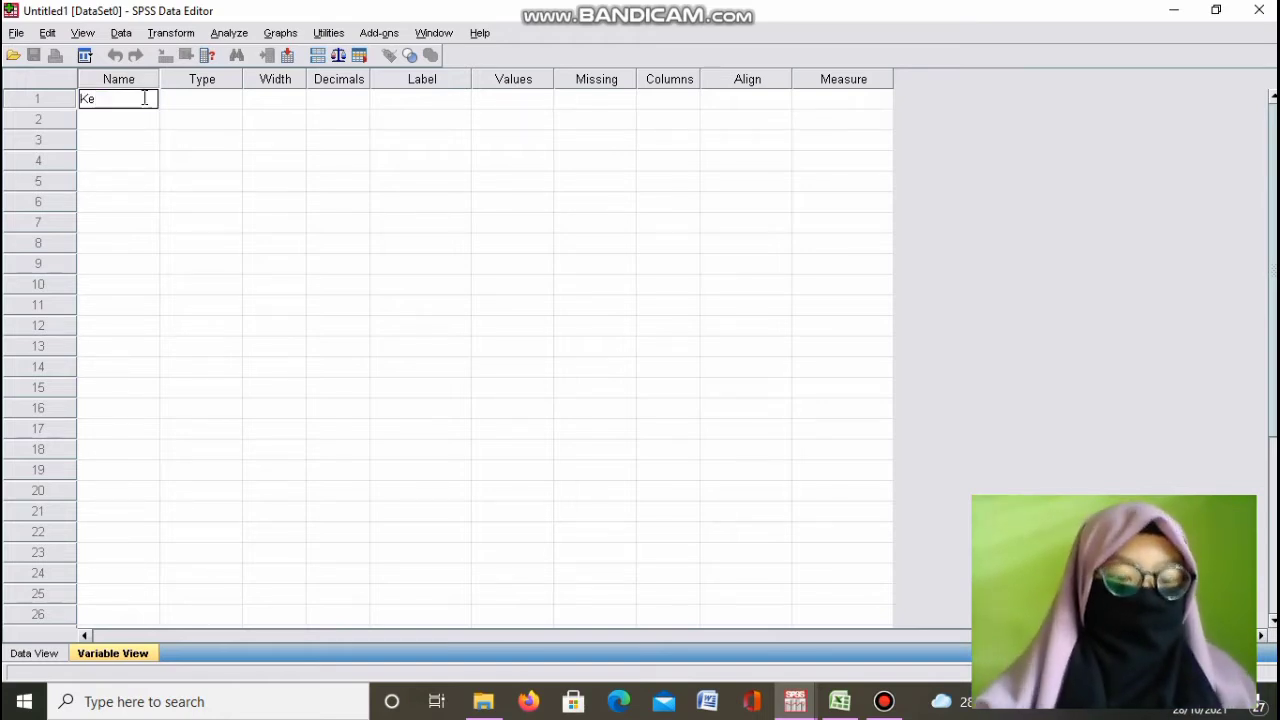
type("camatan")
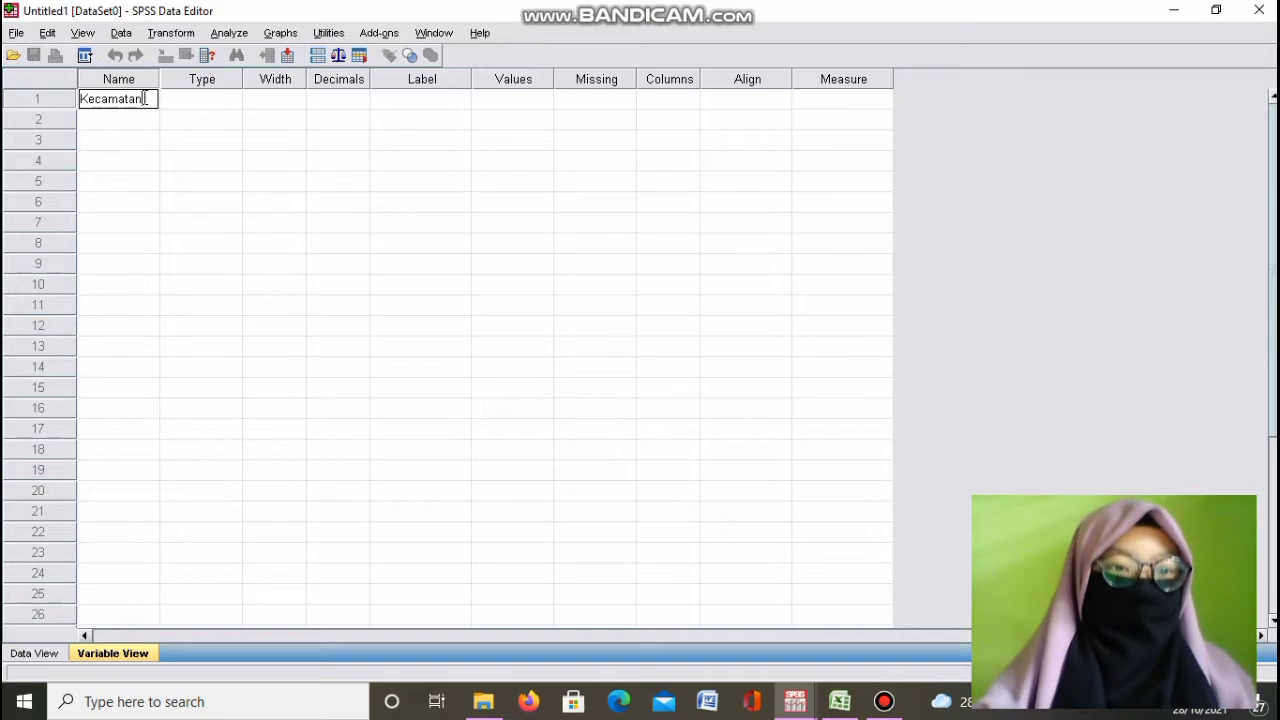
left_click(259, 163)
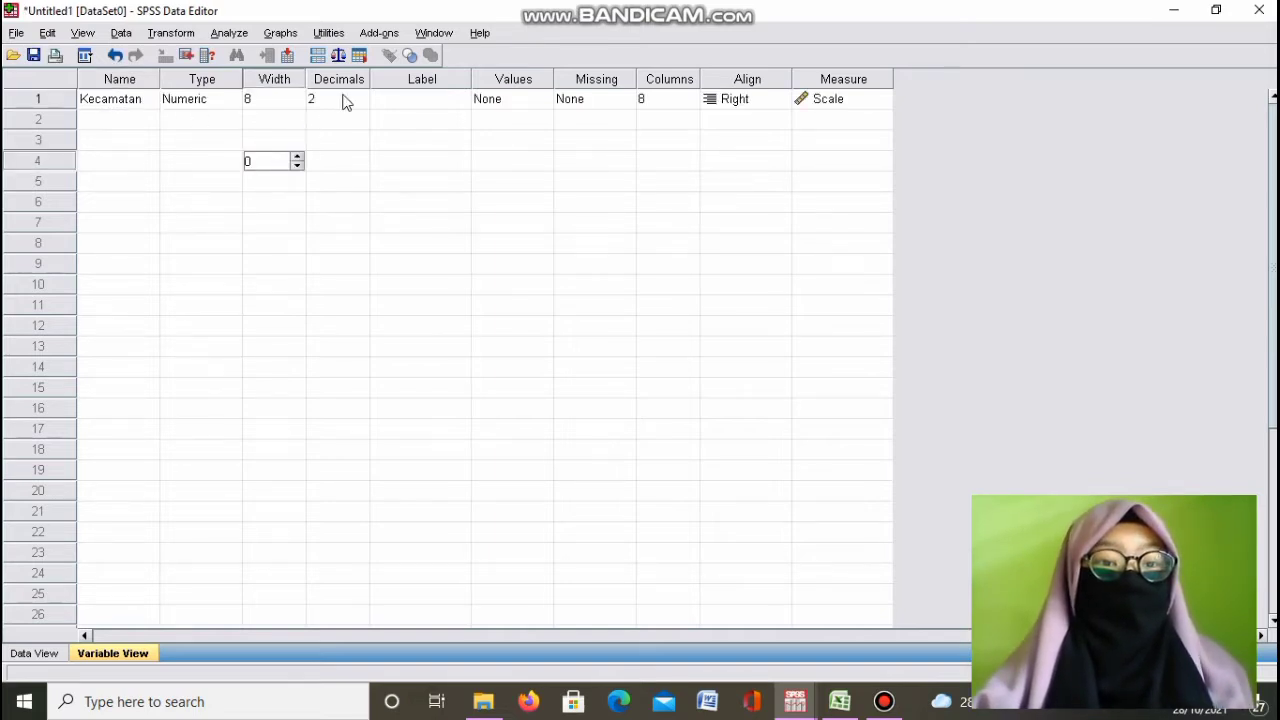
- Set the number of decimals for the Kecamatan variable to 0
left_click(341, 99)
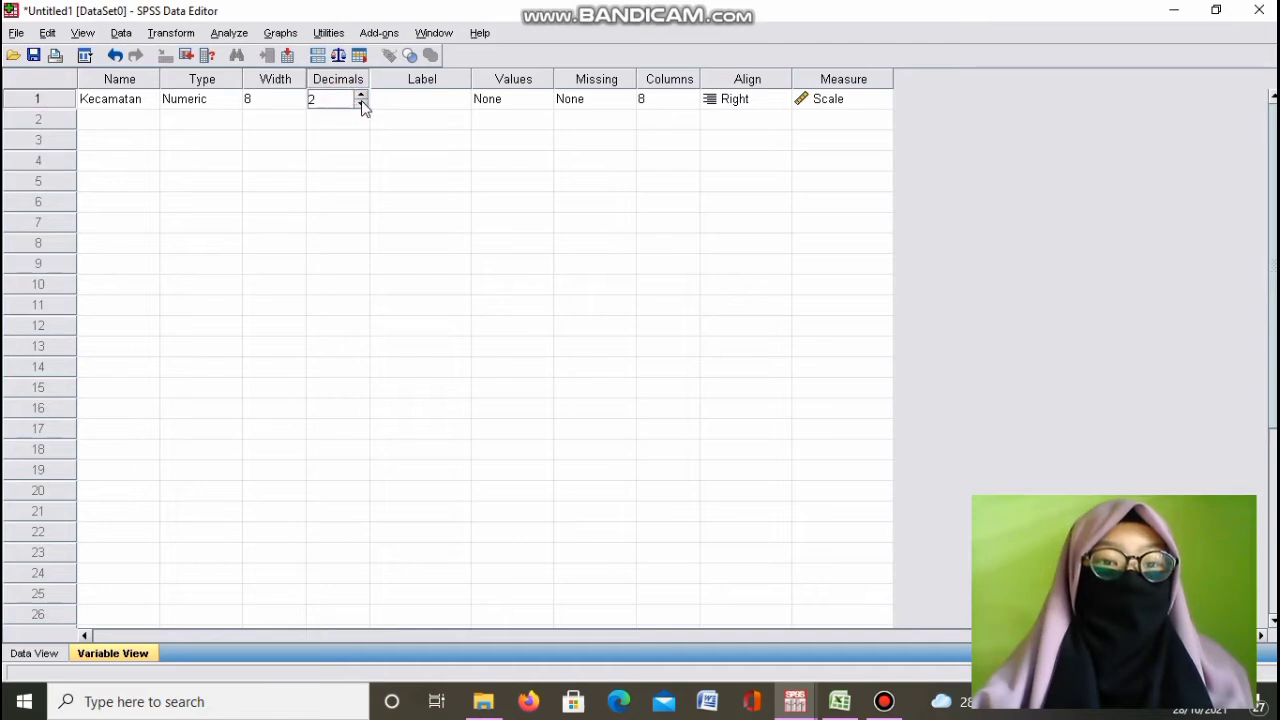
left_click(362, 104)
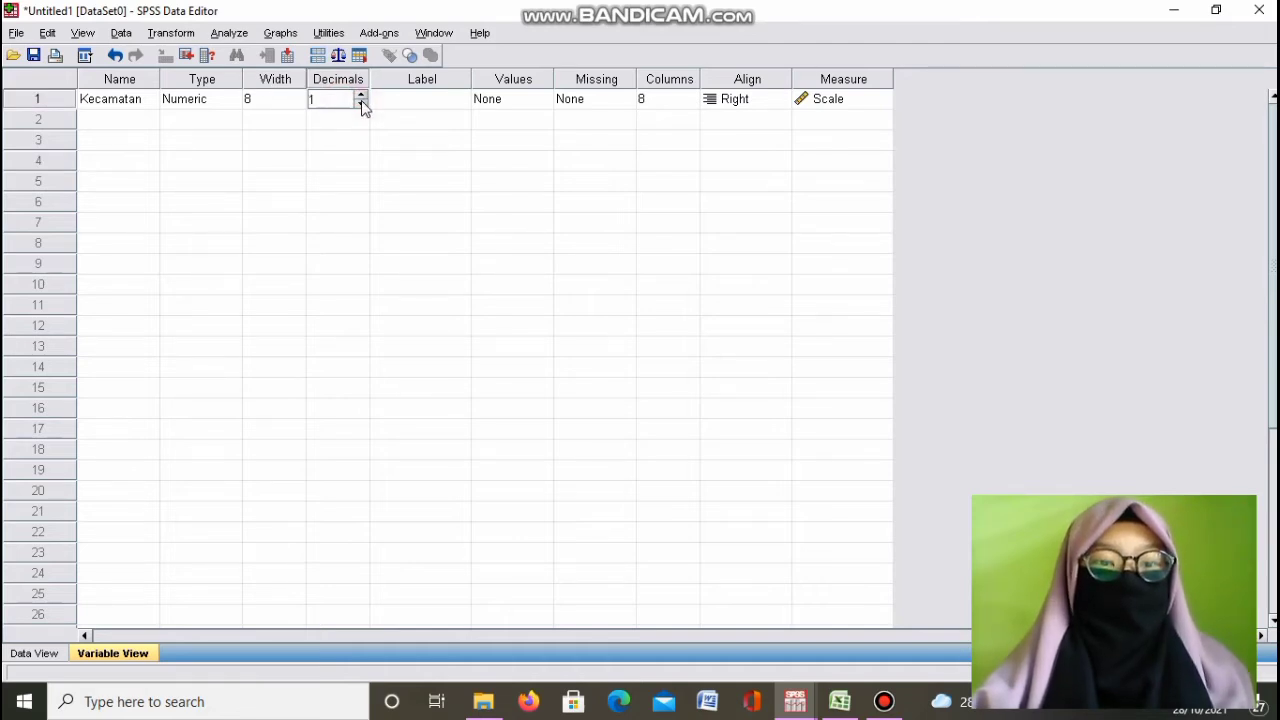
left_click(362, 104)
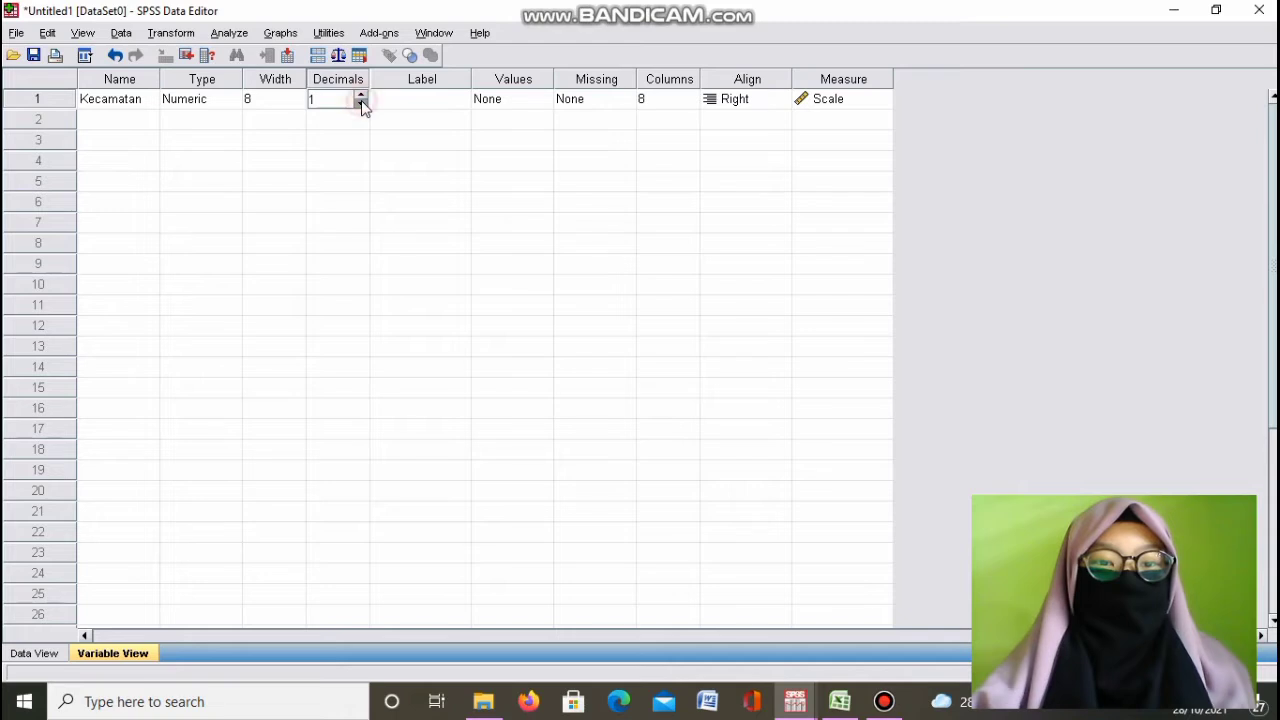
- Add the value label 1 = Purwokerto_Utara to the Kecamatan variable, consulting the district table in Excel for the name
left_click(499, 105)
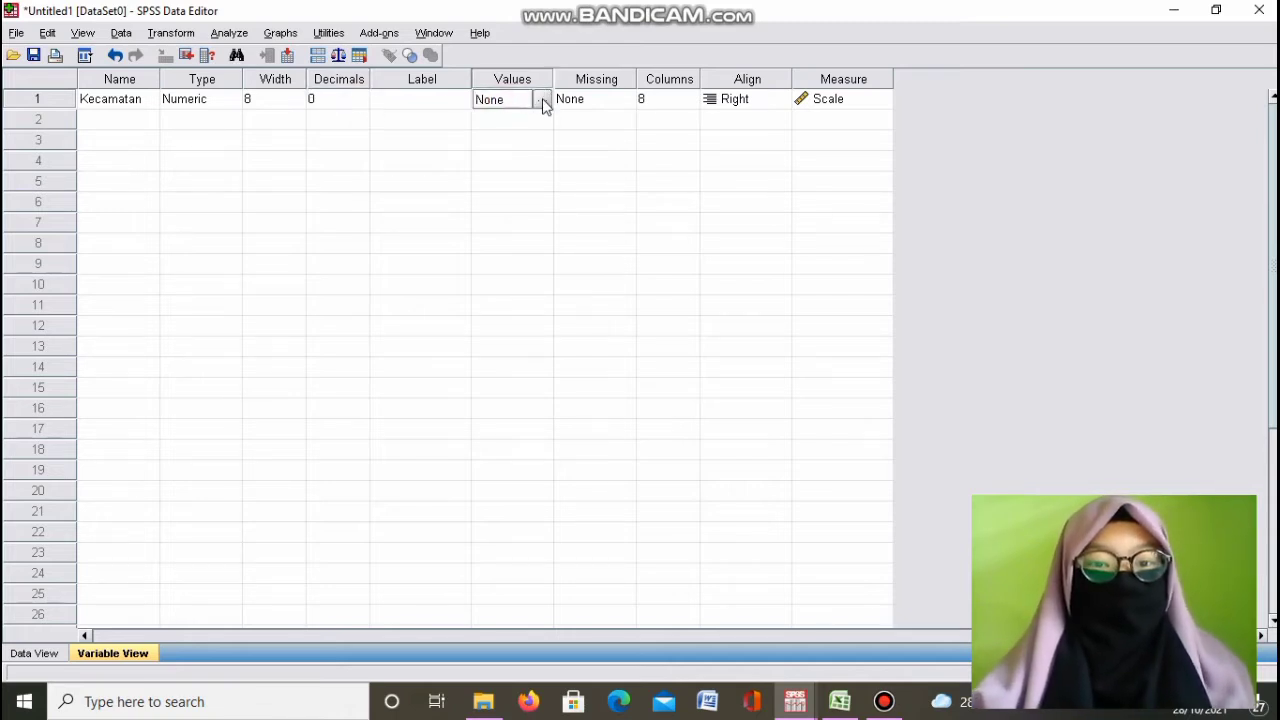
left_click(541, 102)
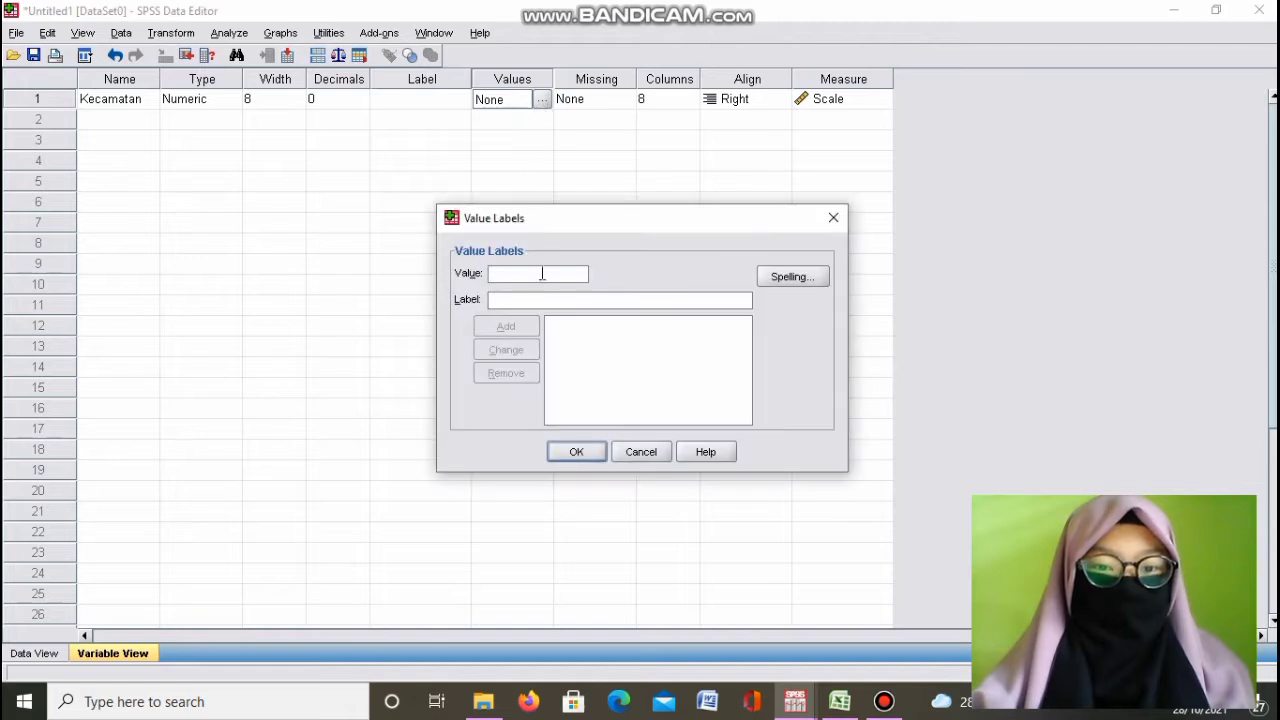
left_click(841, 706)
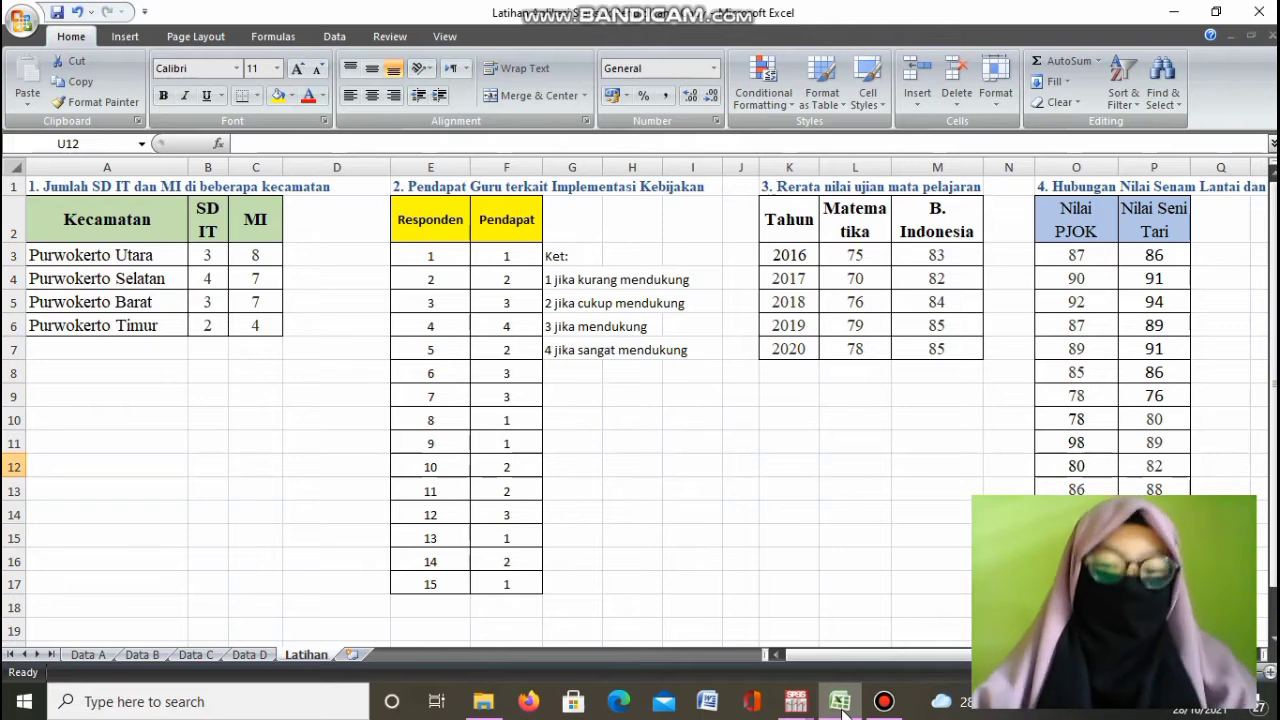
mouse_move(800, 703)
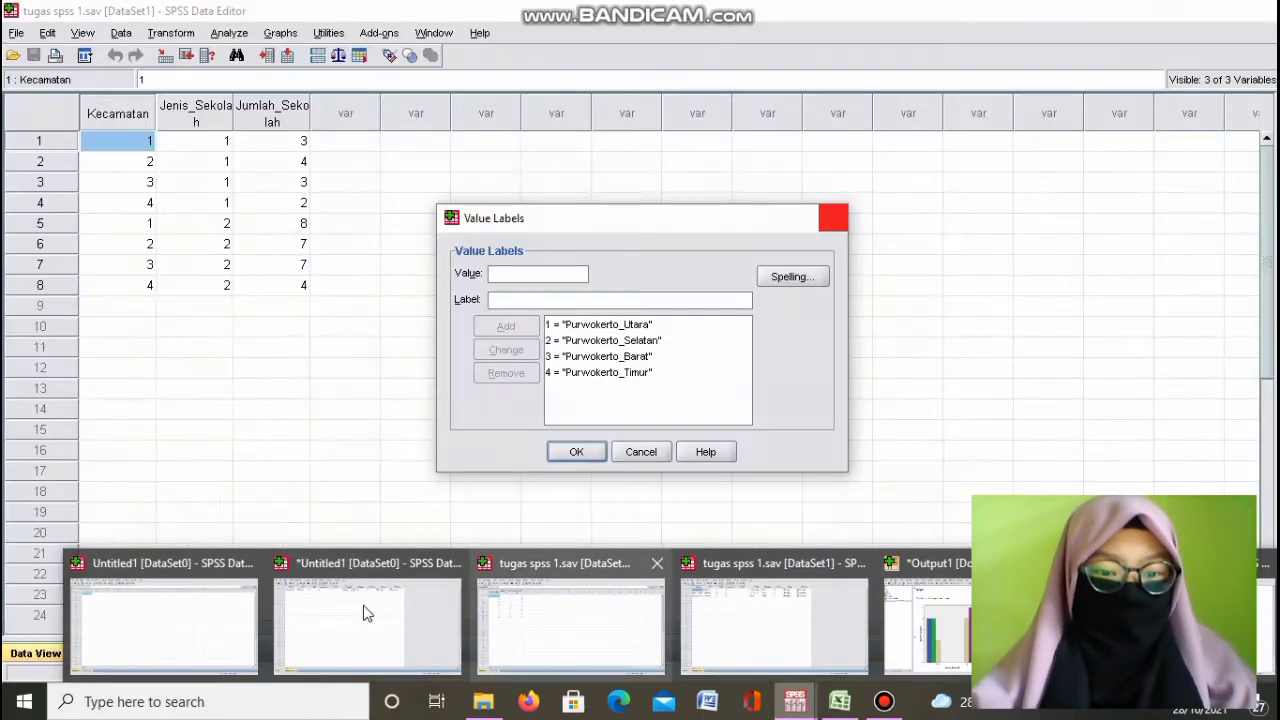
left_click(365, 610)
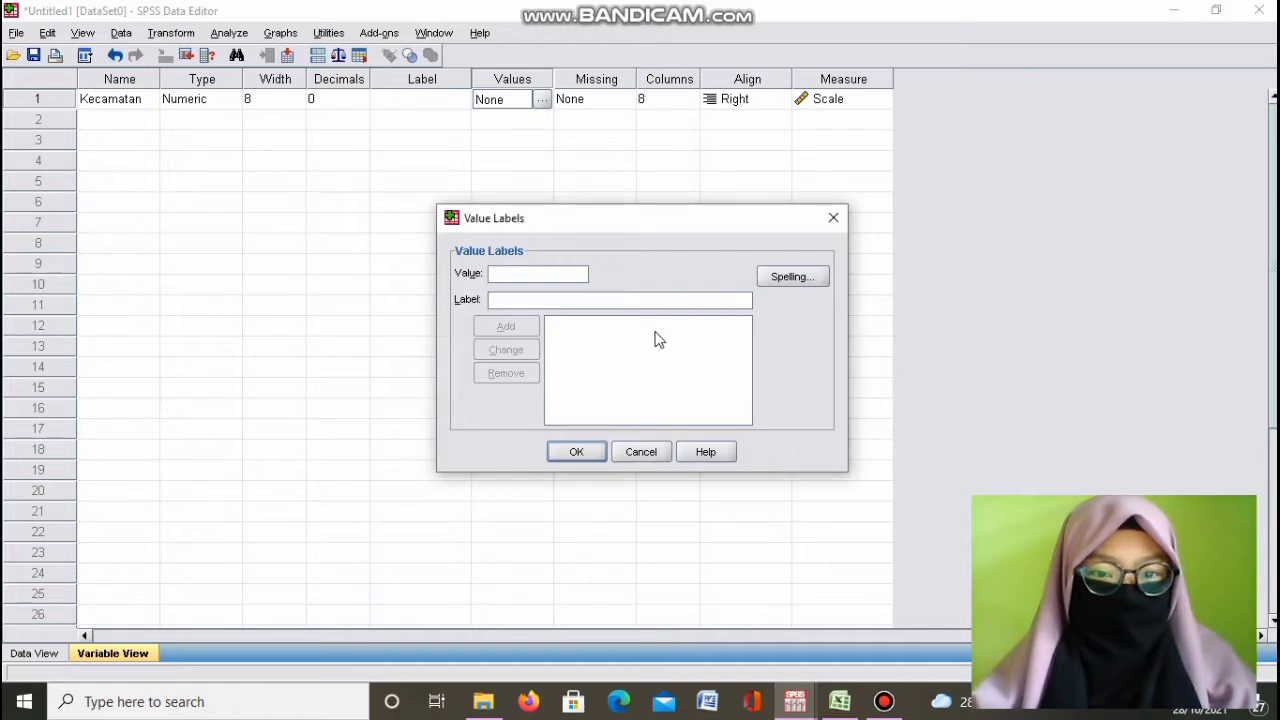
left_click(552, 302)
type("Pu")
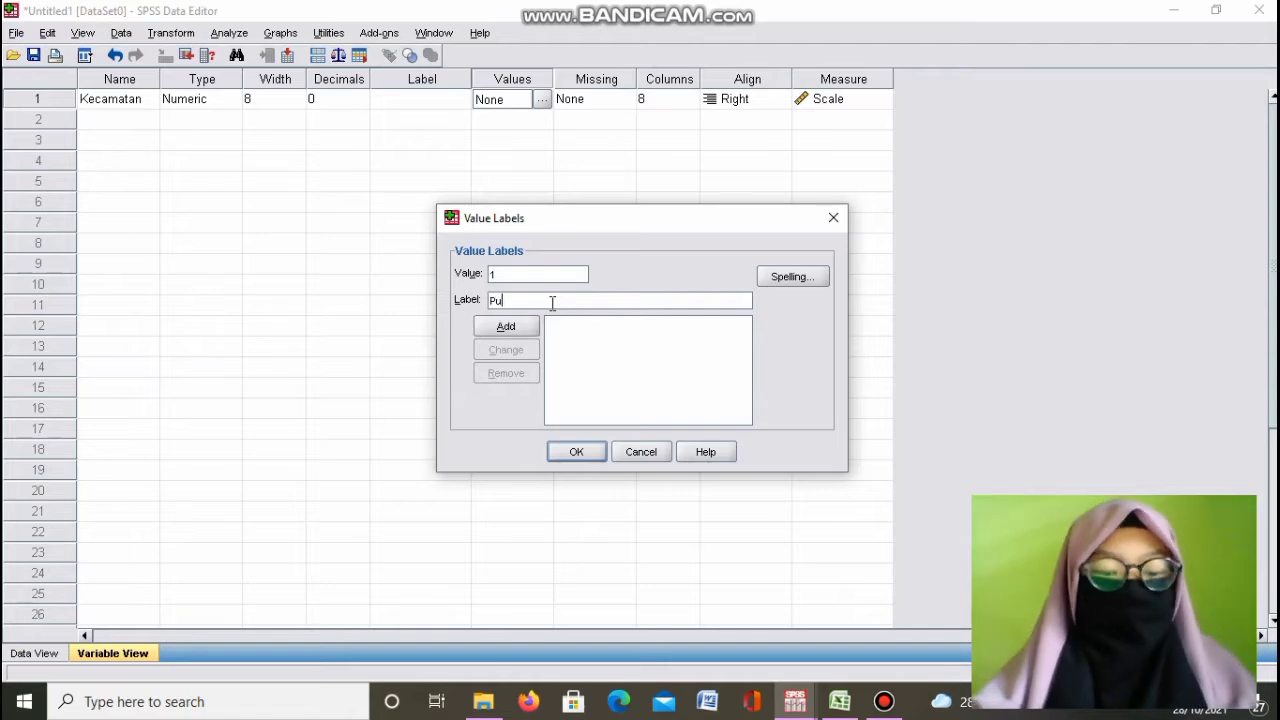
type("rwokerto")
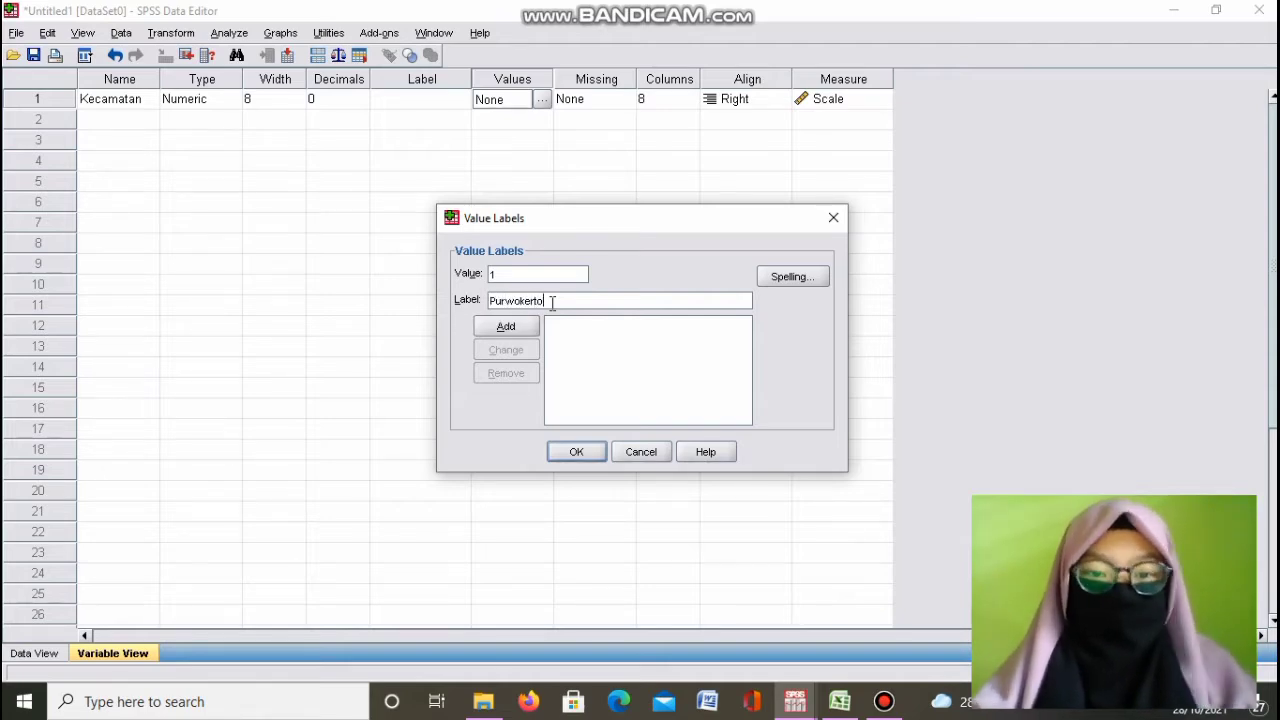
left_click(843, 704)
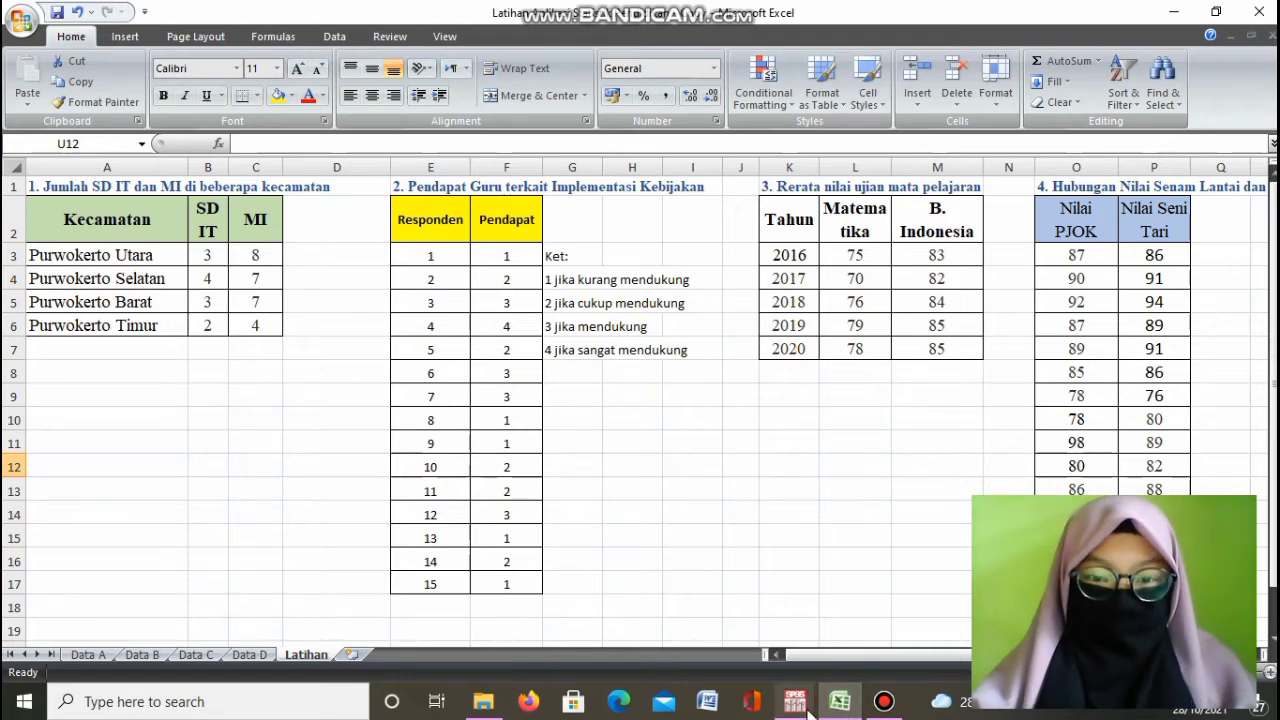
mouse_move(796, 701)
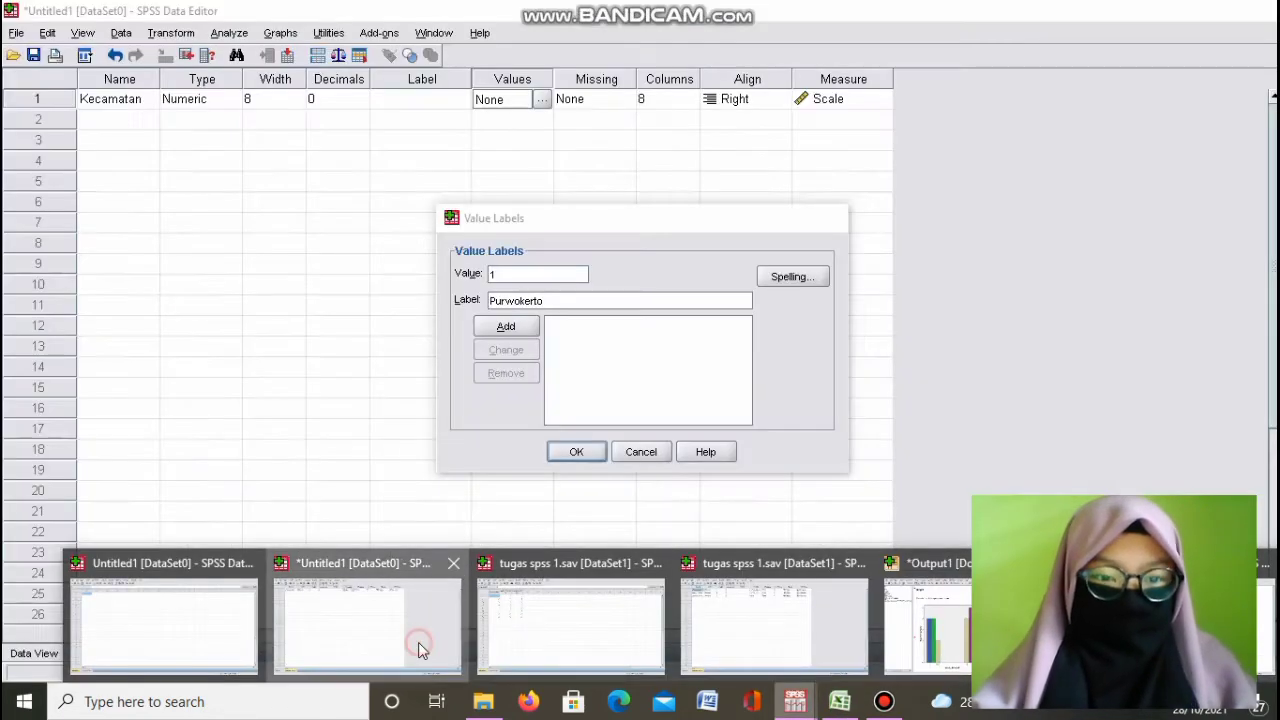
left_click(418, 649)
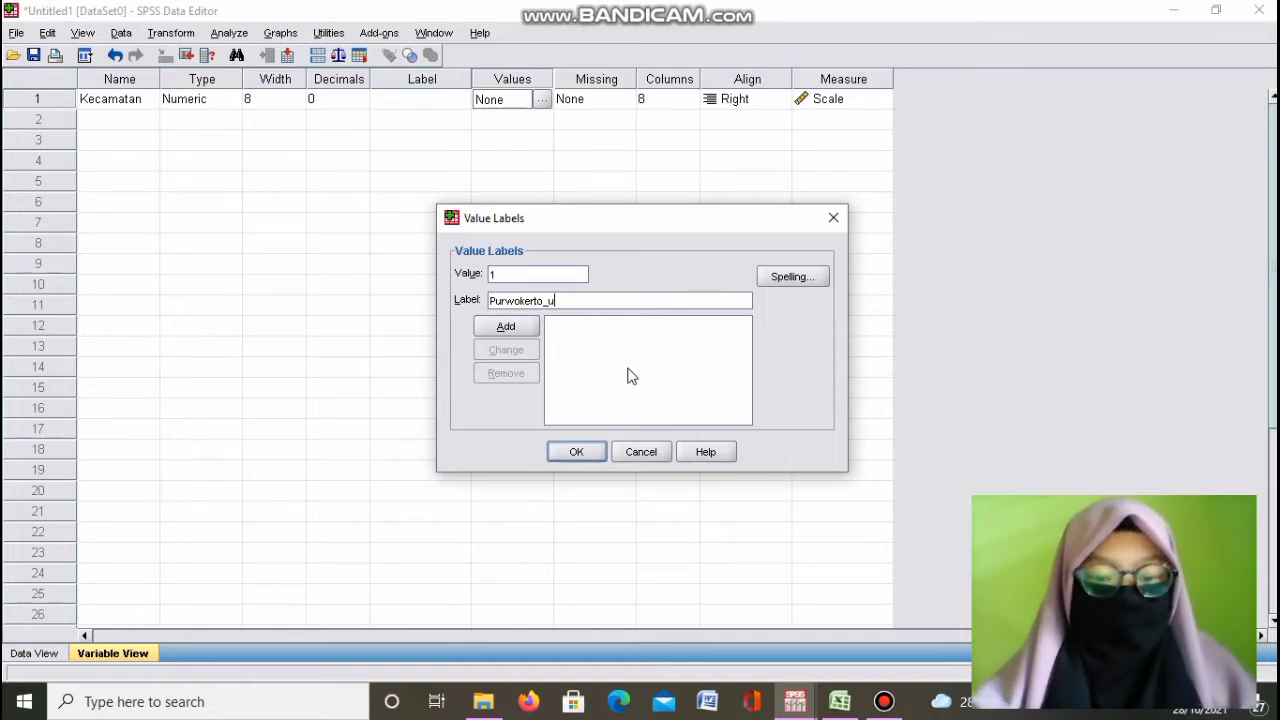
type("tara")
key("BackSpace")
key("BackSpace")
key("BackSpace")
key("BackSpace")
key("BackSpace")
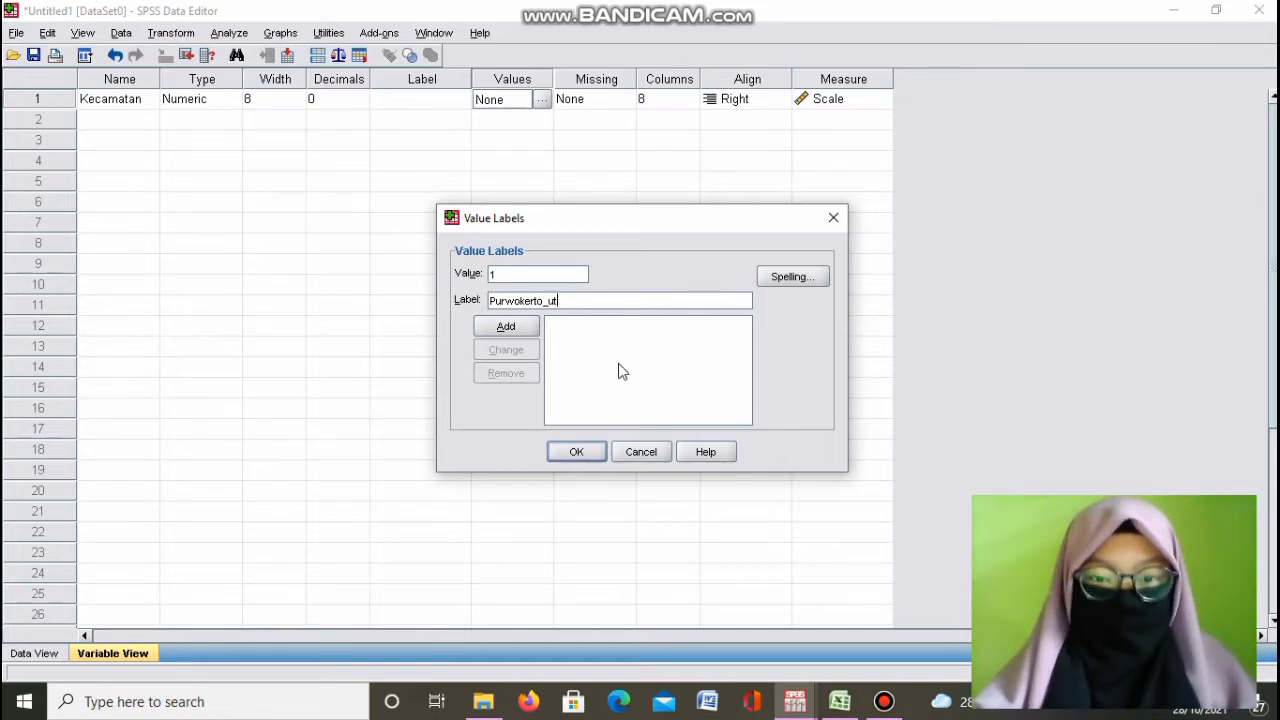
type("Utara")
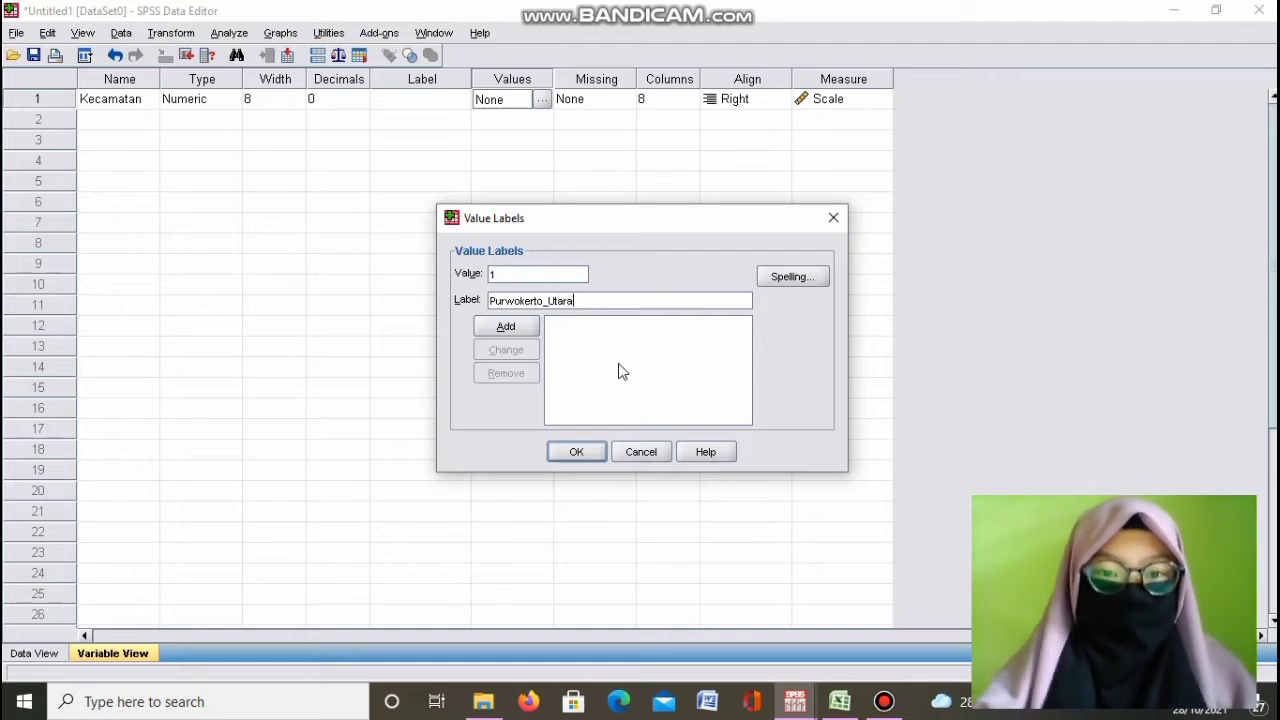
left_click(503, 328)
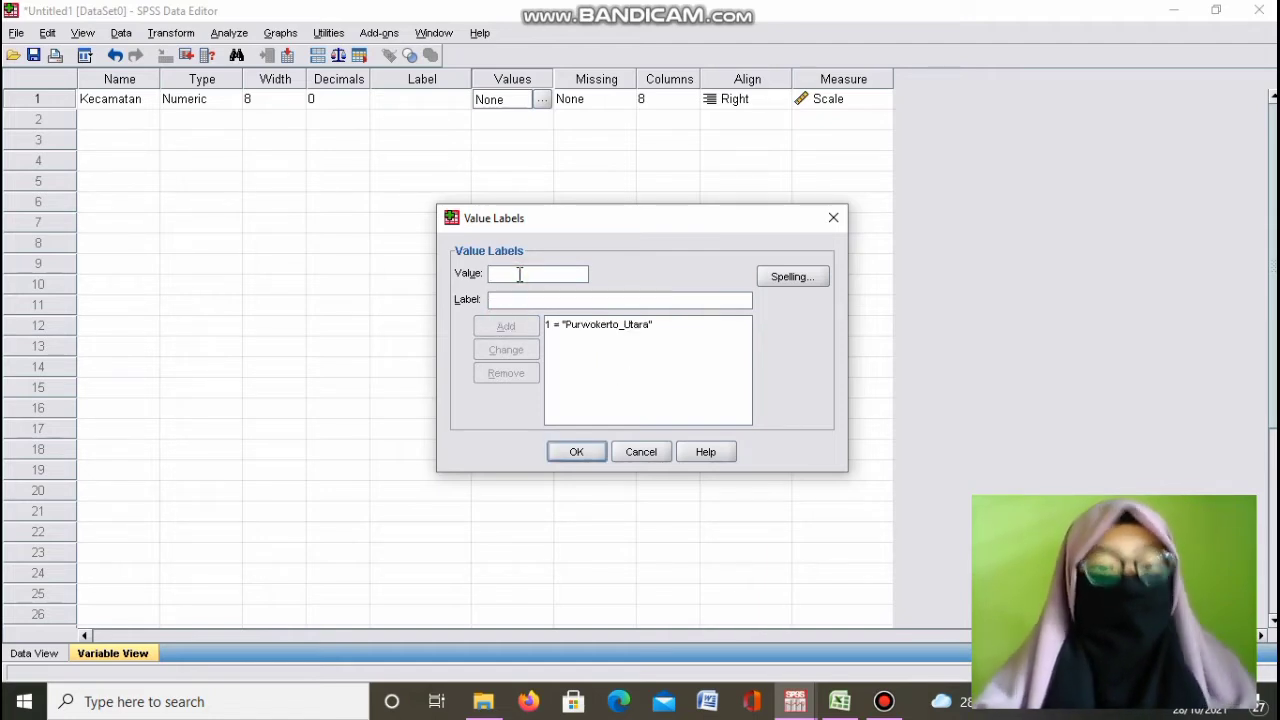
- Add the value label 2 = Purwokerto_Selatan to the Kecamatan variable
type("2")
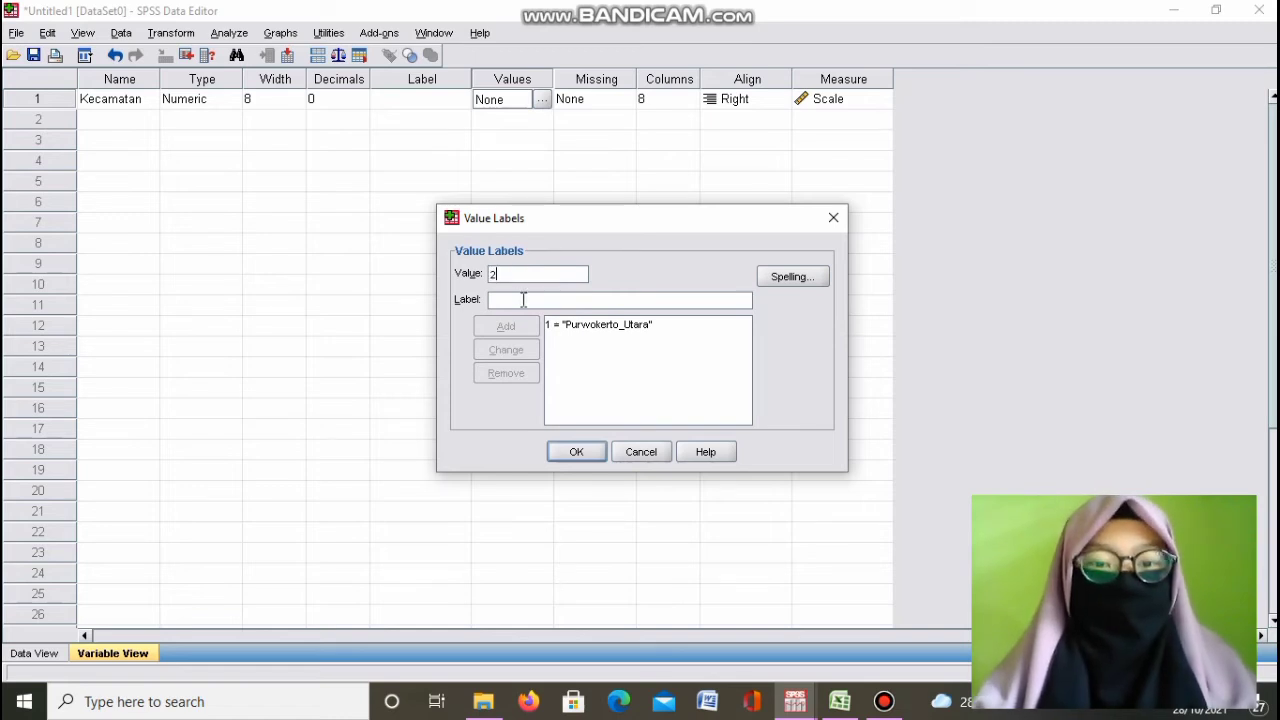
left_click(523, 299)
type("Purwo")
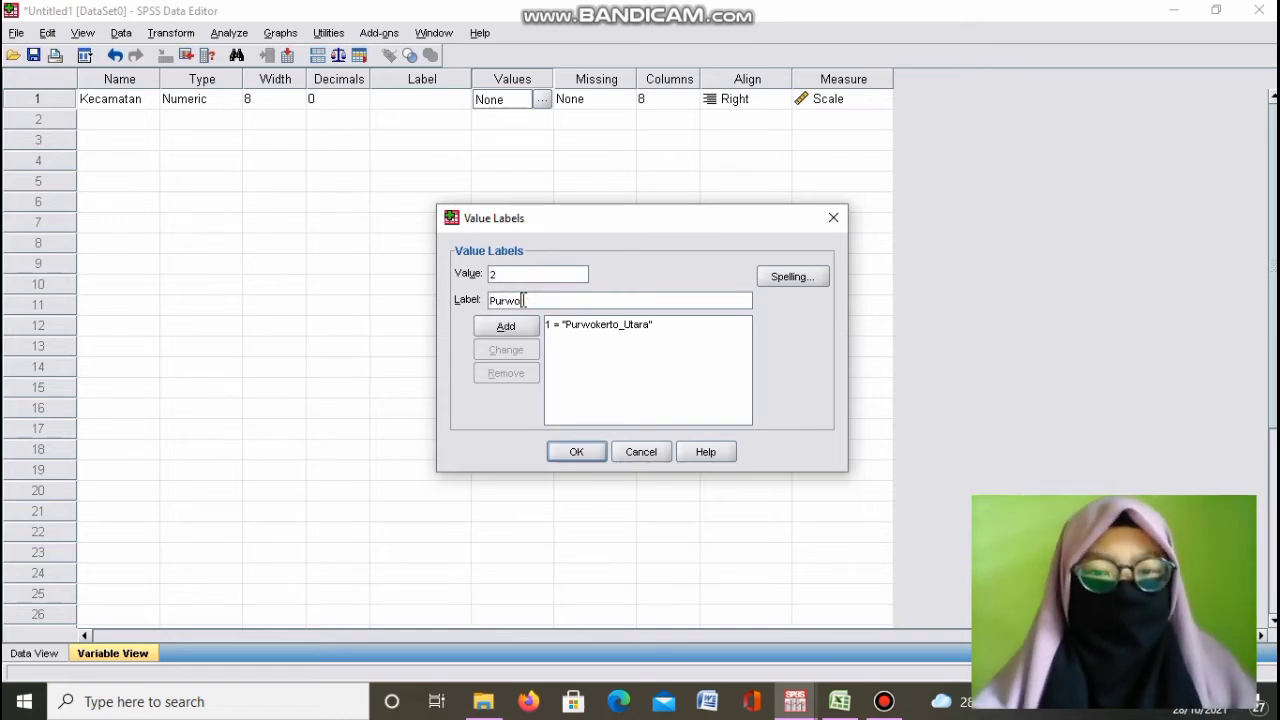
type("kerto_")
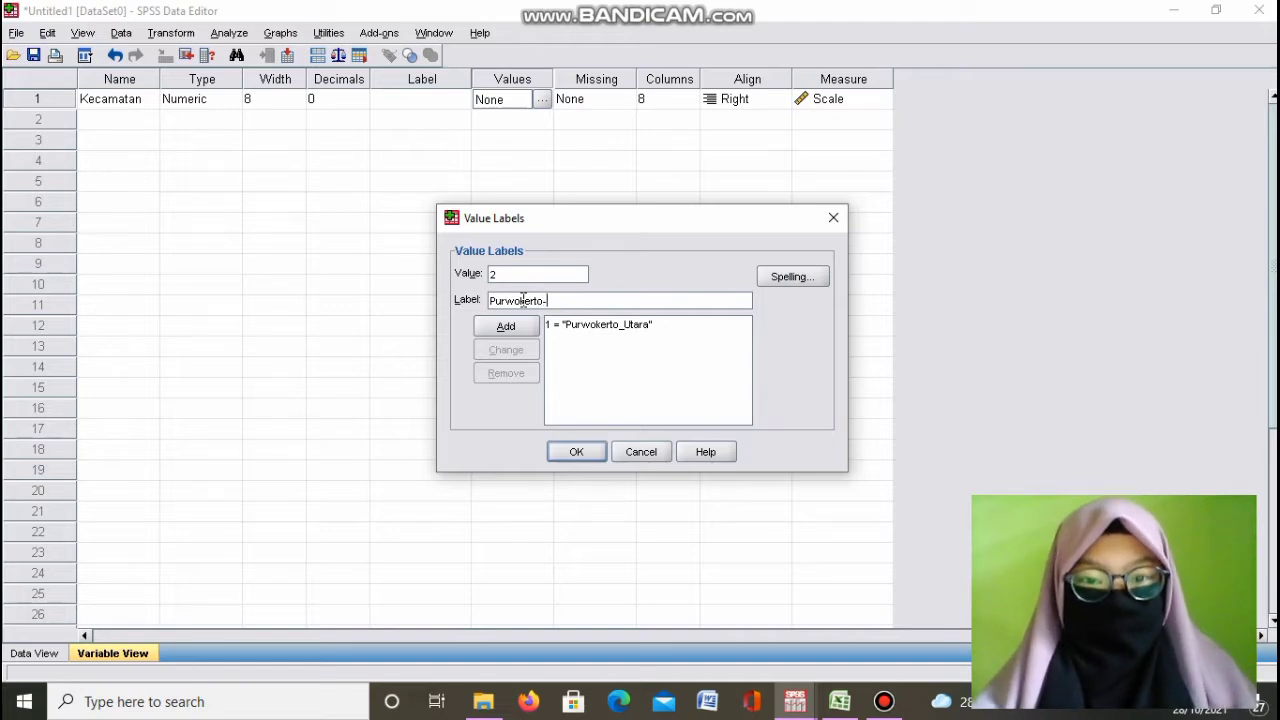
key("BackSpace")
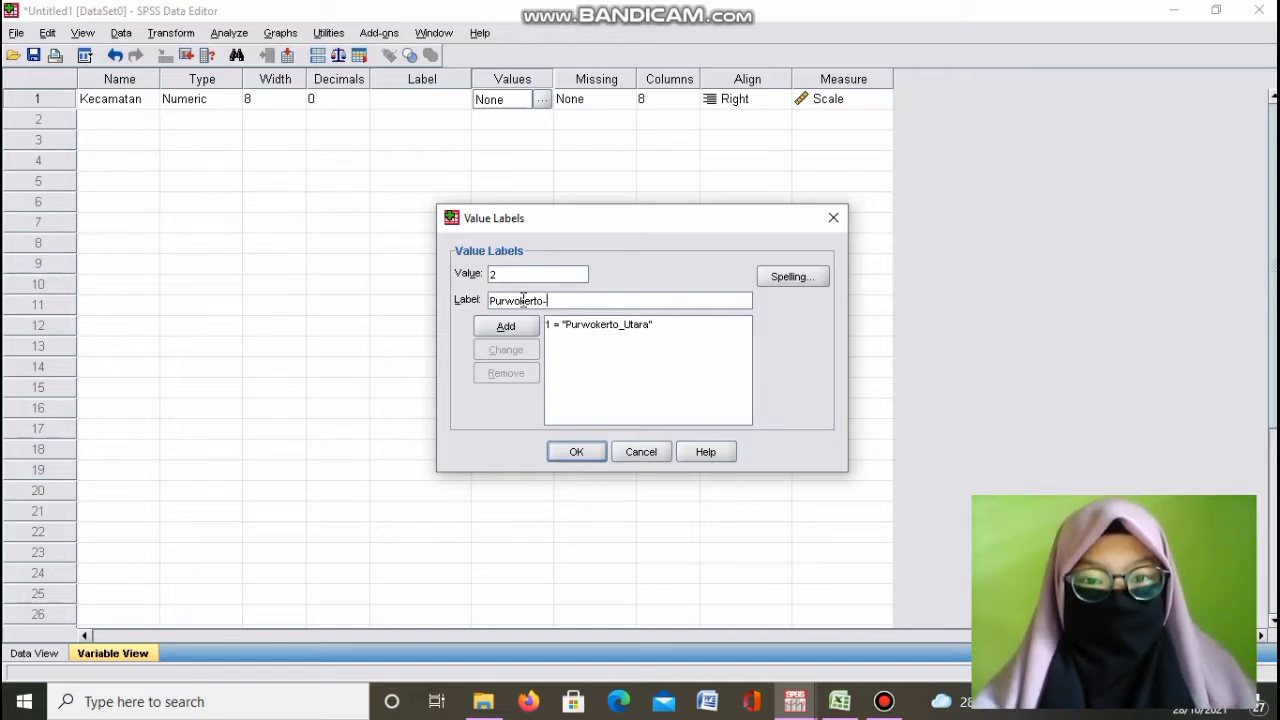
type("_")
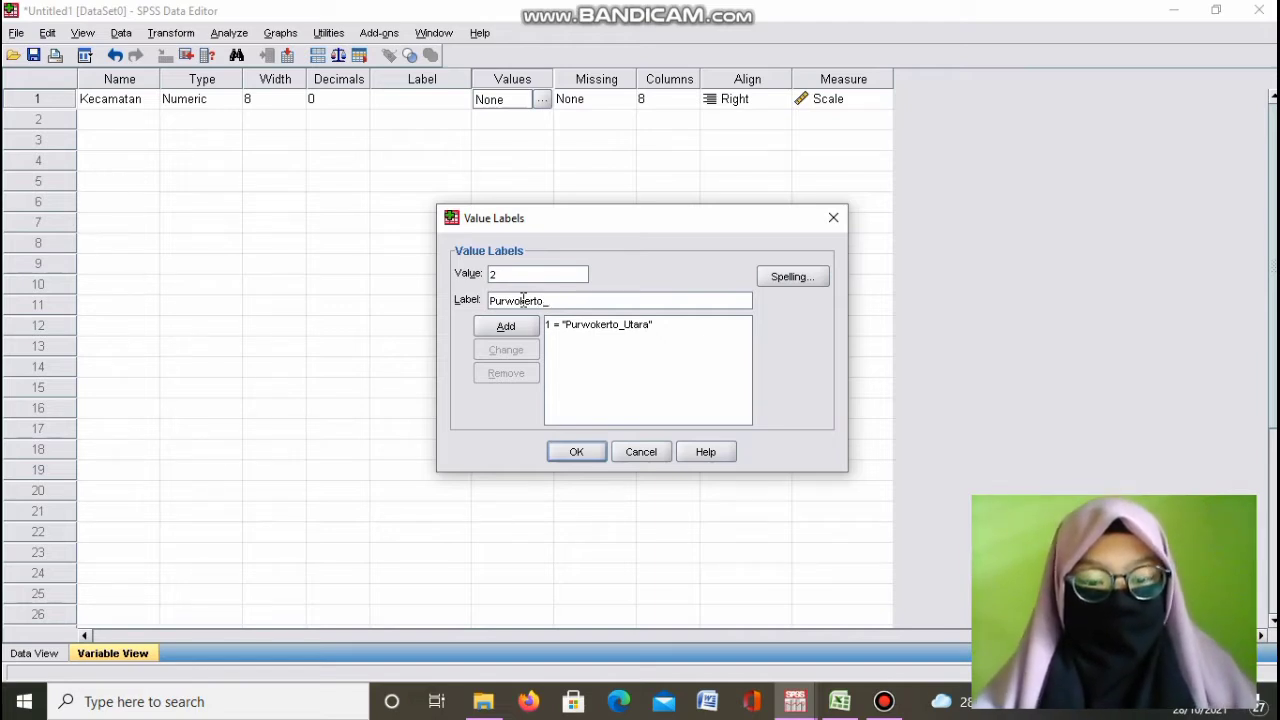
type("Selat")
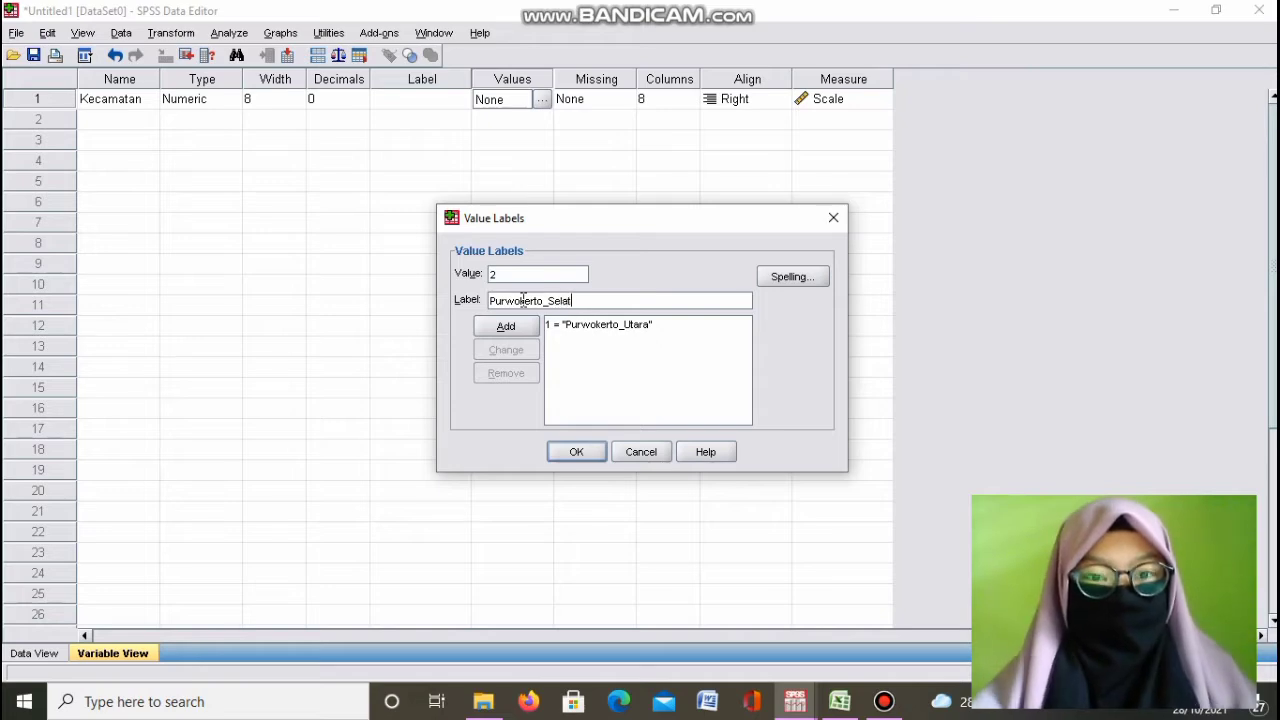
type("an")
left_click(507, 327)
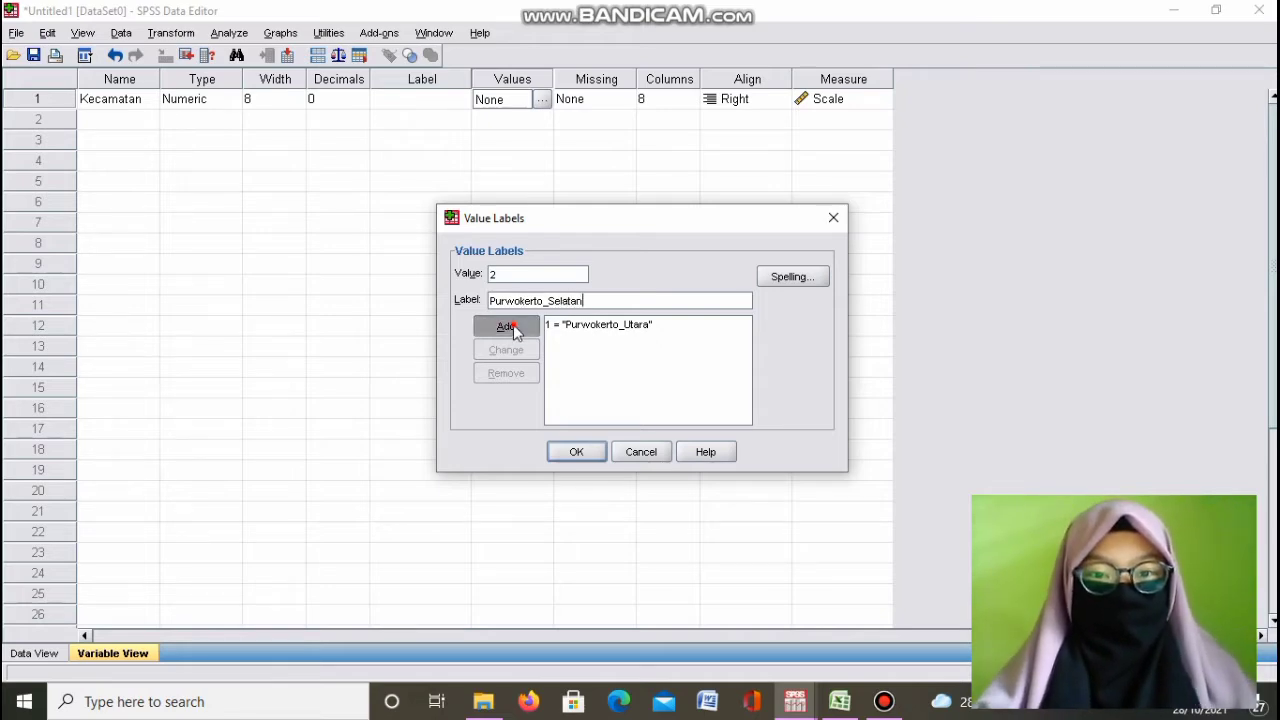
- Check the district names in the Excel table, and add the value label 3 = purwokerto_Barat to the Kecamatan variable in SPSS
left_click(827, 708)
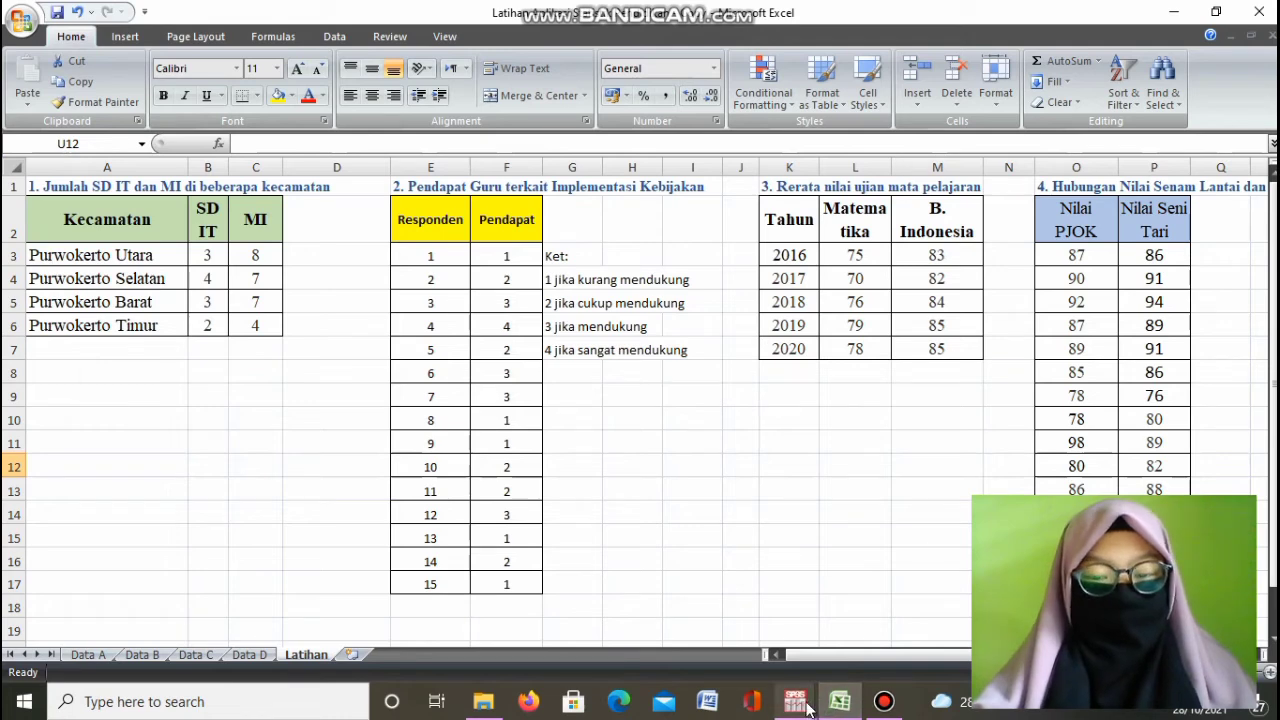
mouse_move(806, 706)
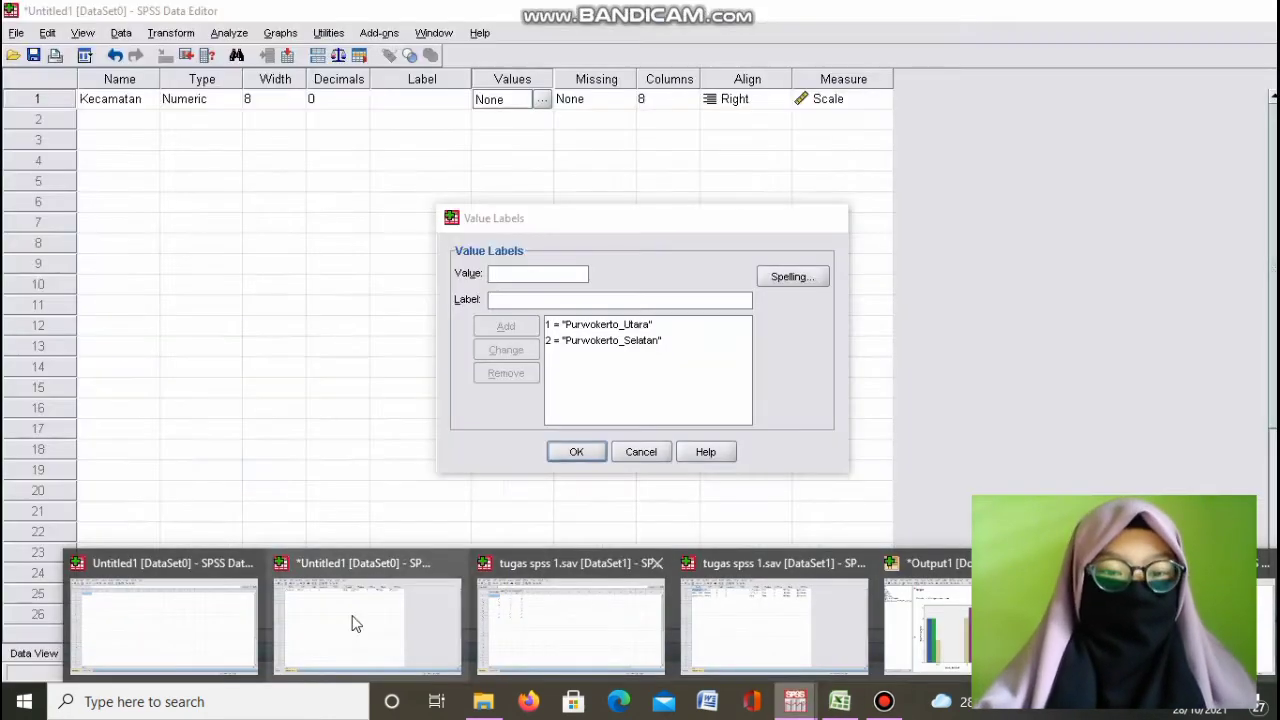
left_click(356, 622)
type("3")
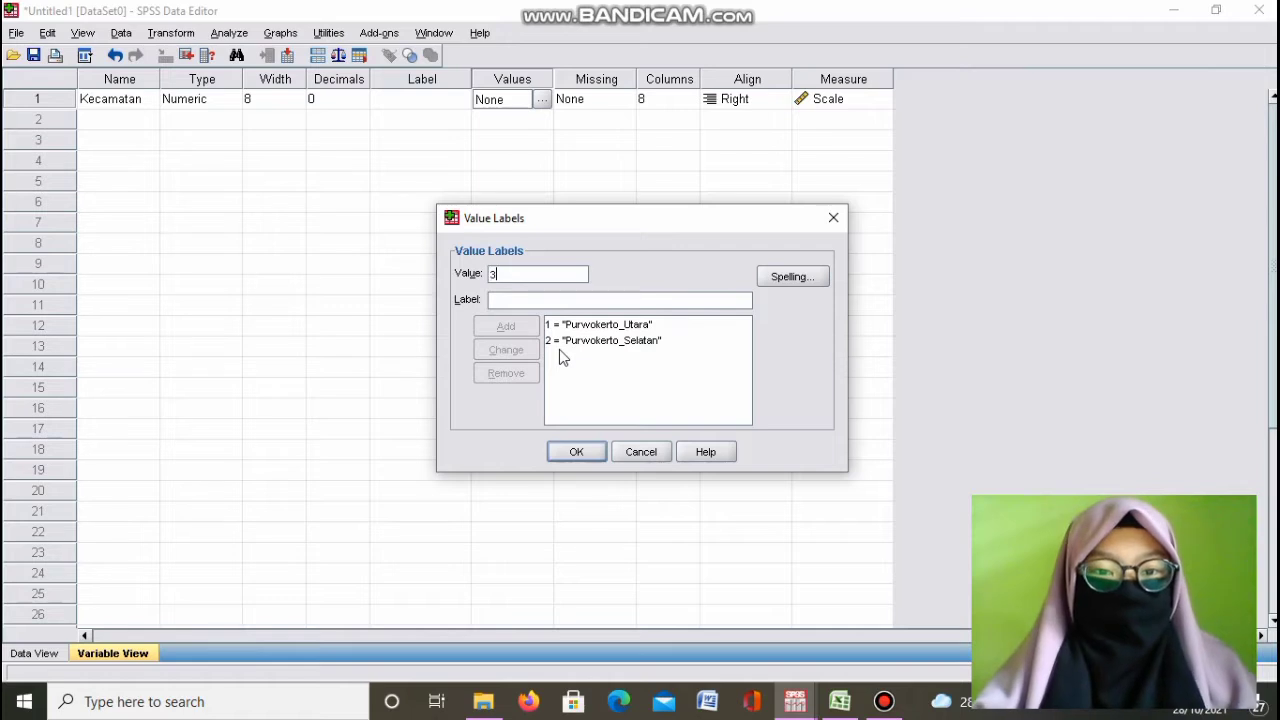
left_click(531, 300)
type("pur")
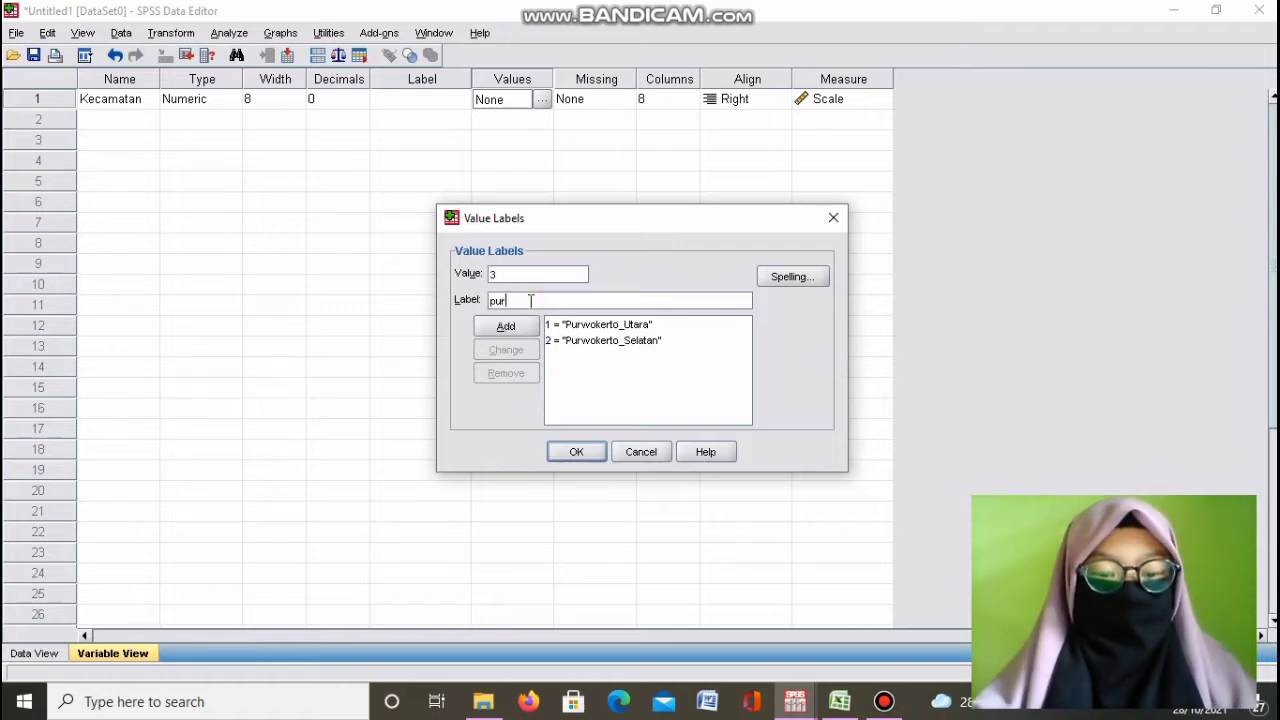
type("wokerto_Barat")
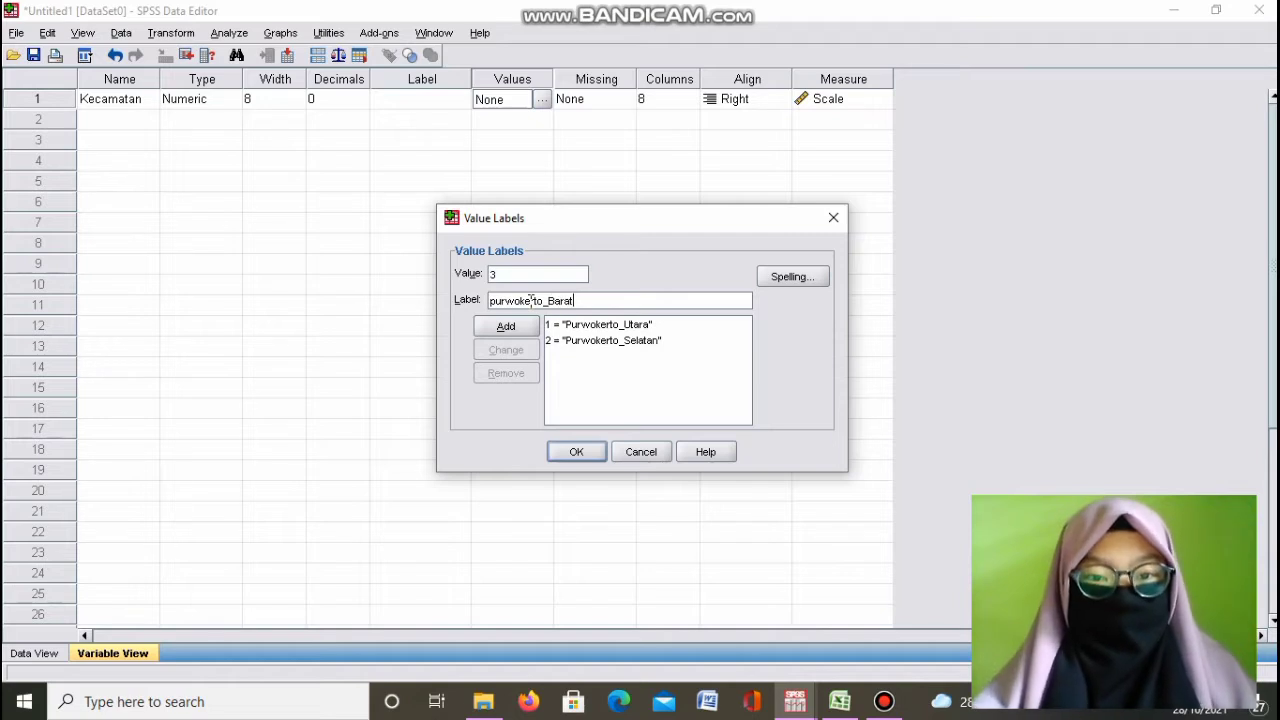
left_click(530, 326)
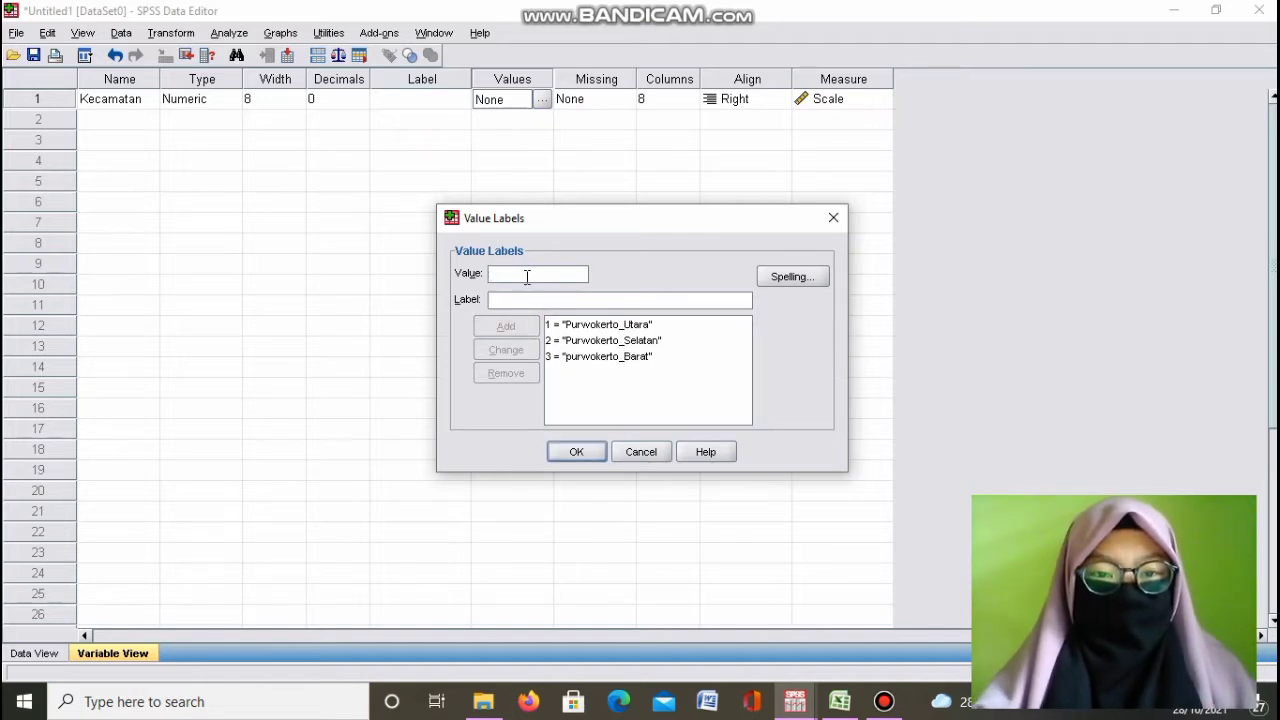
- Add the value label 4 = Purwokerto_Timur to the Kecamatan variable and apply the value labels
type("4")
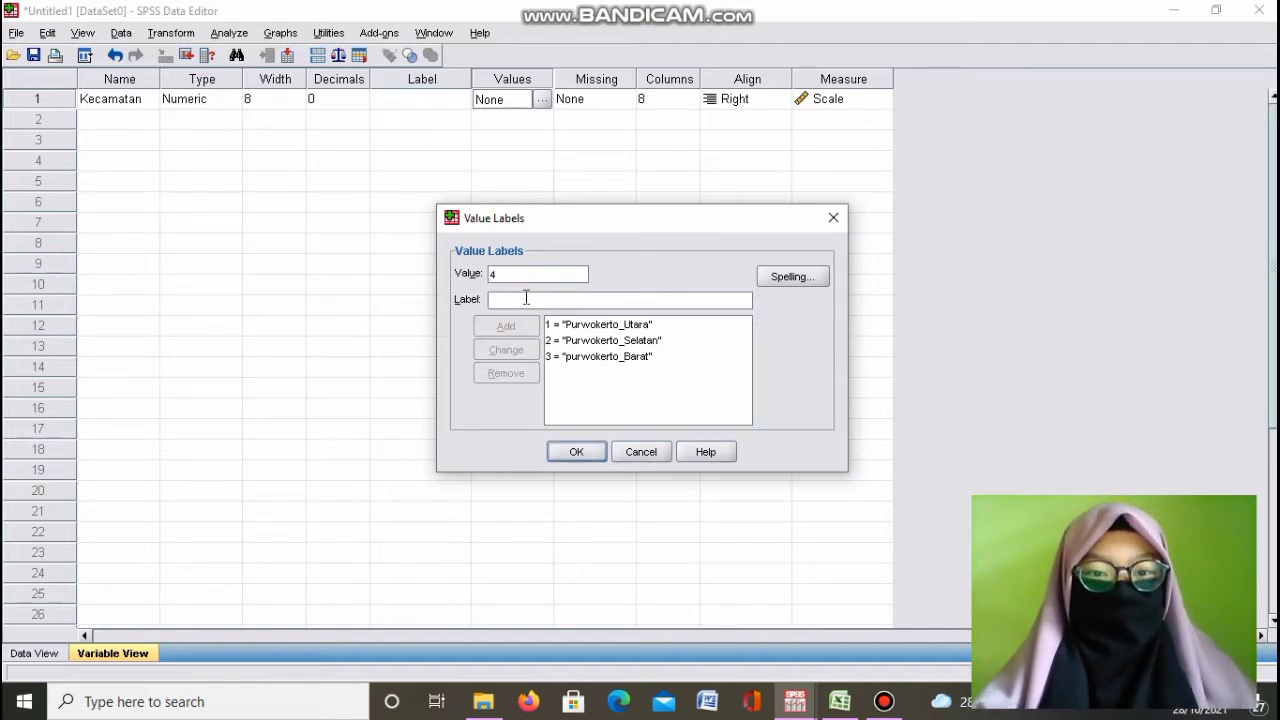
left_click(526, 298)
type("Pur")
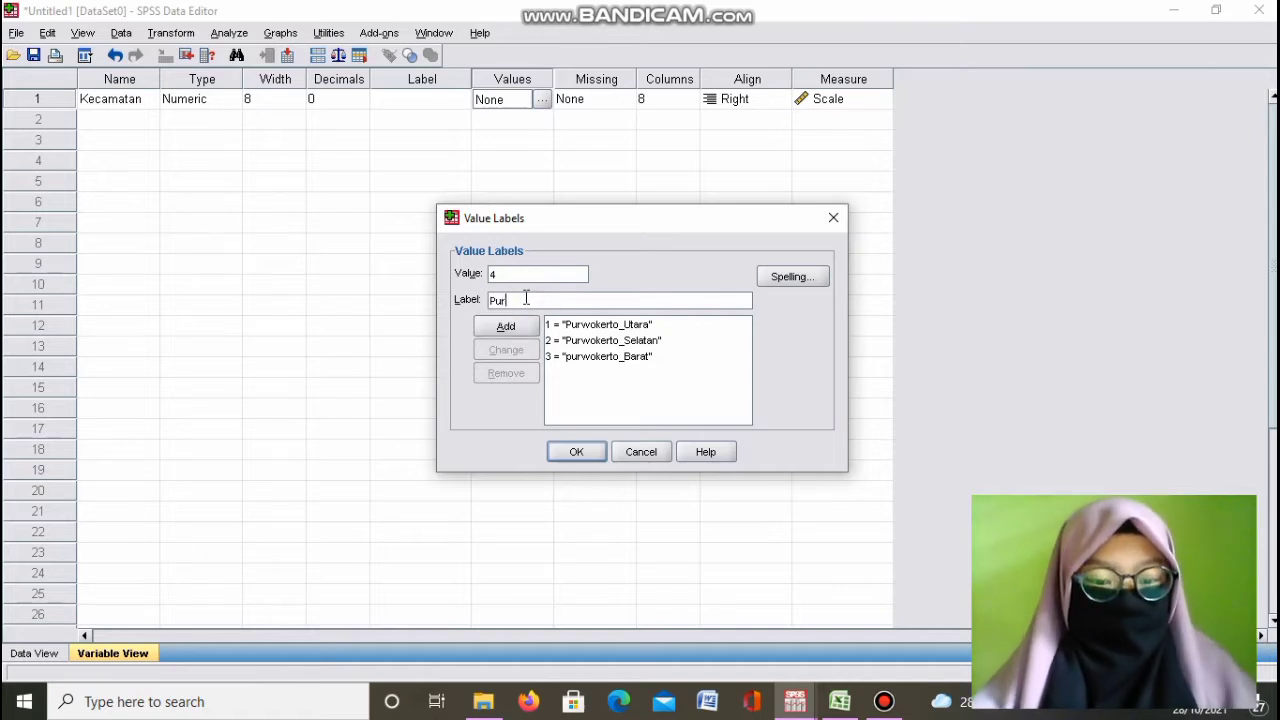
type("wokerto")
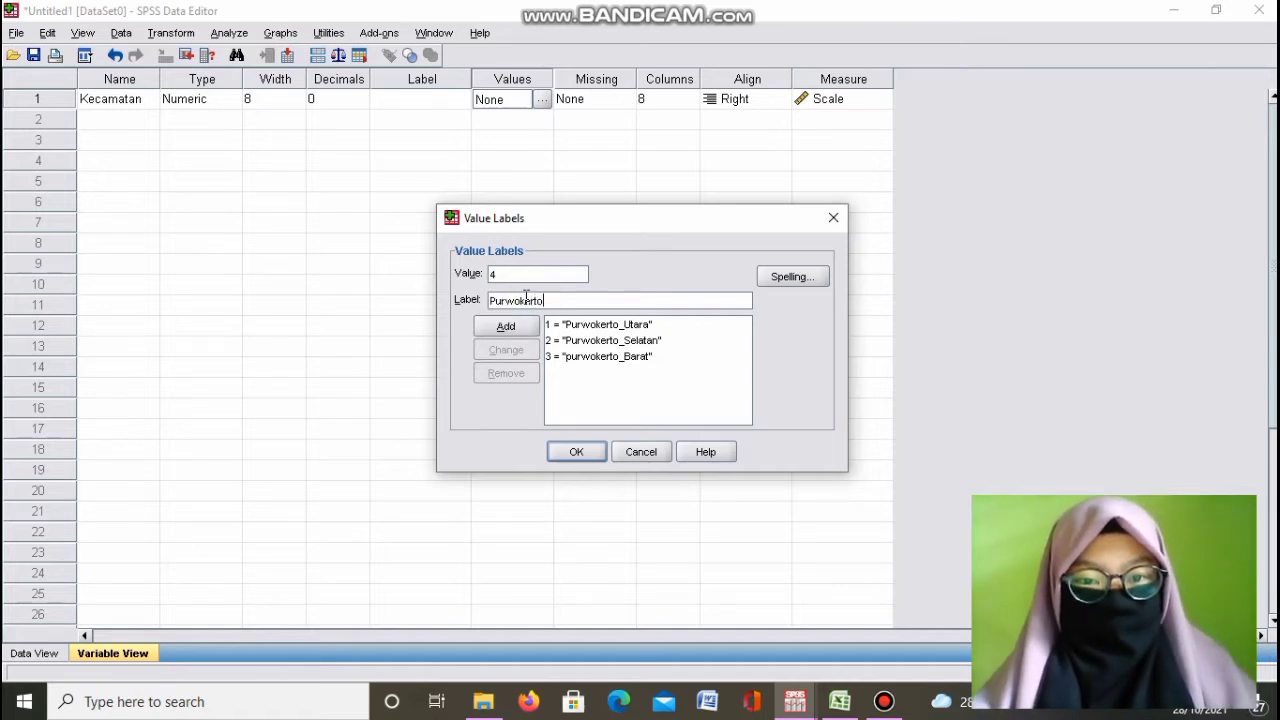
type(" timur")
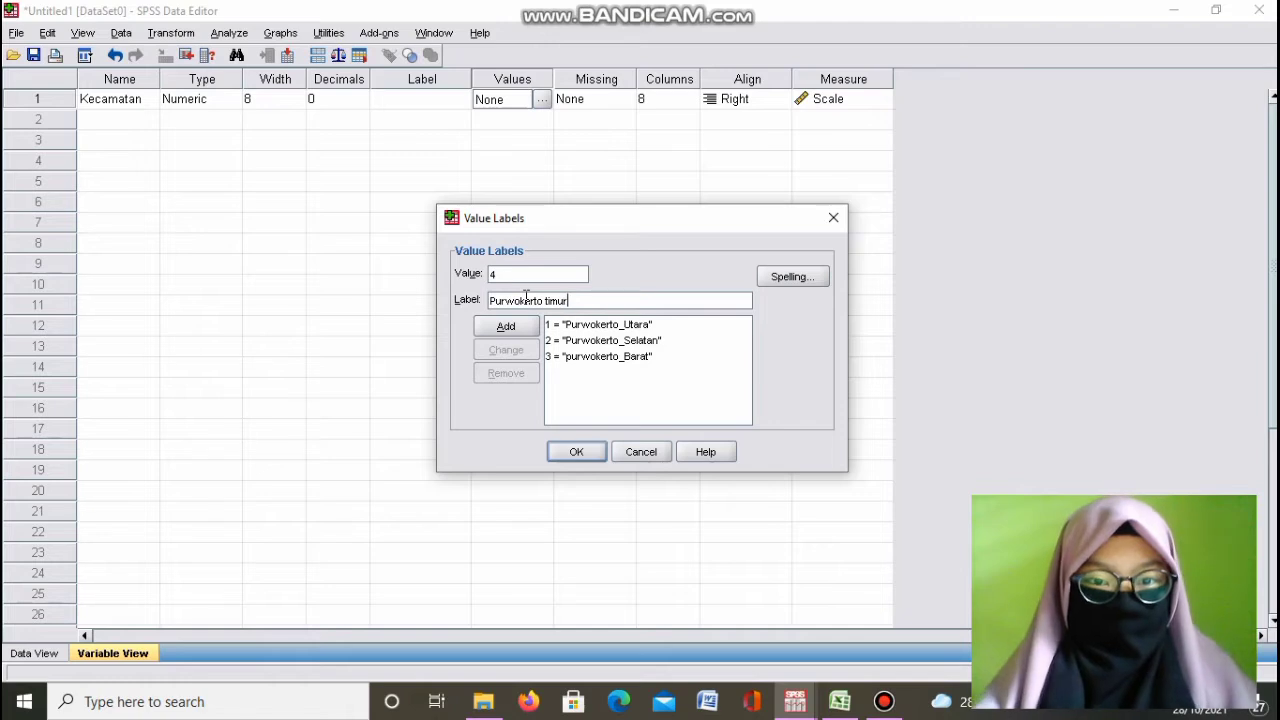
key("BackSpace")
key("BackSpace")
key("BackSpace")
key("BackSpace")
key("BackSpace")
key("BackSpace")
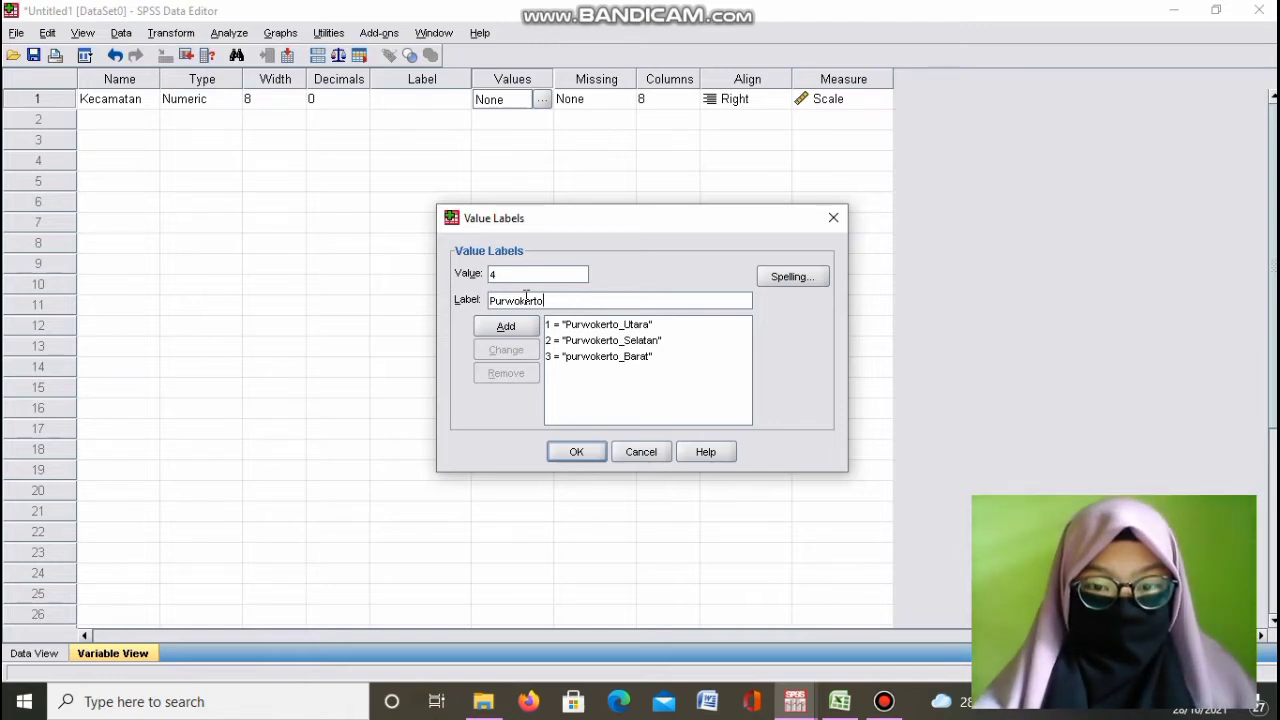
type("_timur")
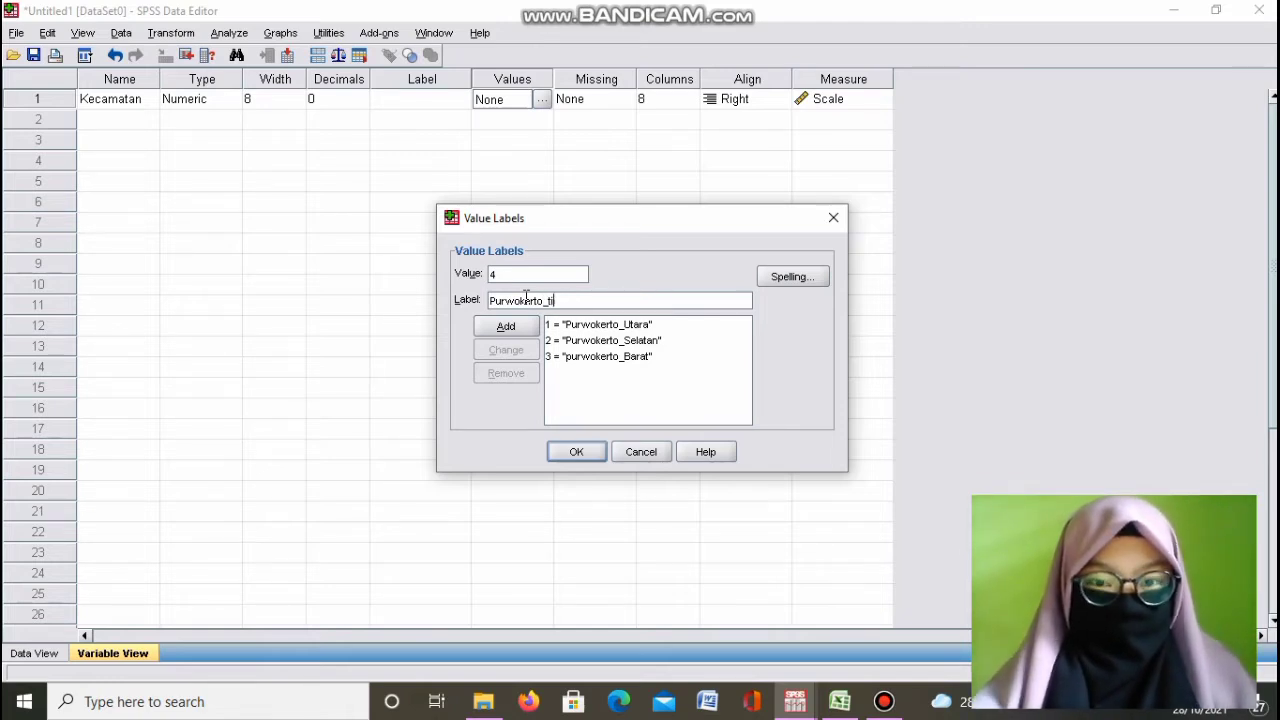
key("BackSpace")
key("BackSpace")
key("BackSpace")
key("BackSpace")
key("BackSpace")
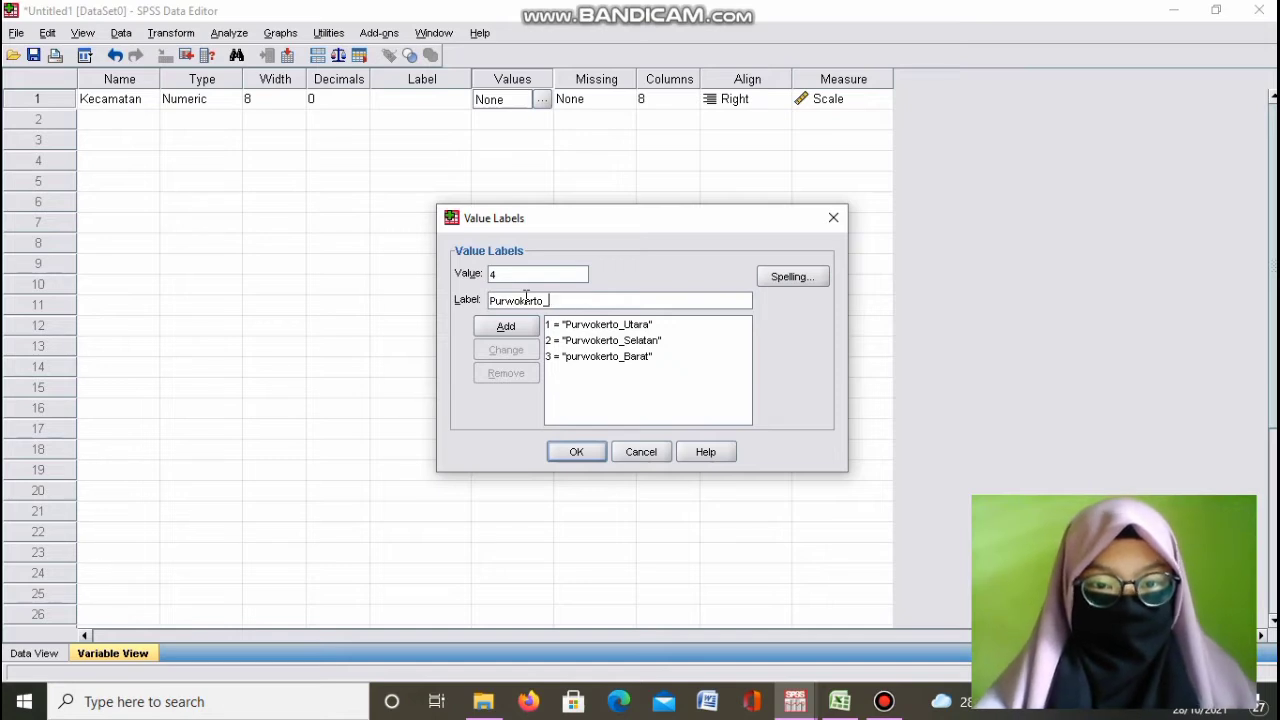
type("Timur")
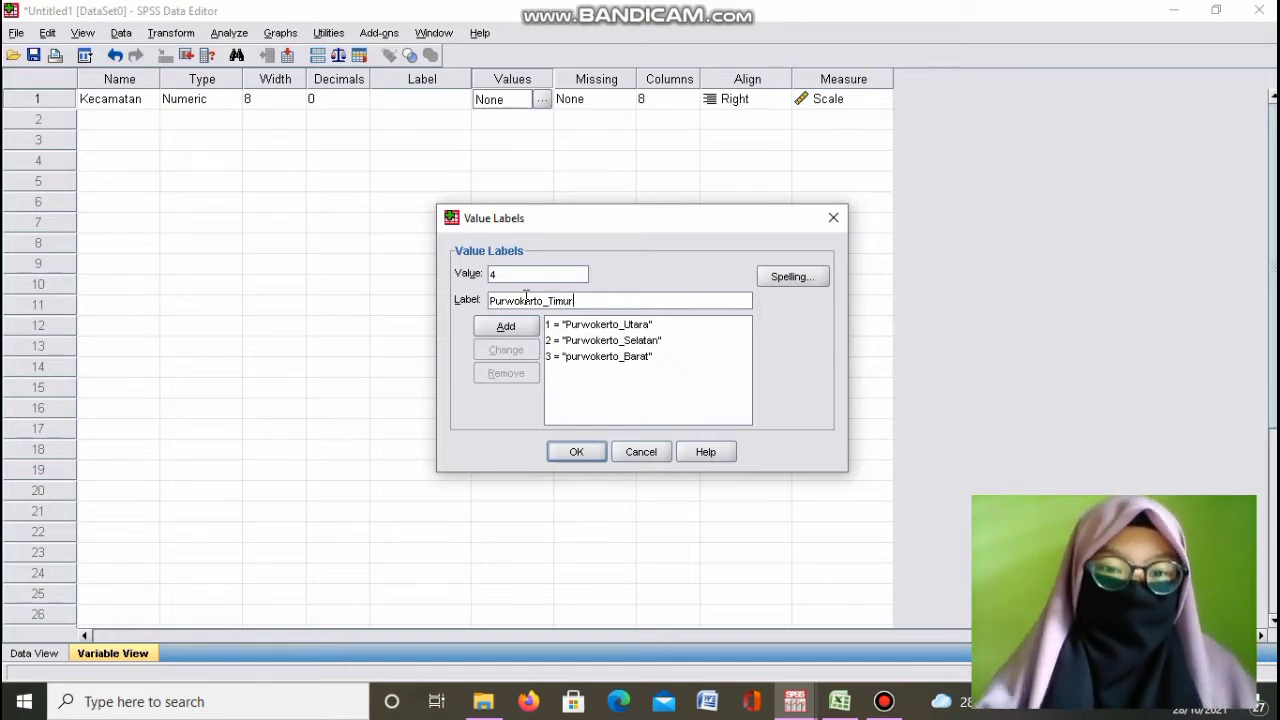
left_click(521, 328)
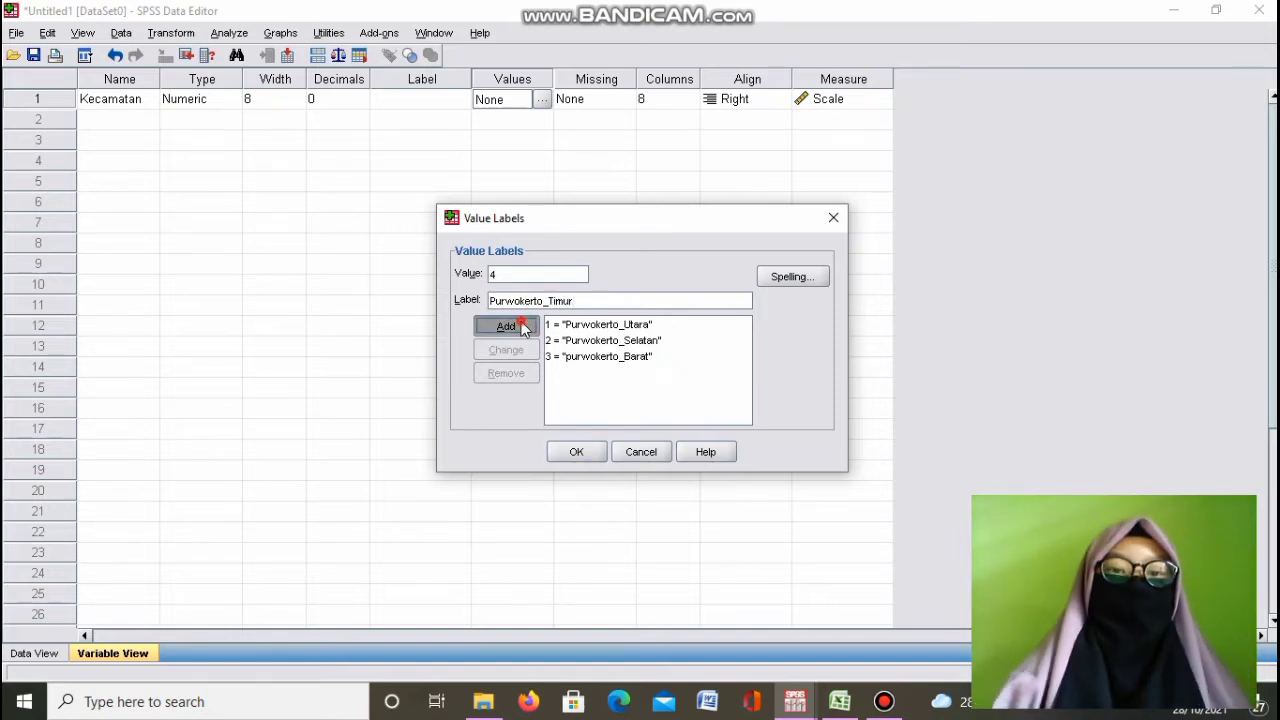
left_click(574, 452)
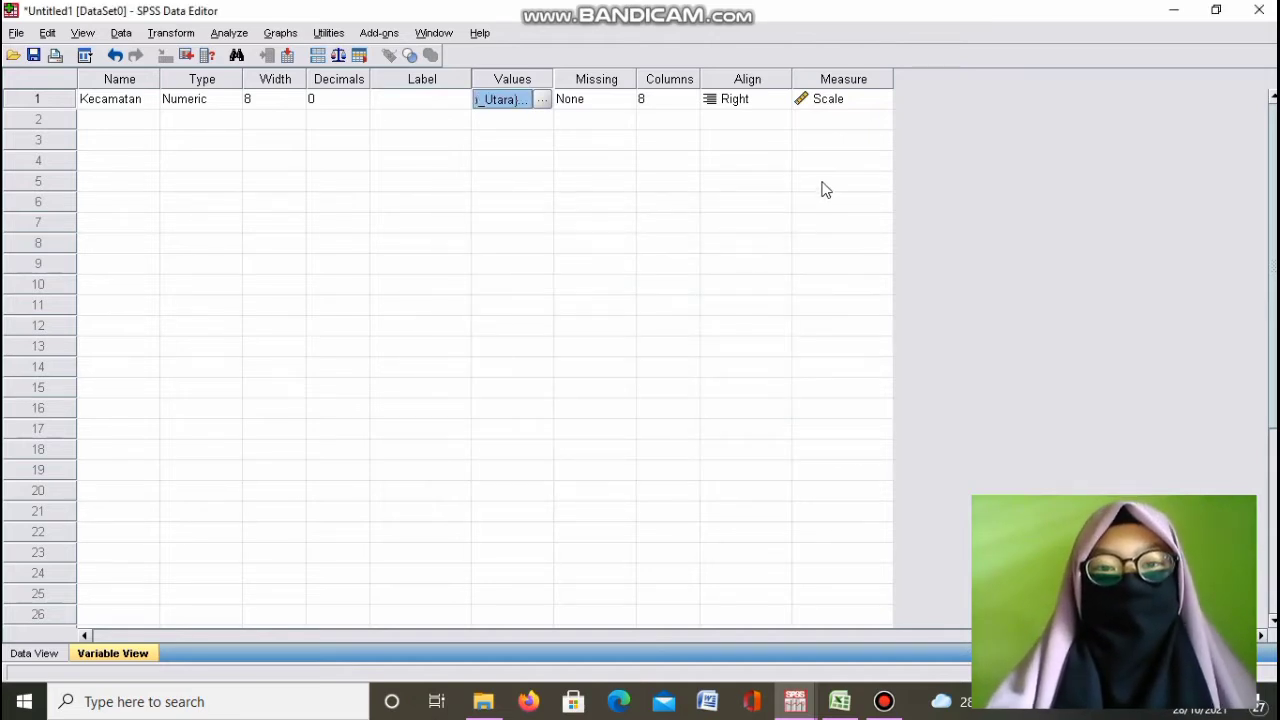
- Set the measurement level of the Kecamatan variable to Nominal
left_click(843, 104)
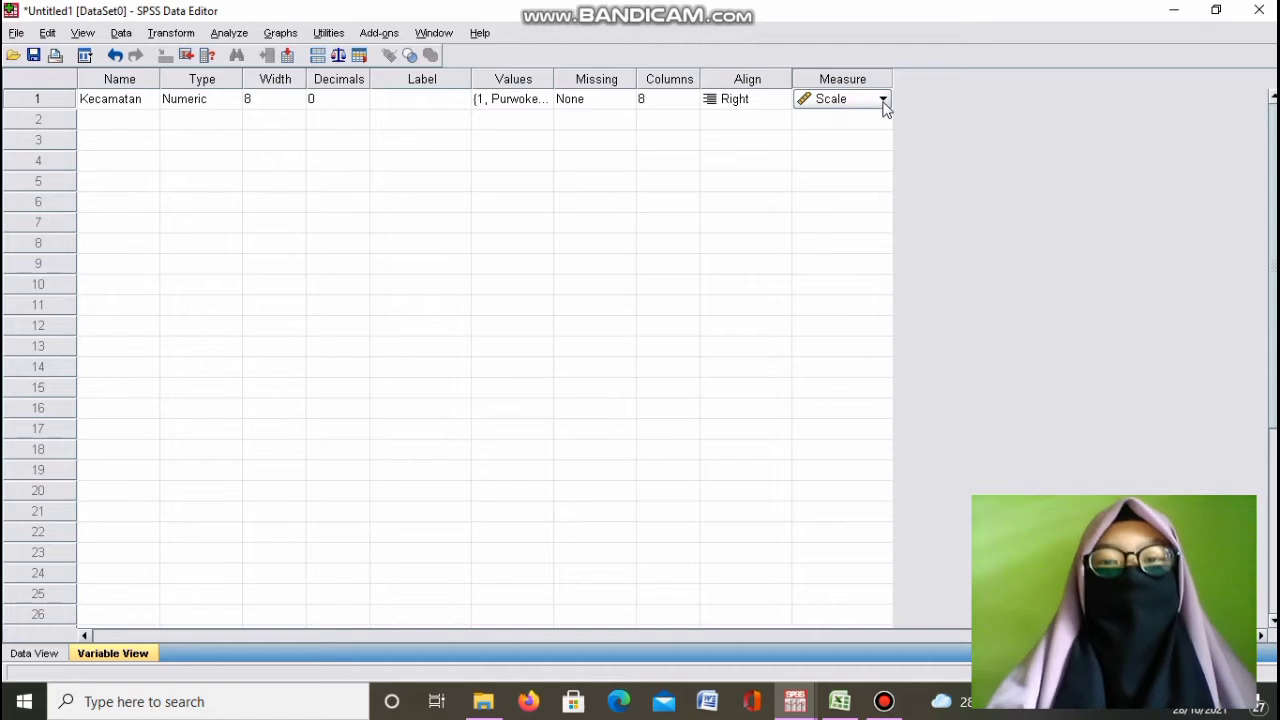
left_click(884, 102)
left_click(855, 158)
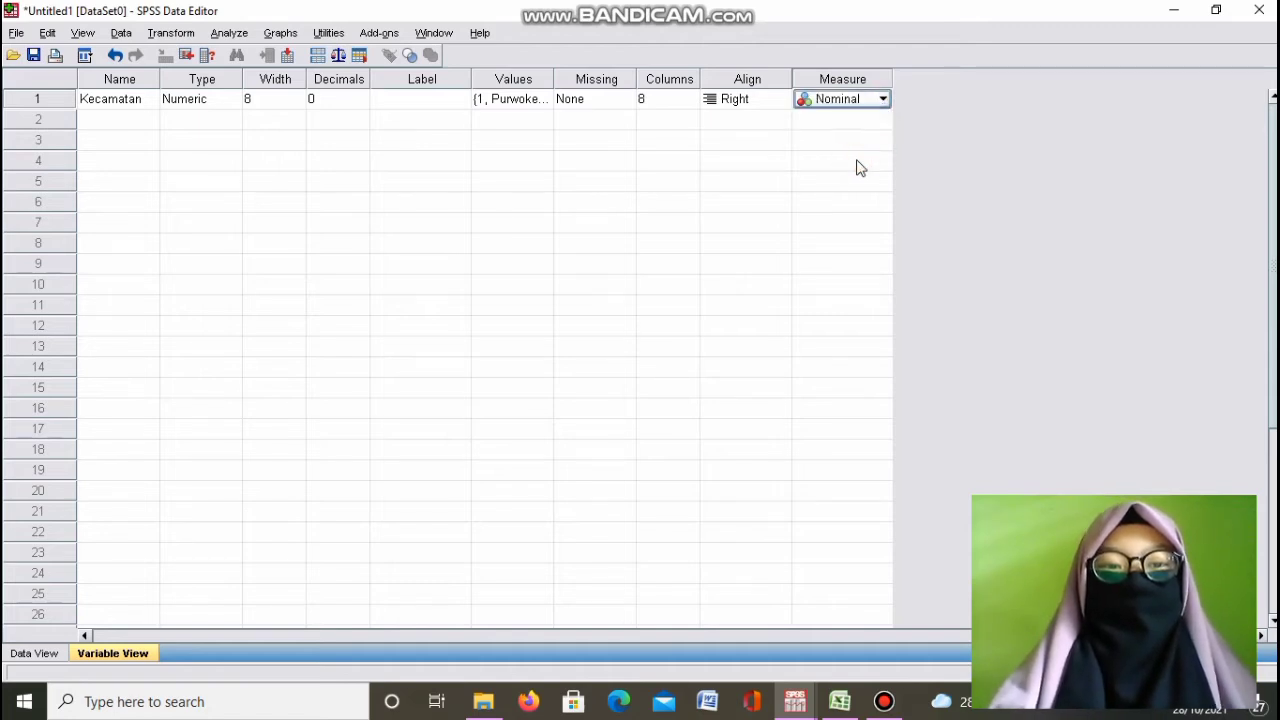
- Consult the school columns of the district table in Excel, and name the second SPSS variable Jenis_sekolah
left_click(128, 122)
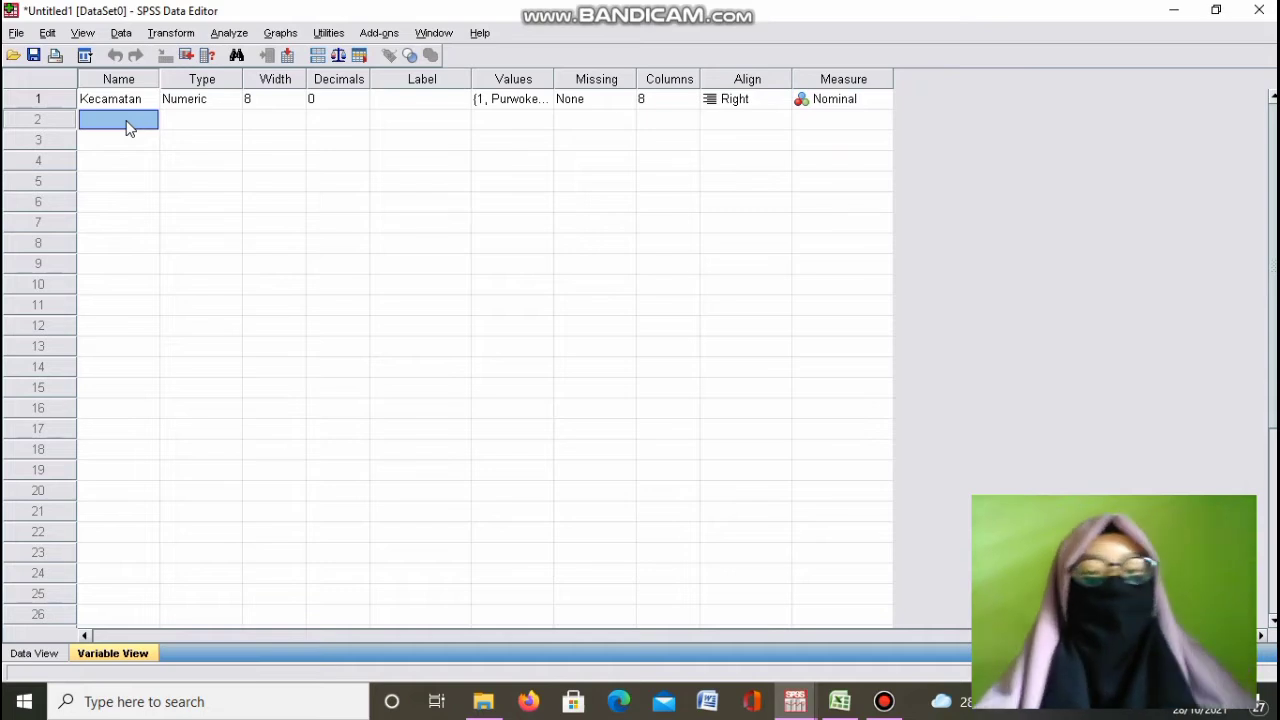
left_click(841, 704)
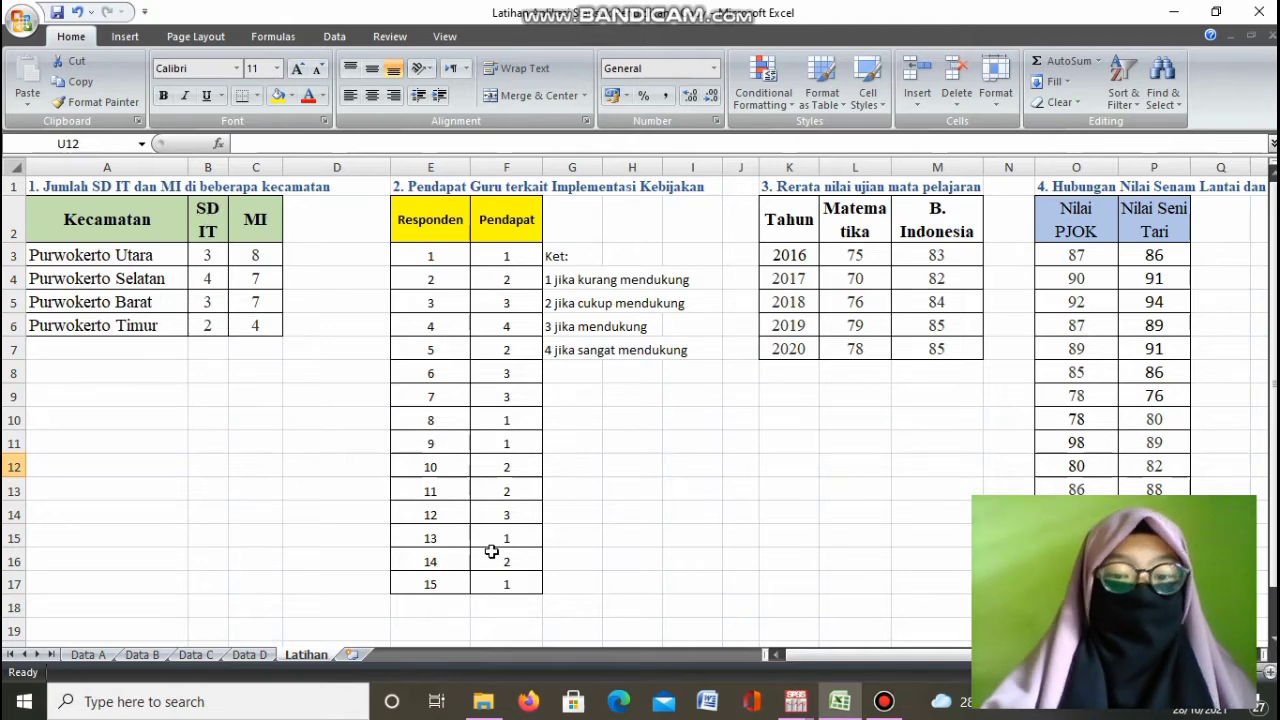
left_click(793, 703)
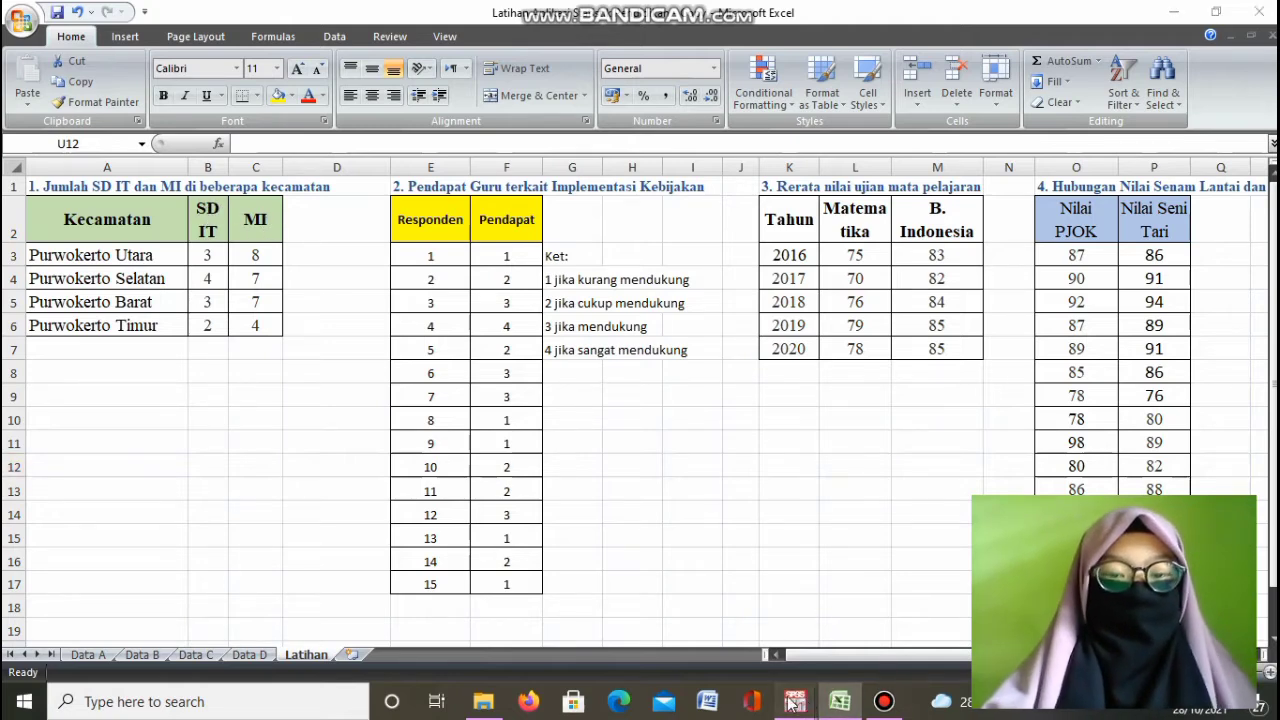
left_click(447, 609)
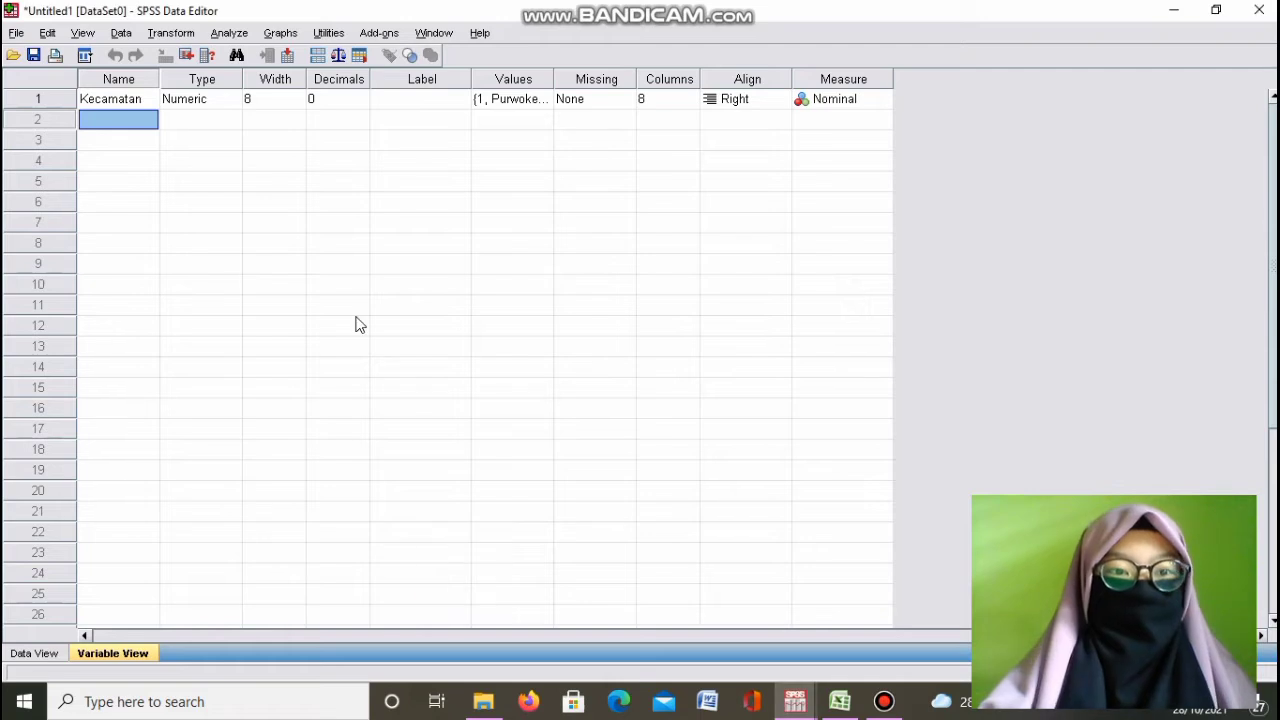
type("J")
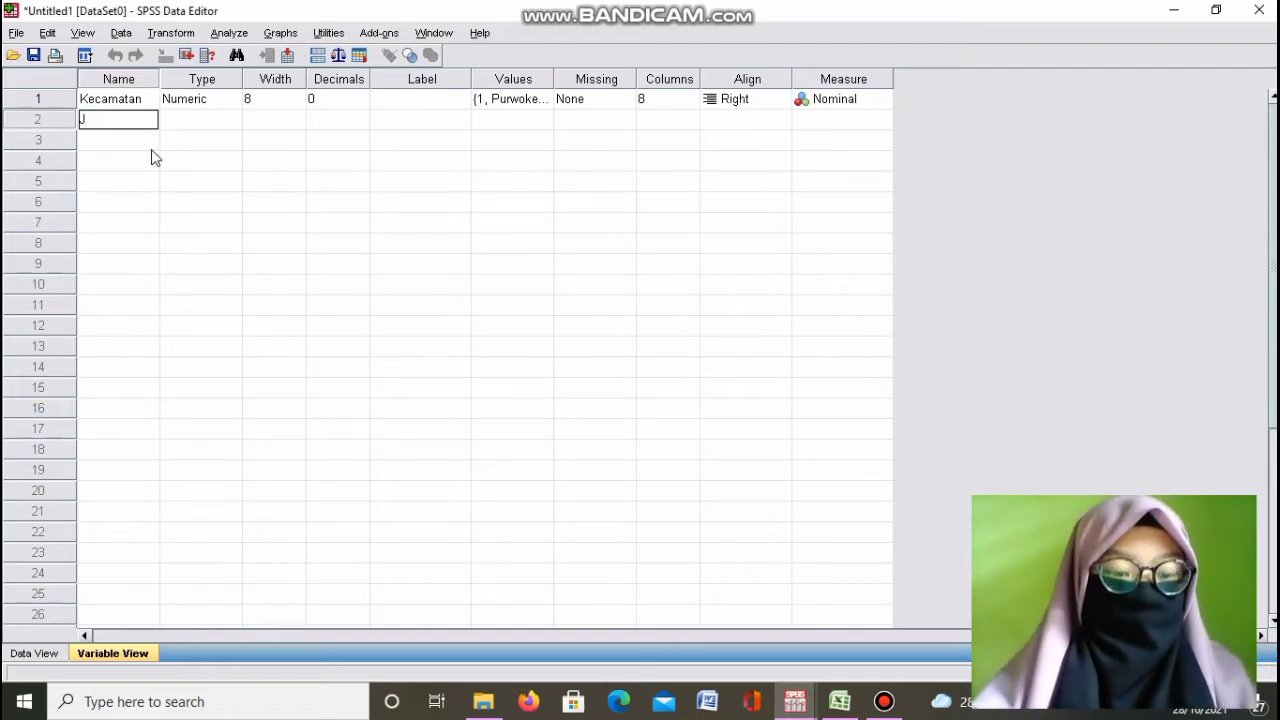
type("enis")
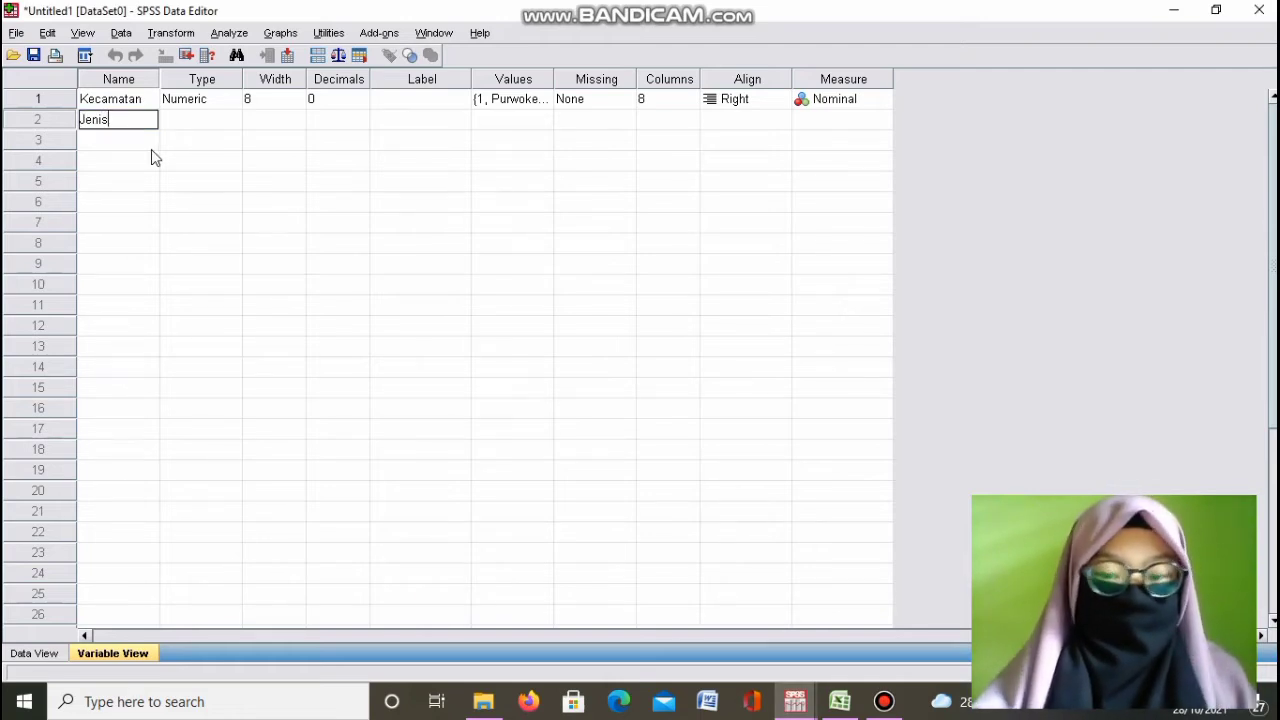
type("_sekolah")
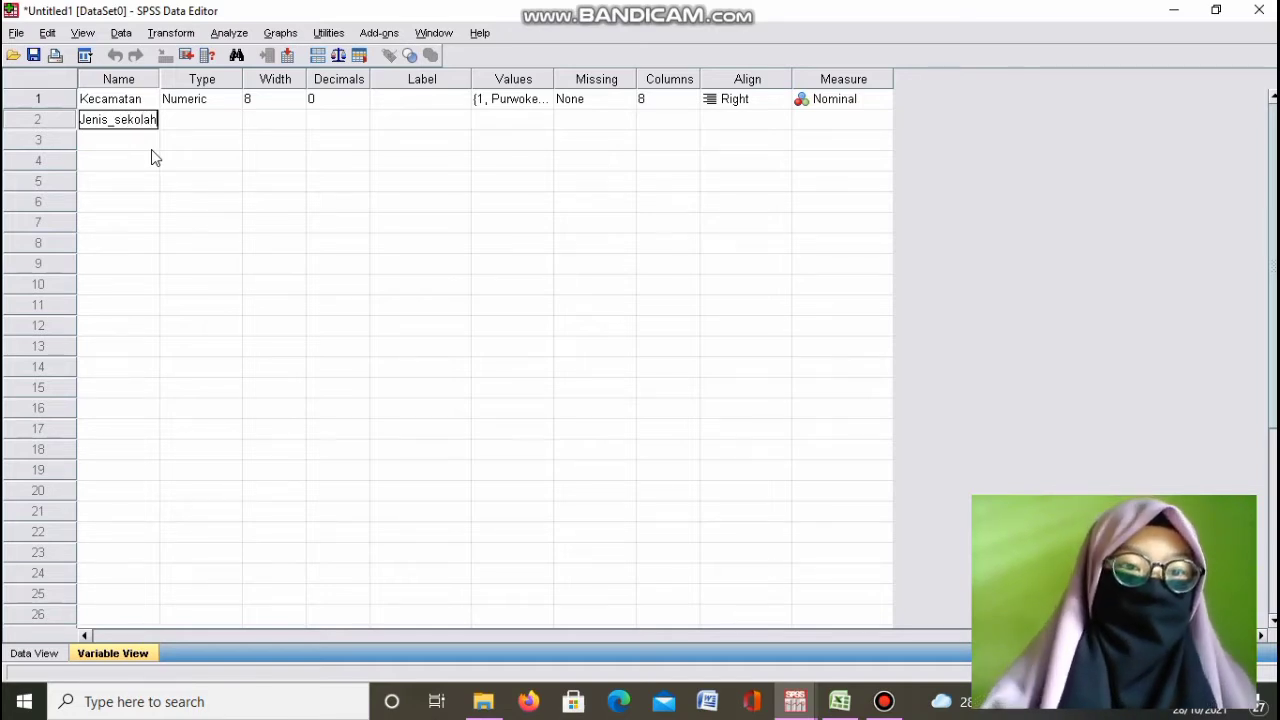
left_click(297, 185)
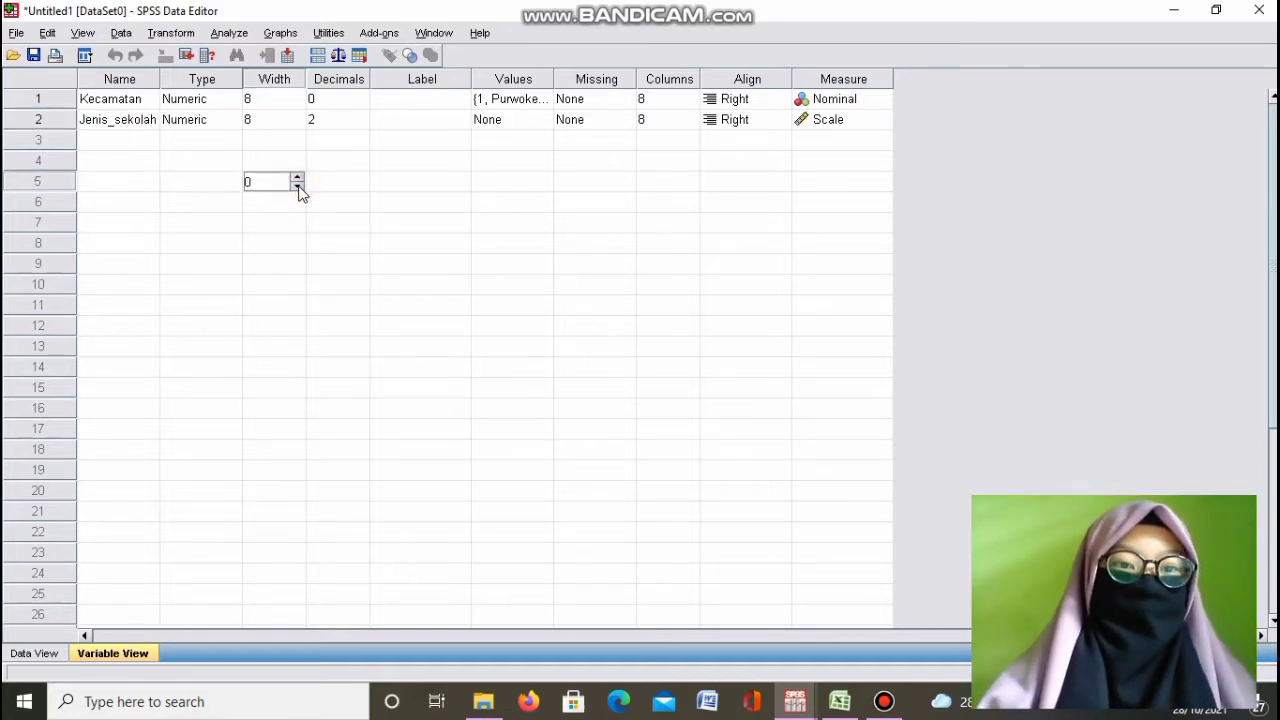
- Set the number of decimals for the Jenis_sekolah variable to 0
left_click(364, 121)
left_click(361, 126)
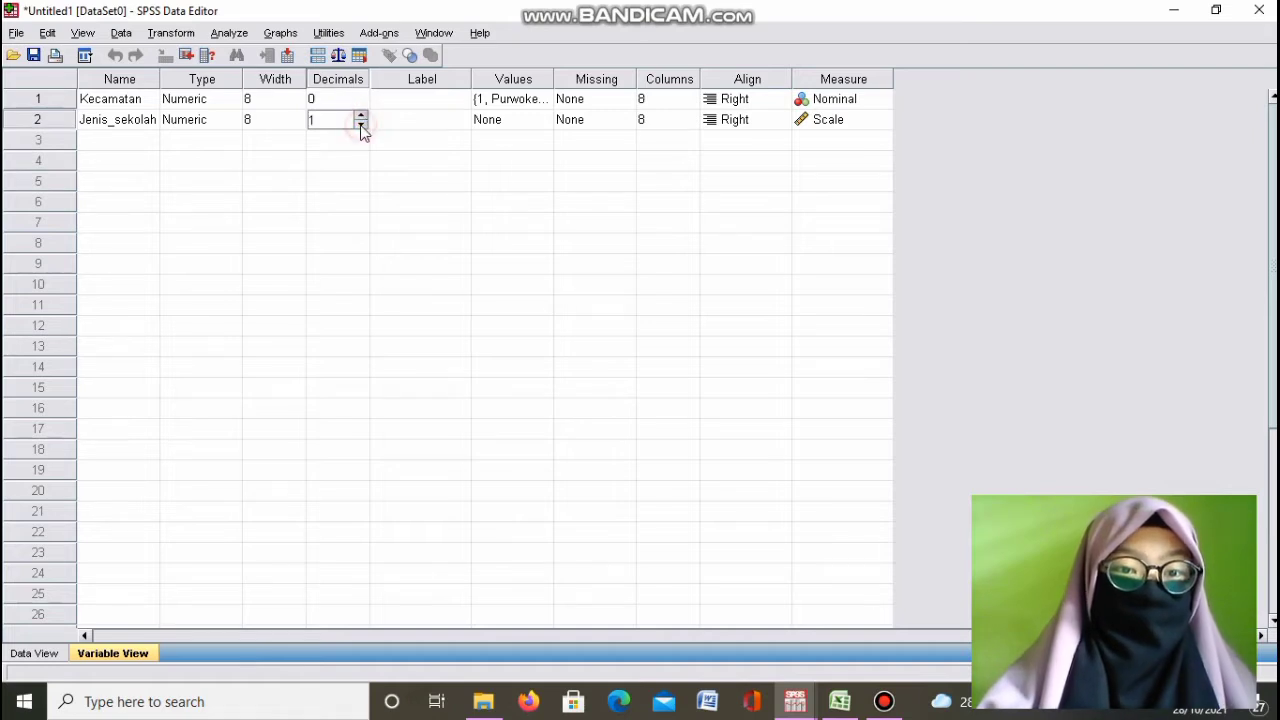
left_click(361, 126)
left_click(593, 346)
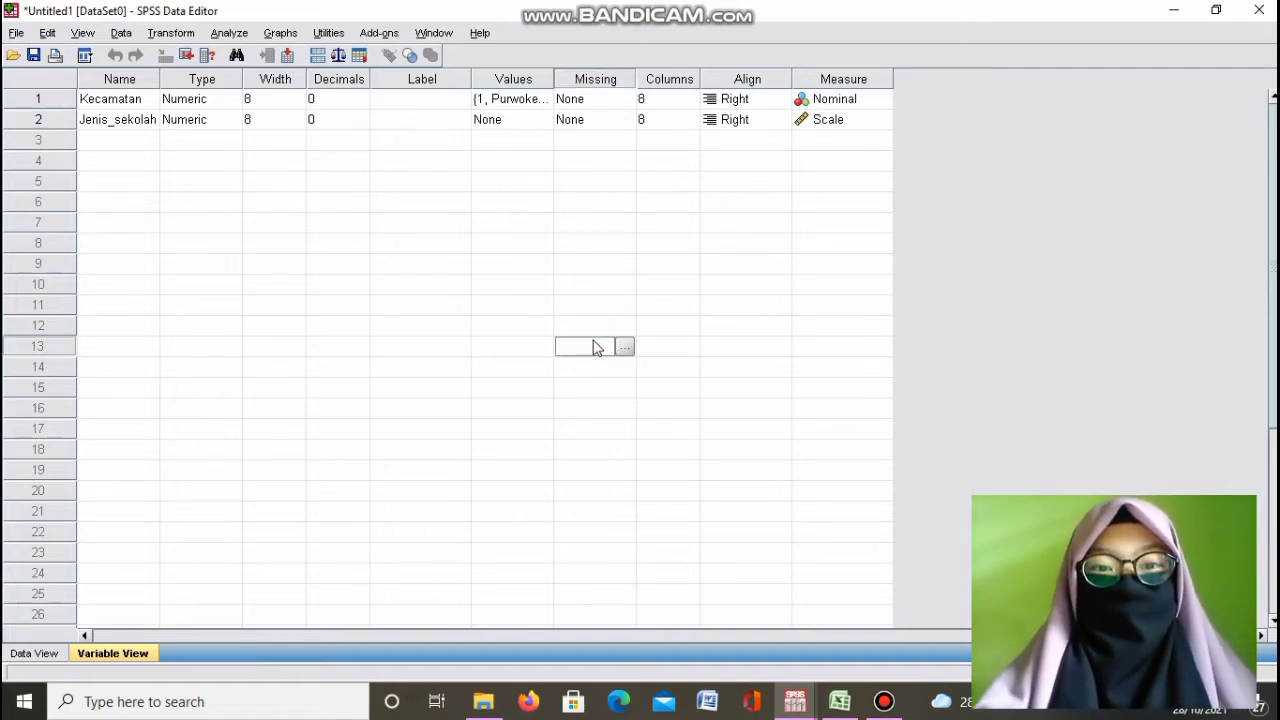
- Add the value label 1 = SD_IT to the Jenis_sekolah variable
left_click(515, 121)
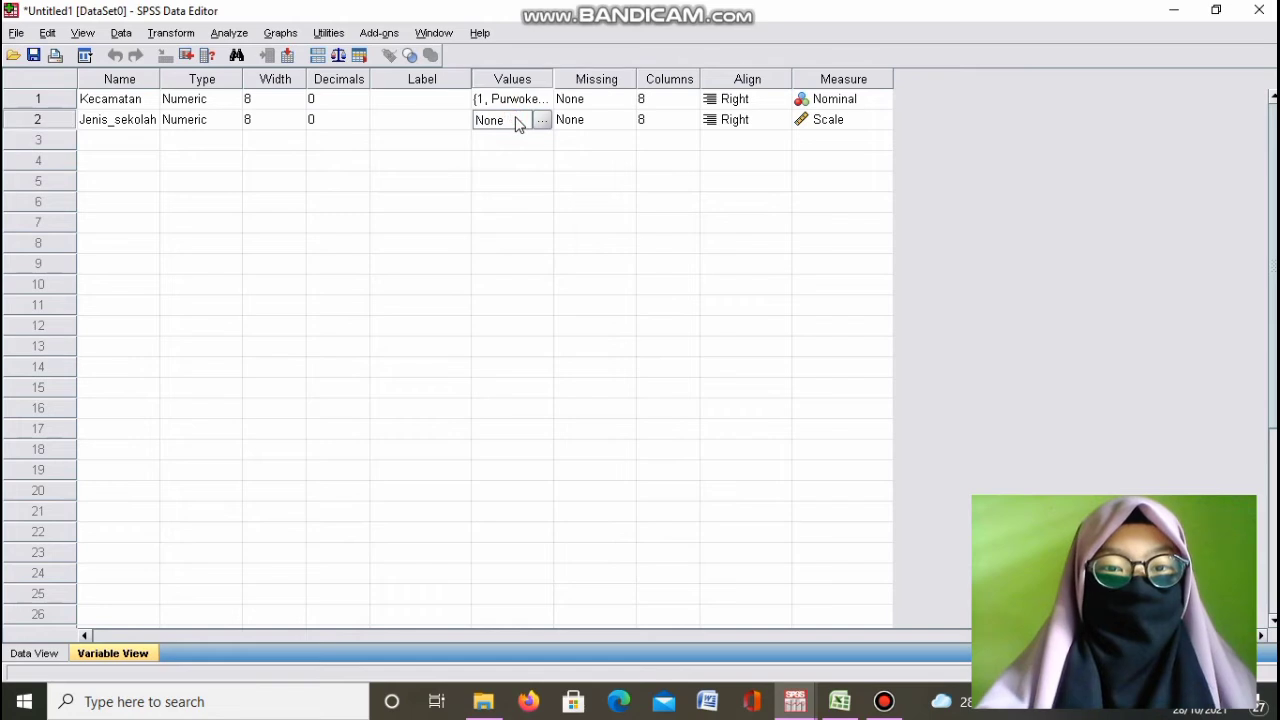
left_click(541, 119)
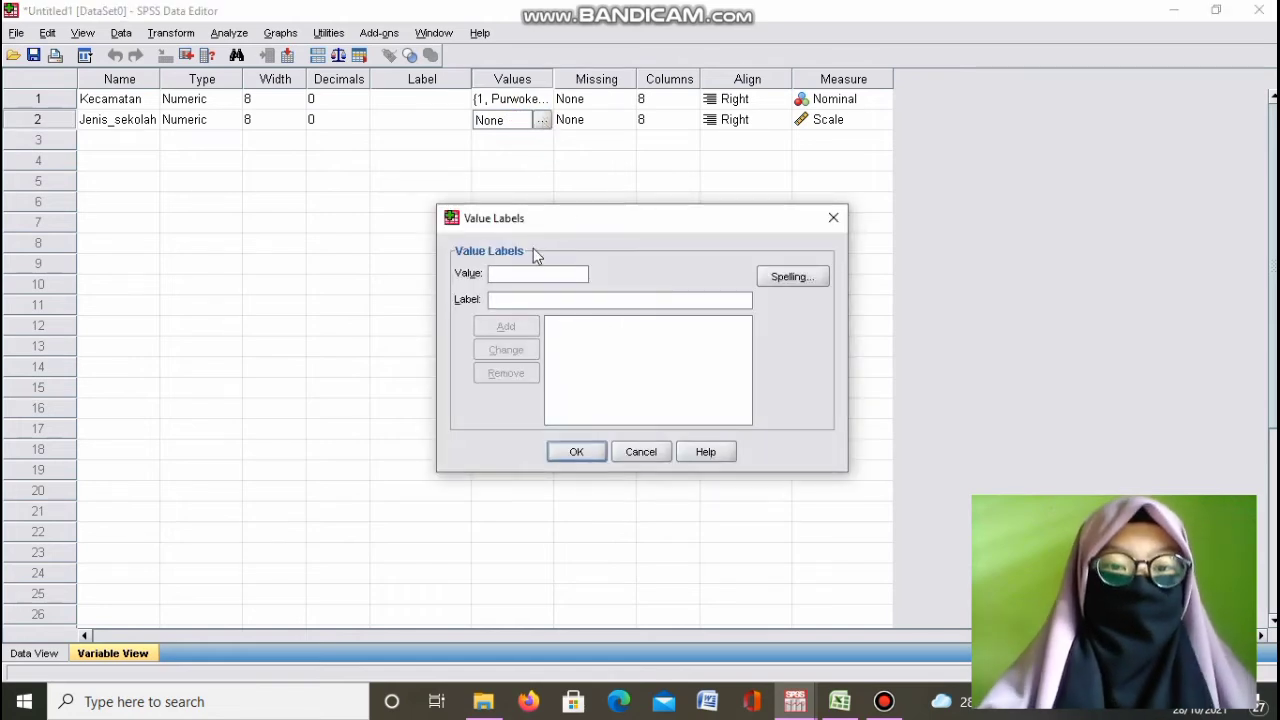
left_click(528, 277)
type("1")
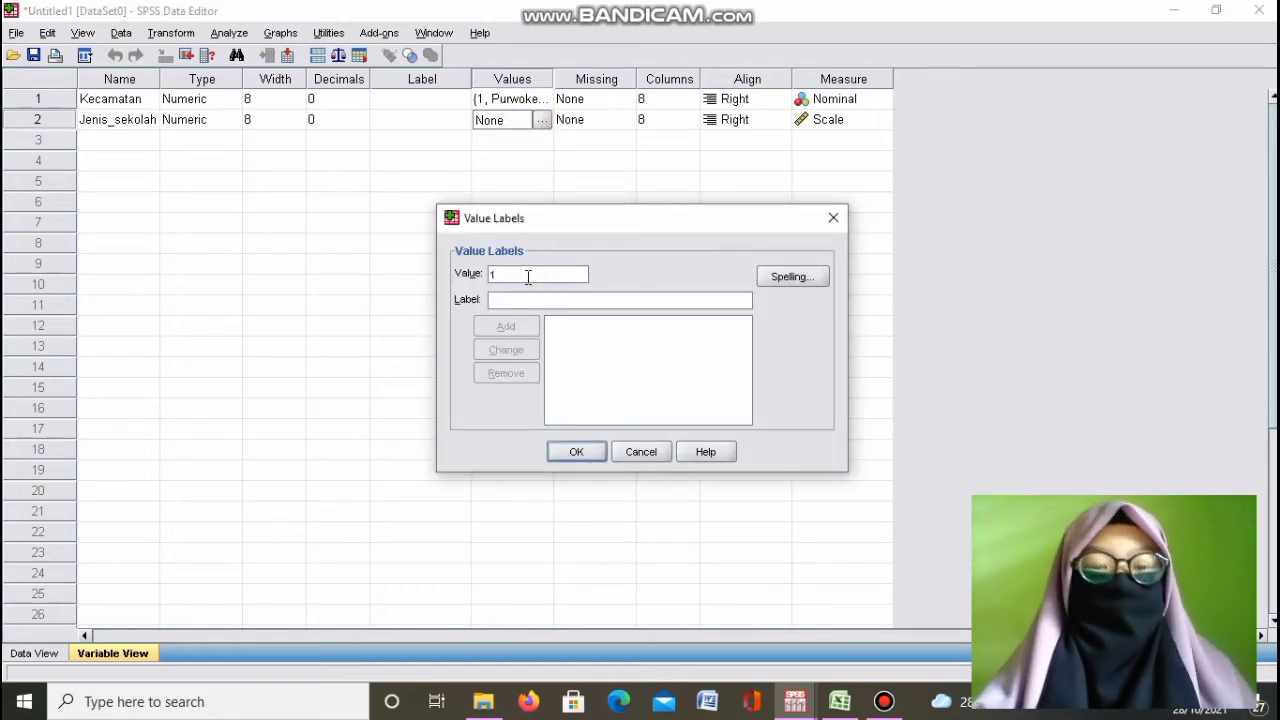
left_click(535, 302)
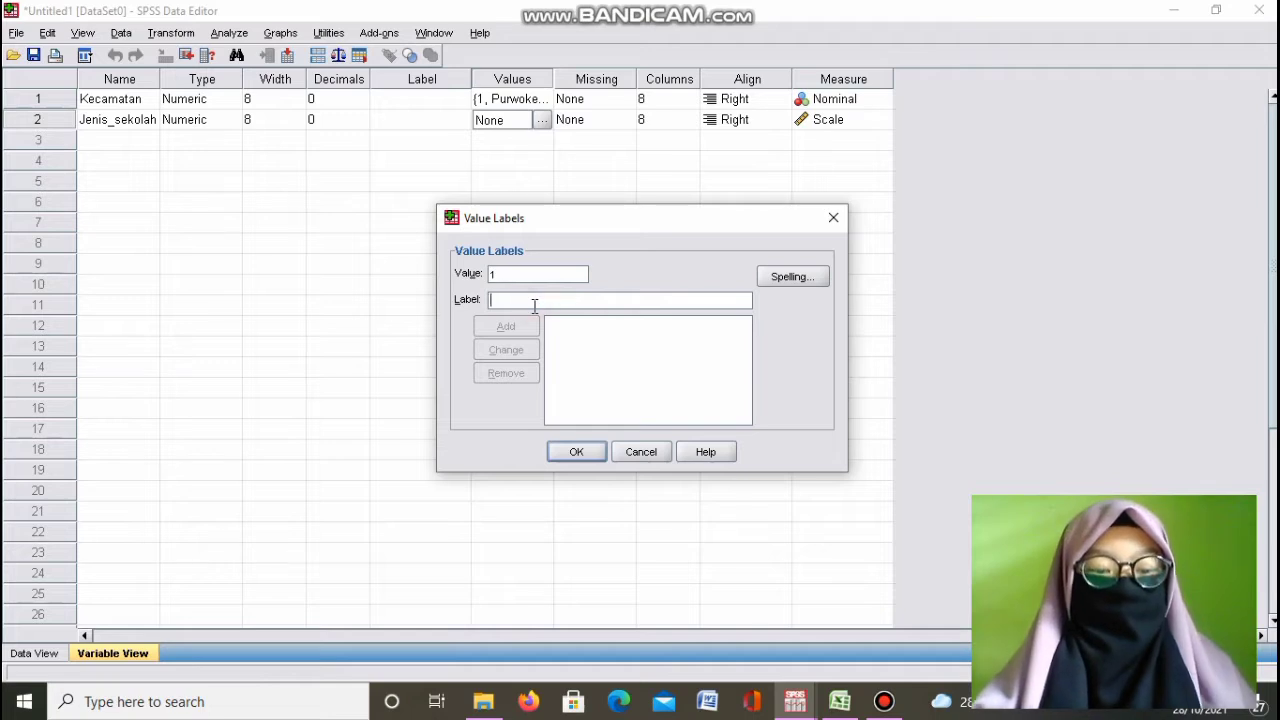
type("SD_IT")
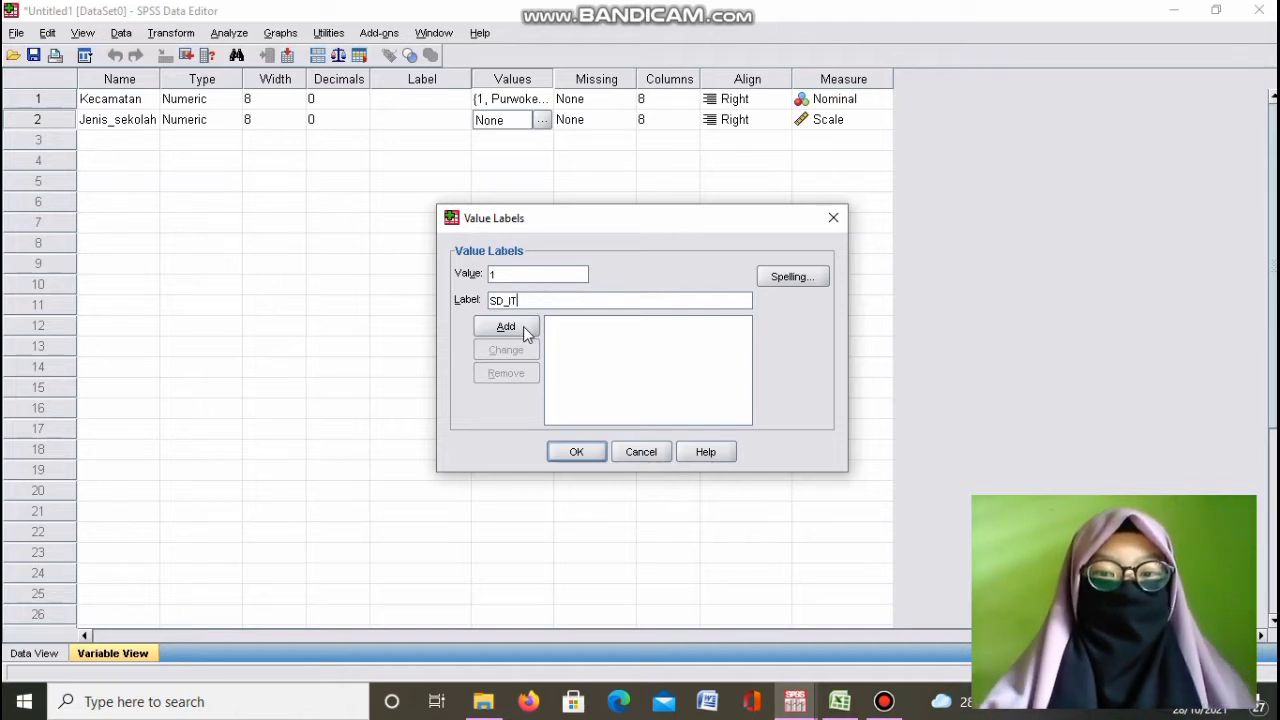
left_click(523, 328)
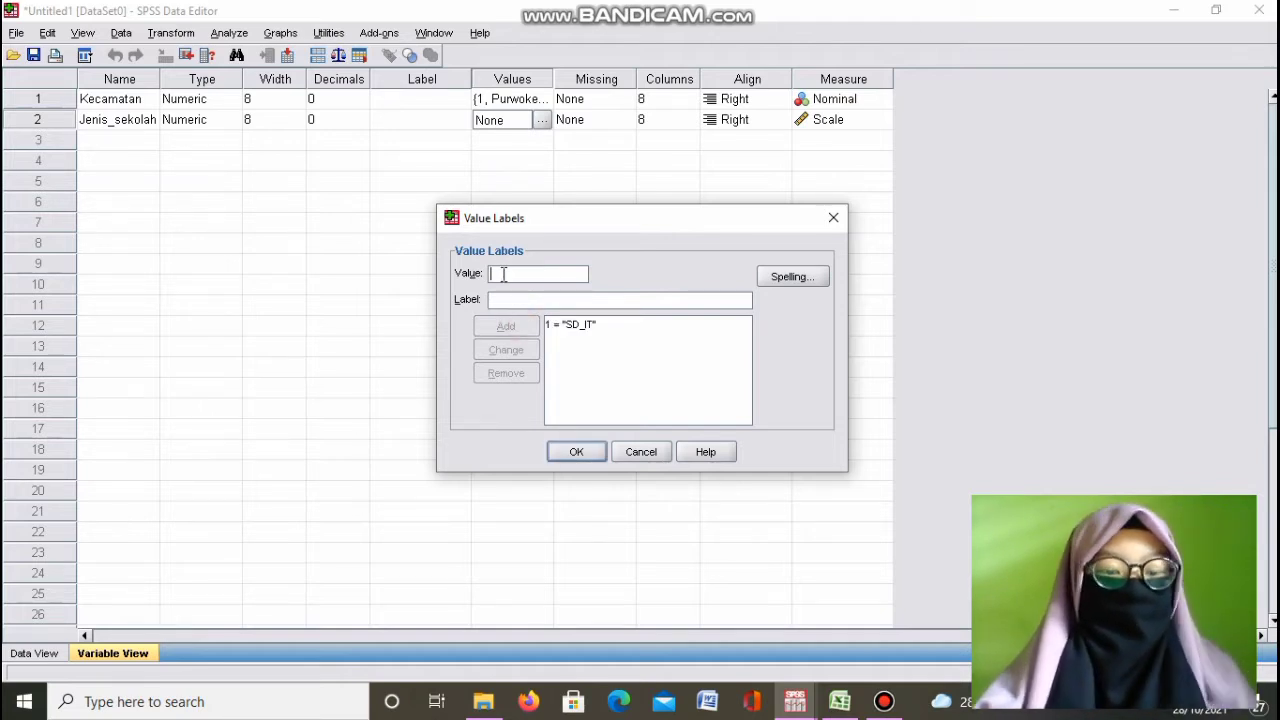
- Add the value label 2 = MI to the Jenis_sekolah variable and apply its value labels
left_click(500, 299)
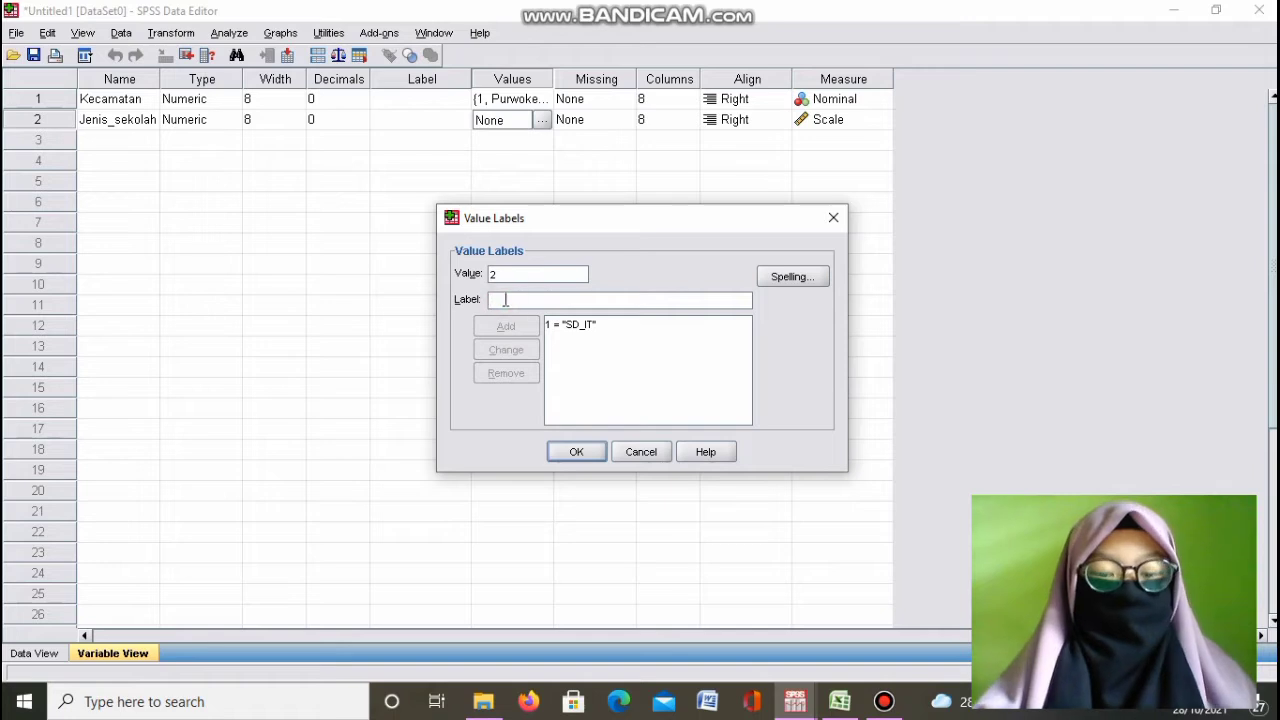
type("MI")
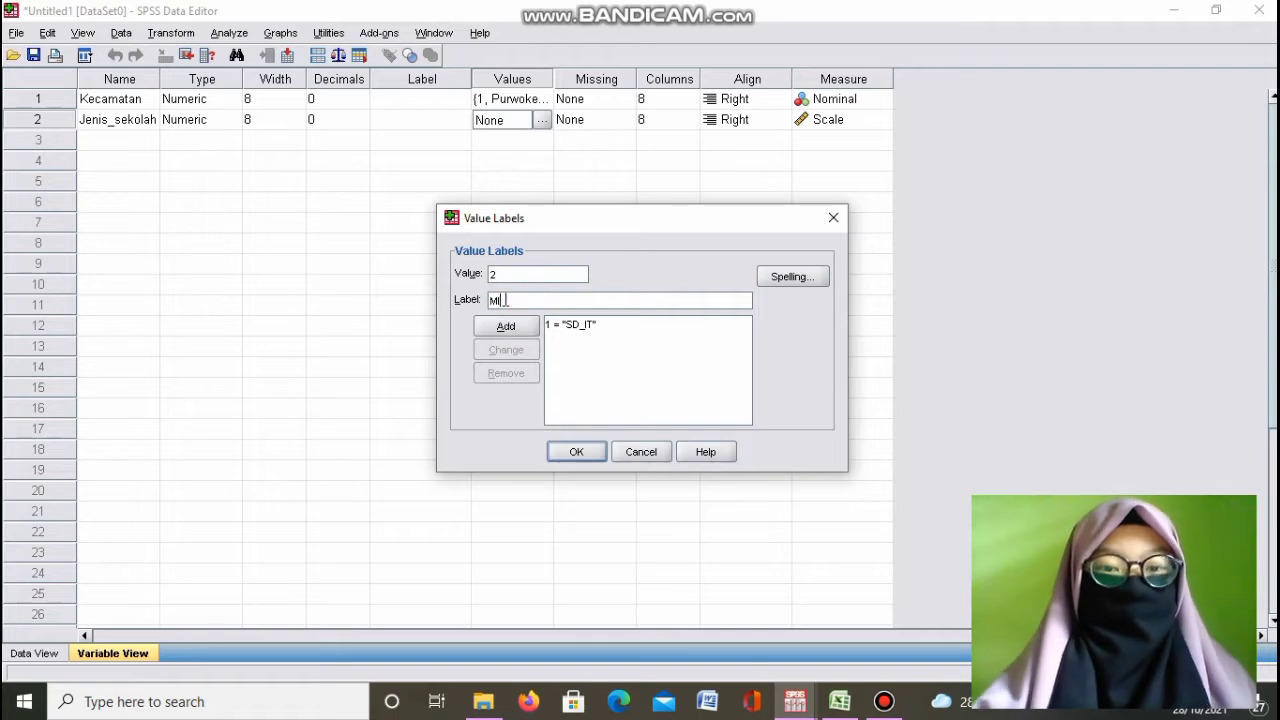
left_click(508, 331)
left_click(579, 452)
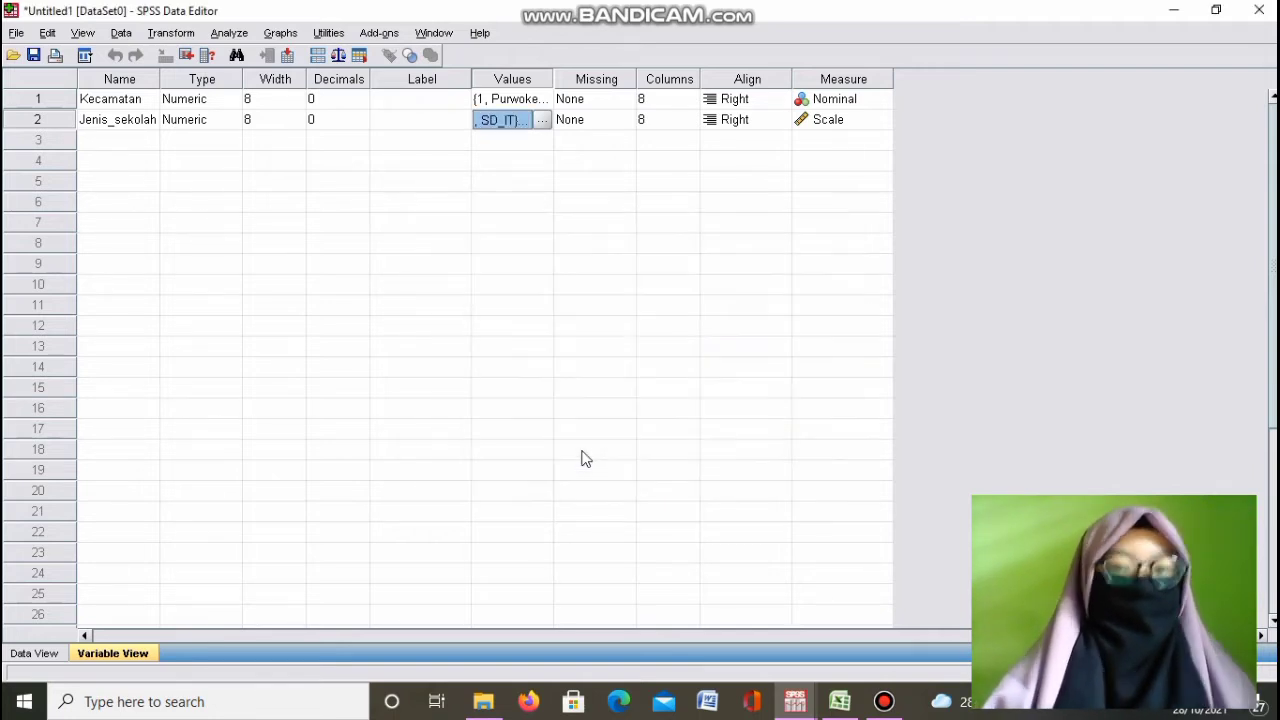
- Set the measurement level of the Jenis_sekolah variable to Nominal
left_click(835, 122)
left_click(885, 120)
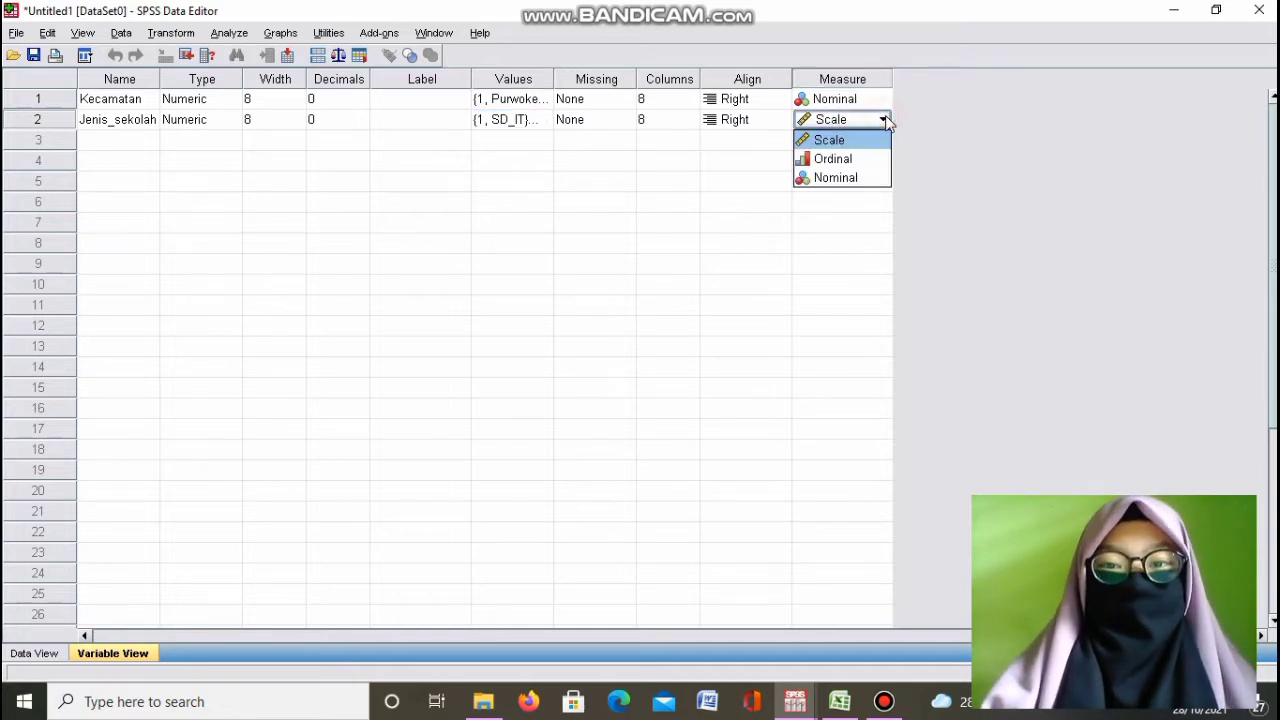
left_click(843, 178)
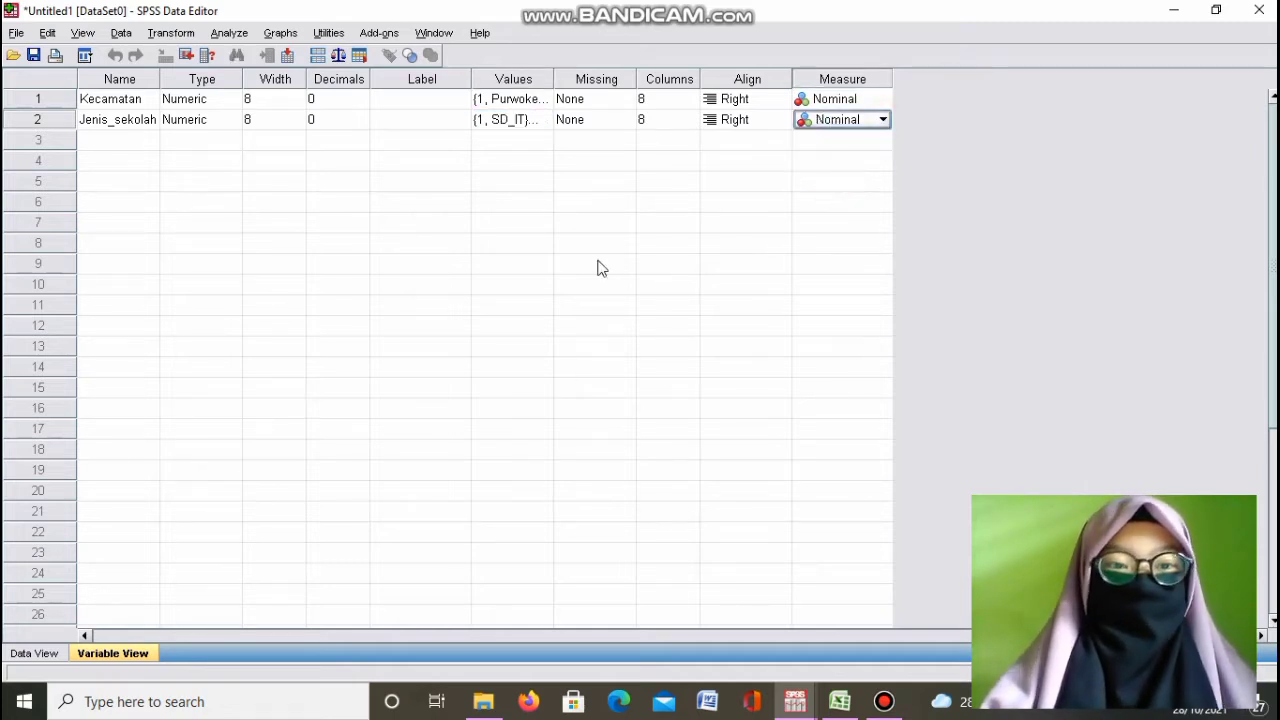
- Create a third variable named Jumlah_Sekolah below Jenis_sekolah
left_click(106, 144)
type("J")
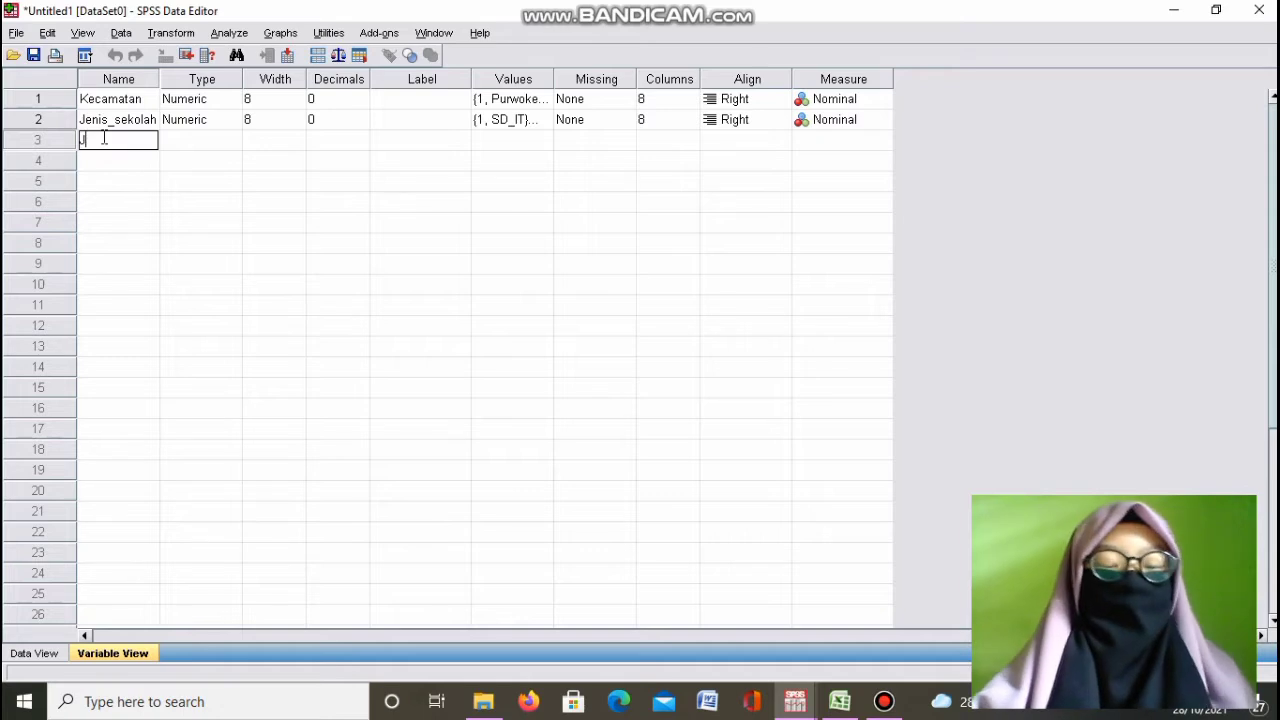
type("umlah")
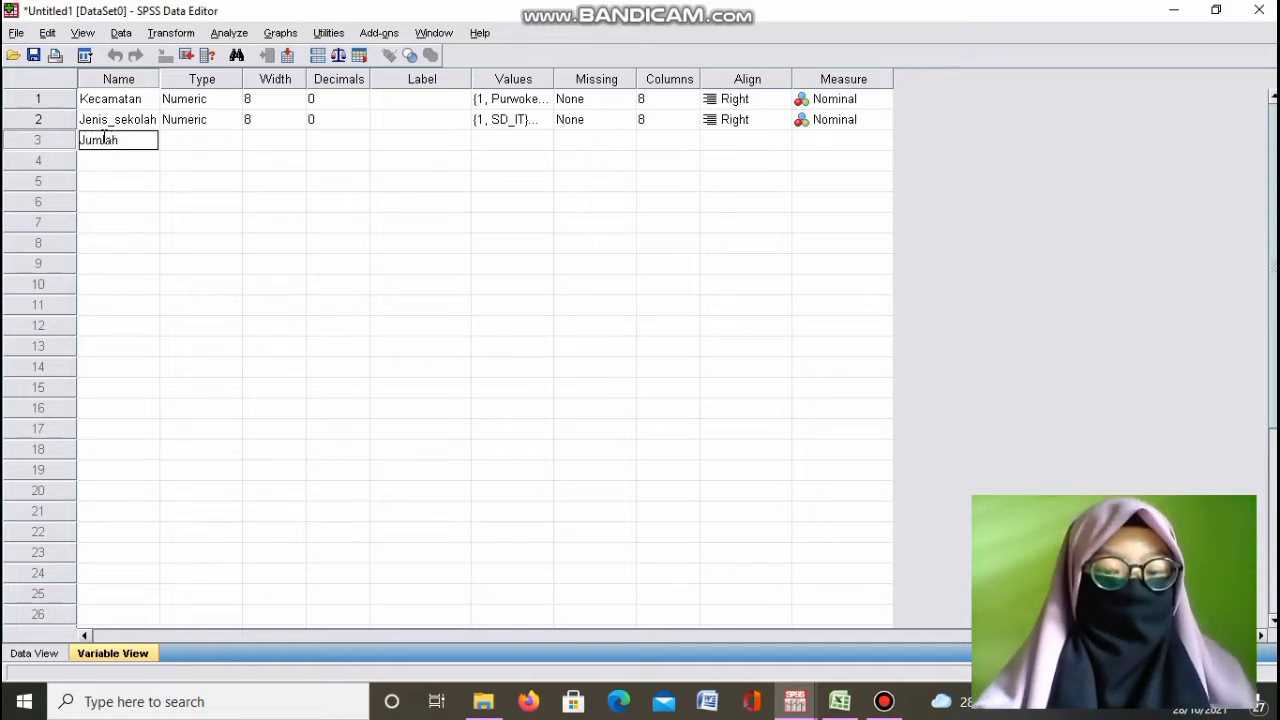
type("_Sek")
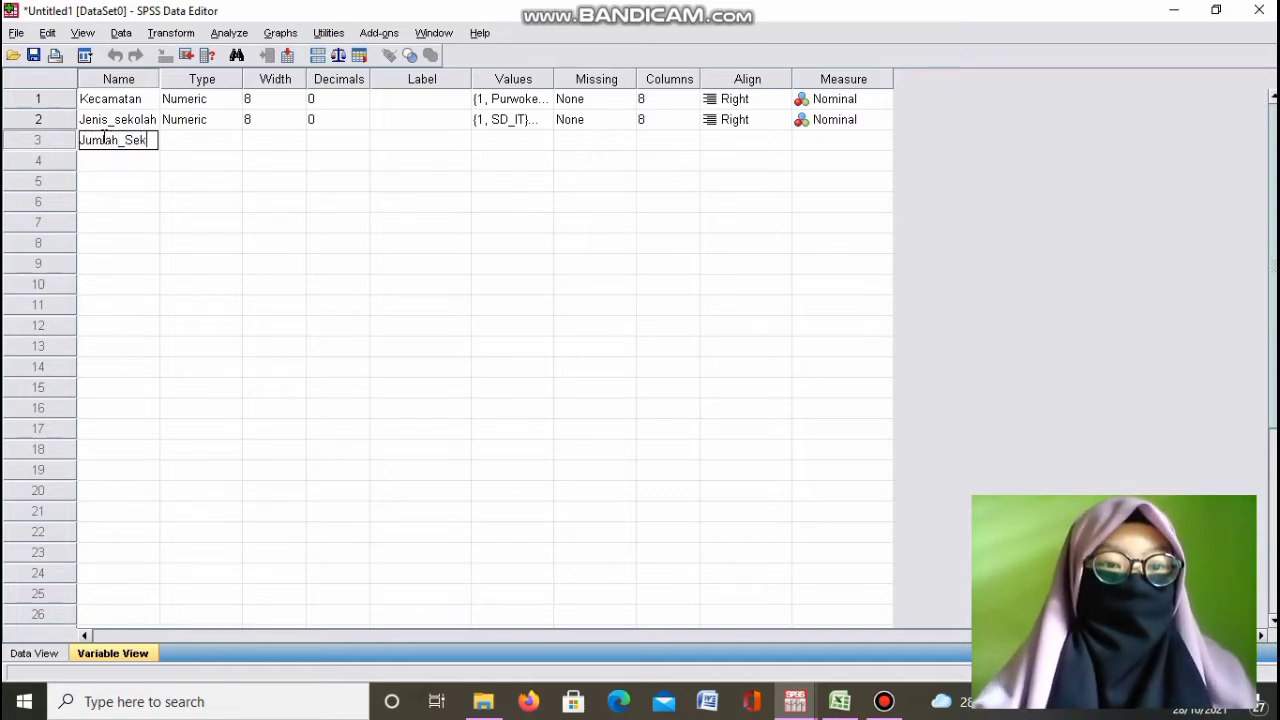
type("ola")
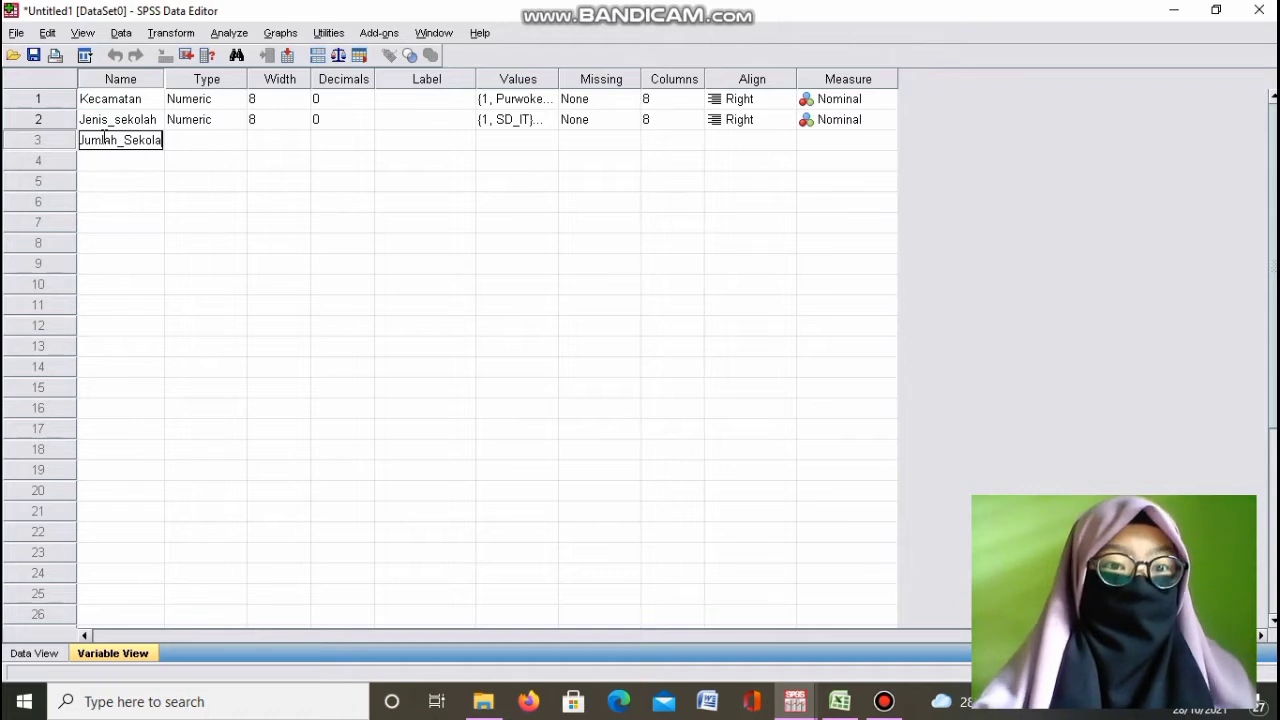
type("h")
key("BackSpace")
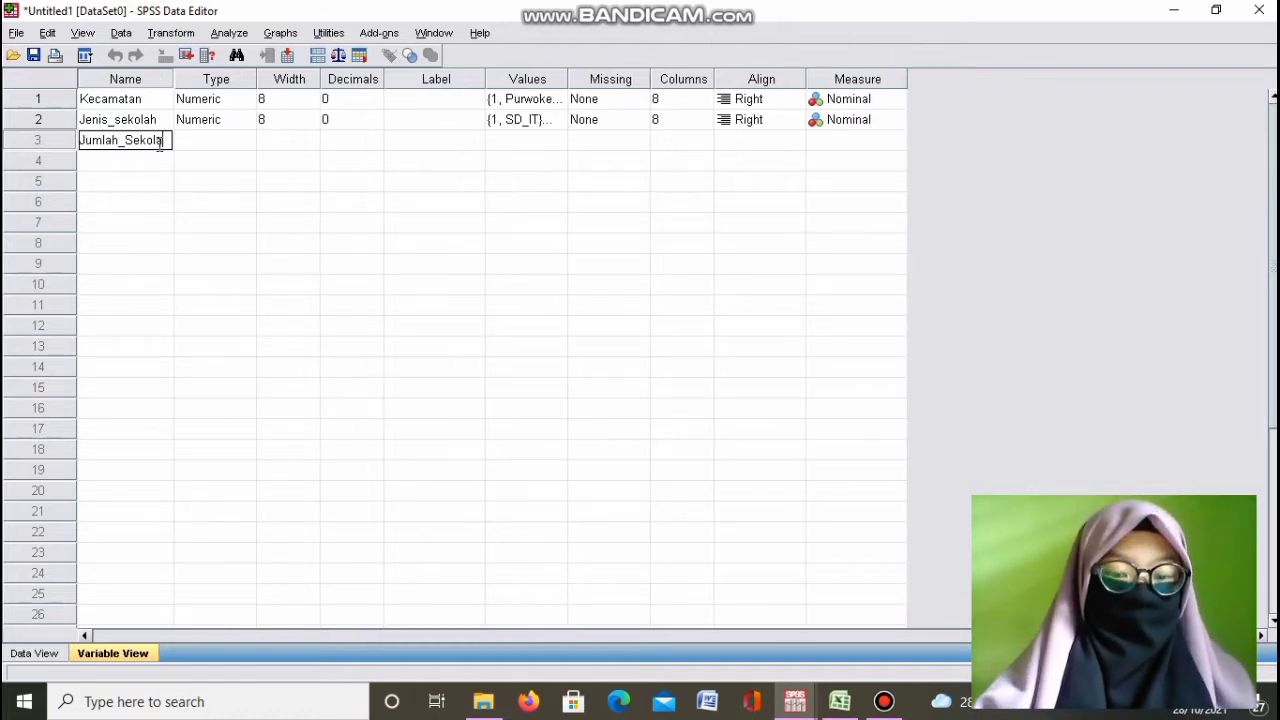
left_click(292, 261)
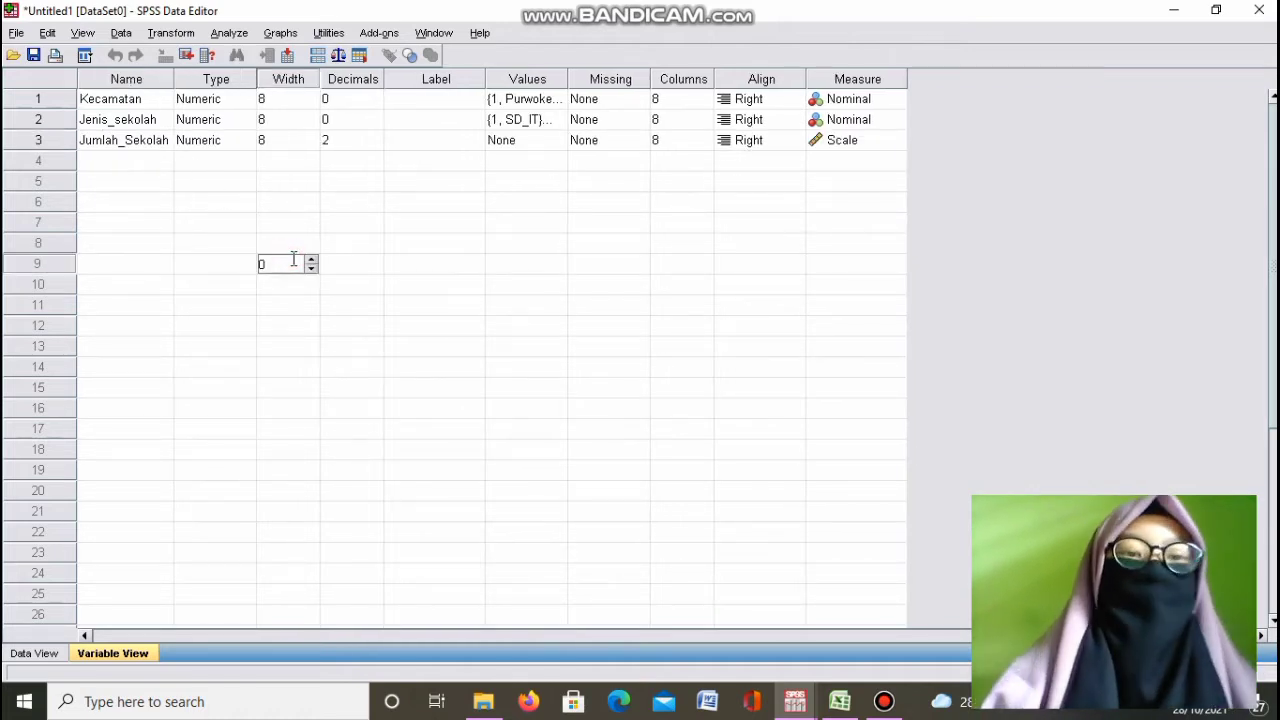
- Set the number of decimals for the Jumlah_Sekolah variable to 0
left_click(361, 140)
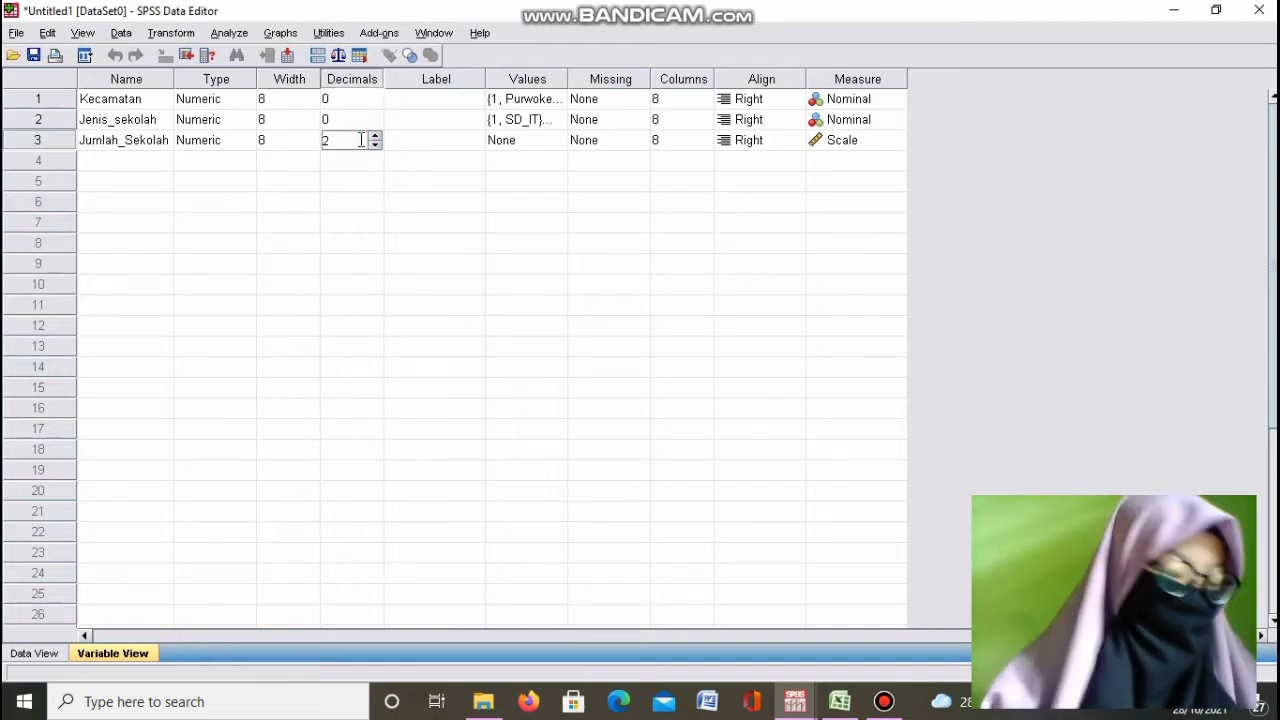
left_click(375, 145)
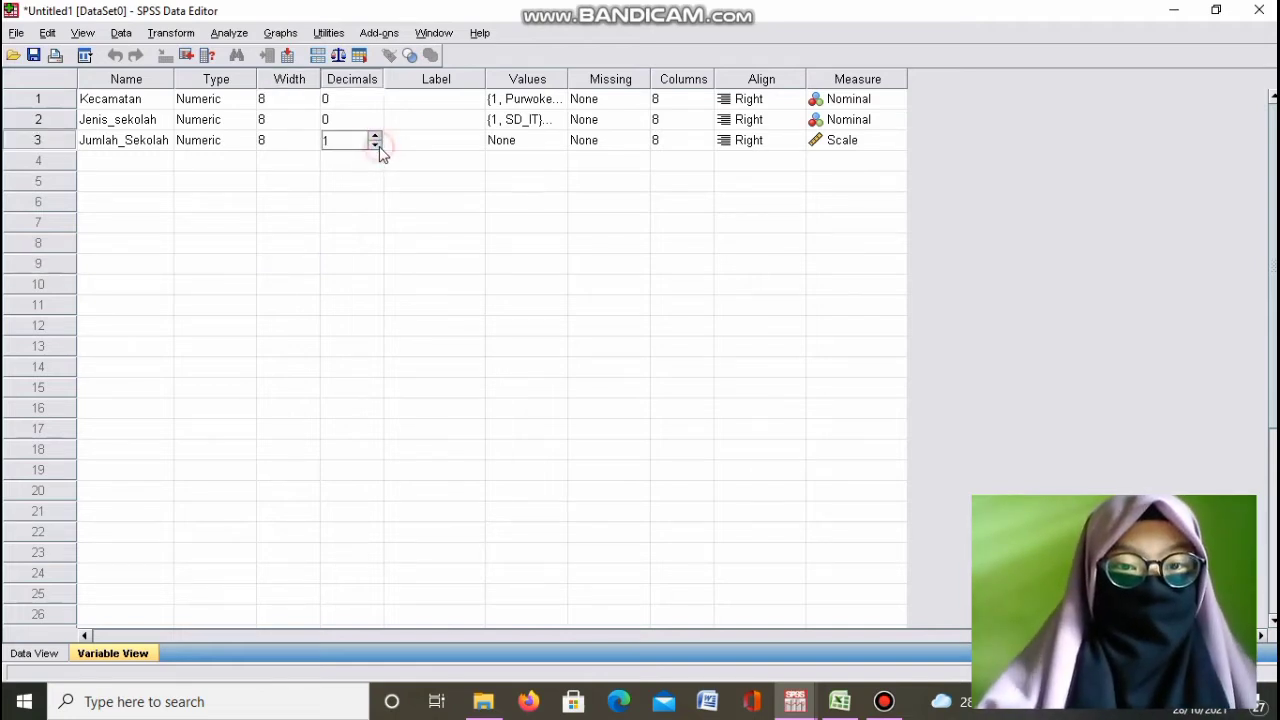
left_click(377, 146)
left_click(622, 283)
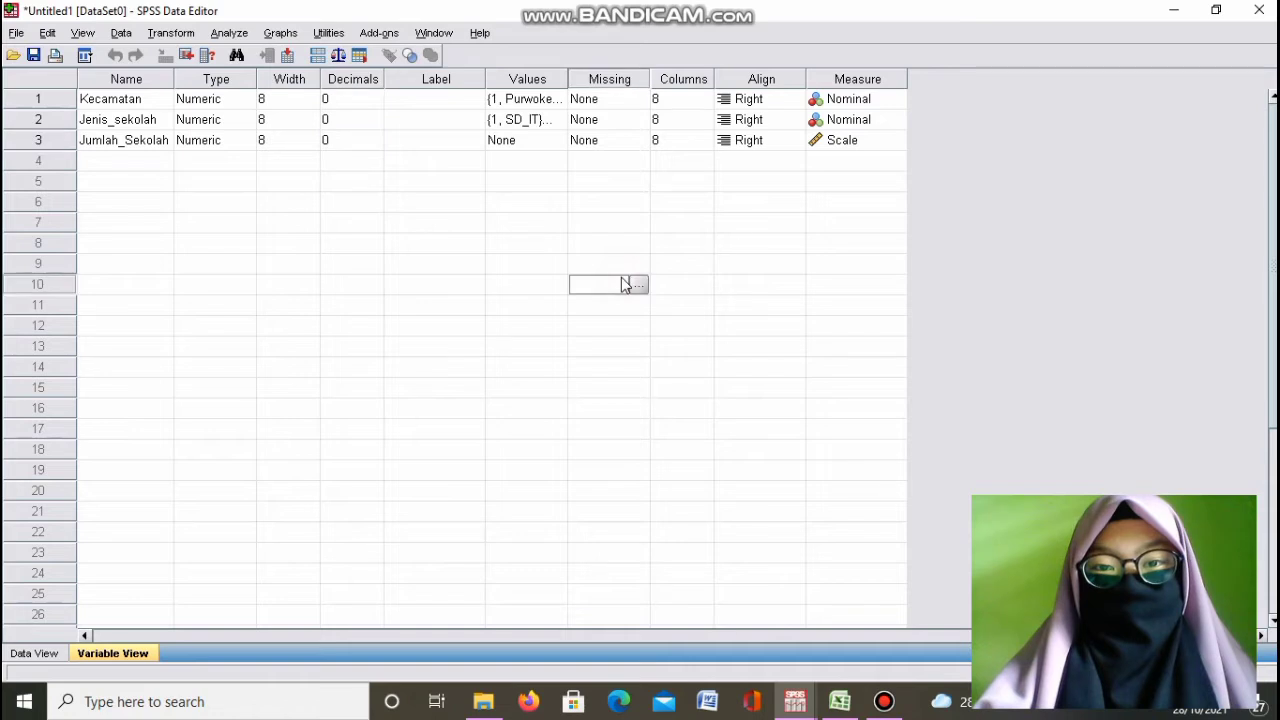
- Set the measurement level of the Jumlah_Sekolah variable to Nominal
left_click(853, 143)
left_click(886, 142)
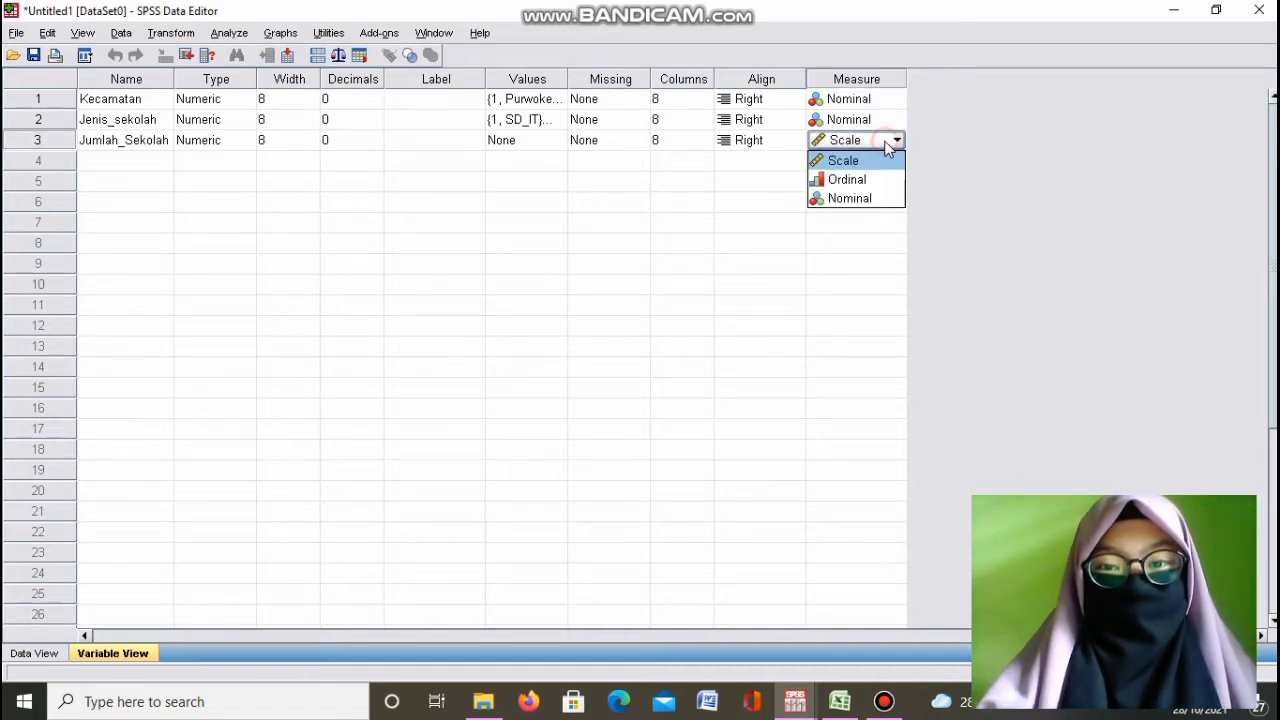
left_click(872, 200)
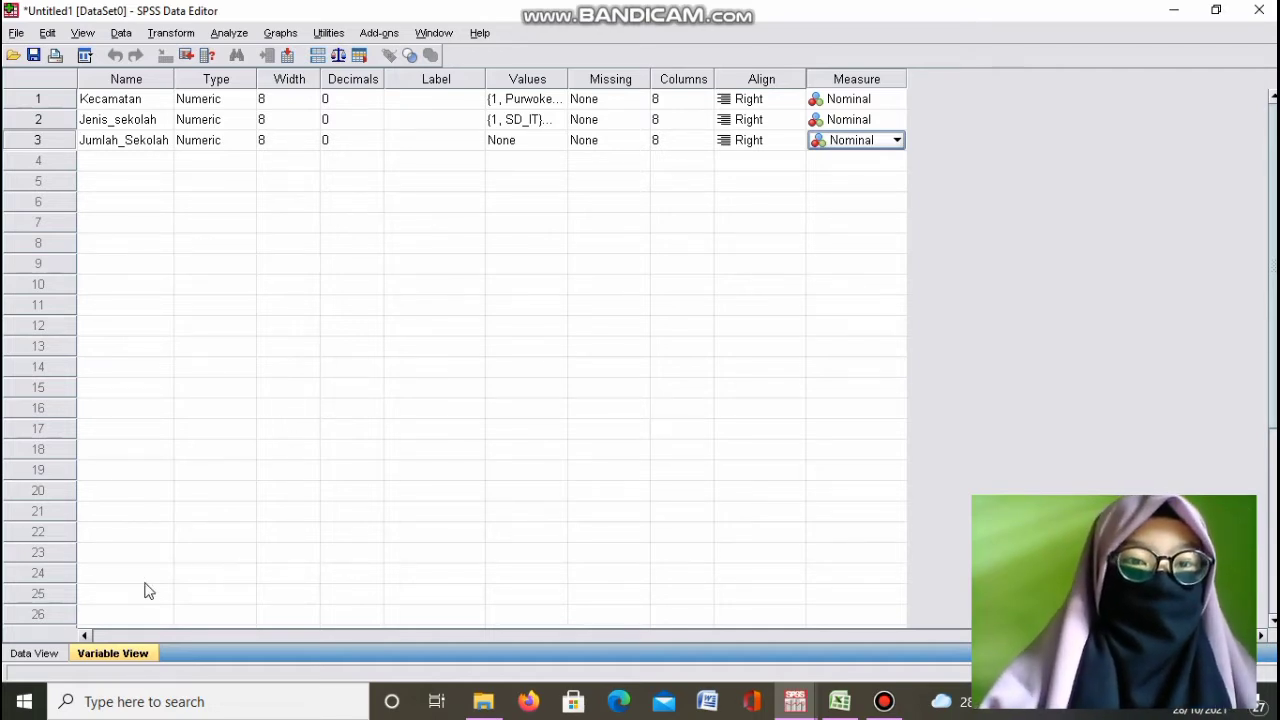
- Enter the district codes 1, 2, 3 and 4 for Kecamatan in cases 1 to 4 of the data sheet
left_click(28, 662)
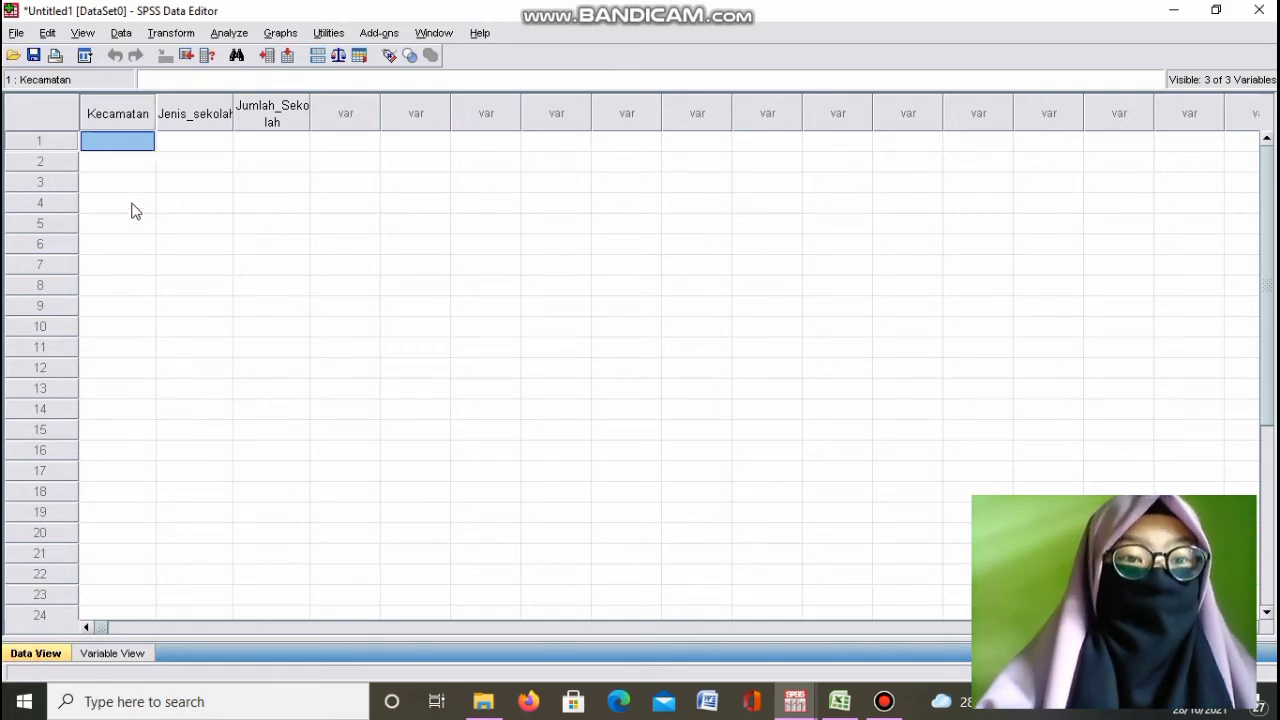
left_click(116, 660)
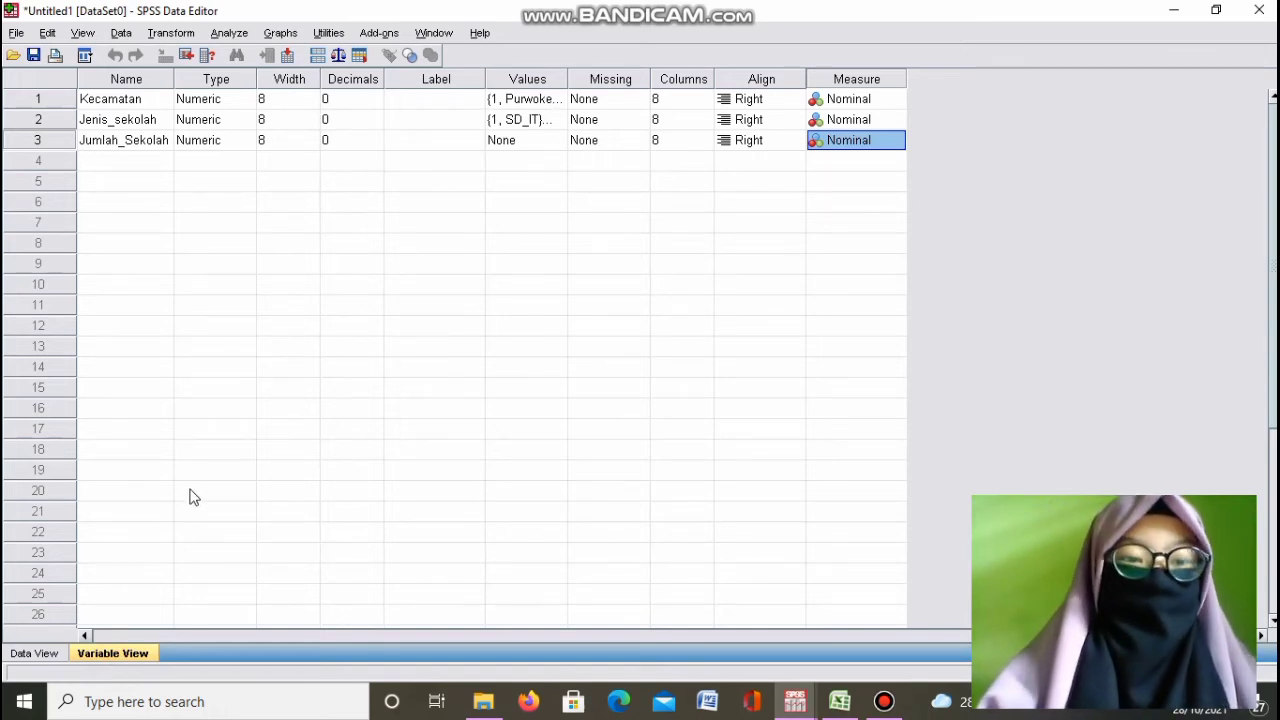
left_click(34, 656)
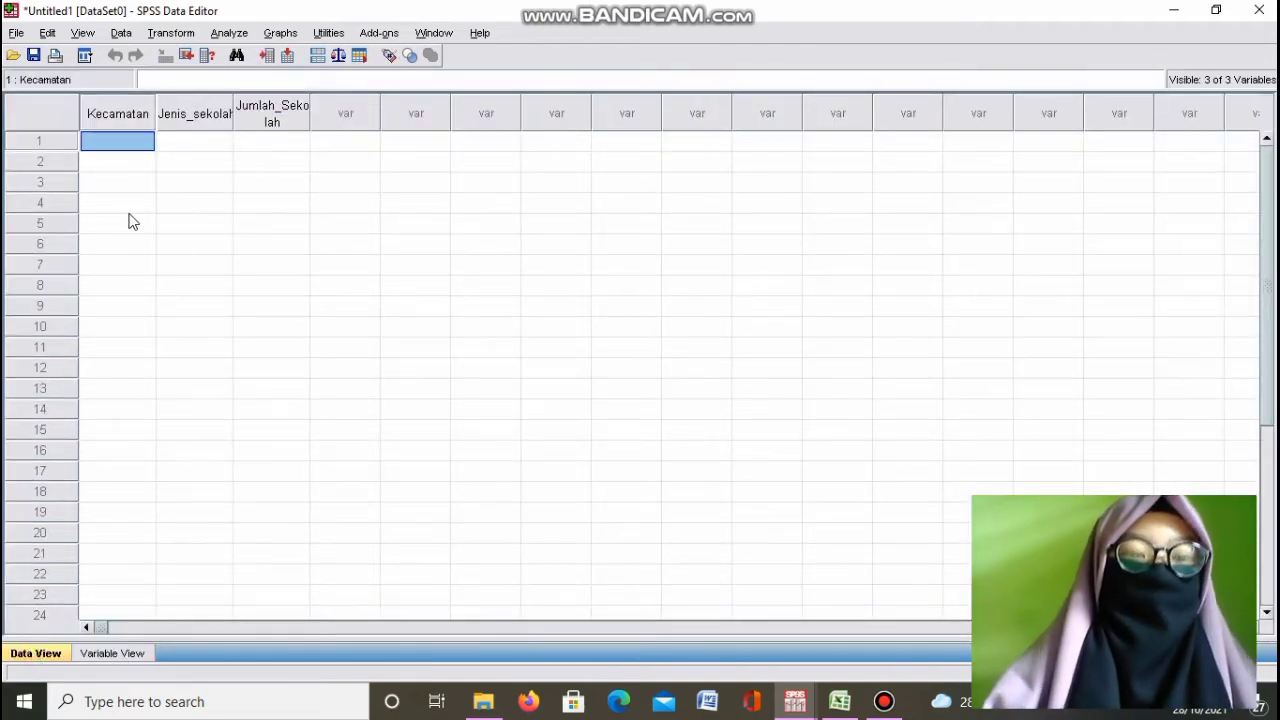
left_click(119, 140)
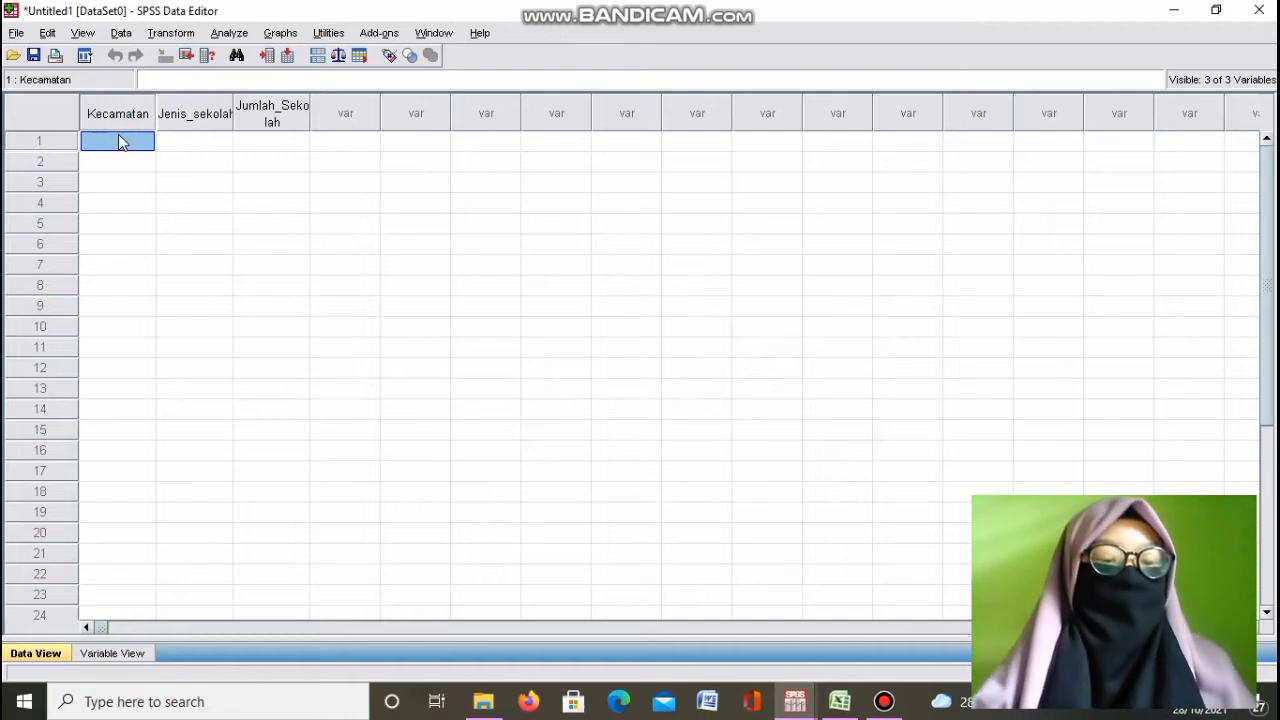
type("1")
key("Return")
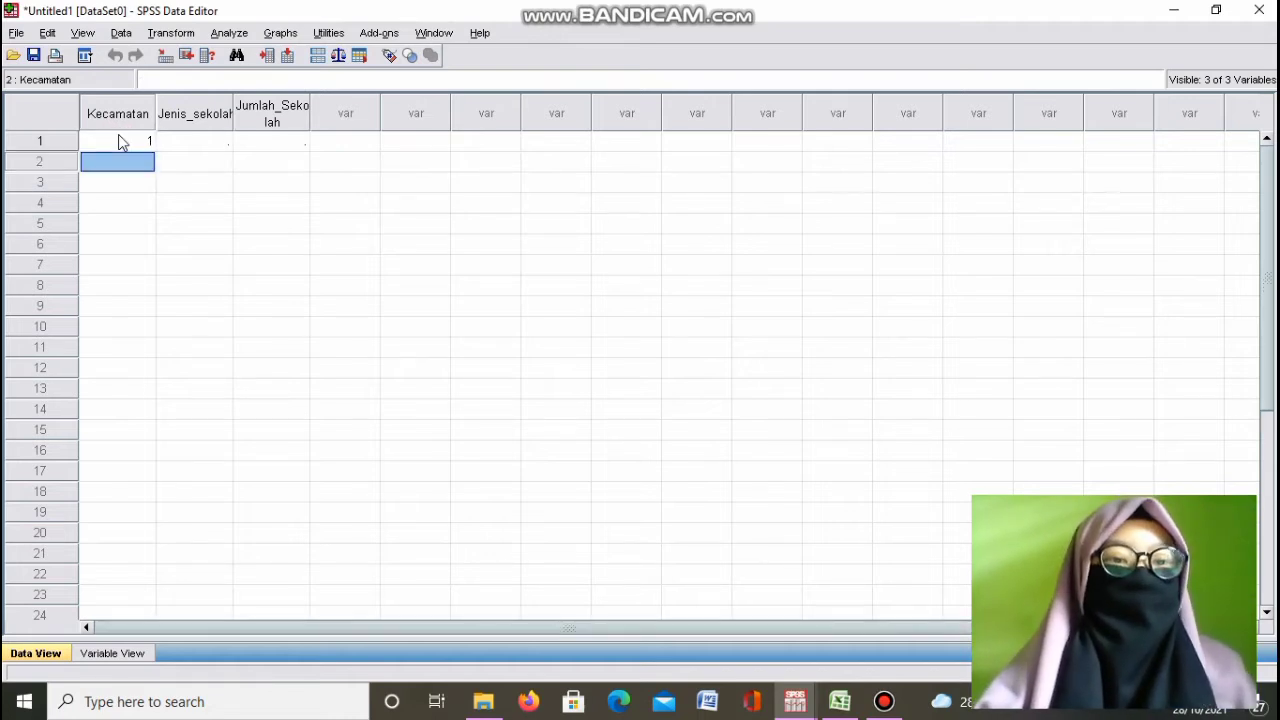
type("2")
key("Return")
type("3")
key("Return")
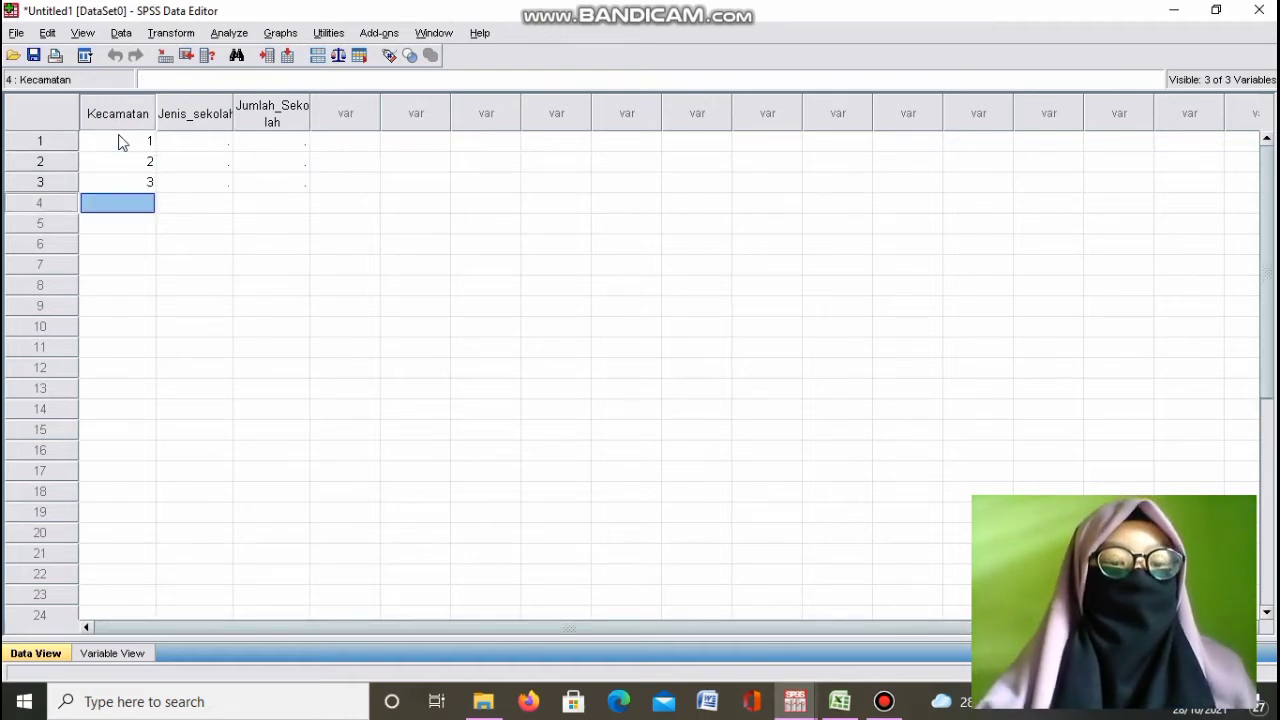
type("4")
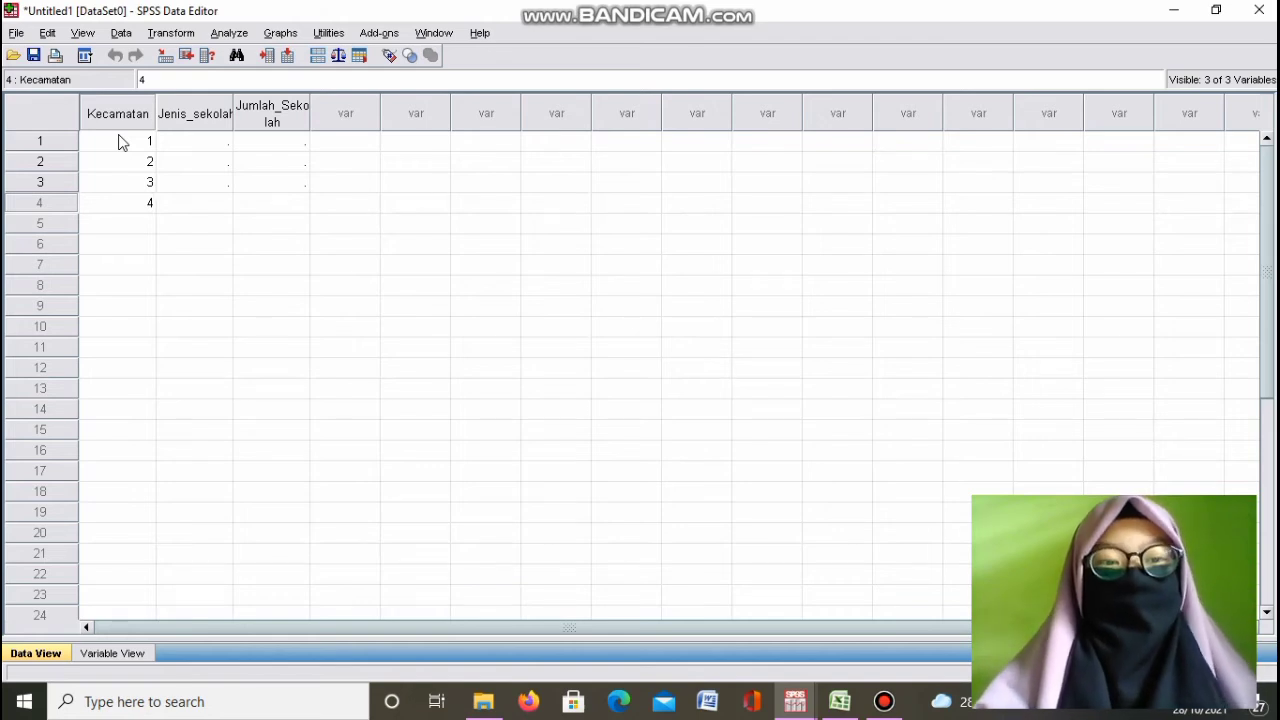
key("Return")
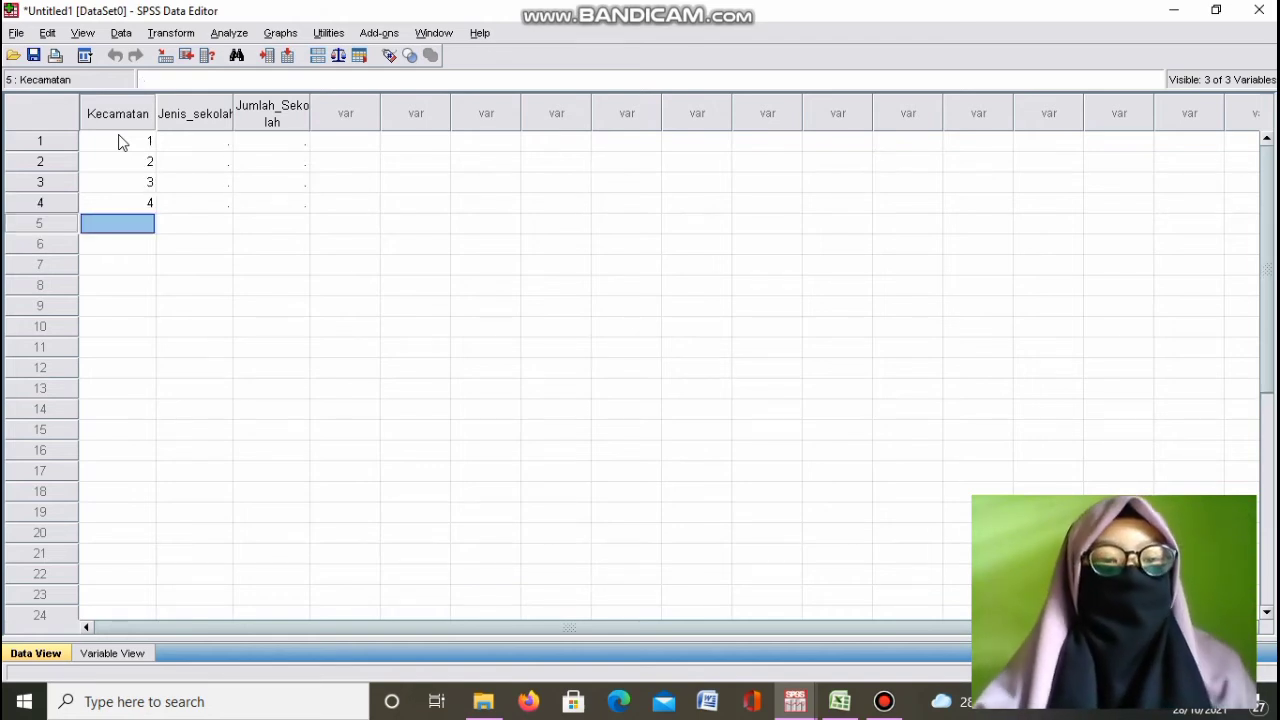
- Repeat the district codes 1, 2, 3 and 4 for Kecamatan in cases 5 to 8
type("1")
key("Return")
type("2")
key("Return")
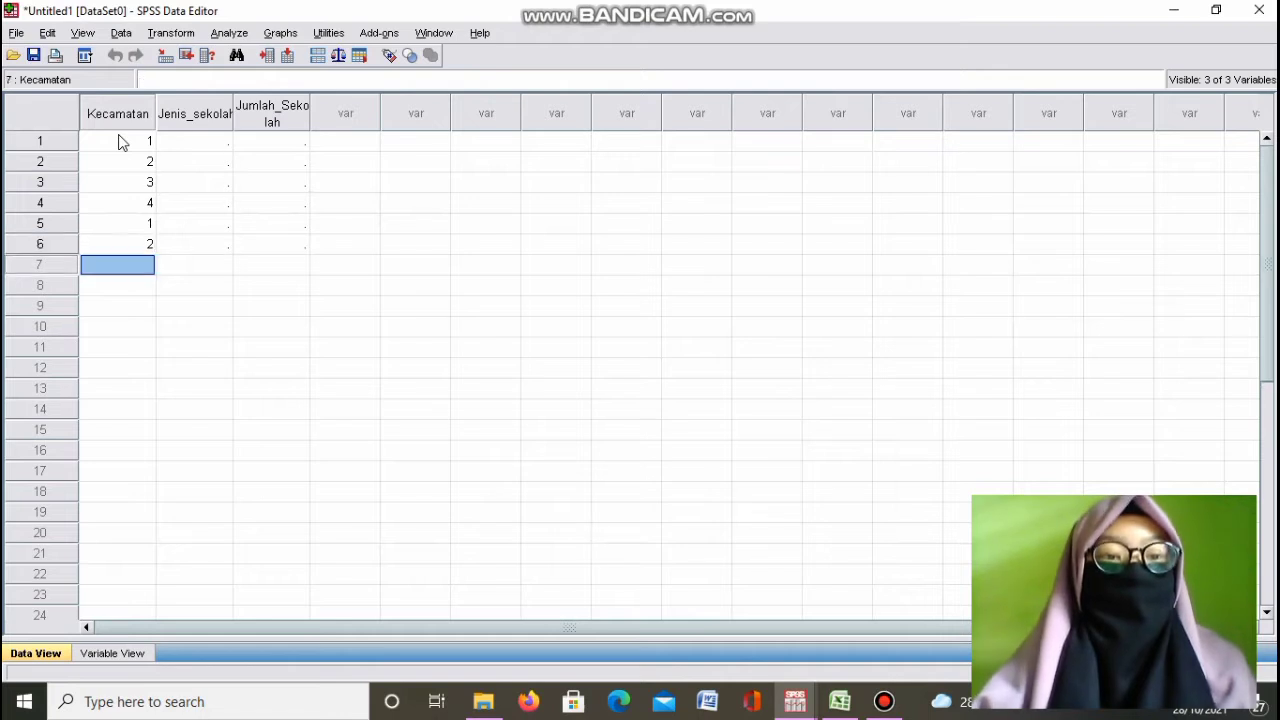
type("3")
key("Return")
type("4")
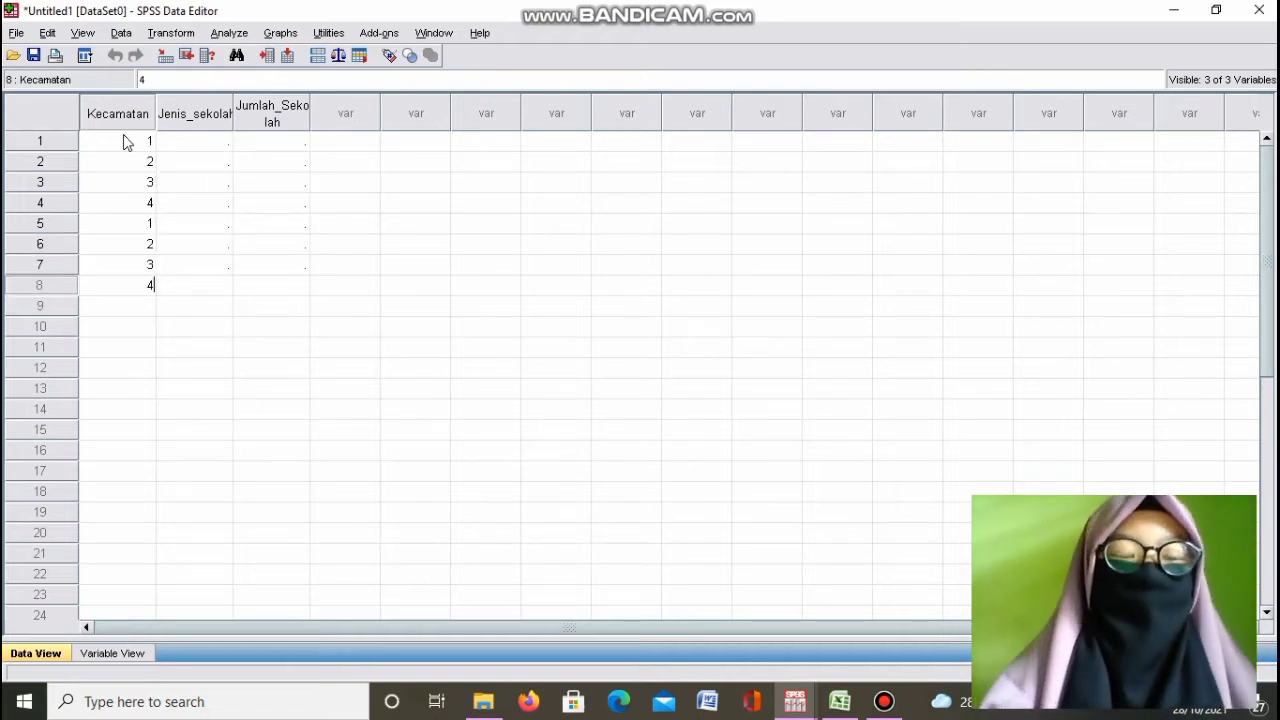
left_click(186, 146)
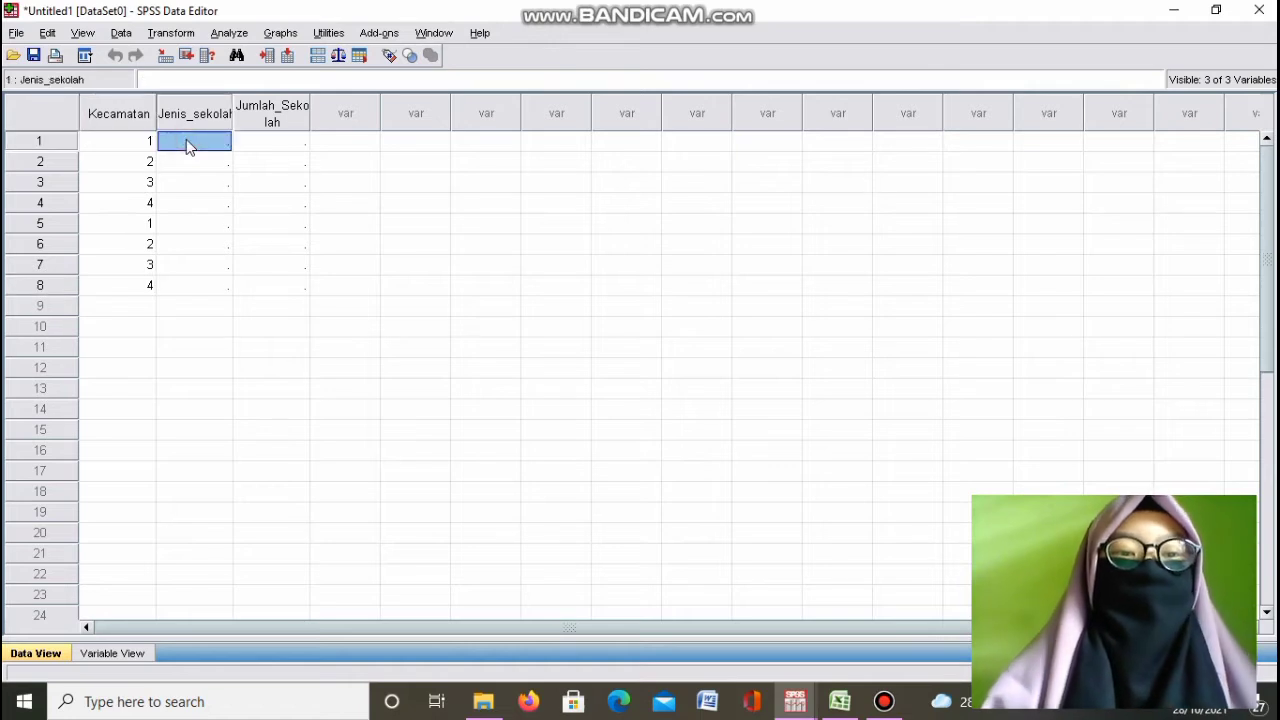
- Check which codes the value labels of the Jenis_sekolah variable assign to each school type
left_click(100, 655)
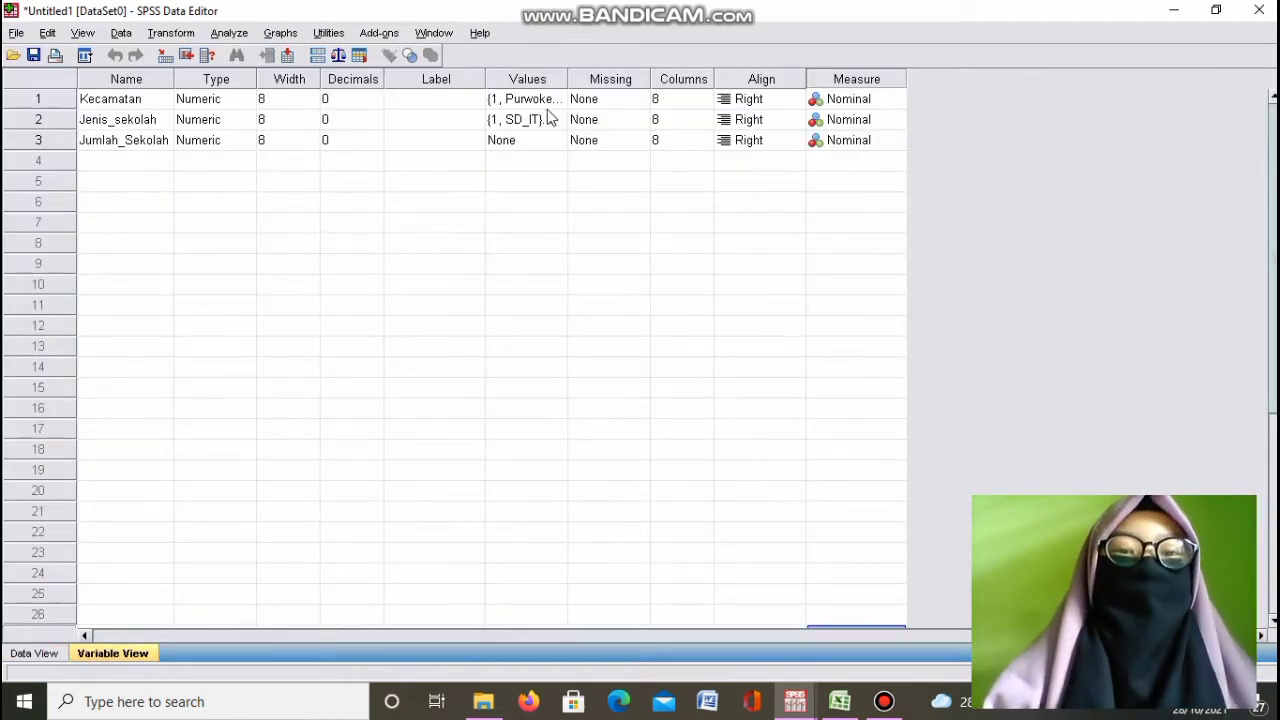
left_click(549, 120)
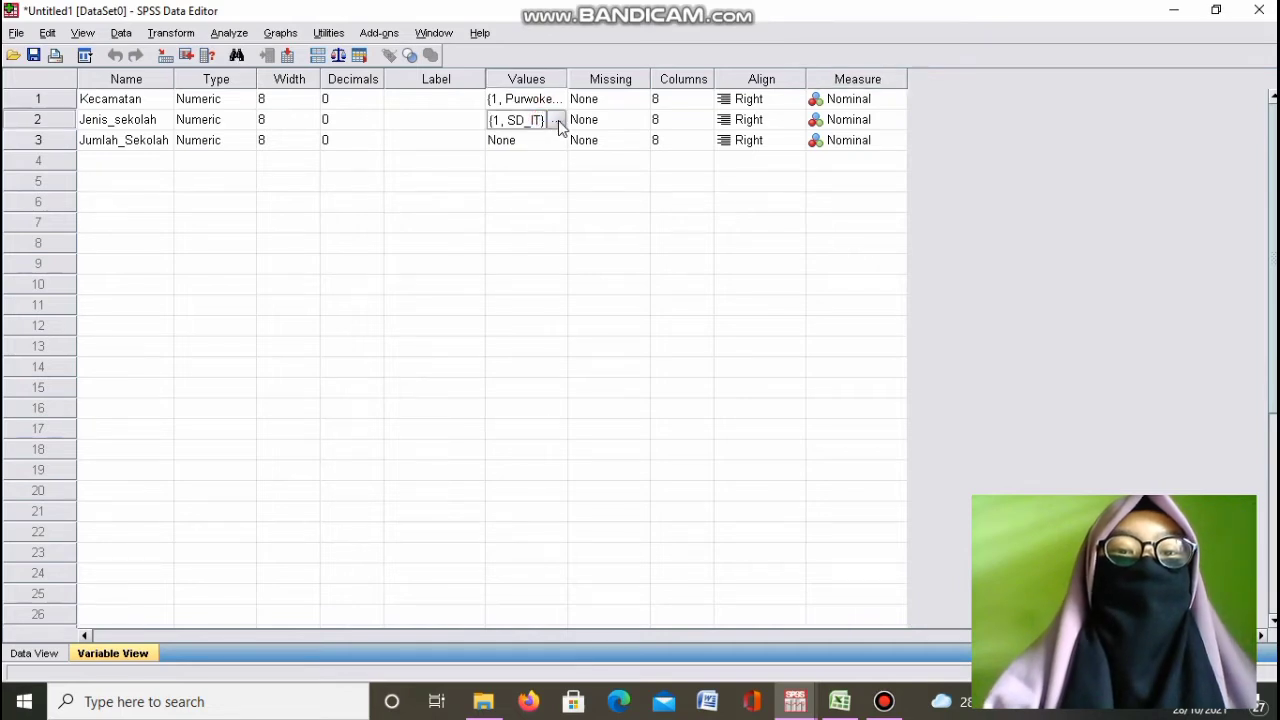
left_click(557, 121)
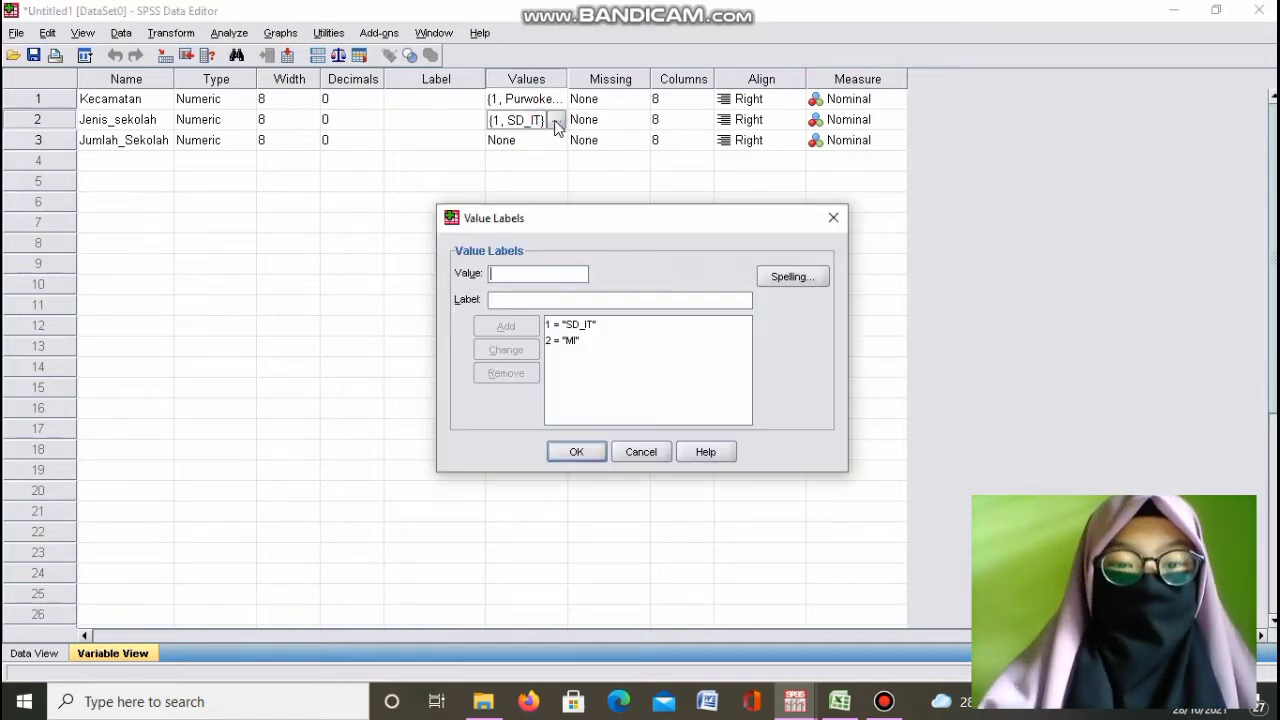
left_click(833, 217)
- Enter the school type code 1 for Jenis_sekolah in cases 1 to 4 of the data sheet
left_click(35, 654)
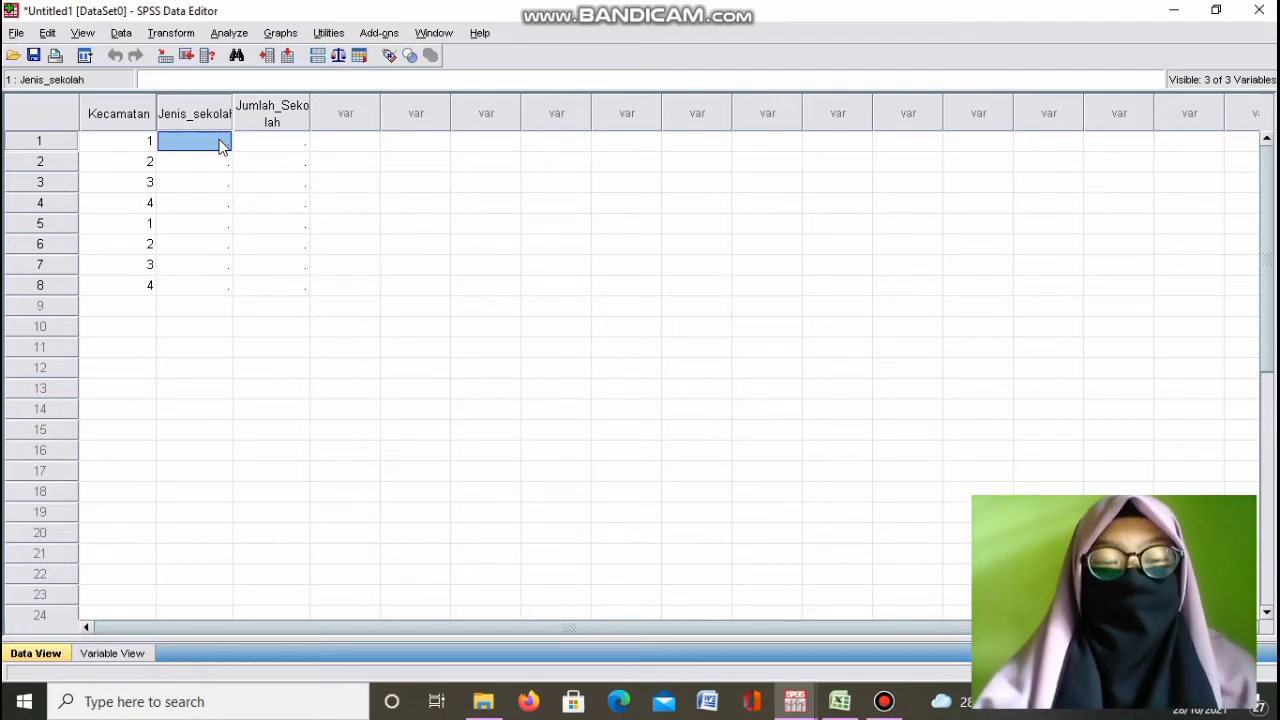
type("1")
key("Return")
type("1")
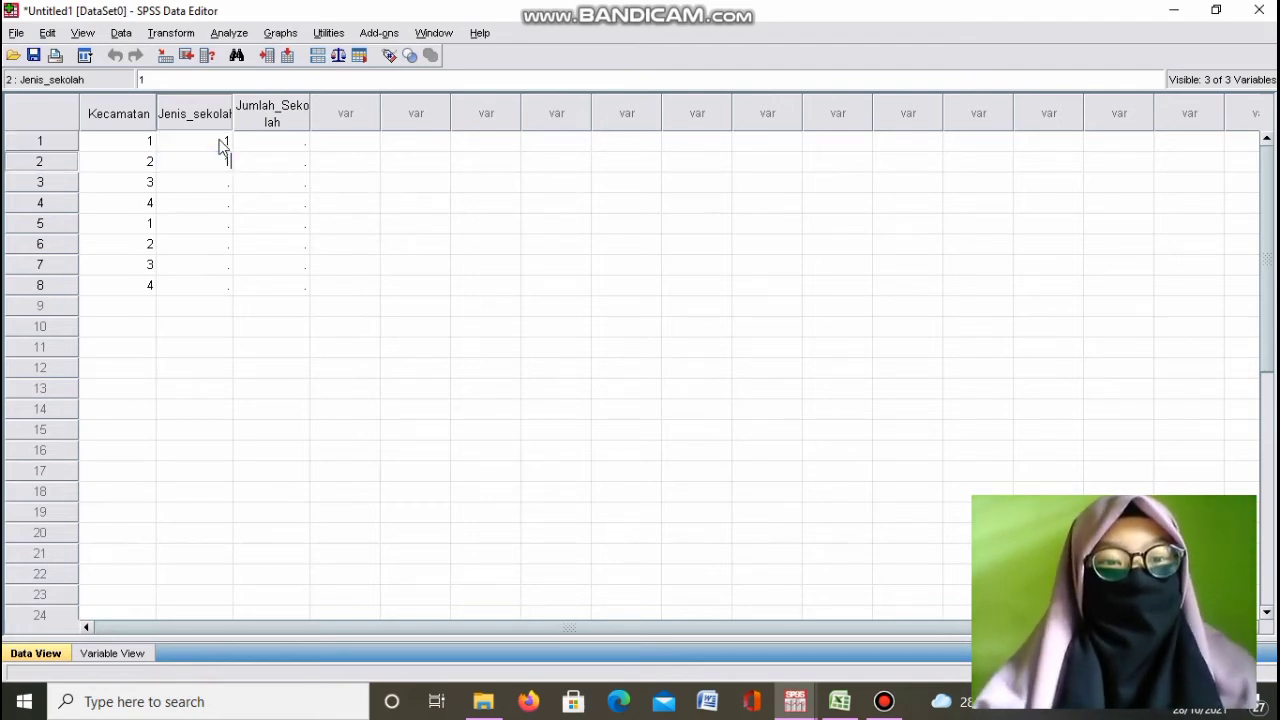
key("Return")
type("1")
key("Return")
type("1")
key("Return")
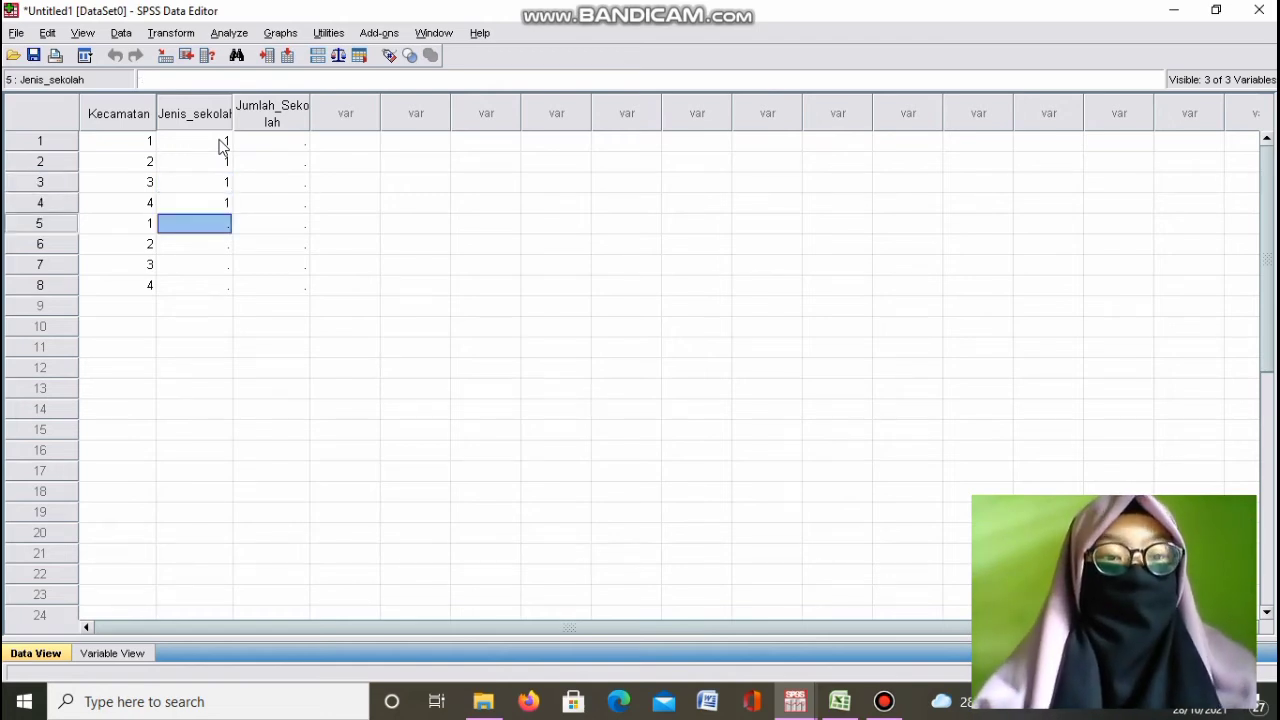
- Enter the school type code 2 for Jenis_sekolah in cases 5 to 8
type("2")
key("Return")
type("2")
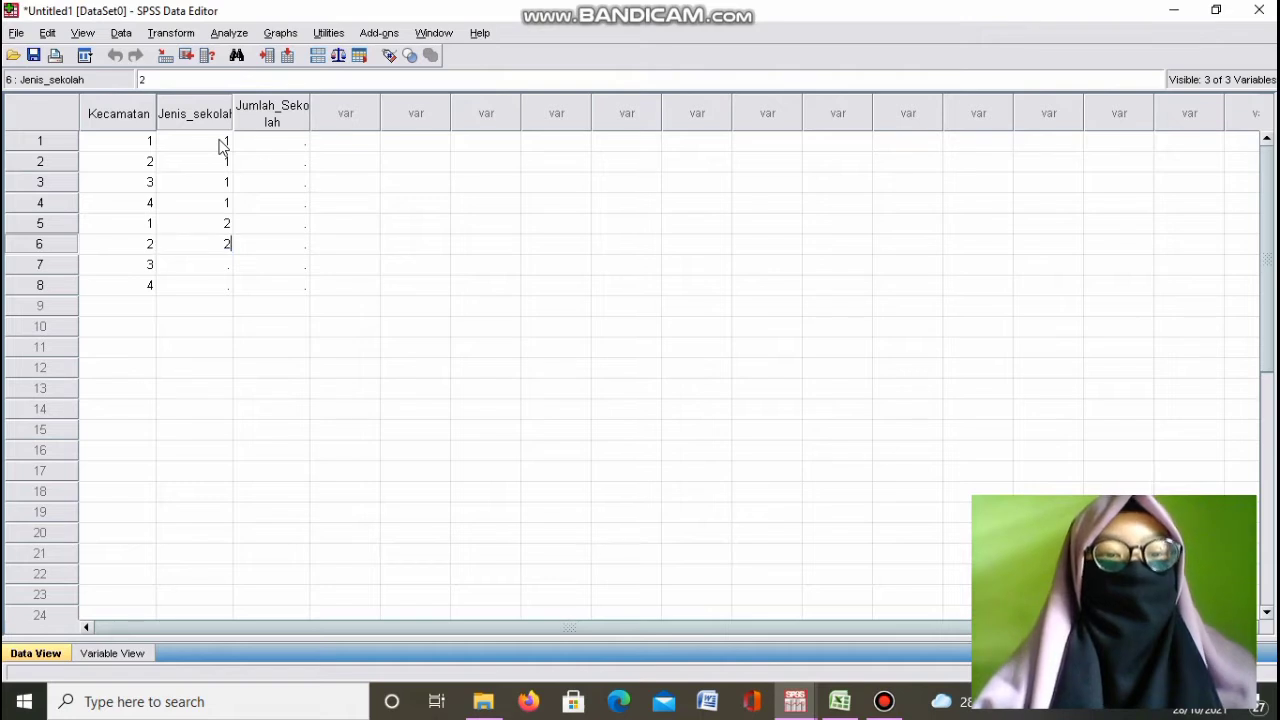
key("Return")
type("2")
key("Return")
type("2")
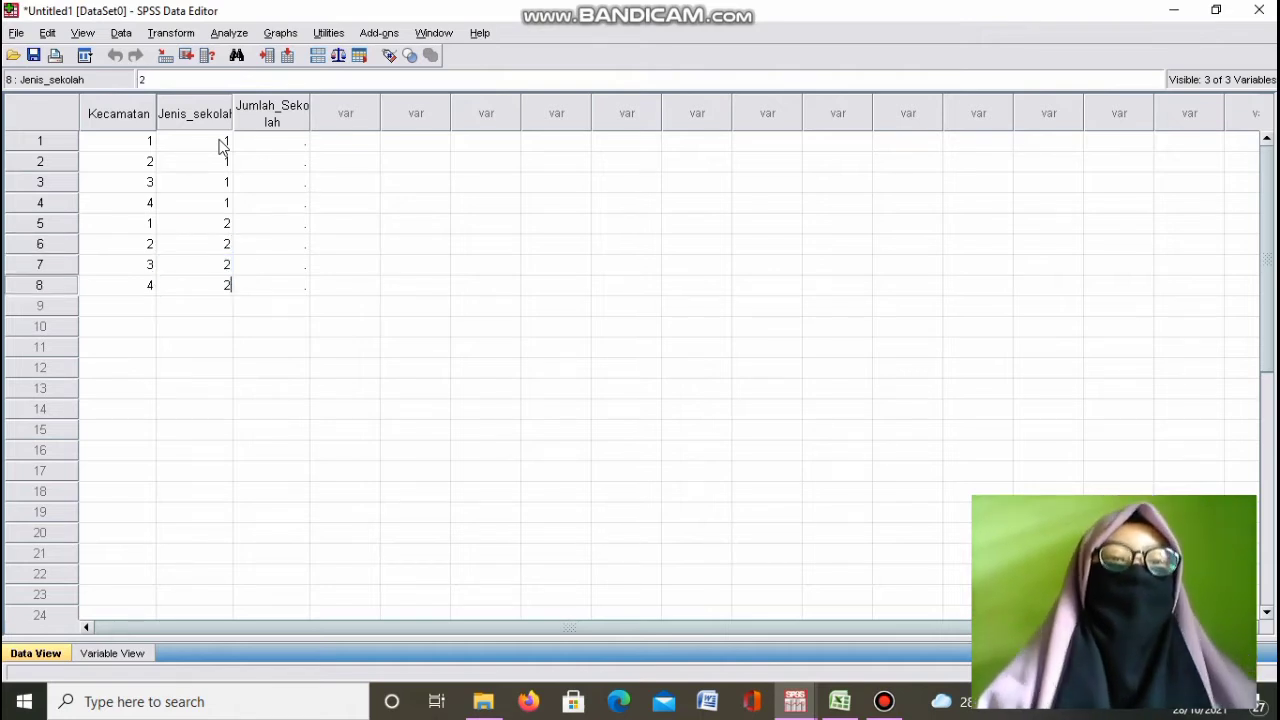
- Switch to the Excel sheet Latihan and copy the four SD IT school counts in cells B3 to B6
left_click(280, 161)
left_click(281, 142)
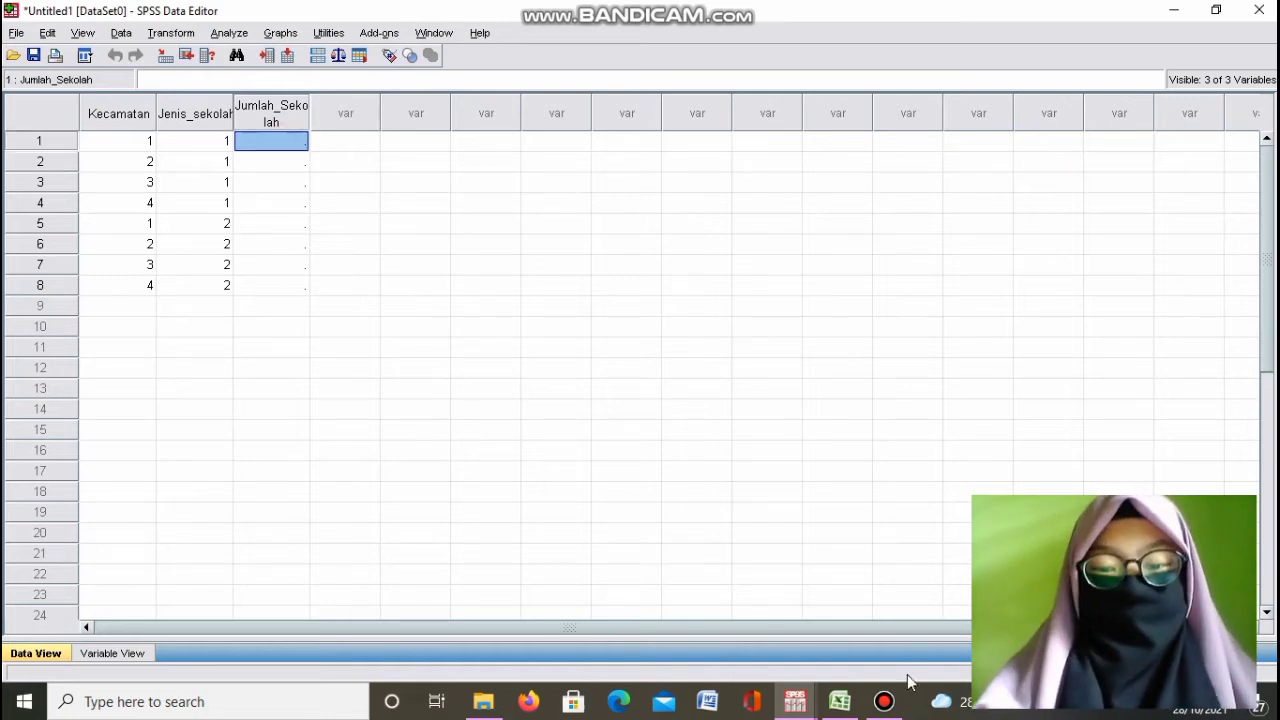
left_click(839, 706)
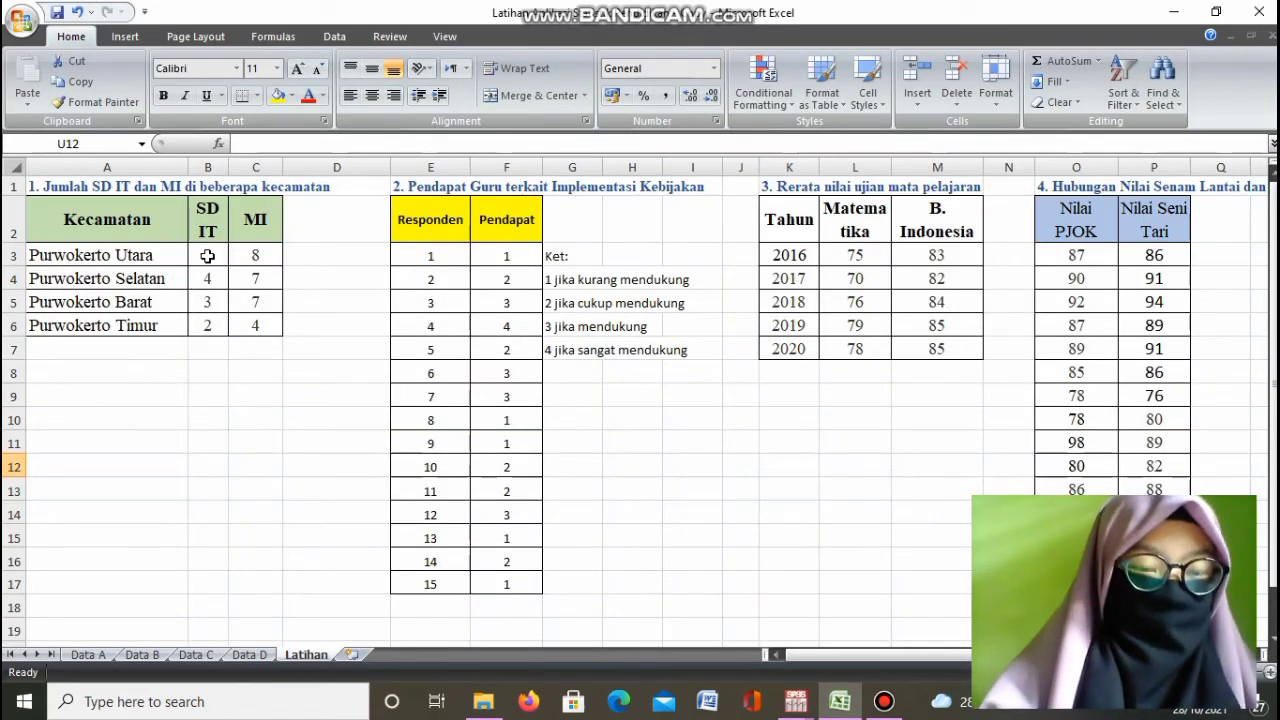
left_click_drag(207, 256, 206, 323)
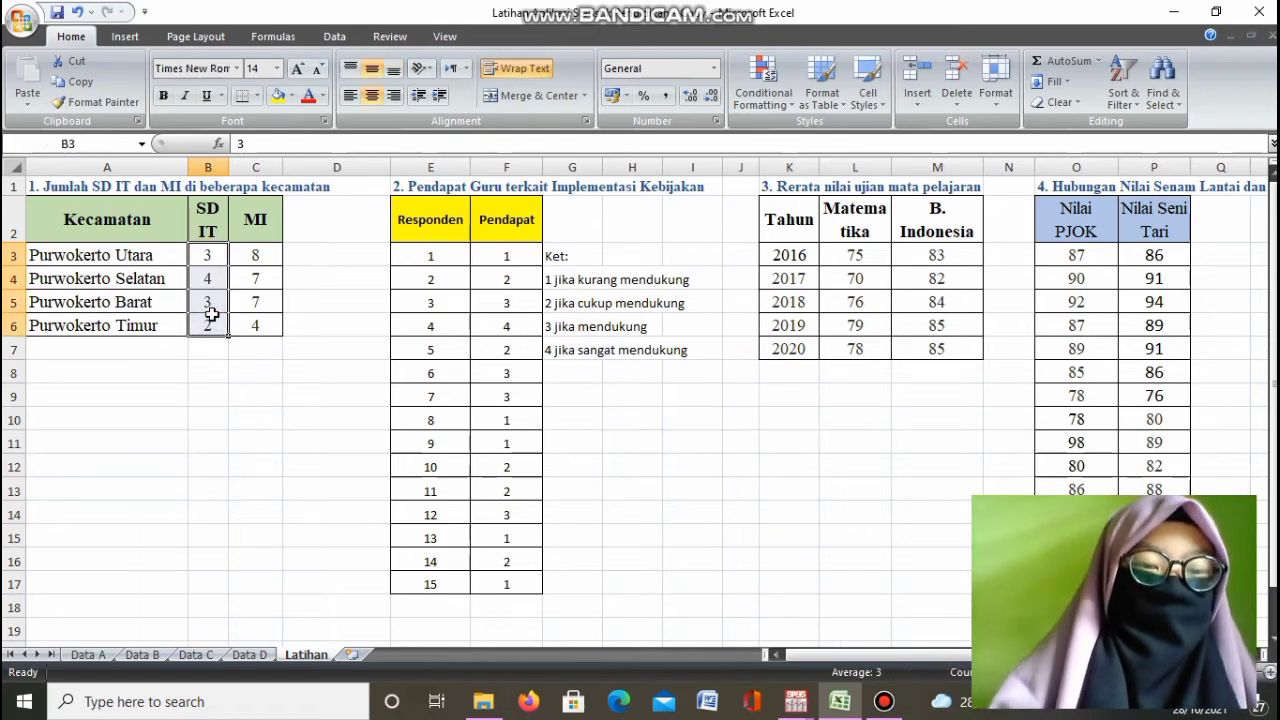
right_click(212, 315)
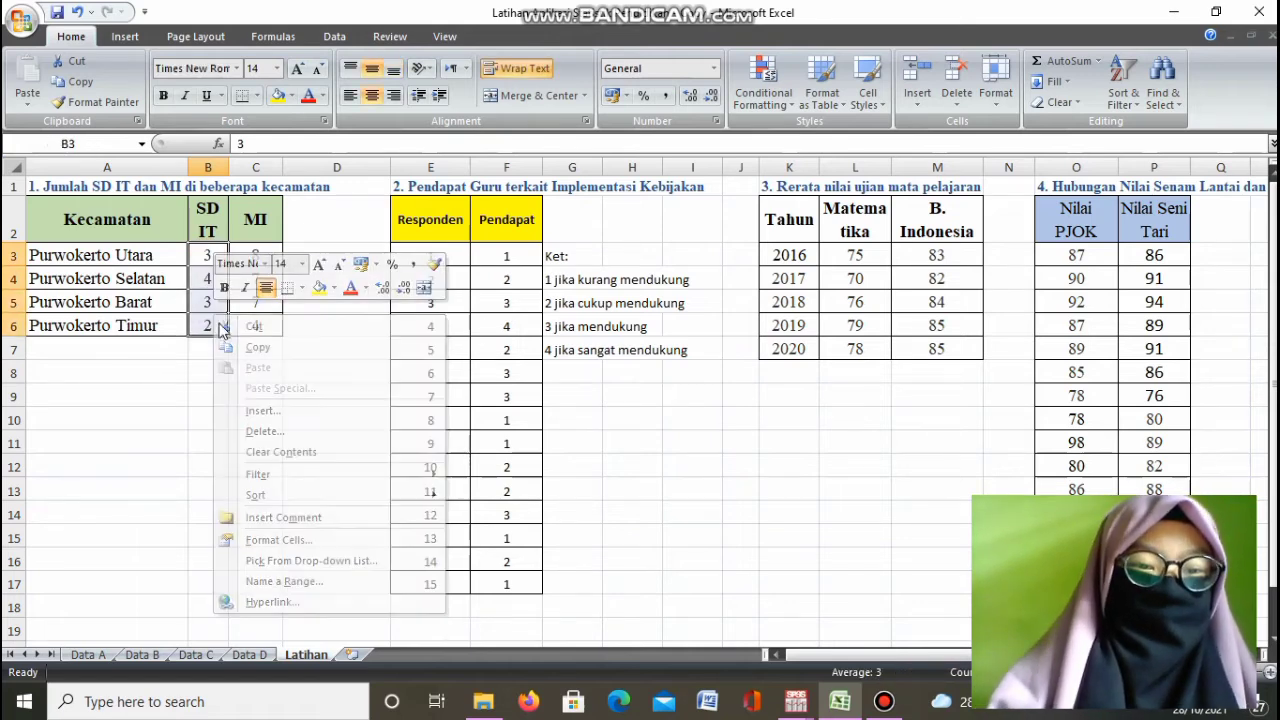
left_click(257, 347)
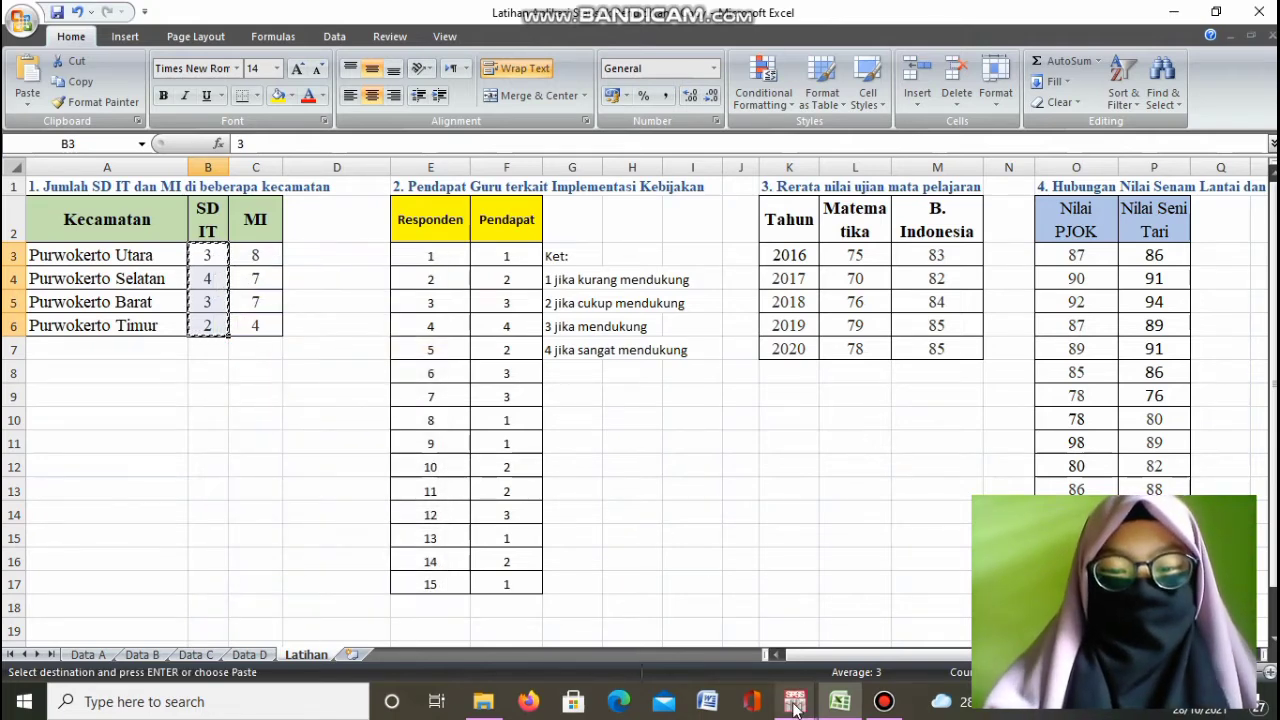
- Switch to the SPSS data sheet and paste the SD IT counts 3, 4, 3 and 2 into Jumlah_Sekolah for cases 1 to 4
mouse_move(795, 708)
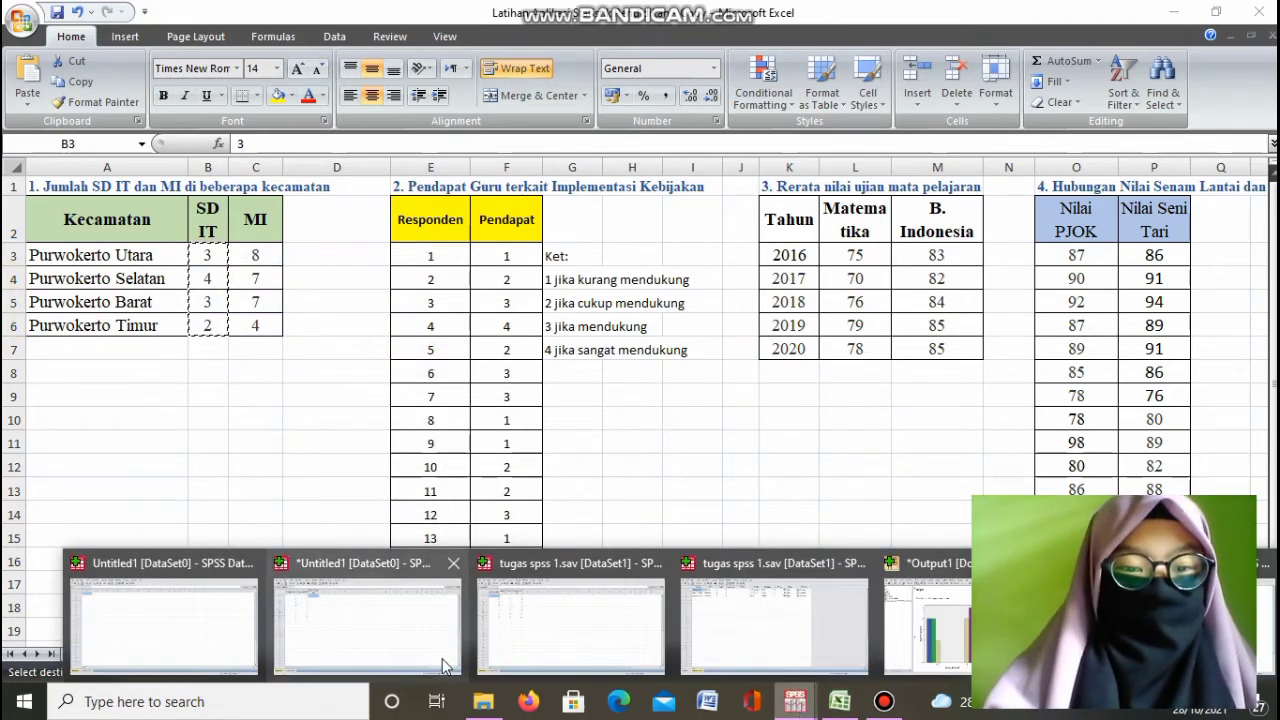
left_click(340, 620)
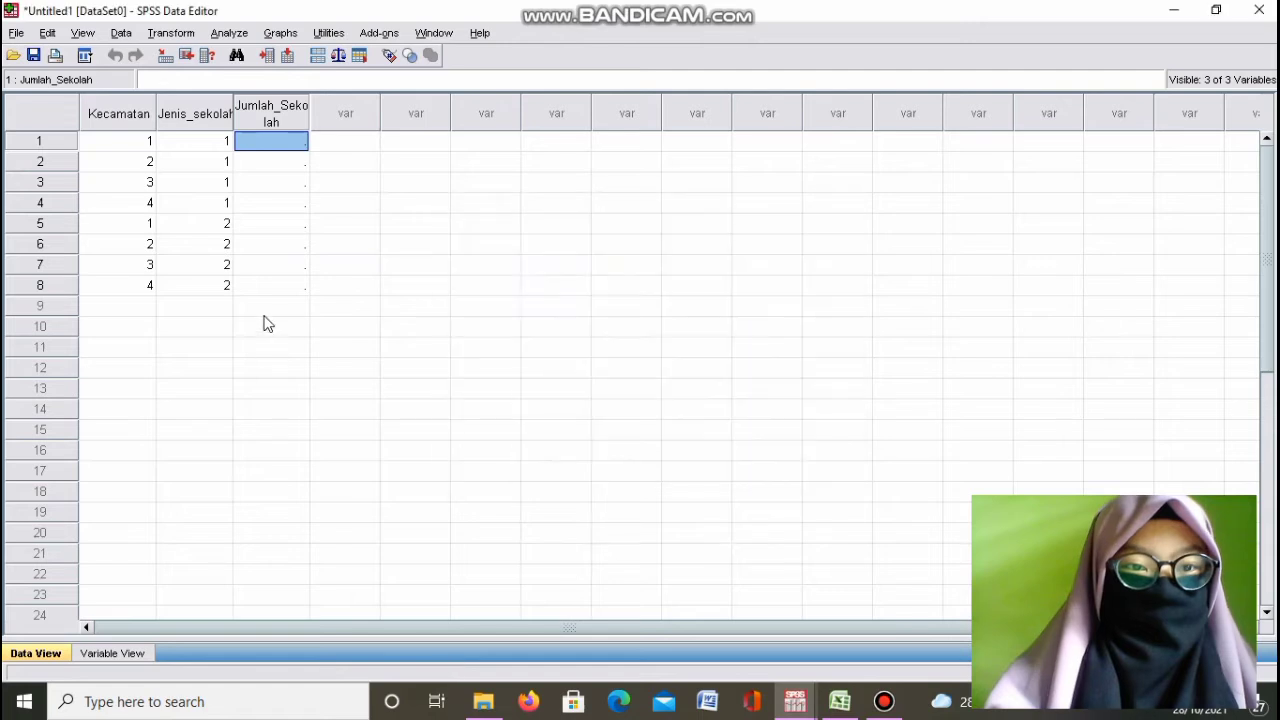
left_click(271, 139)
left_click(271, 139)
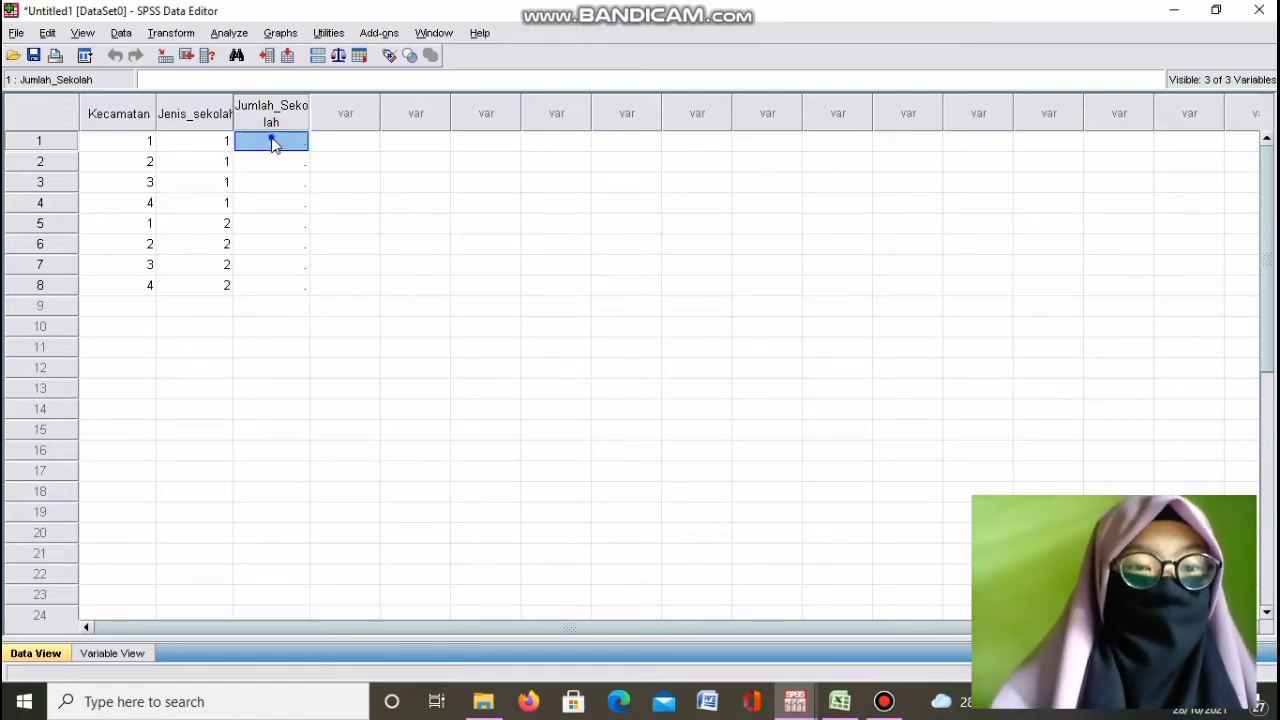
left_click(271, 139)
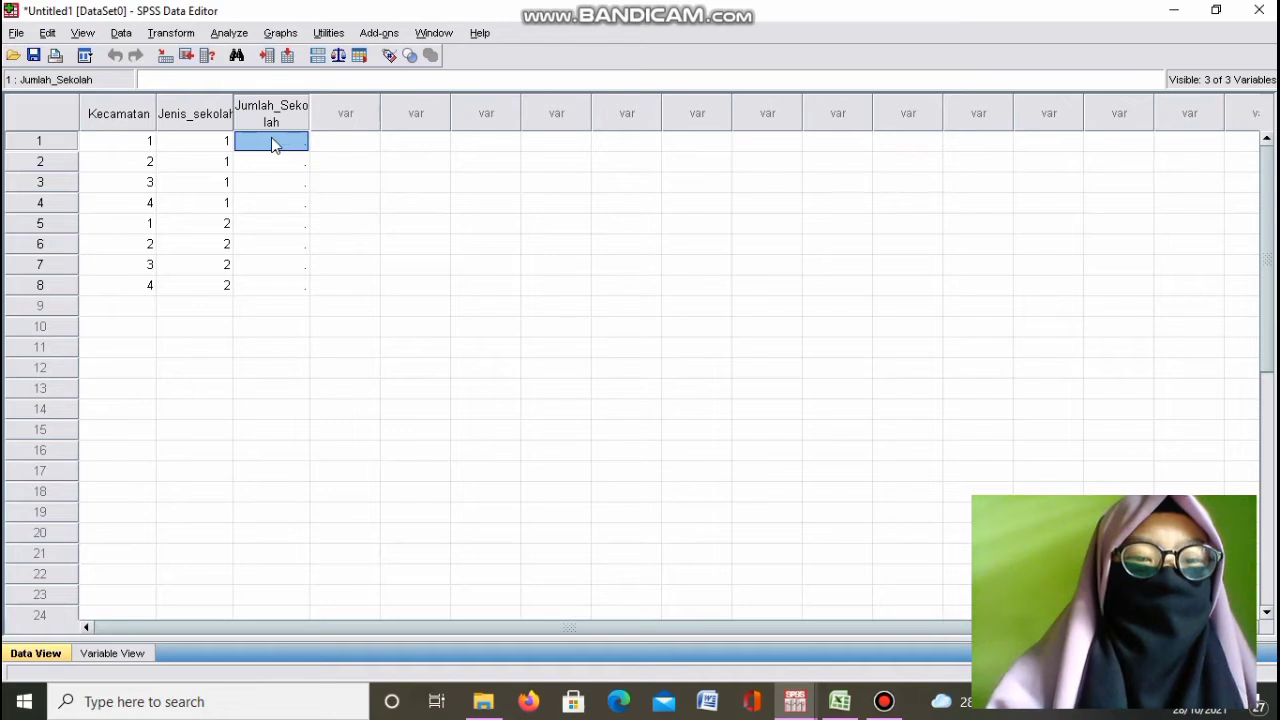
right_click(271, 141)
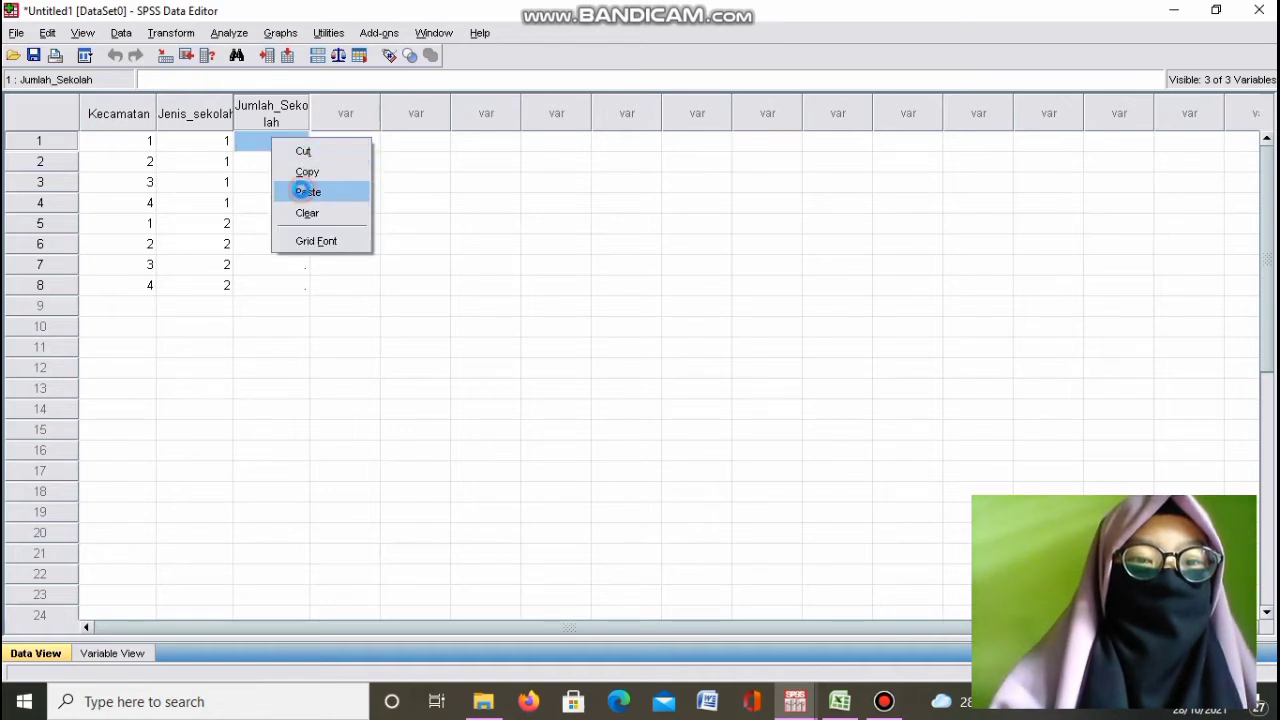
left_click(302, 191)
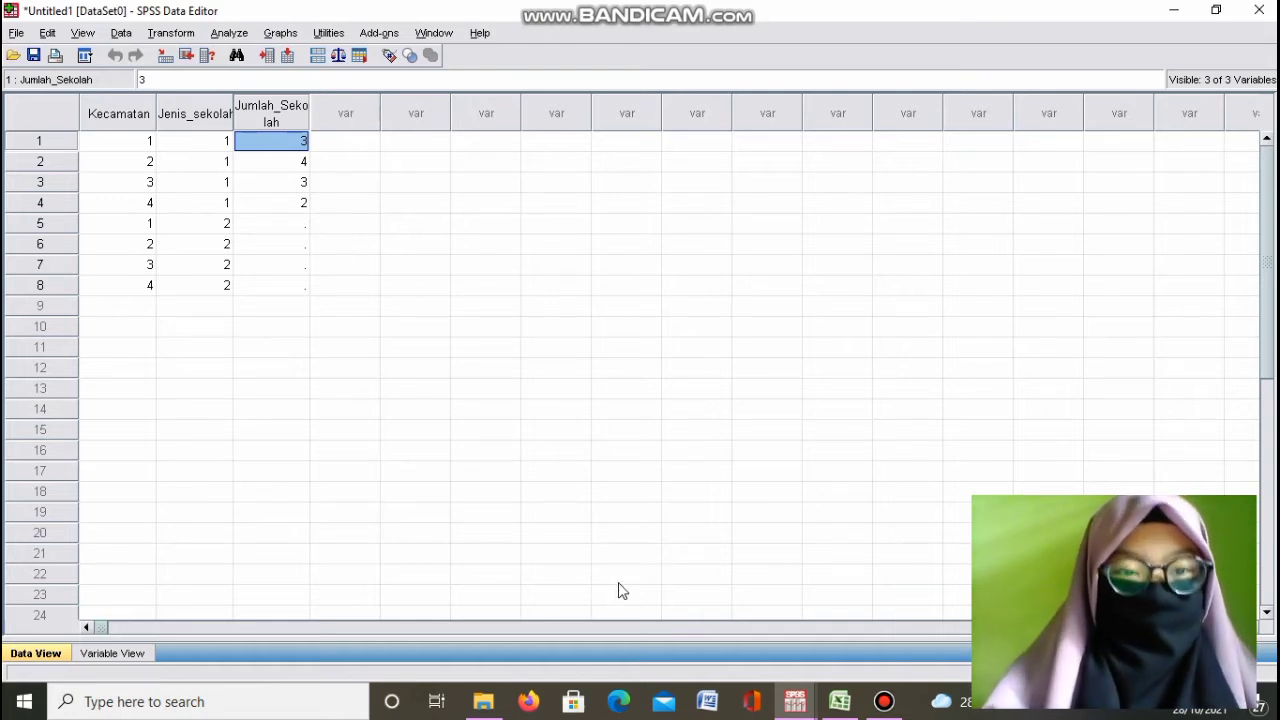
- Switch to Excel and copy the MI school counts of the four districts in cells C3 to C6
left_click(840, 701)
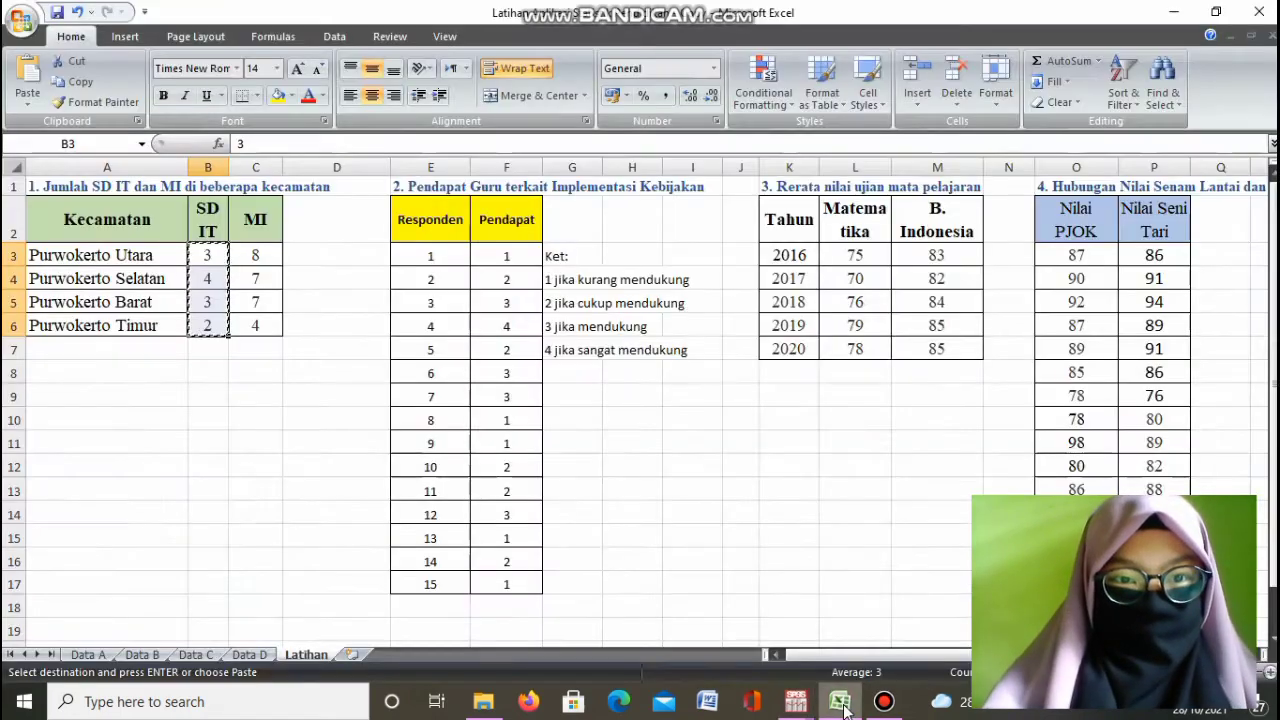
left_click(257, 256)
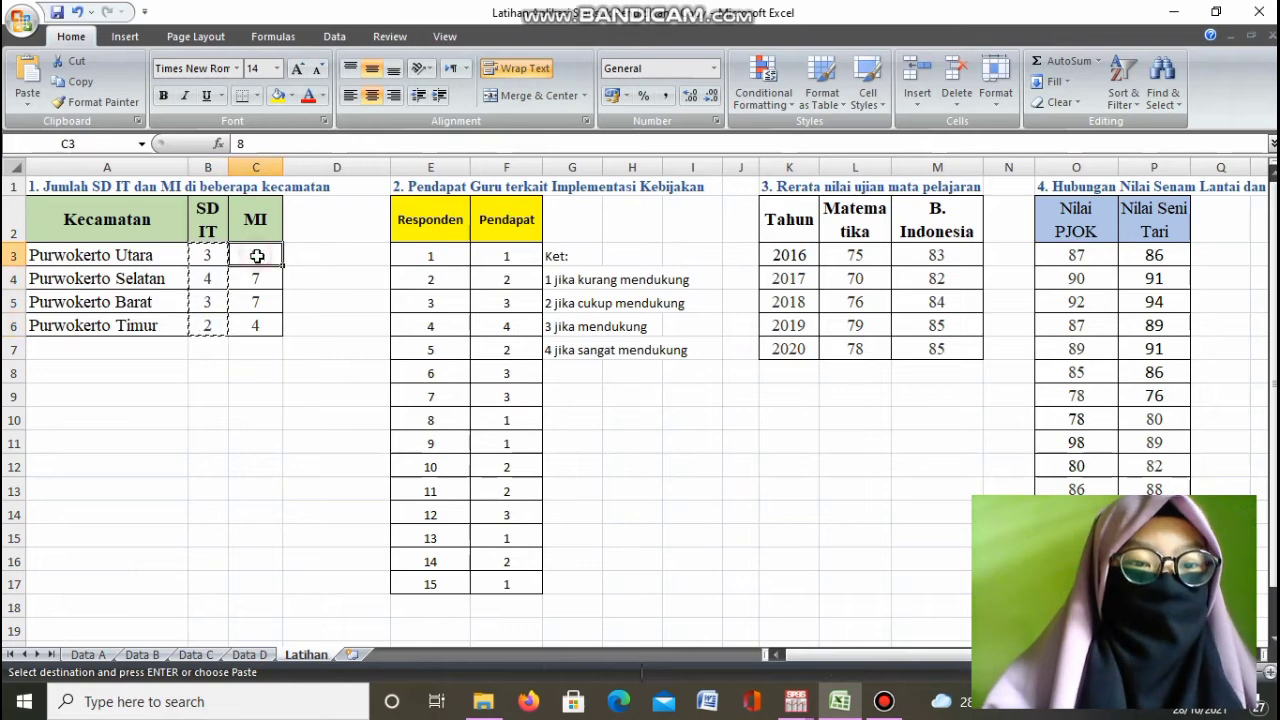
left_click_drag(257, 256, 262, 327)
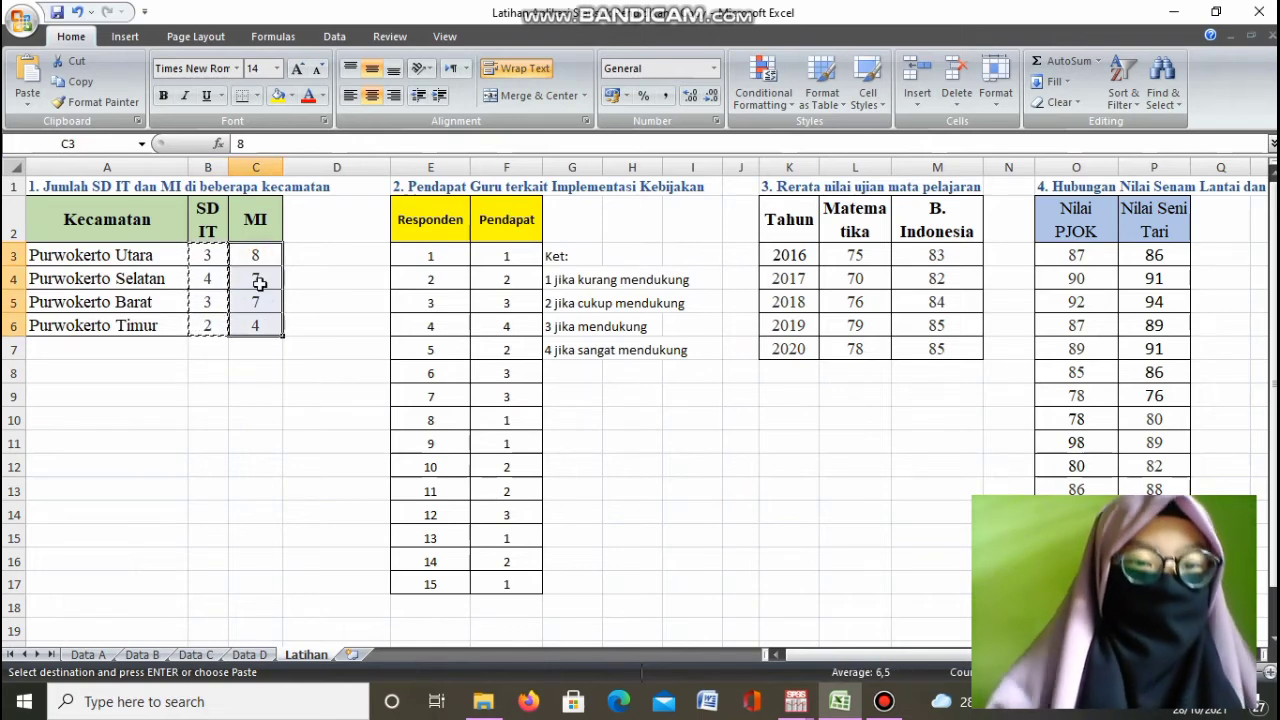
right_click(259, 283)
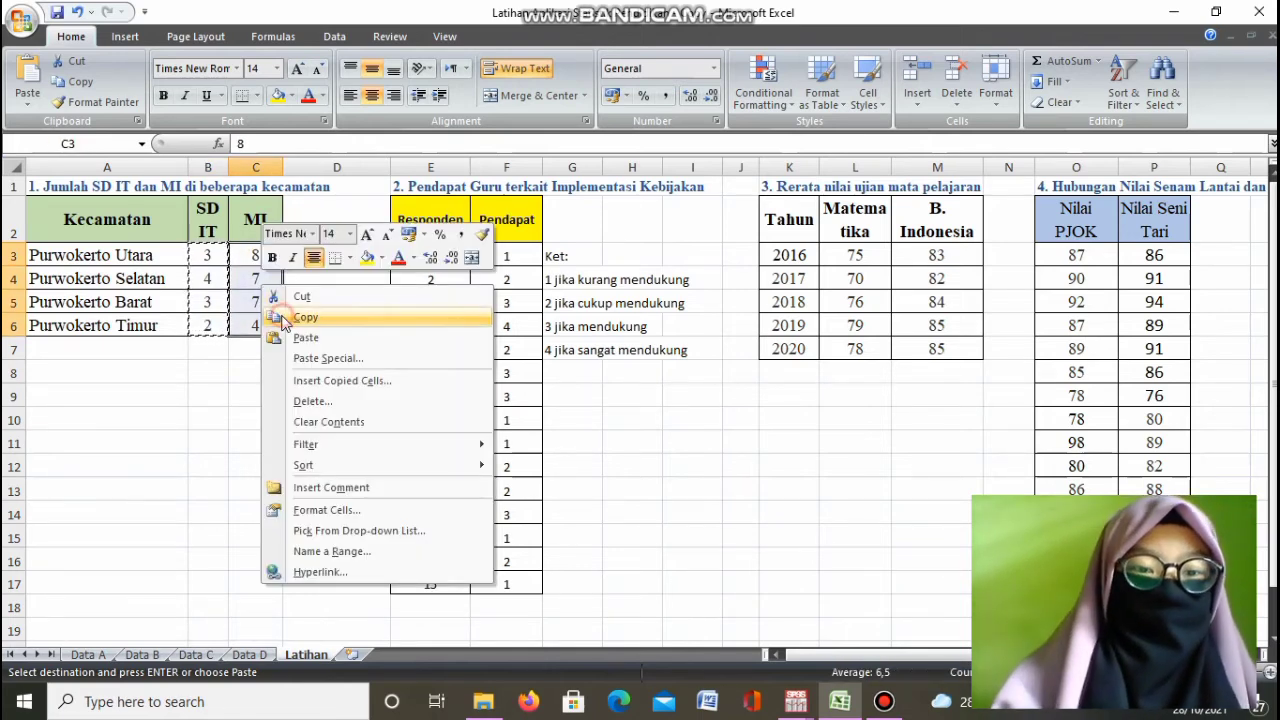
left_click(284, 316)
- Switch to the SPSS data sheet and try to paste the MI counts into Jumlah_Sekolah starting at case 5
left_click(796, 702)
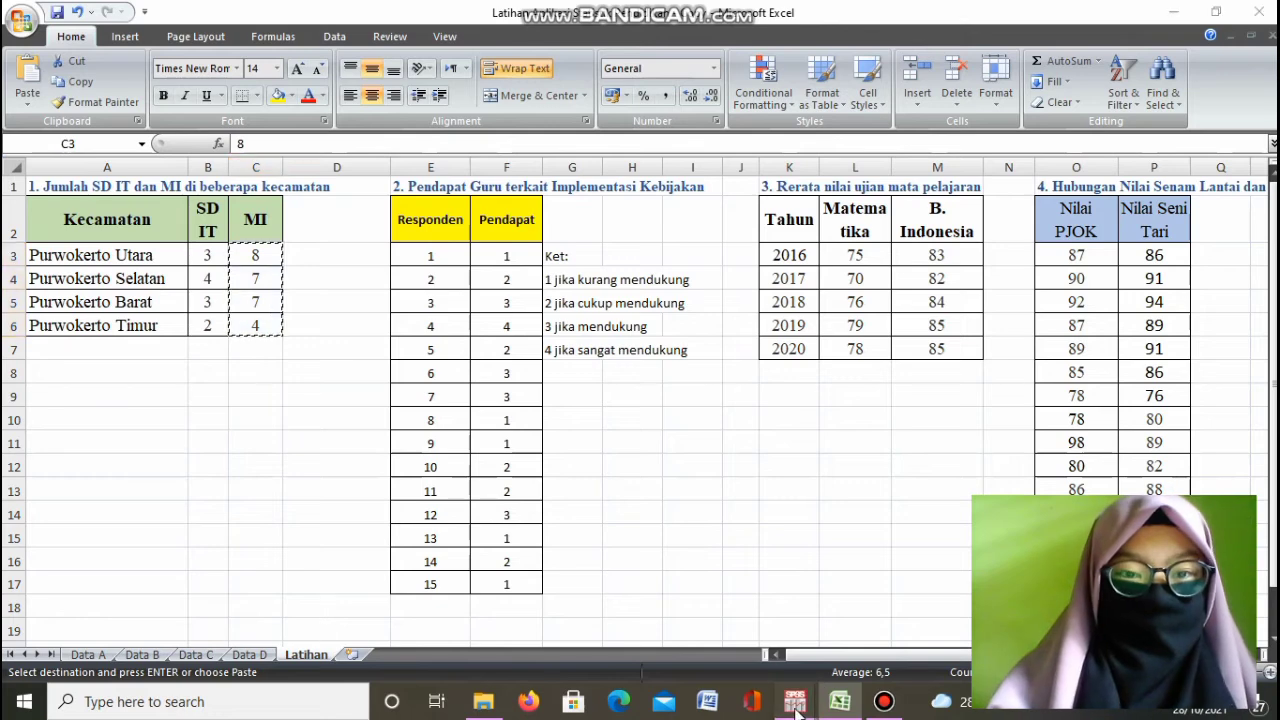
left_click(400, 575)
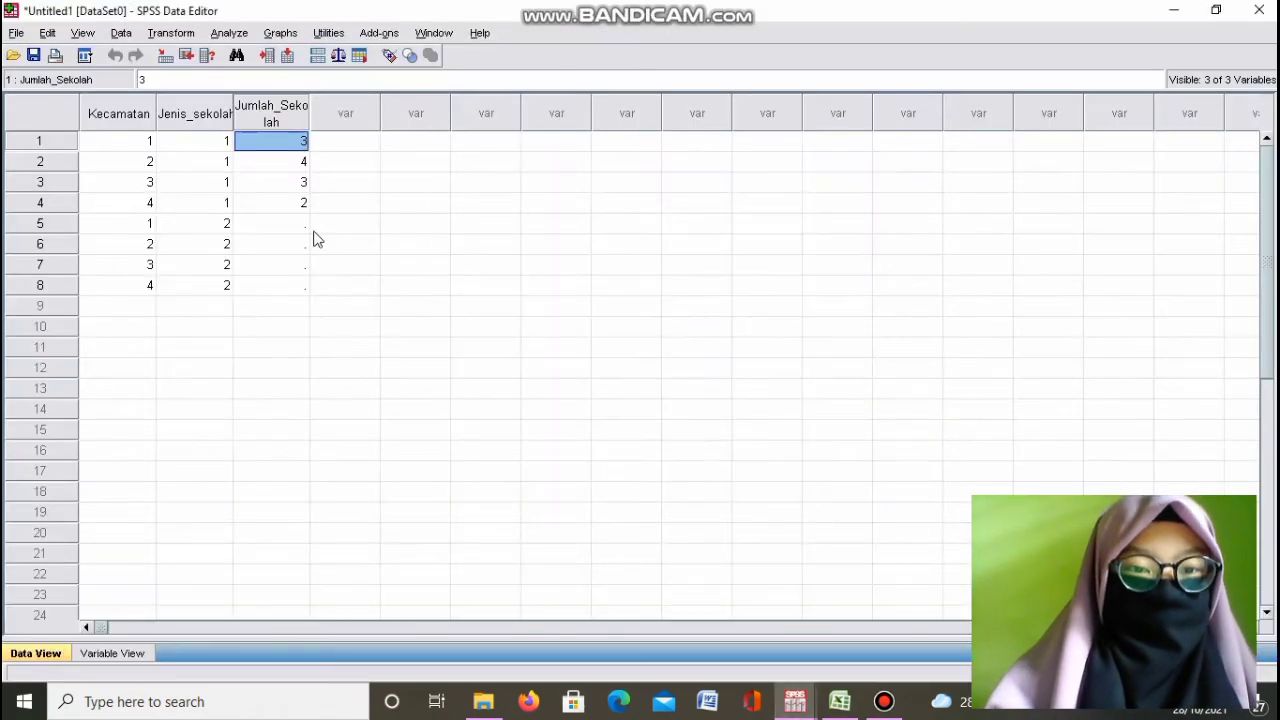
left_click(296, 225)
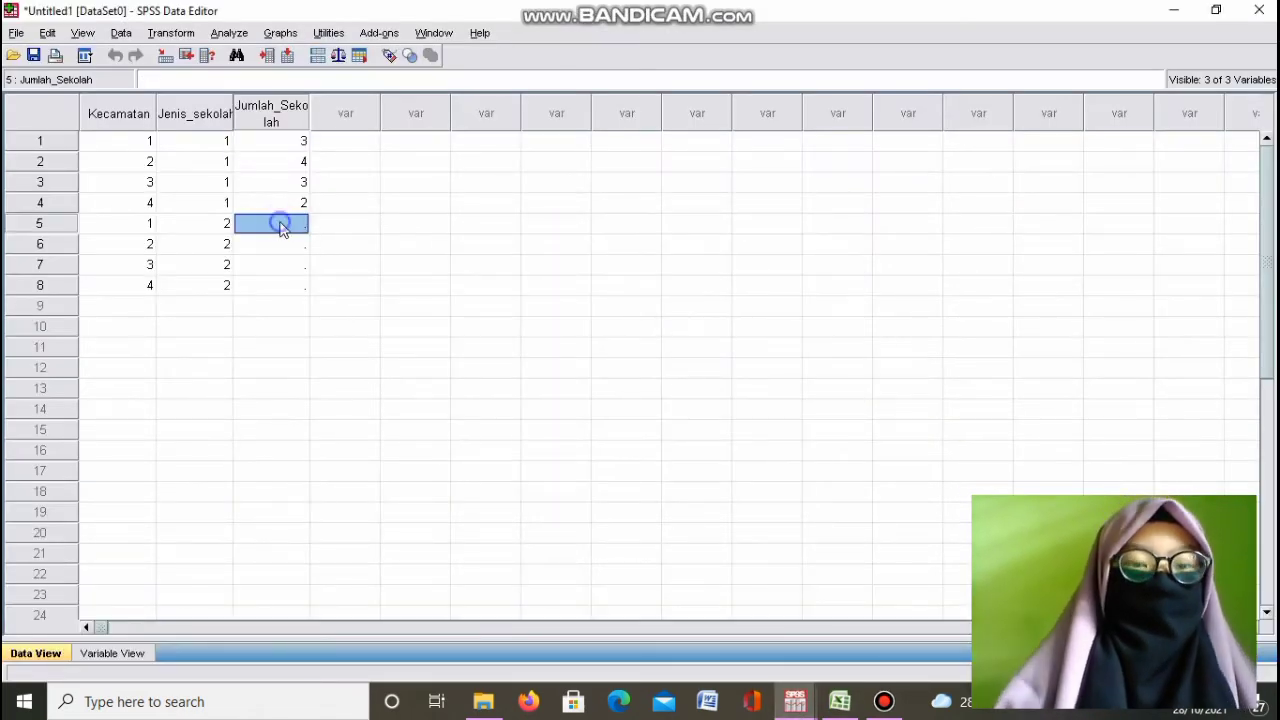
right_click(283, 228)
left_click(285, 229)
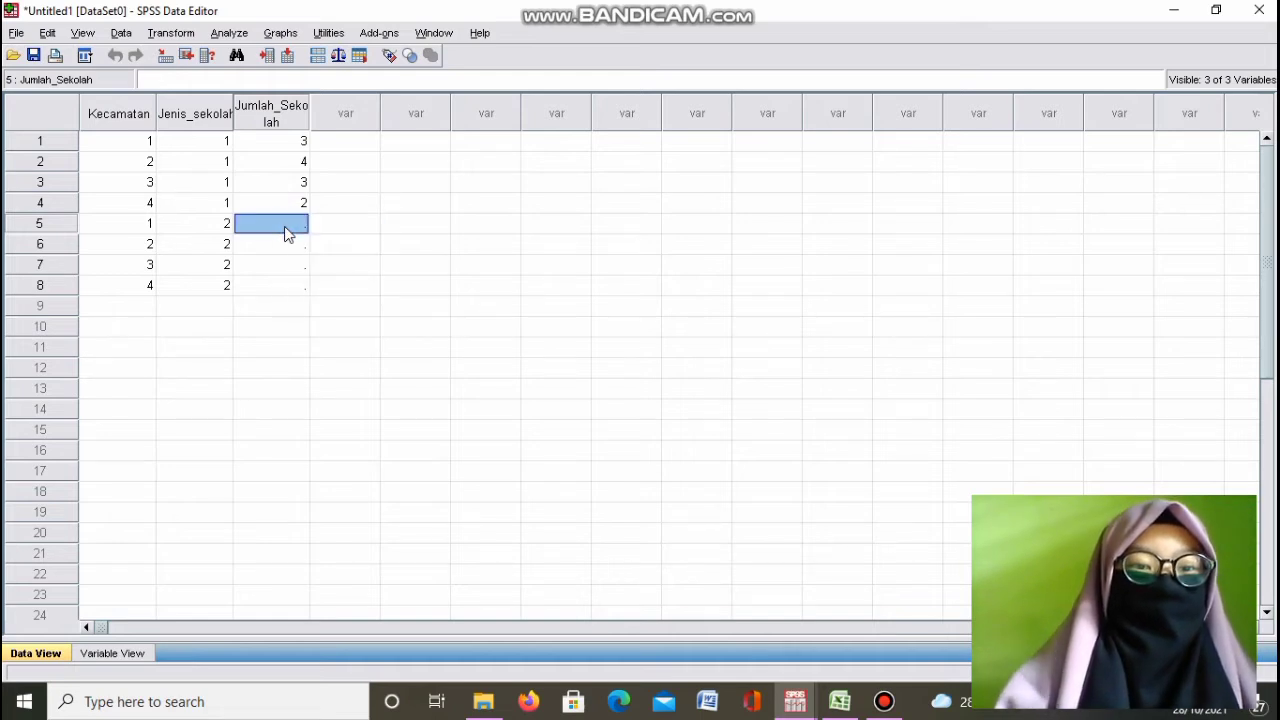
right_click(282, 225)
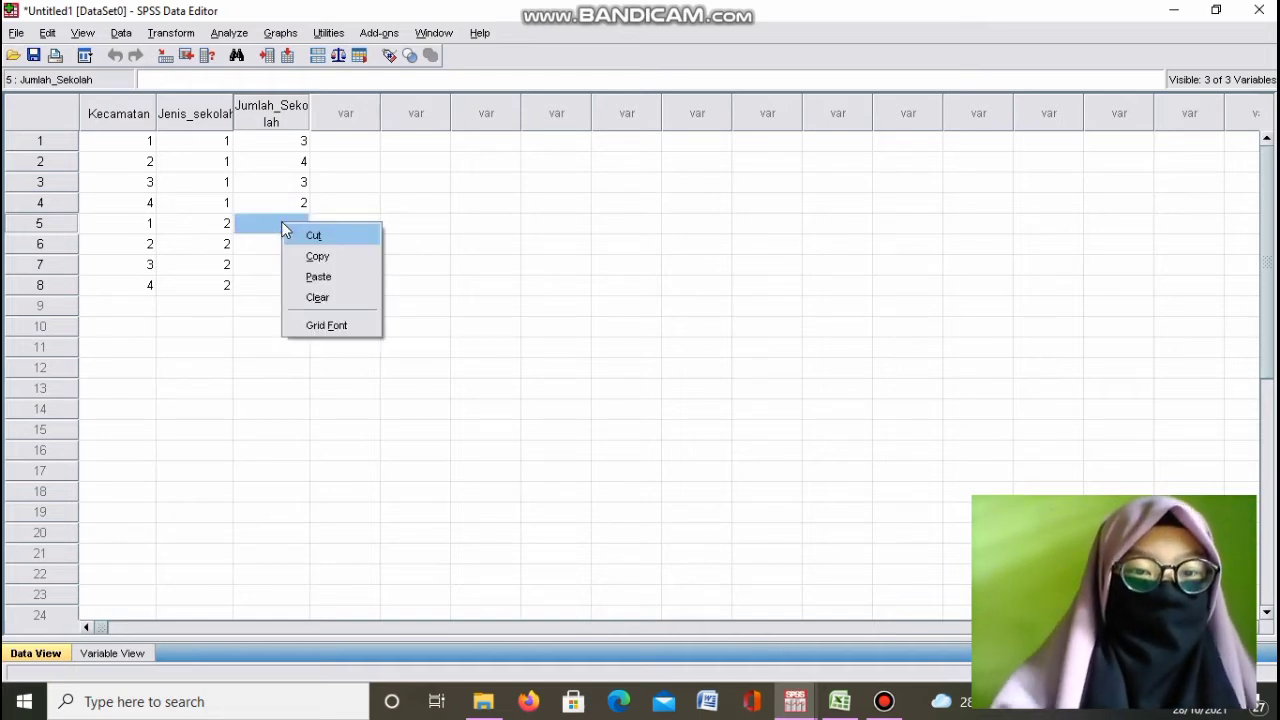
left_click(311, 278)
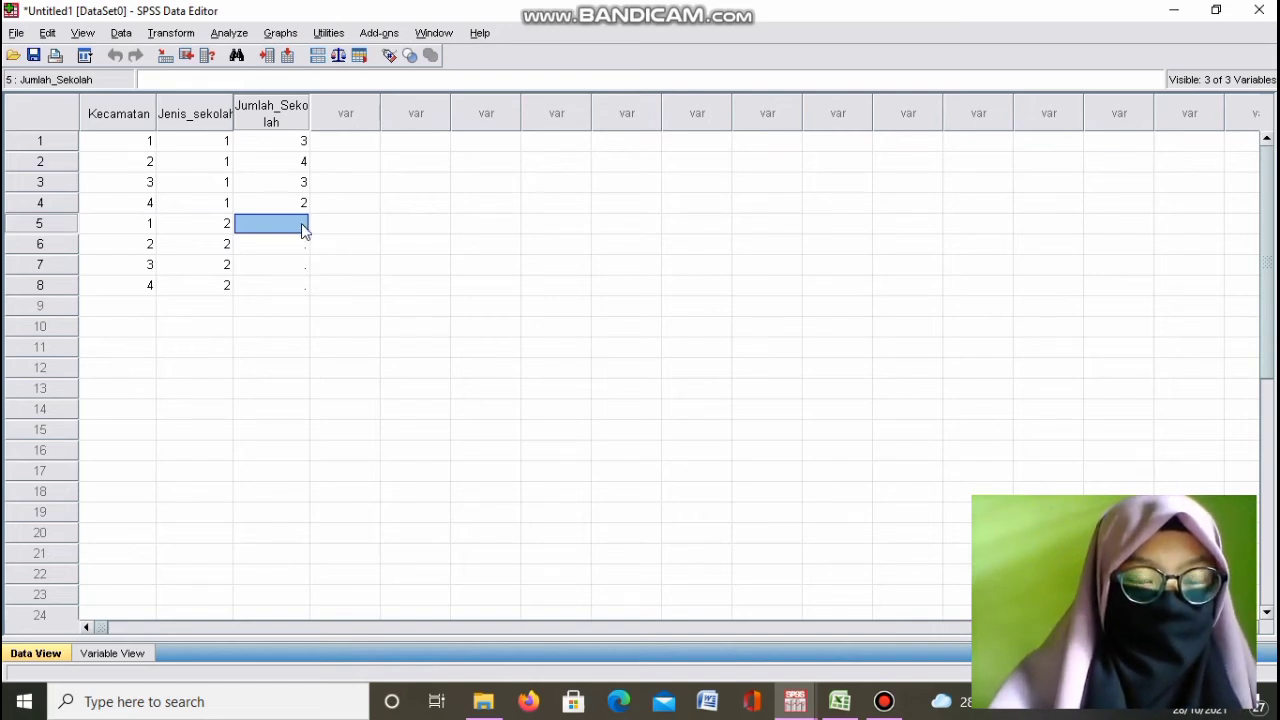
left_click(330, 236)
left_click(293, 226)
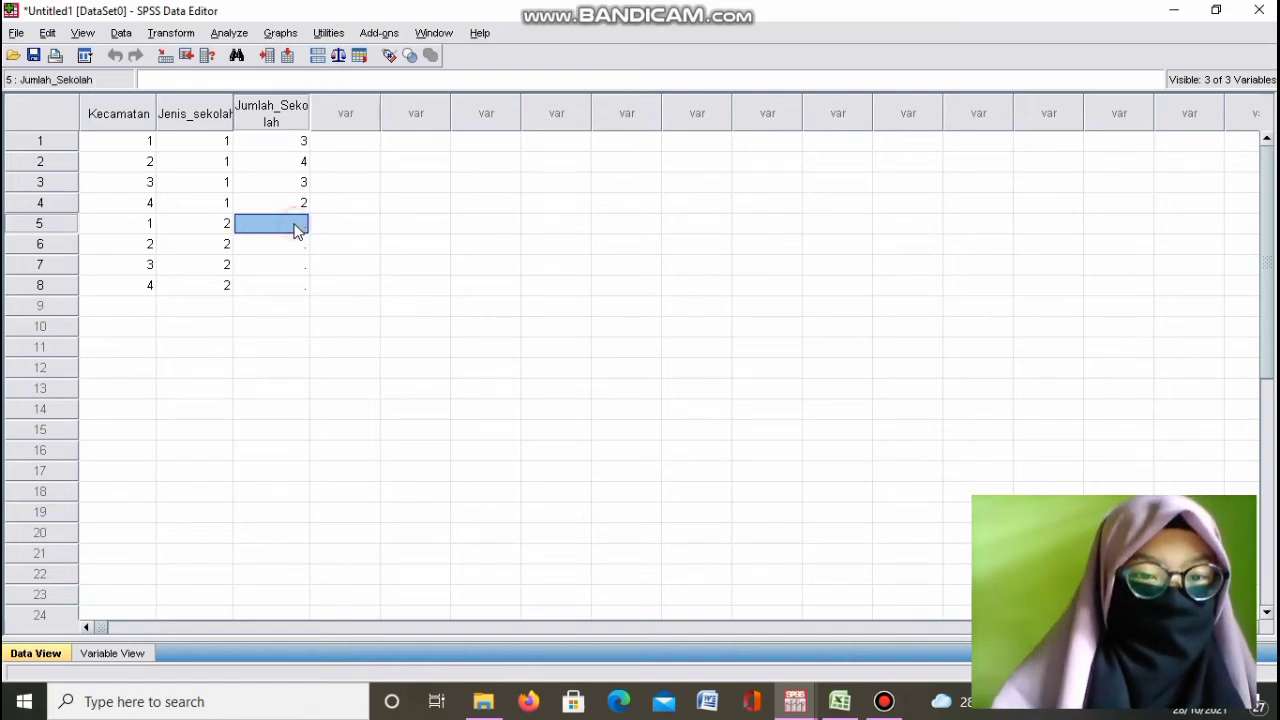
right_click(289, 222)
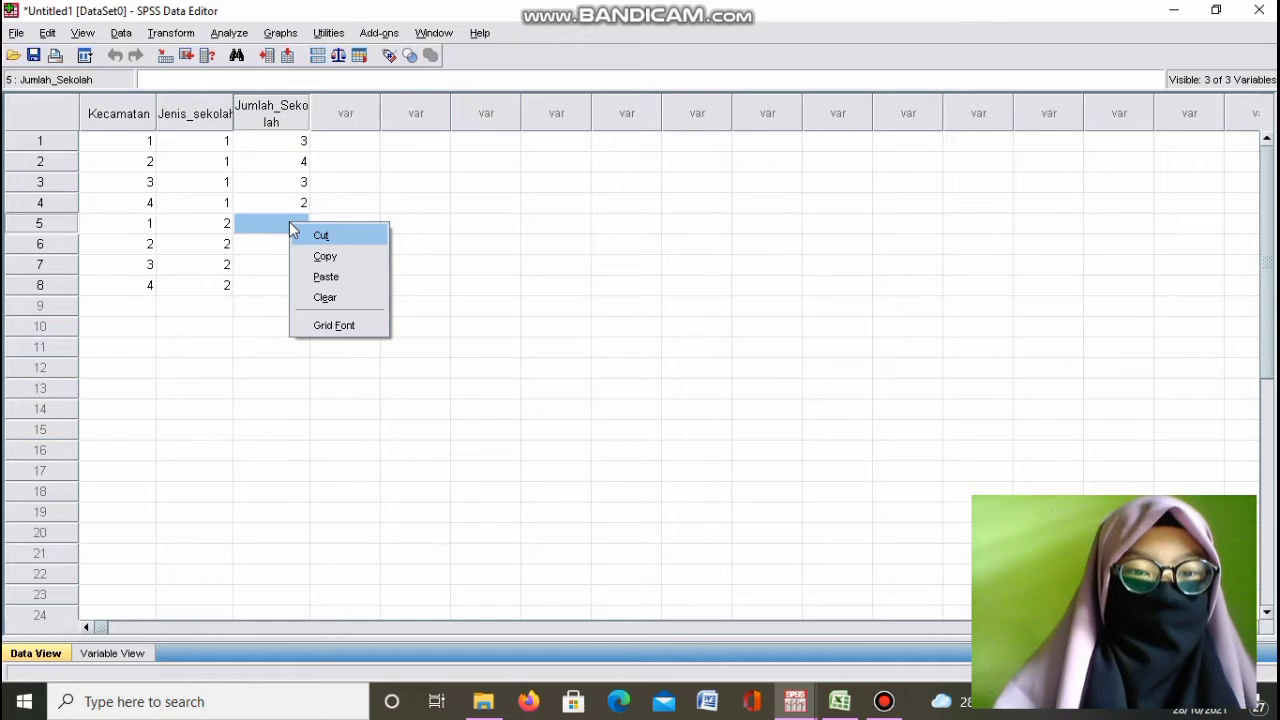
left_click(315, 278)
left_click(596, 372)
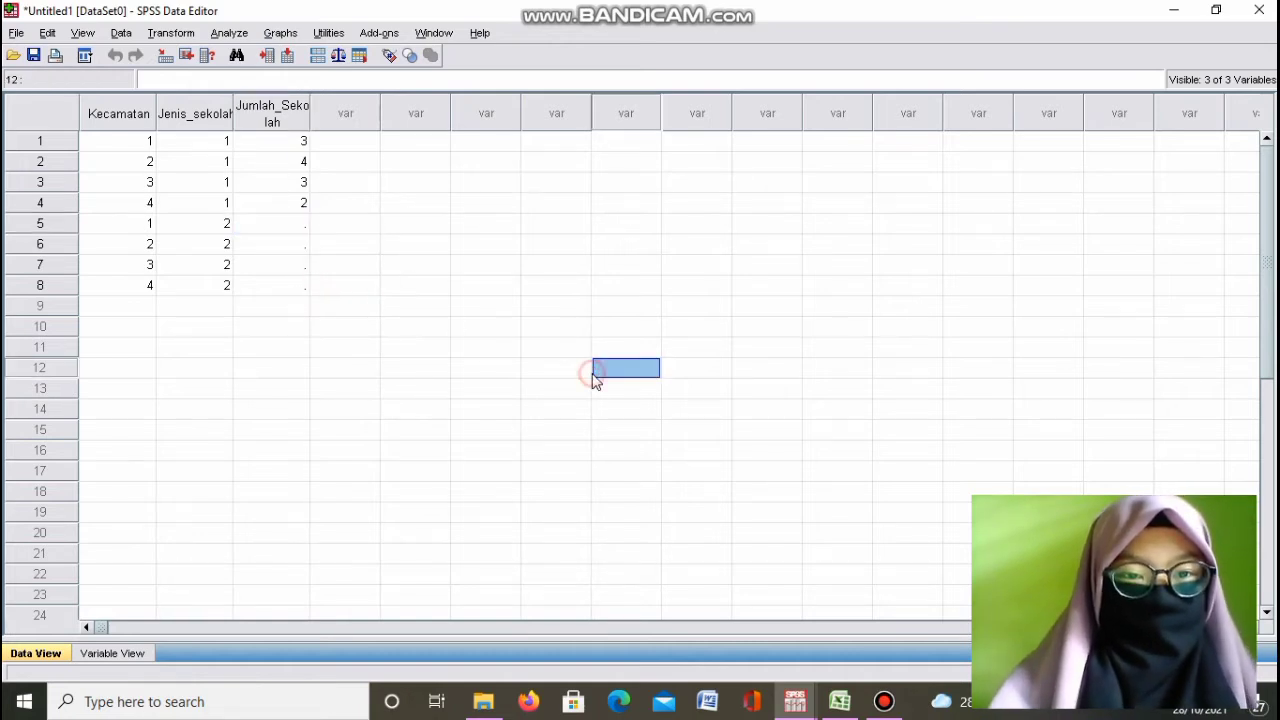
- Switch back to Excel and copy the MI counts in cells C3 to C6 again
left_click(843, 703)
left_click_drag(255, 256, 259, 308)
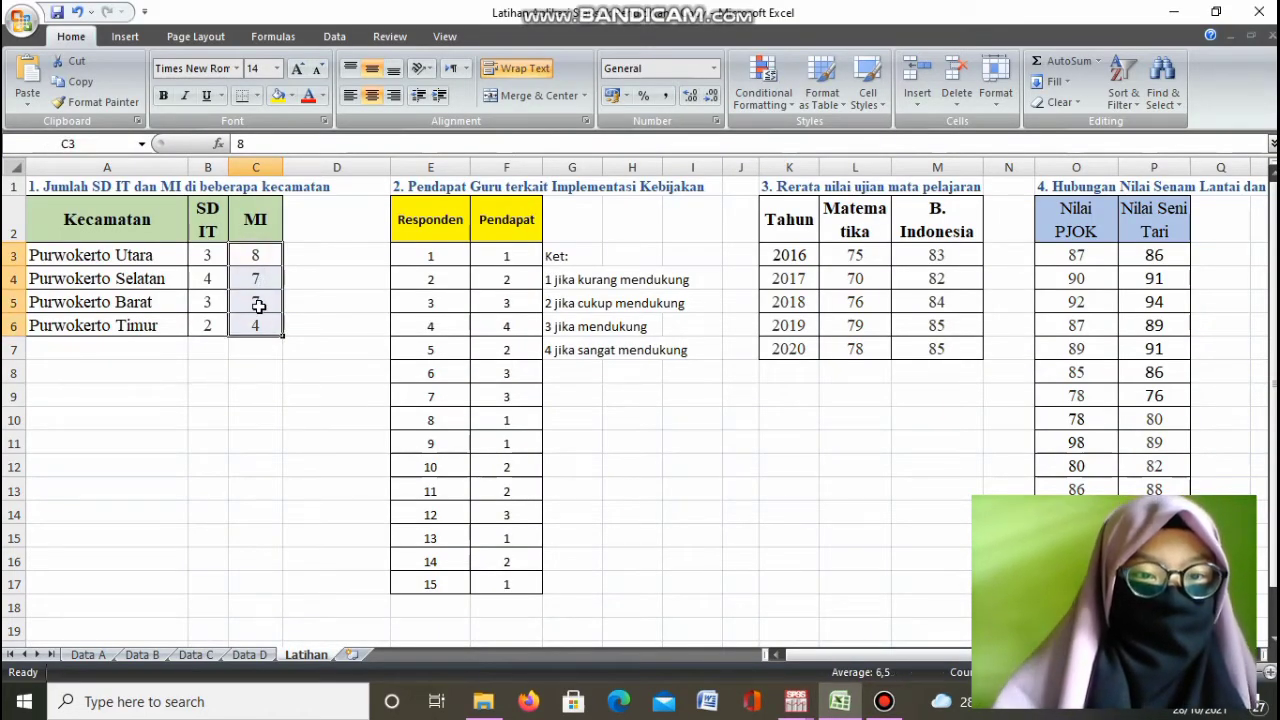
right_click(259, 309)
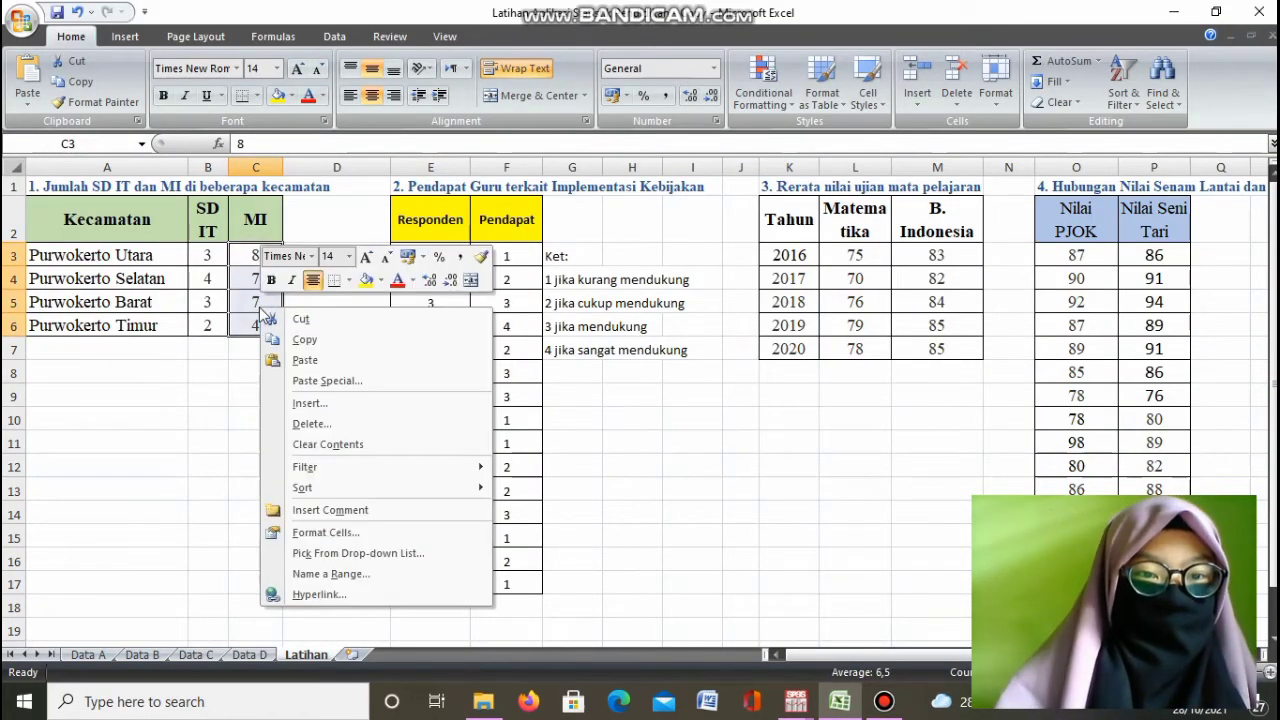
left_click(300, 340)
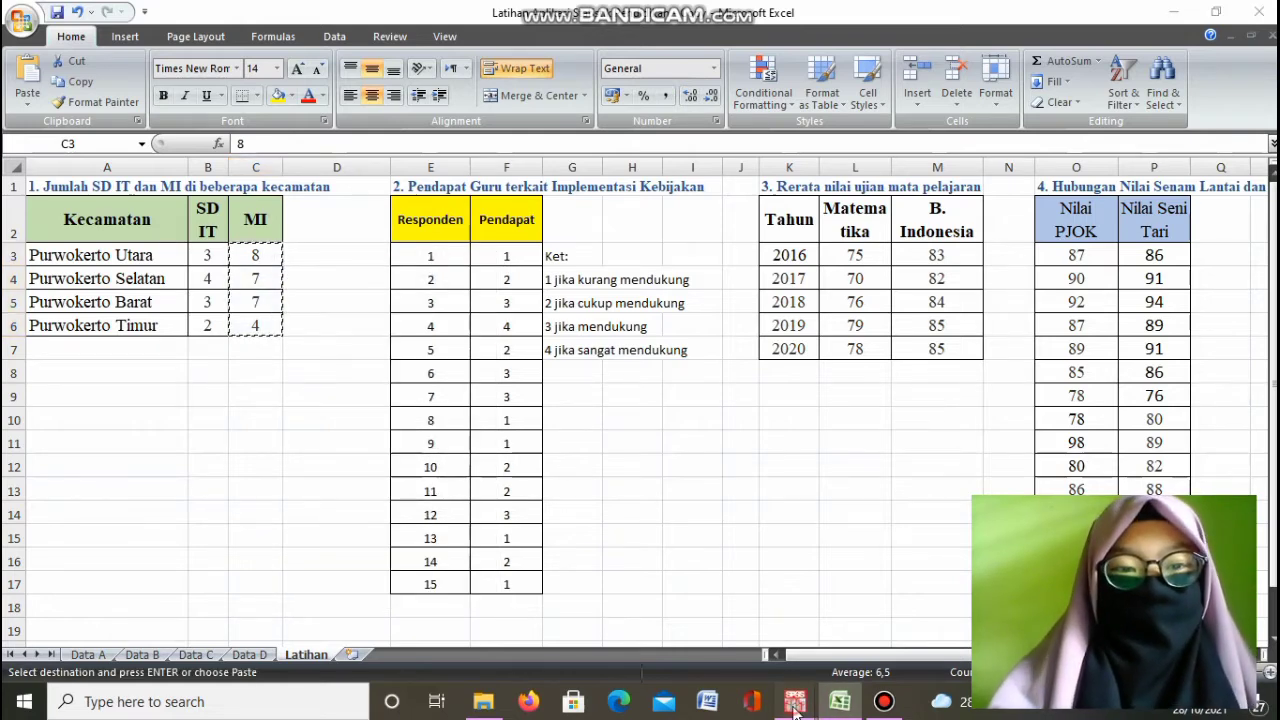
- Switch to the SPSS data sheet and paste the MI counts 8, 7, 7 and 4 into Jumlah_Sekolah for cases 5 to 8
mouse_move(795, 706)
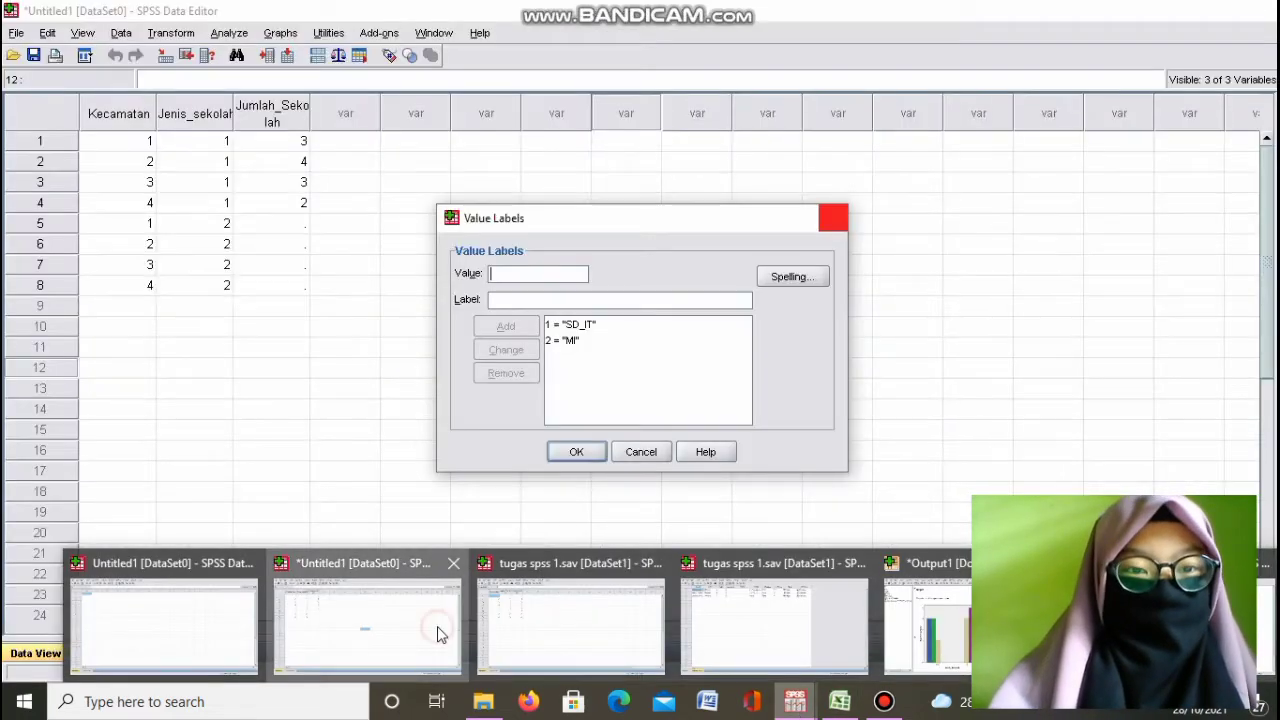
left_click(437, 634)
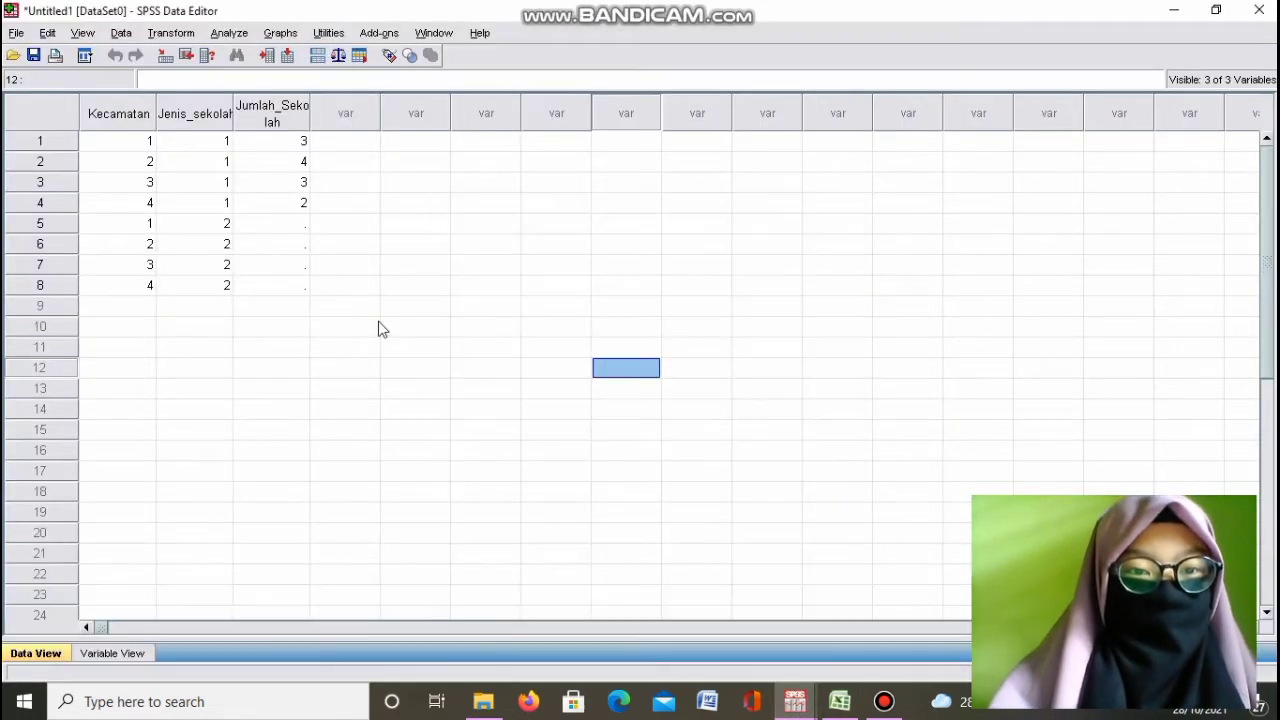
left_click(288, 229)
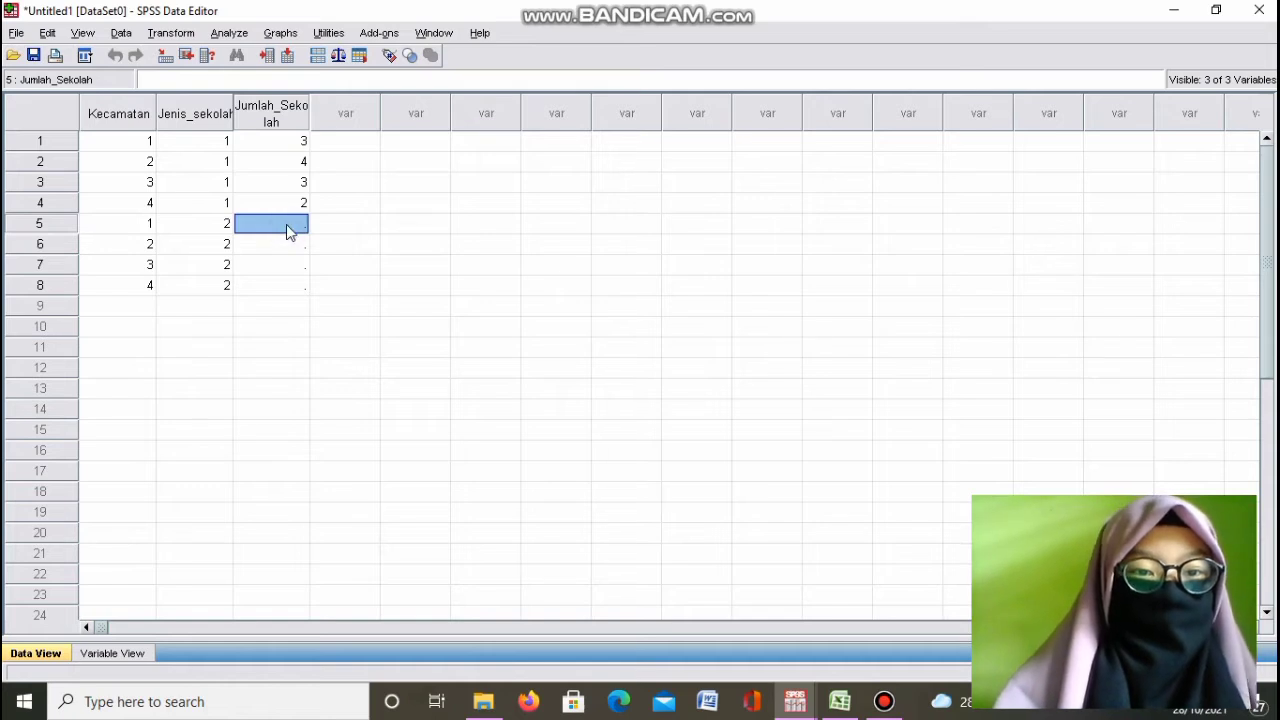
right_click(288, 229)
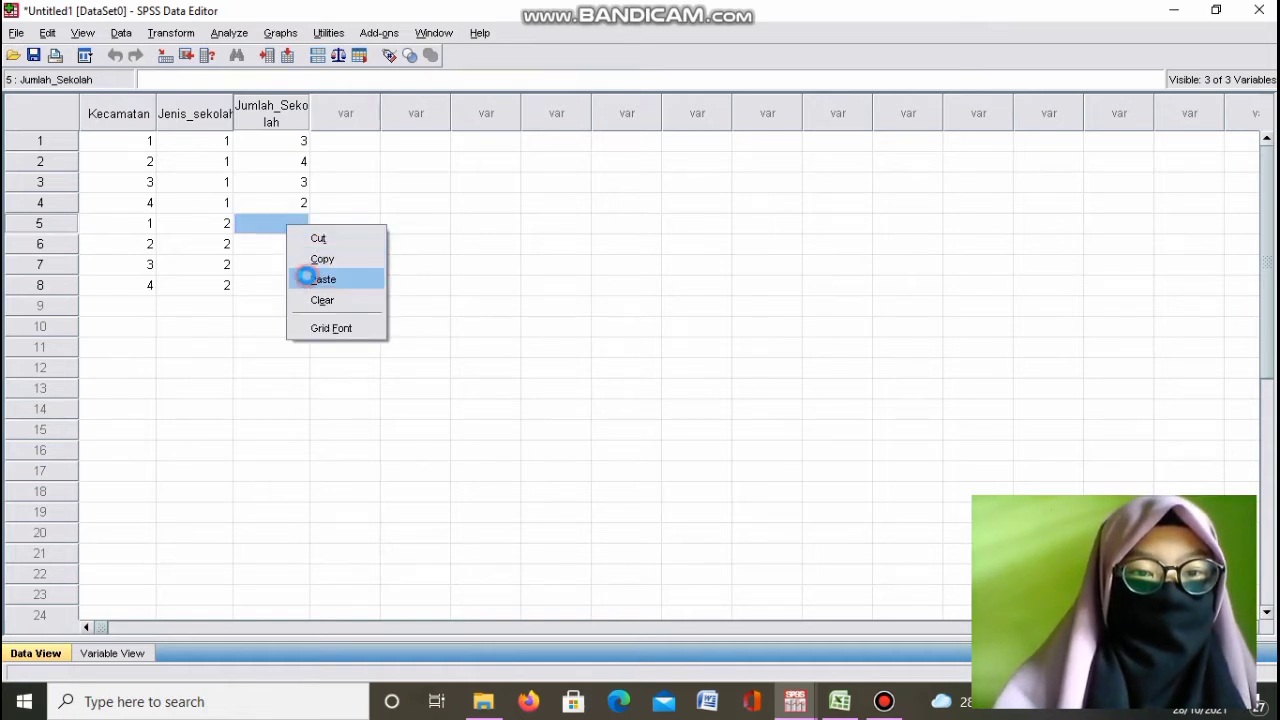
left_click(309, 279)
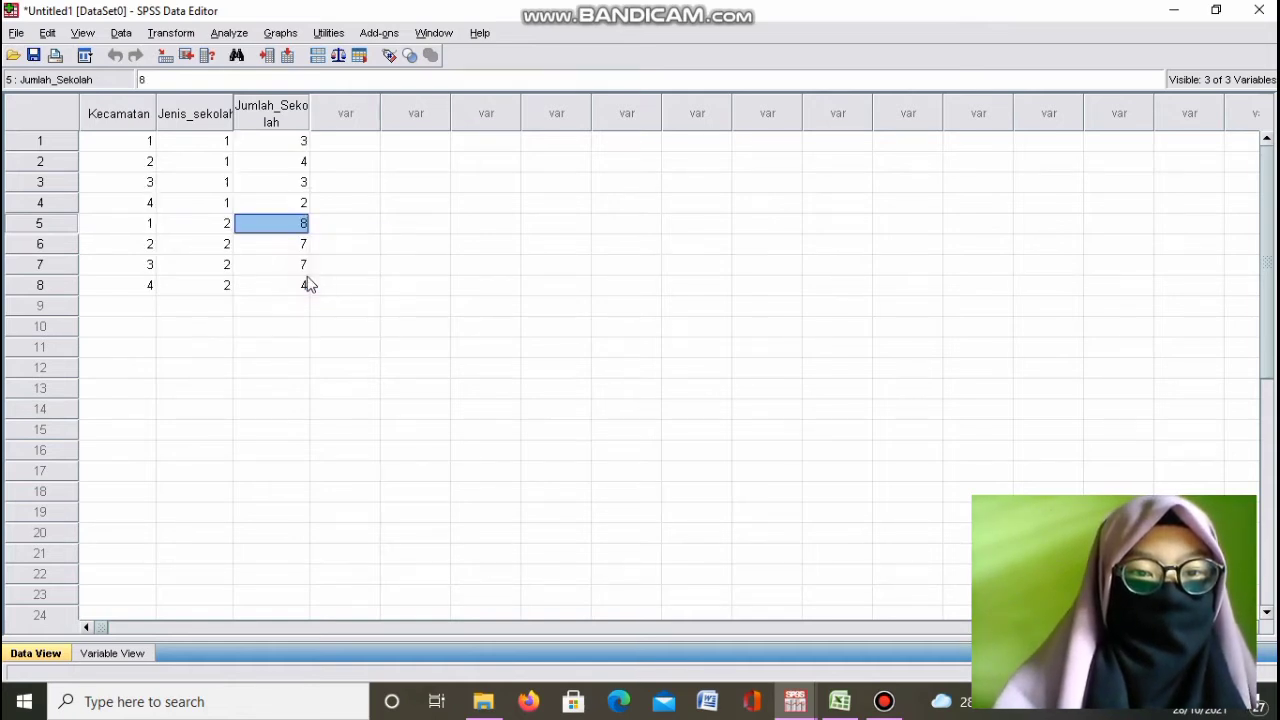
left_click(336, 345)
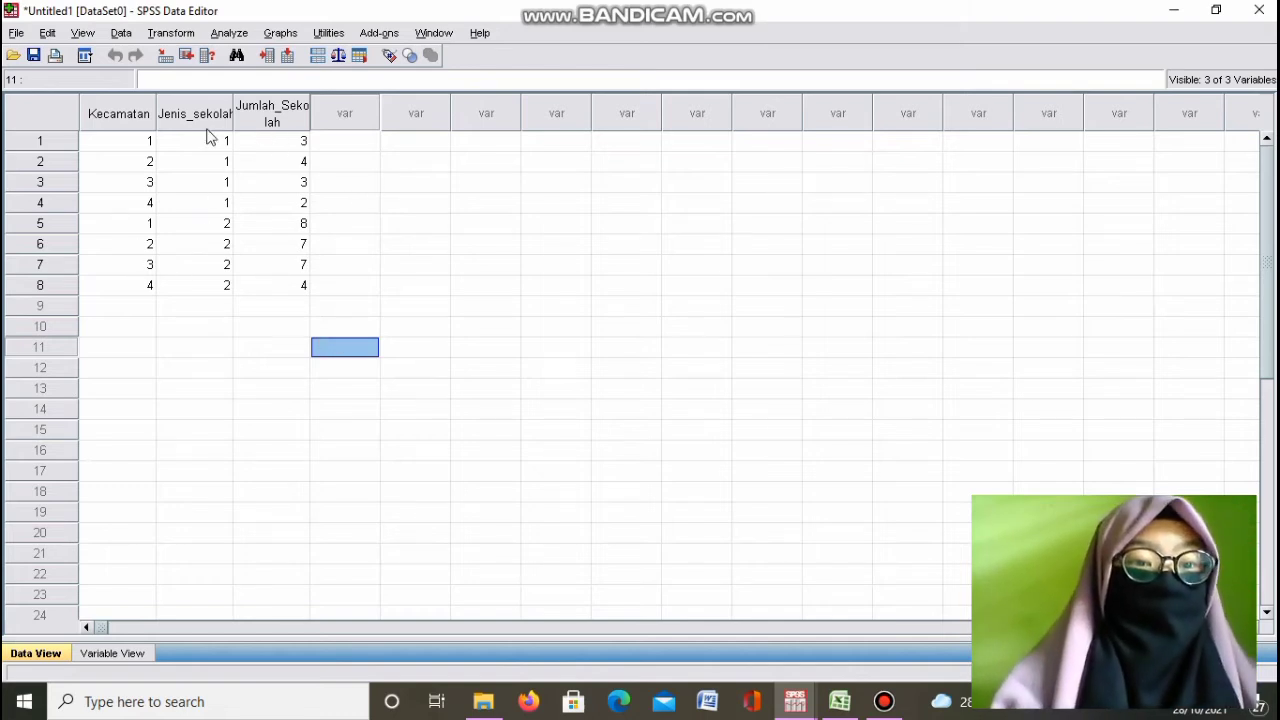
left_click(360, 266)
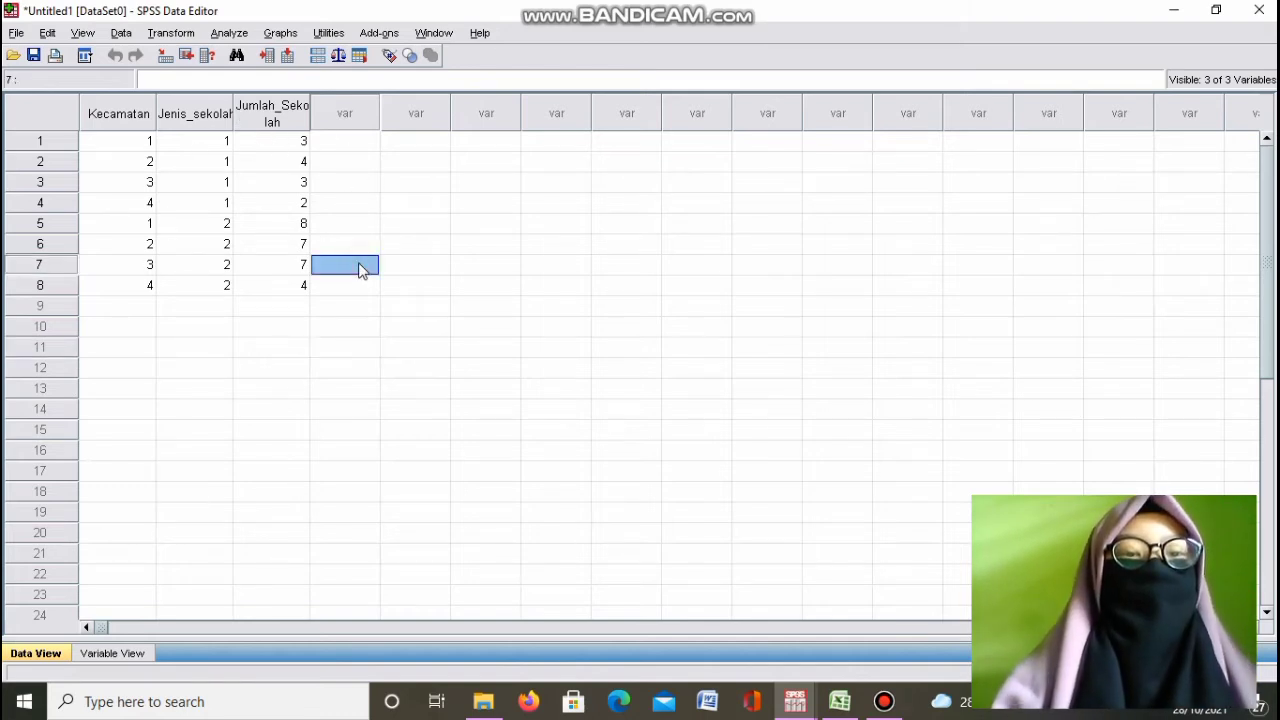
left_click(350, 227)
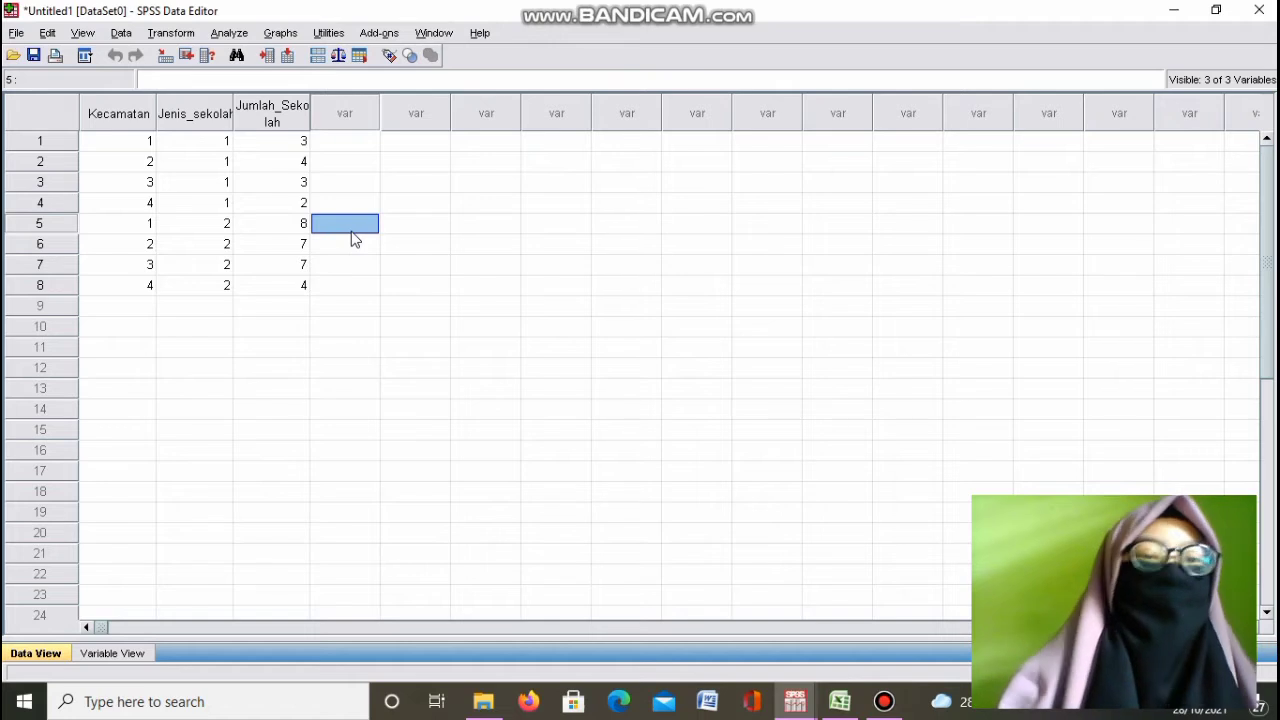
- Start defining a clustered bar chart from the legacy charts, using summaries for groups of cases
left_click(283, 32)
left_click(328, 33)
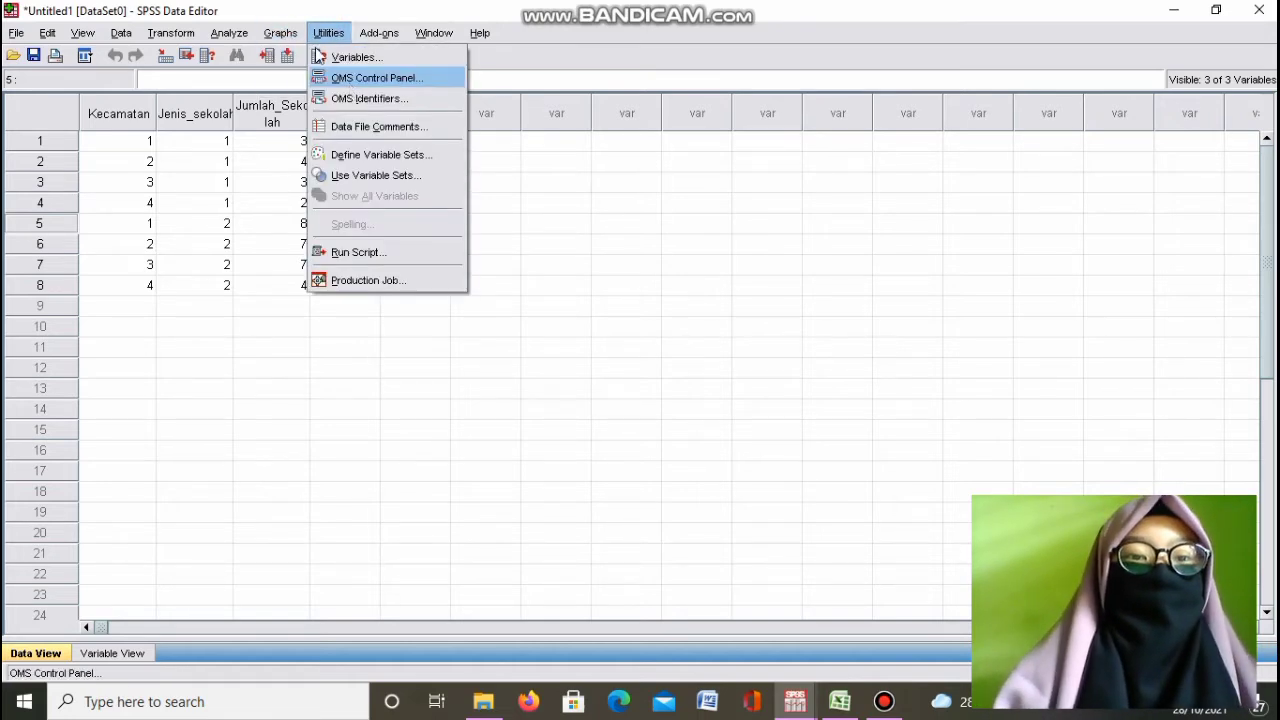
mouse_move(280, 33)
mouse_move(296, 88)
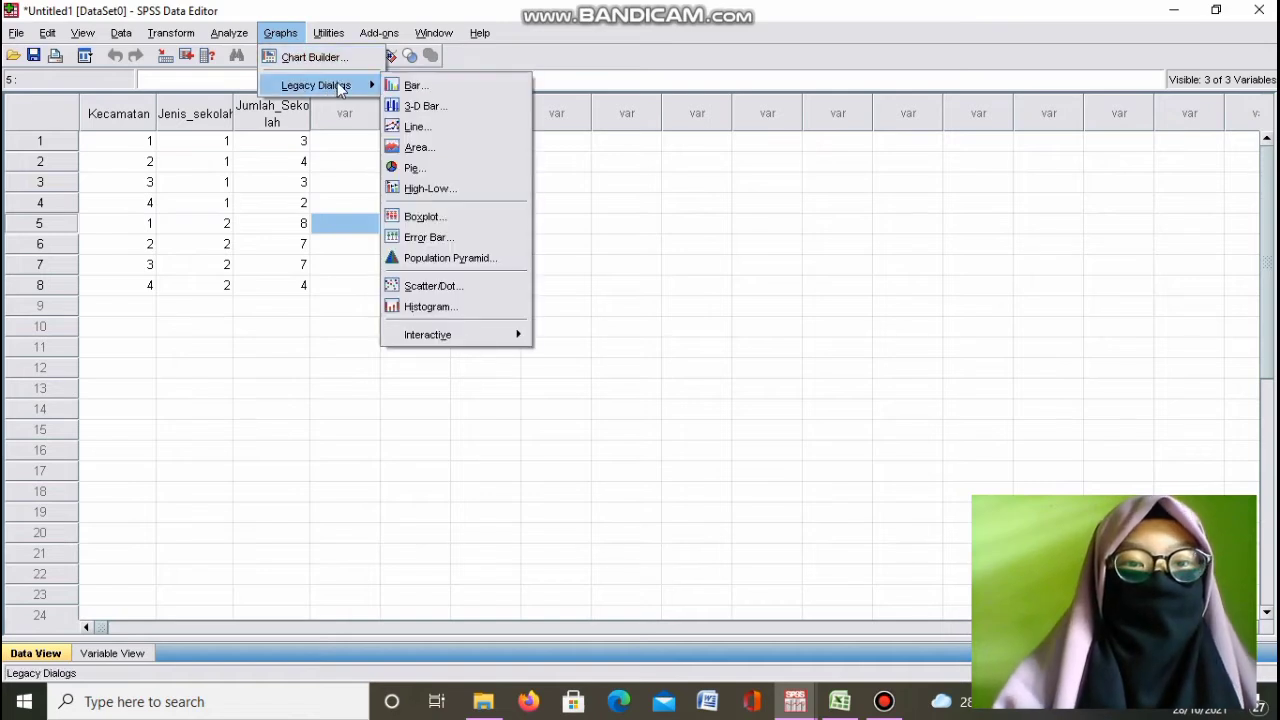
left_click(408, 88)
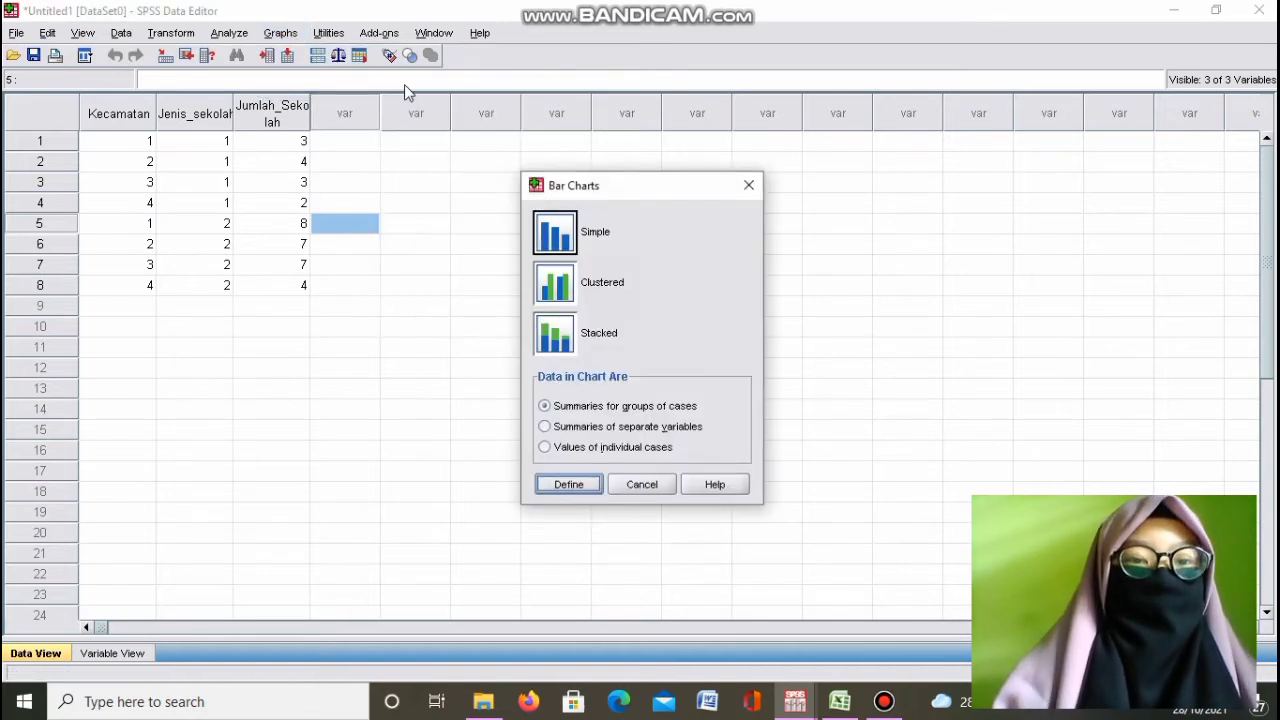
left_click(556, 290)
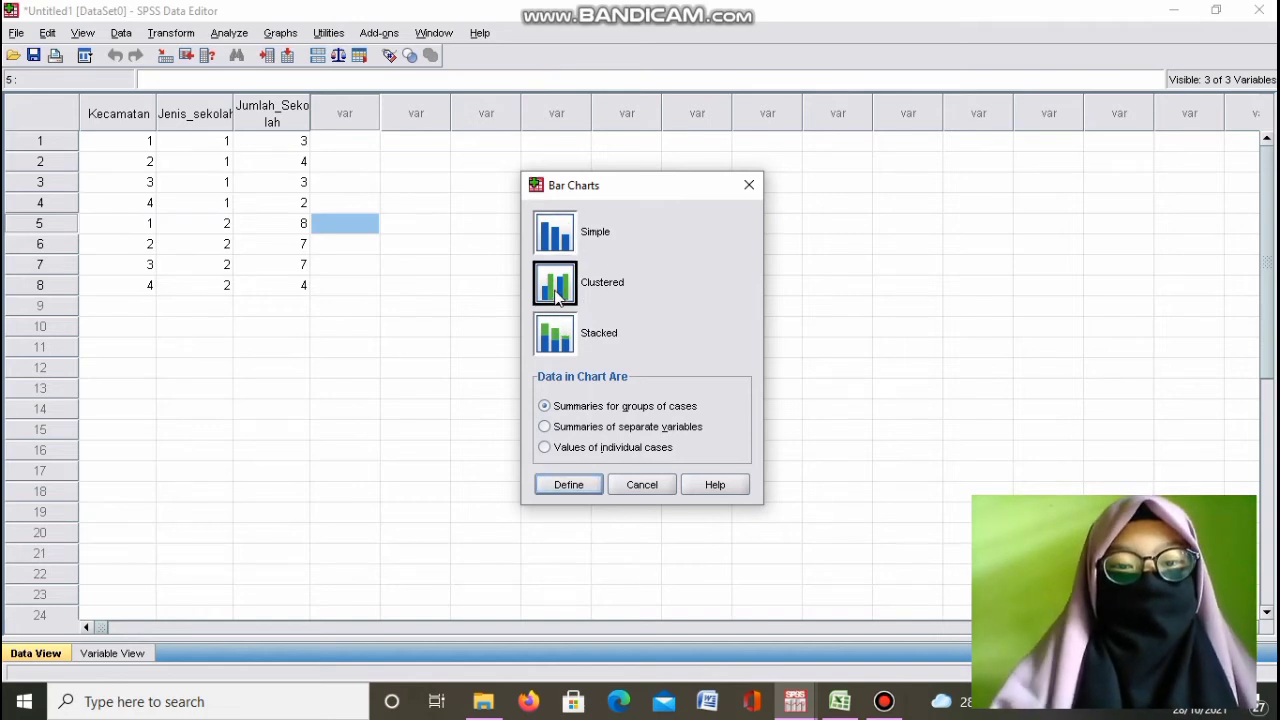
left_click(568, 485)
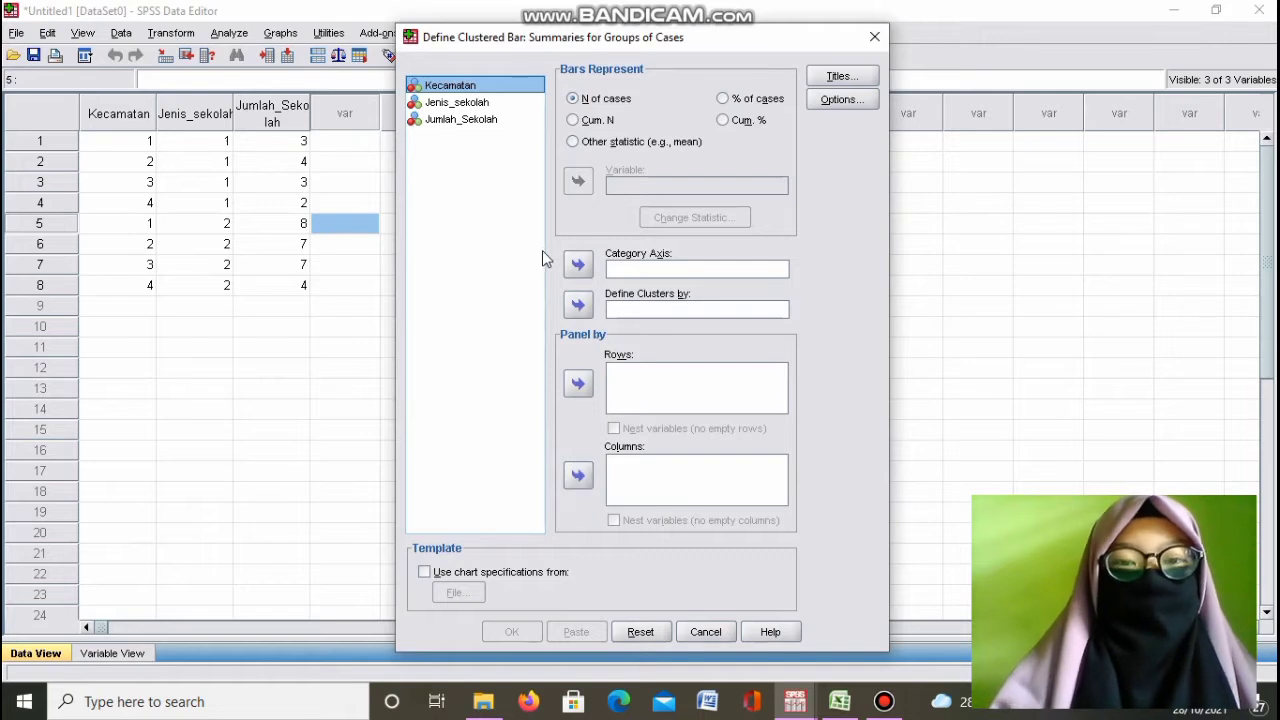
- Make the bars represent another statistic for Jumlah_Sekolah, using the sum of values
left_click(574, 143)
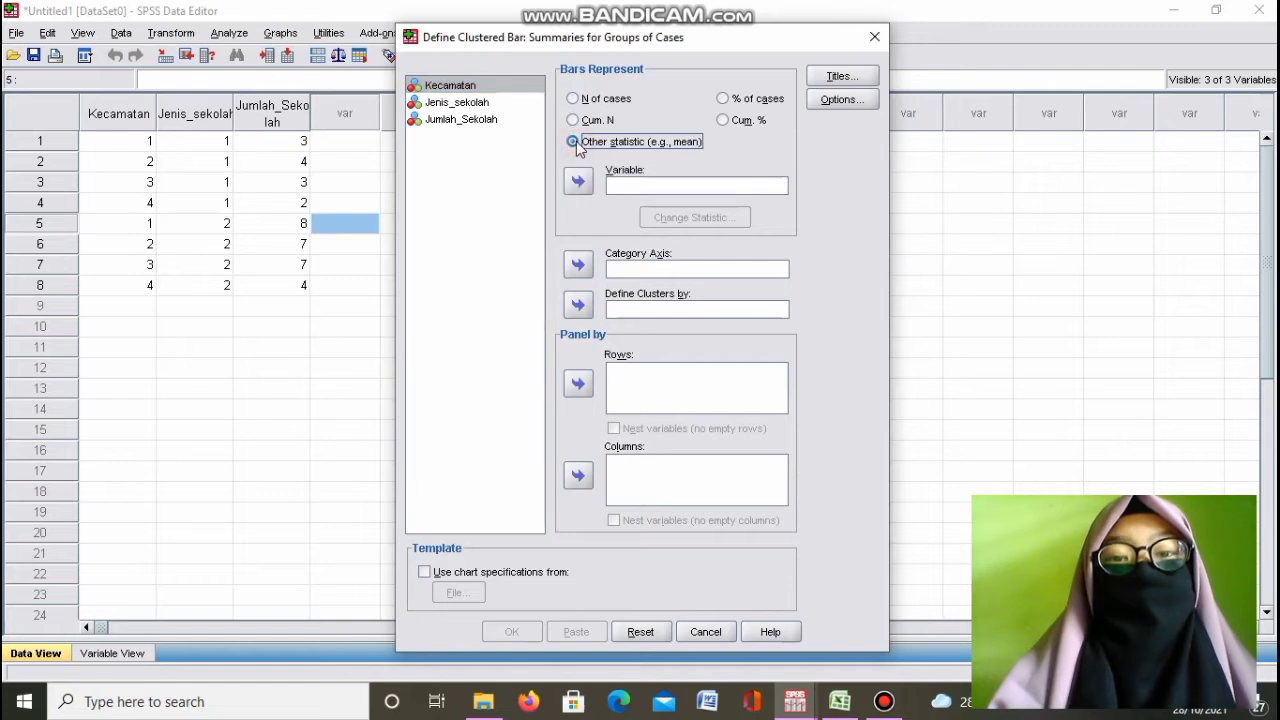
left_click(509, 120)
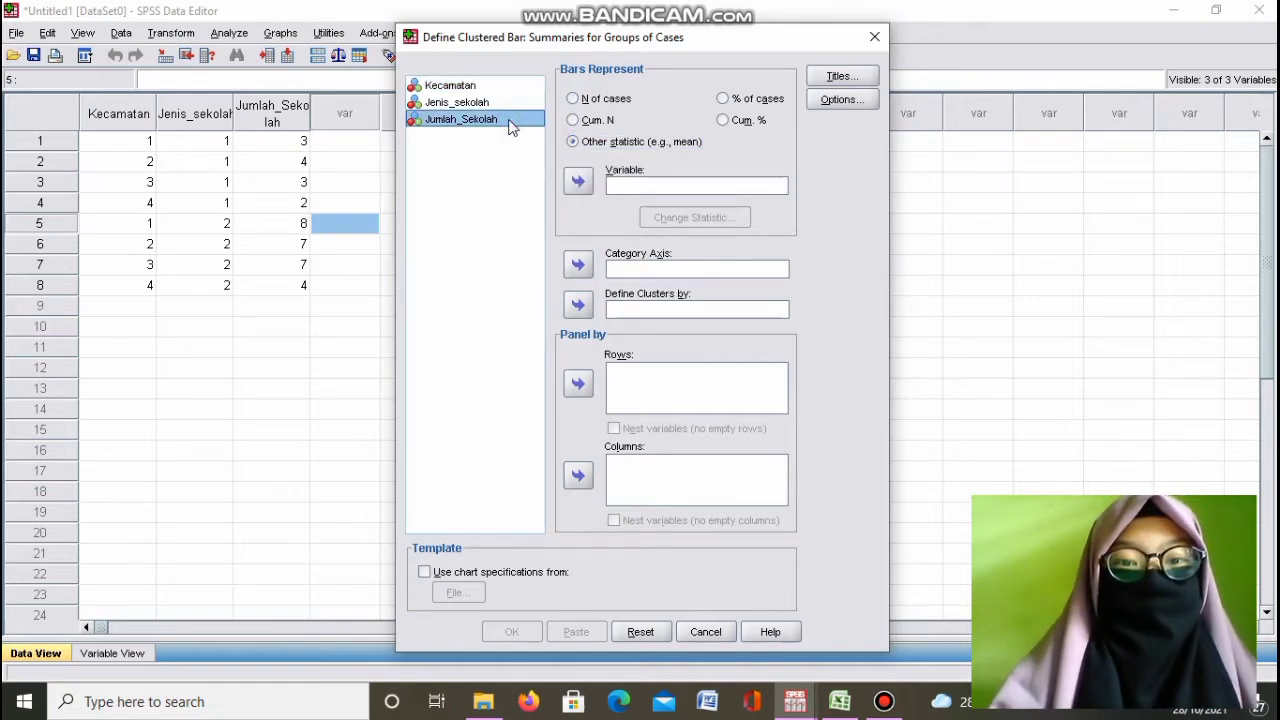
left_click(580, 180)
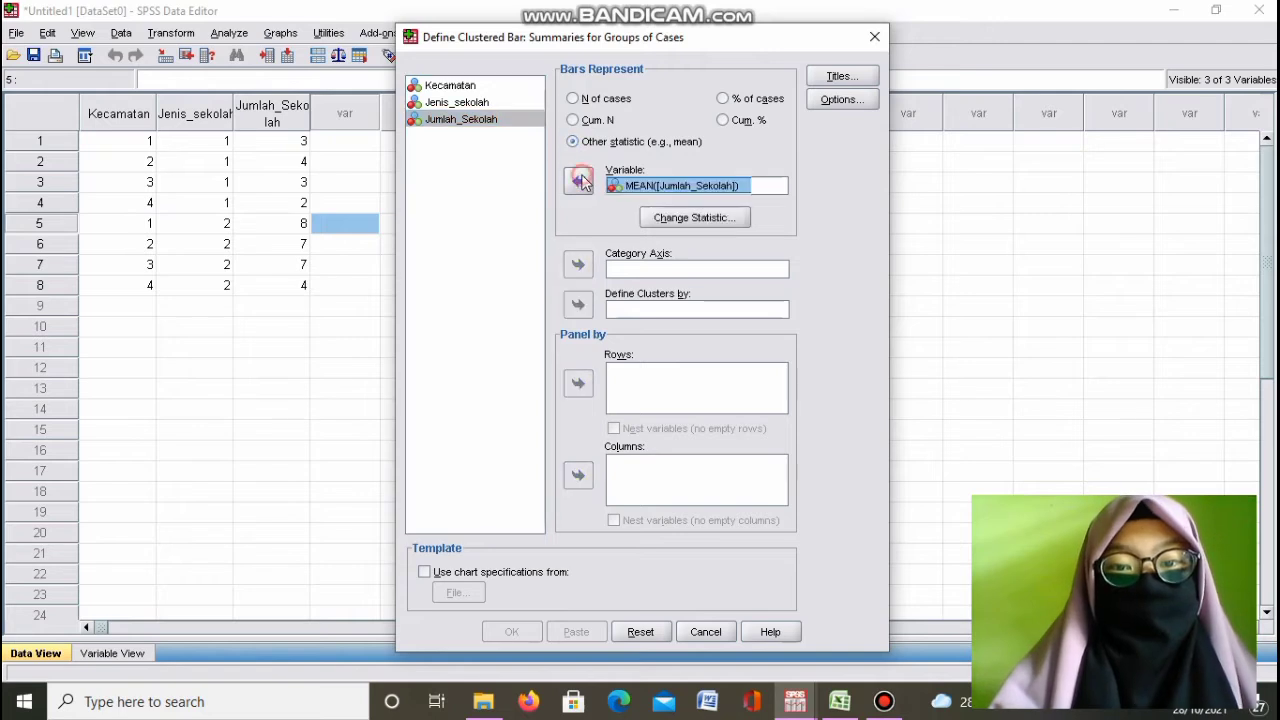
left_click(677, 220)
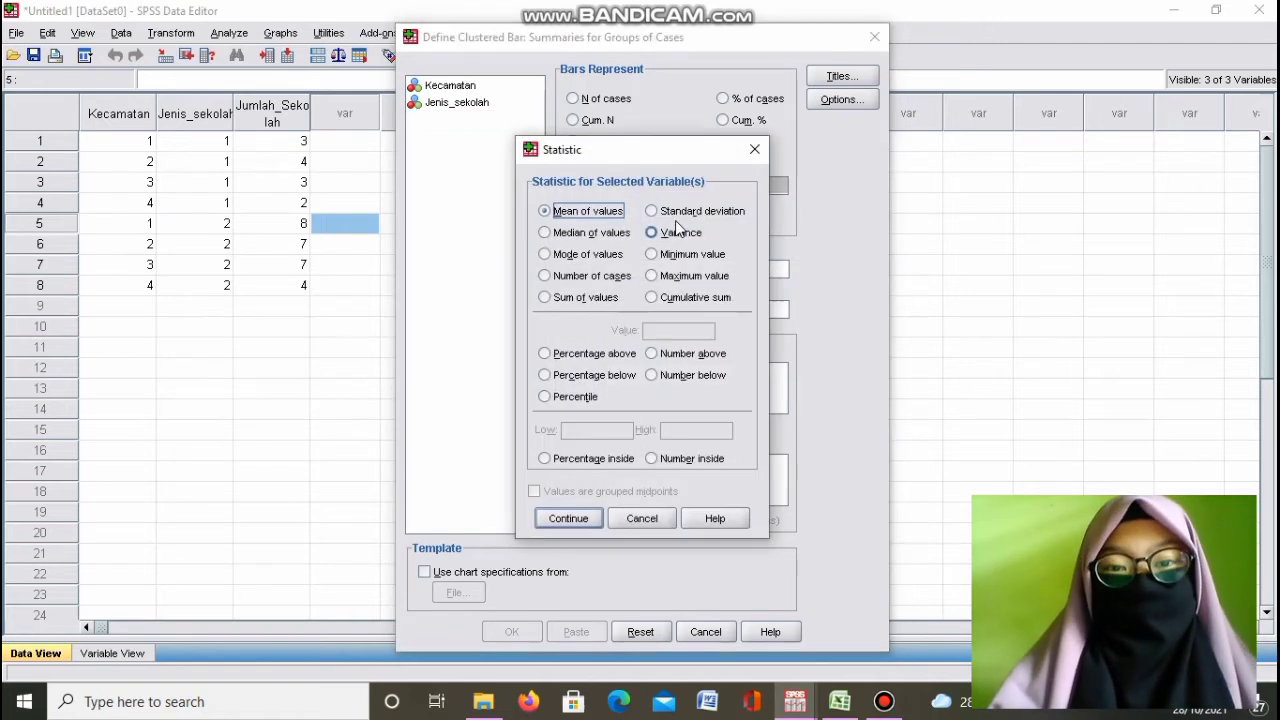
left_click(563, 300)
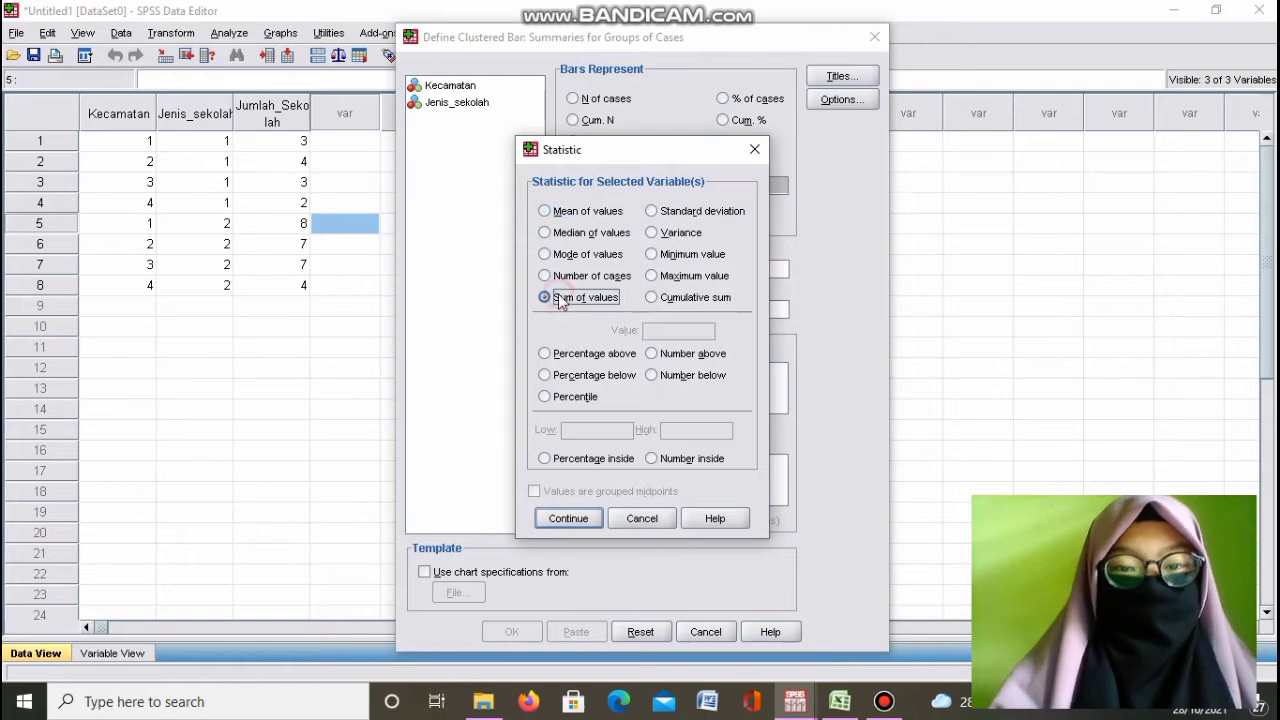
left_click(568, 519)
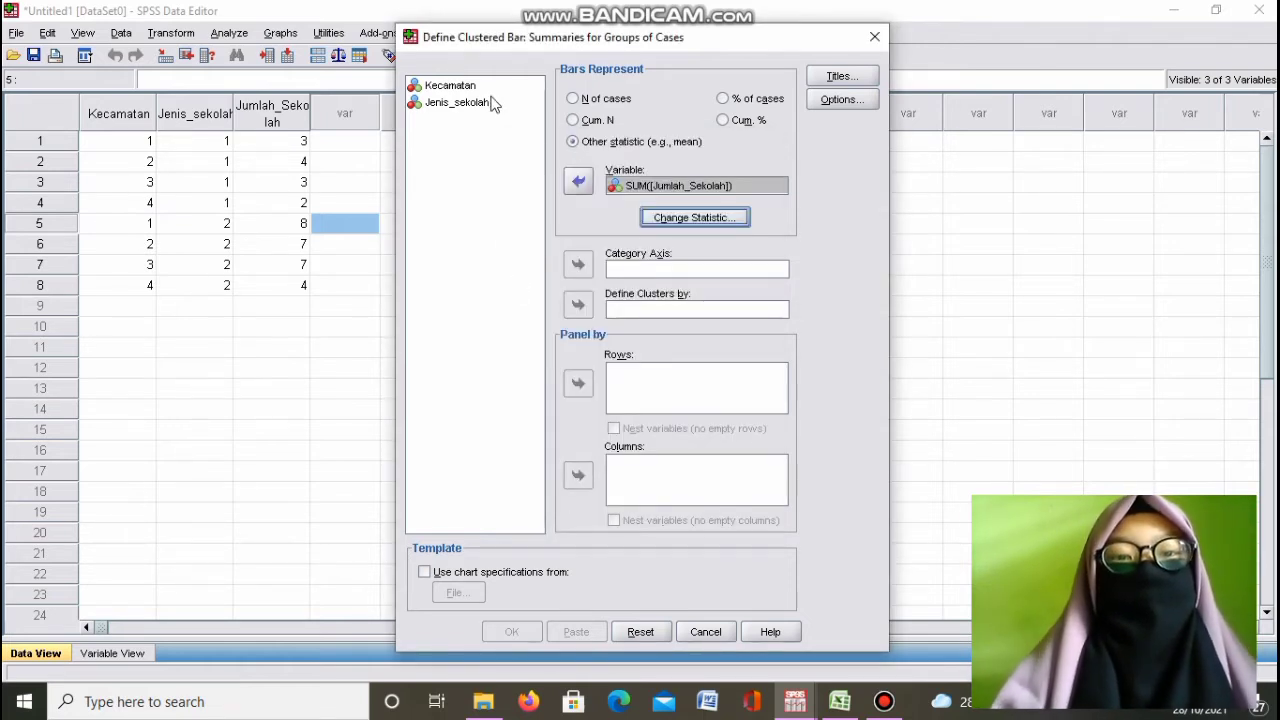
- Set Kecamatan as the category axis, define the clusters by Jenis_sekolah, and generate the chart
left_click(474, 88)
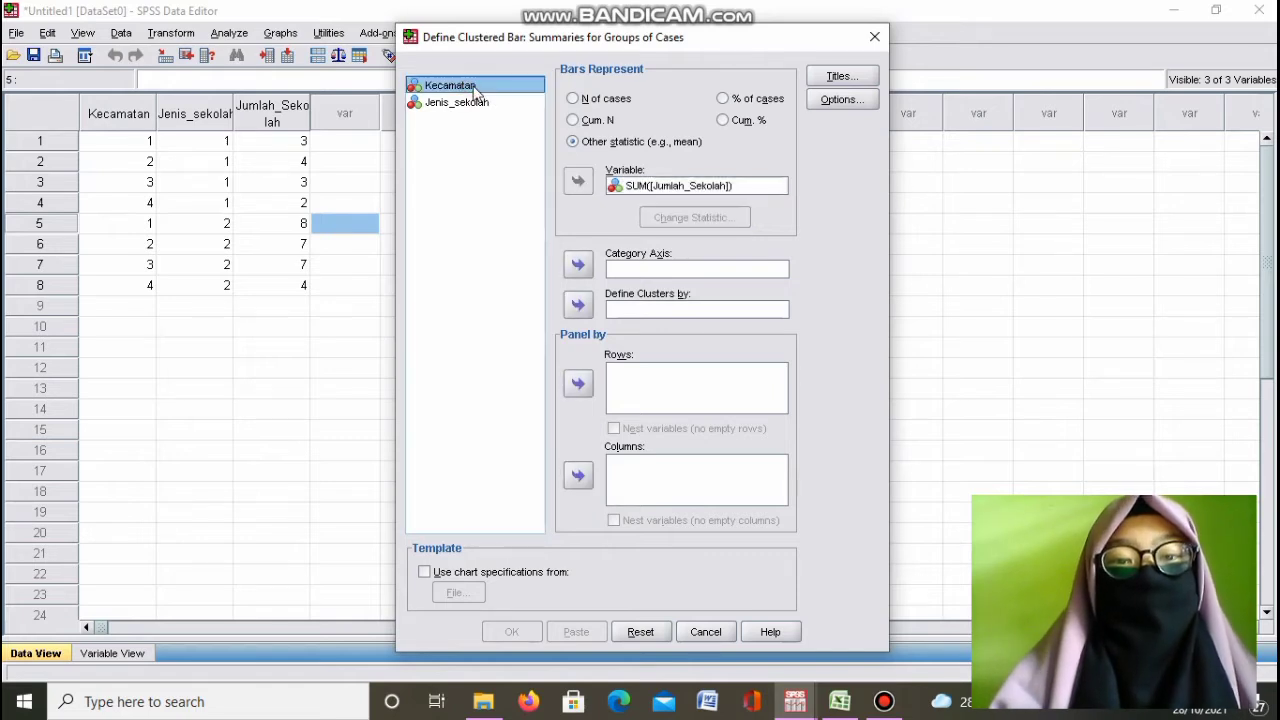
left_click(578, 266)
left_click(499, 91)
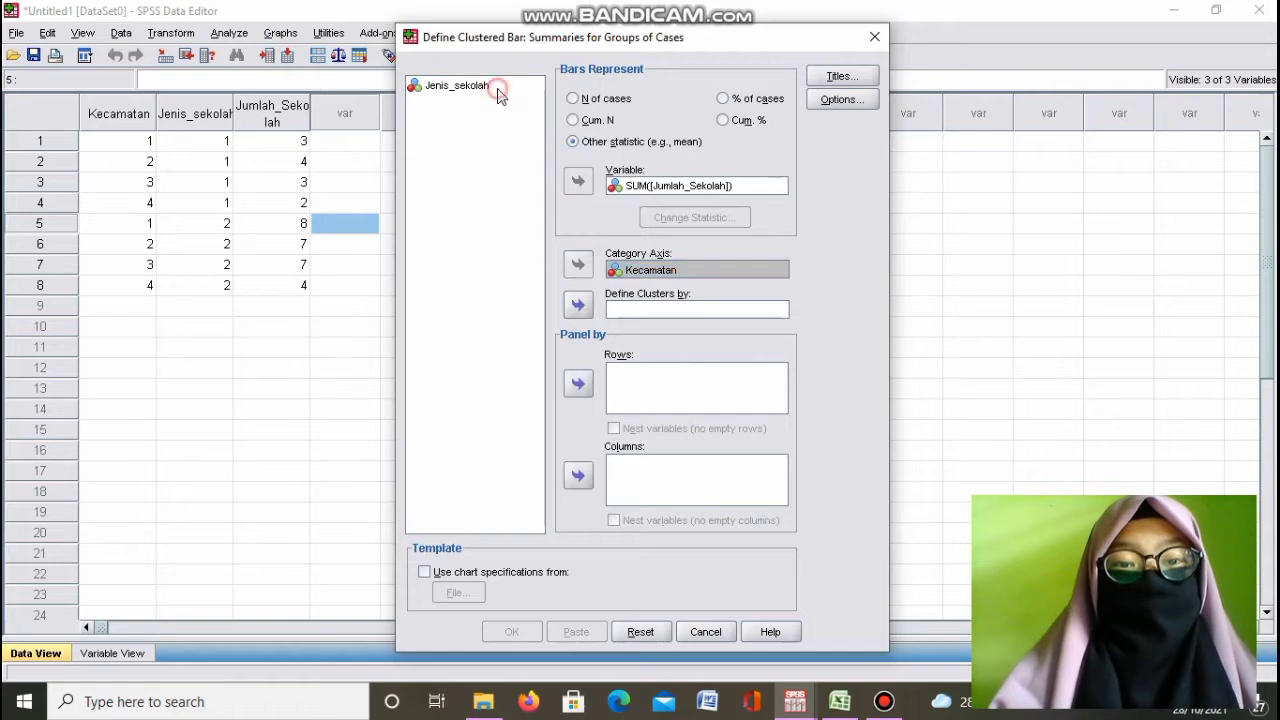
left_click(586, 312)
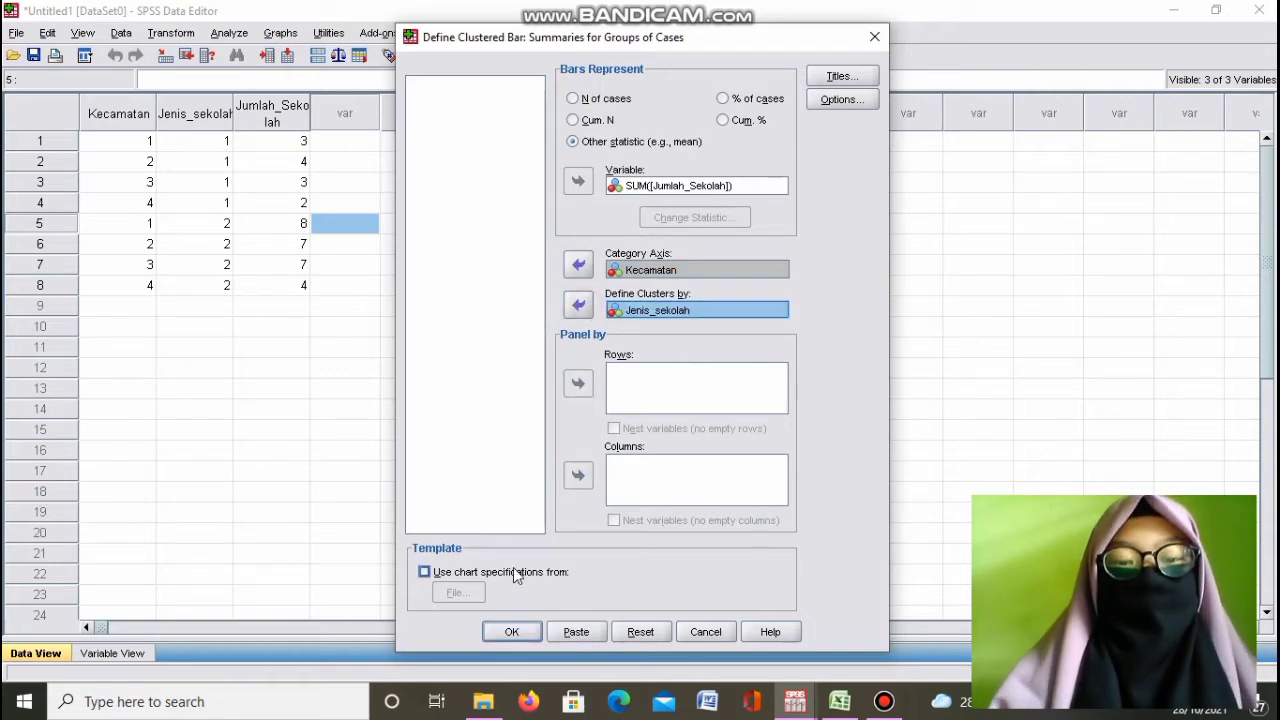
left_click(518, 632)
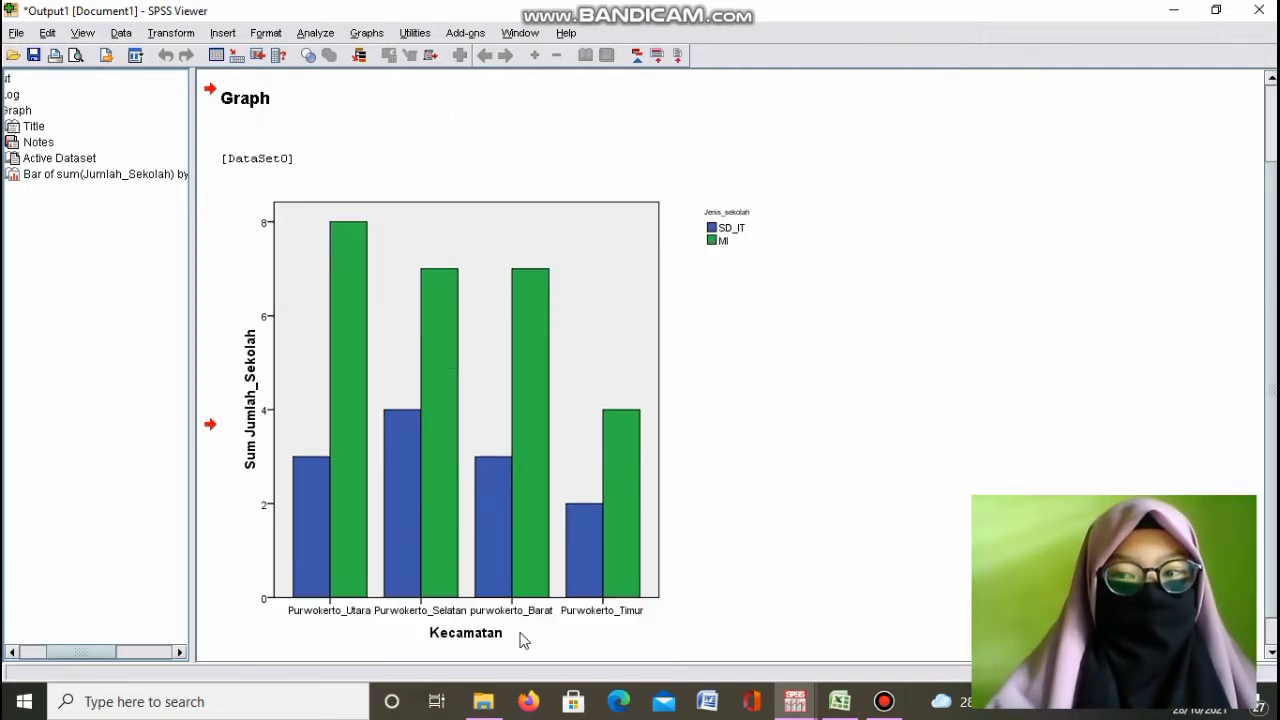
- Open the bar chart for editing and fill its plot background with pink (255, 153, 204)
double_click(505, 332)
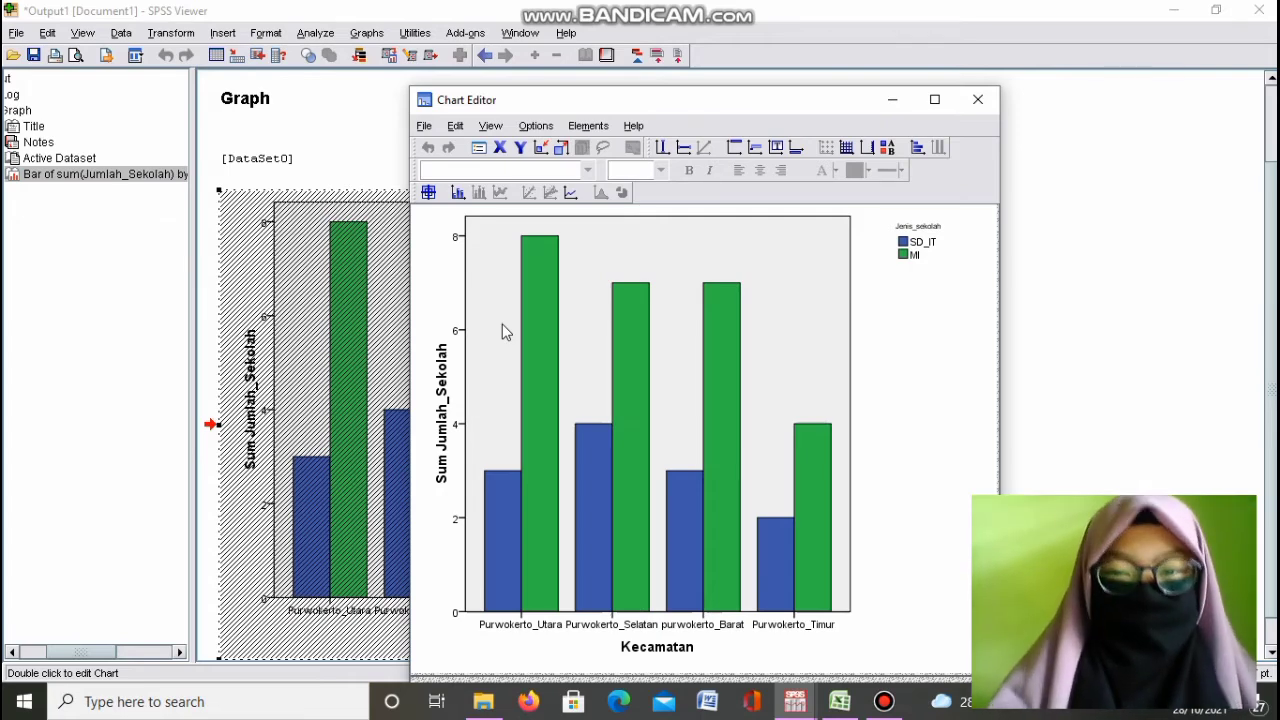
double_click(785, 288)
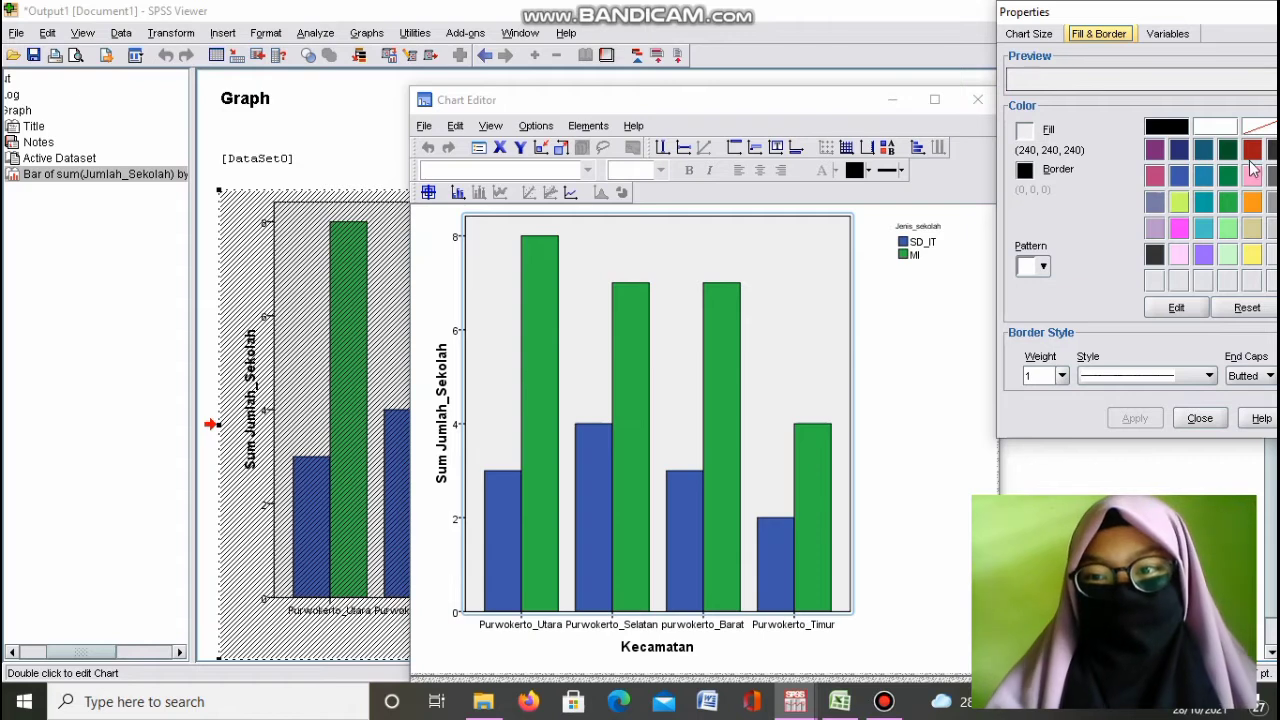
left_click(1251, 176)
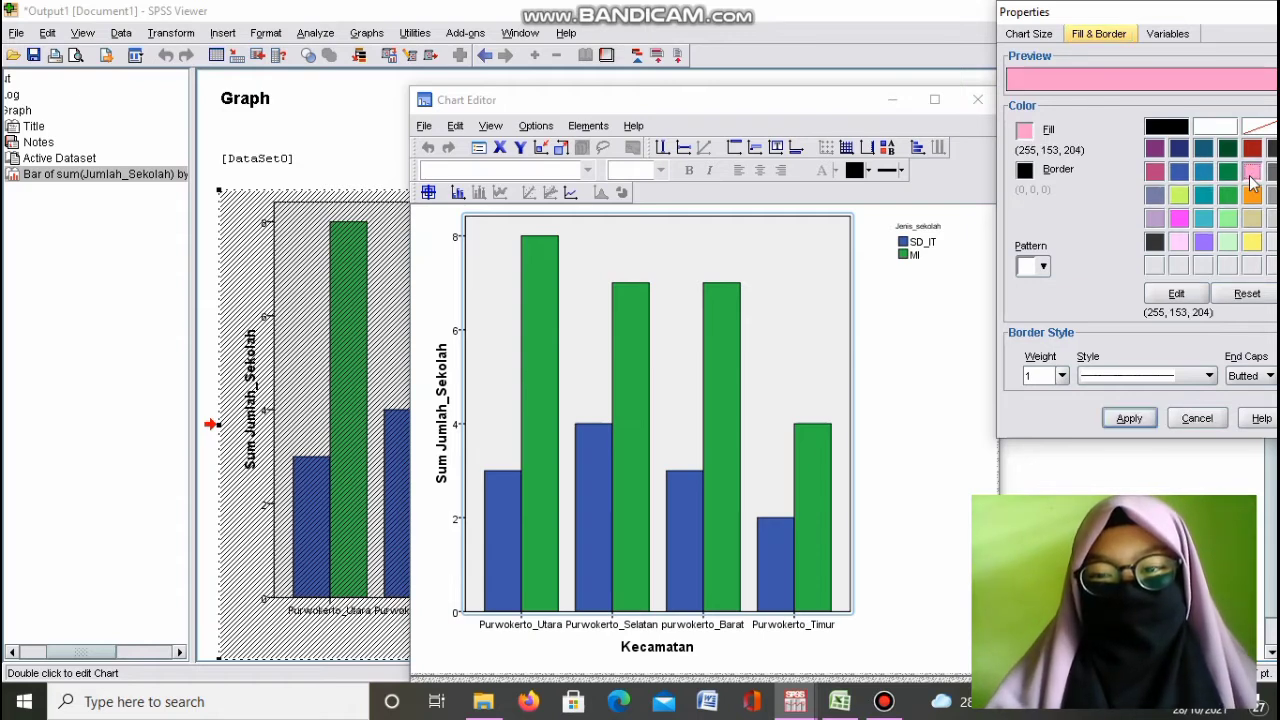
left_click(1126, 419)
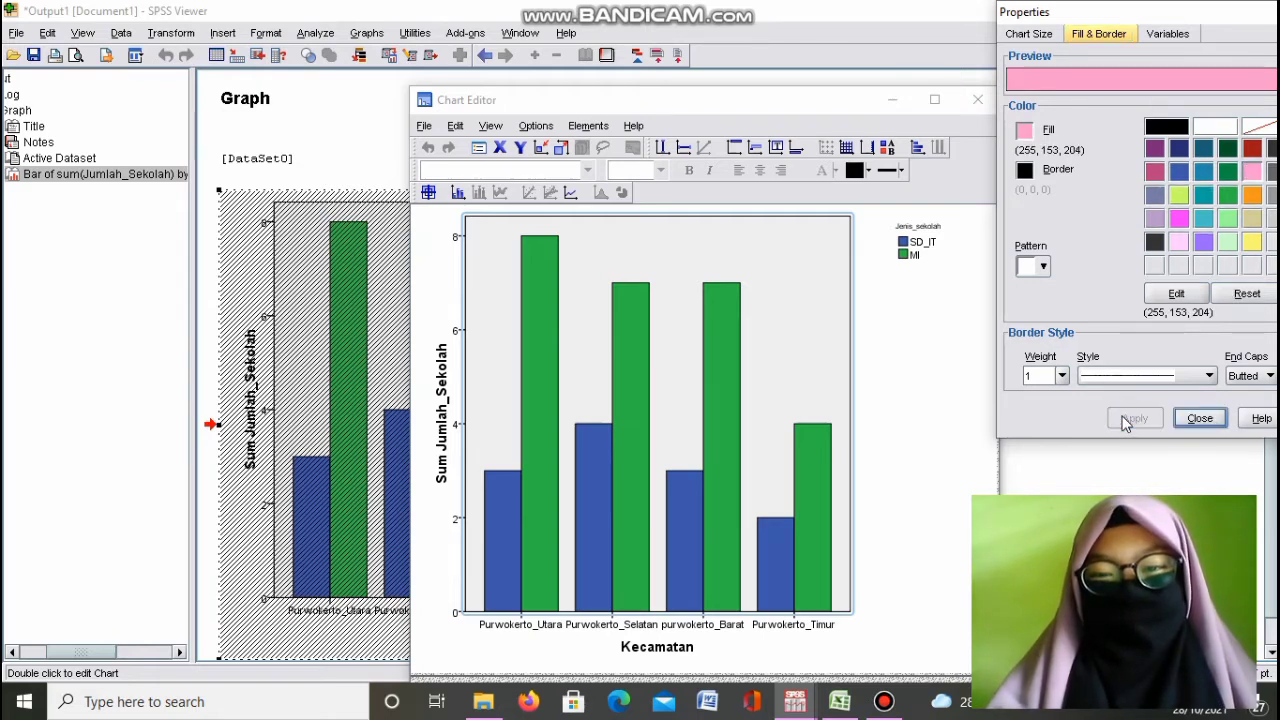
- Set the border colour of all the chart's bars to turquoise (72, 194, 197)
left_click(500, 516)
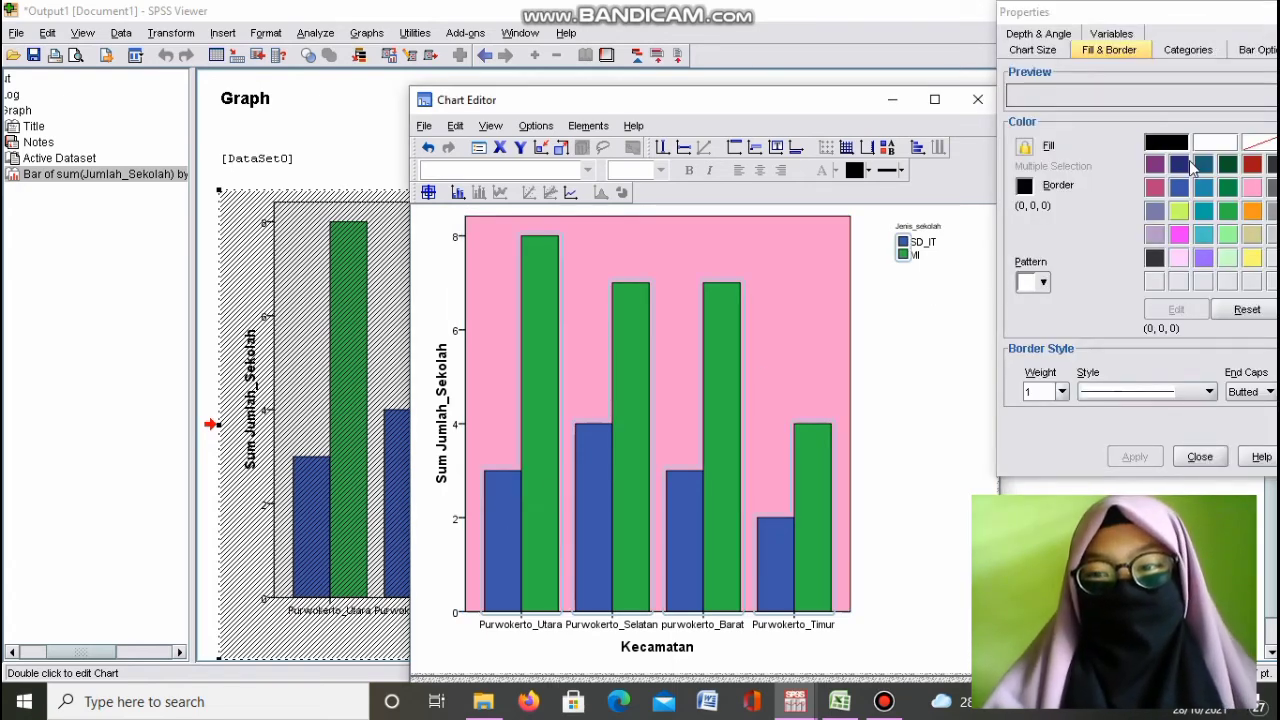
left_click(1204, 234)
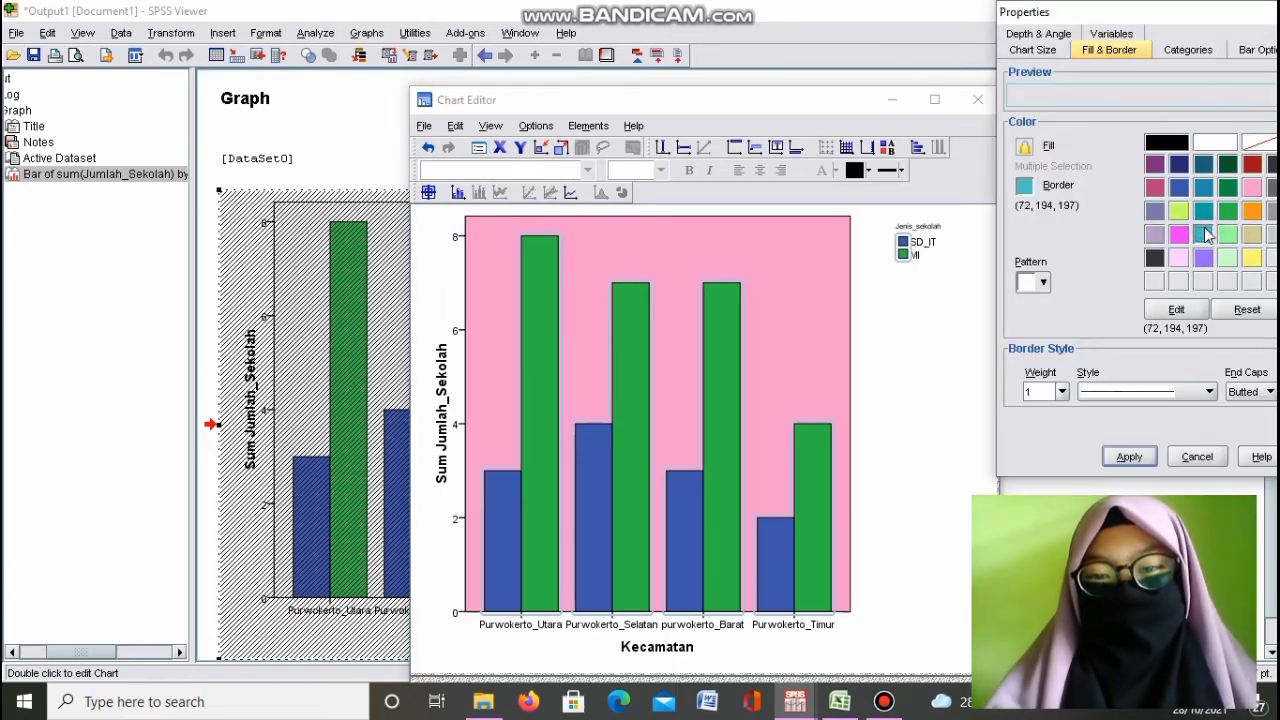
left_click(1128, 456)
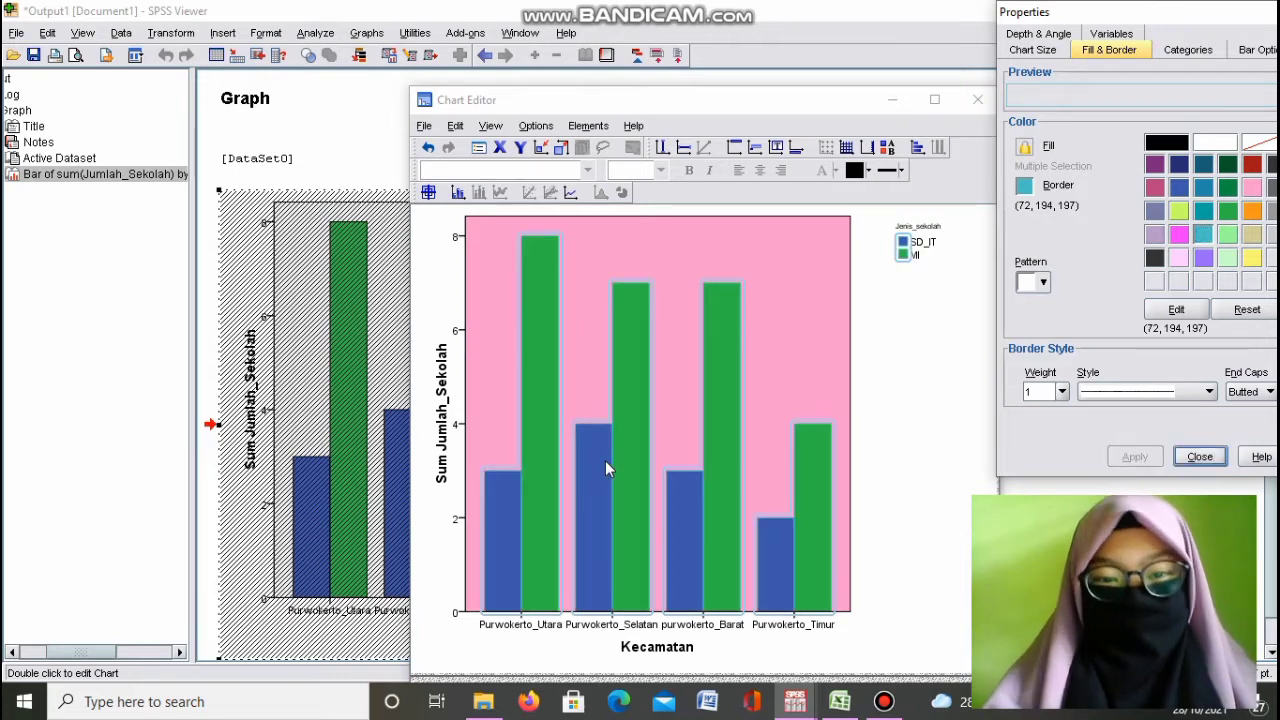
- Select only the SD_IT bars and fill them with turquoise (72, 194, 197)
left_click(502, 514)
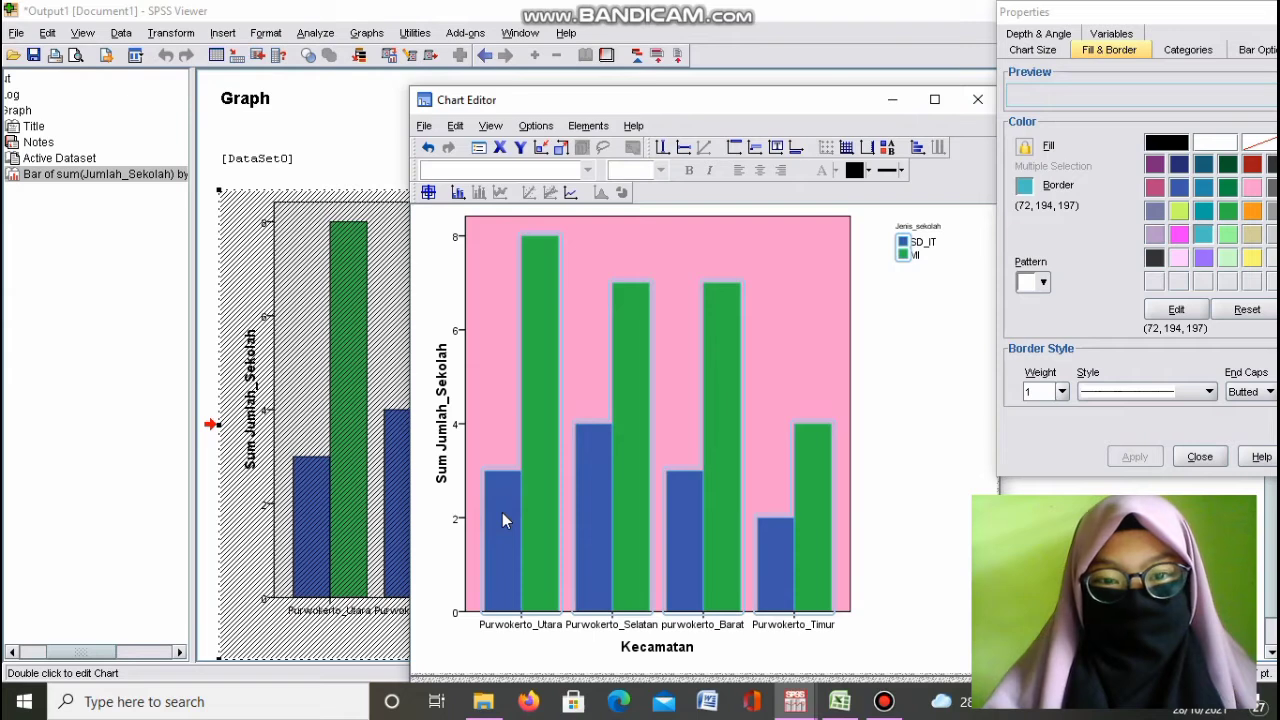
left_click(502, 516)
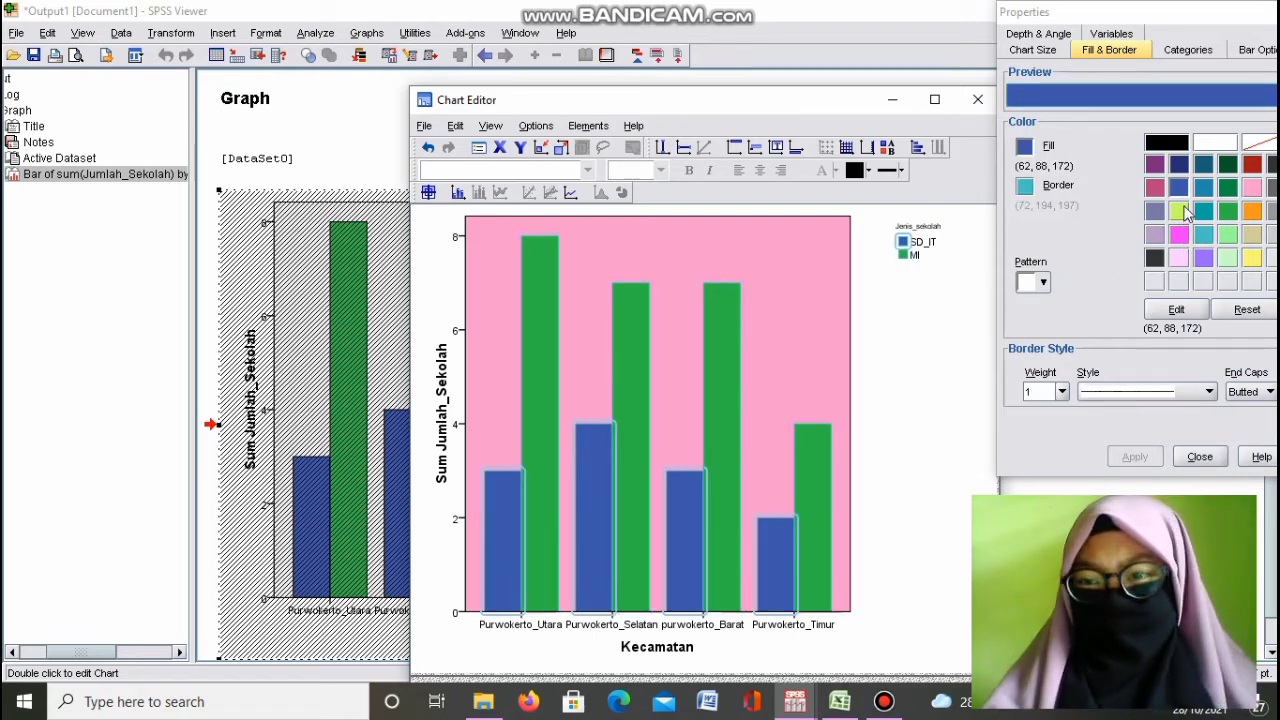
left_click(1206, 235)
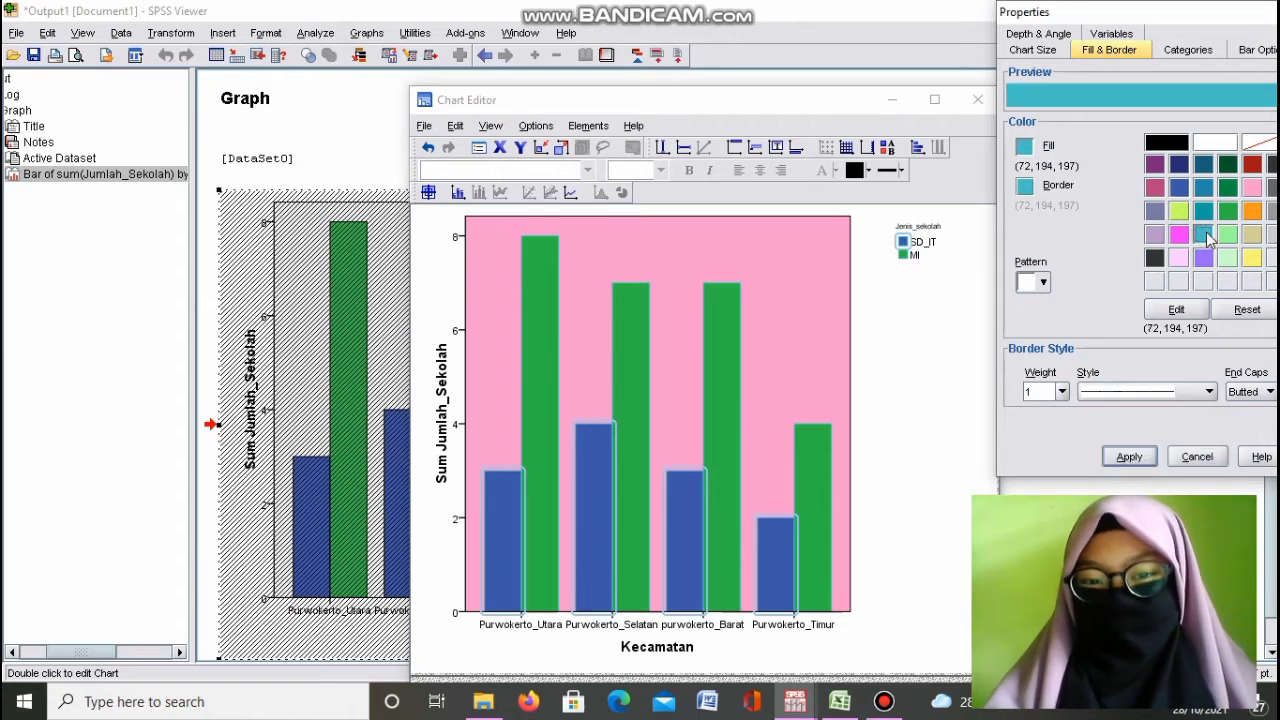
left_click(1127, 456)
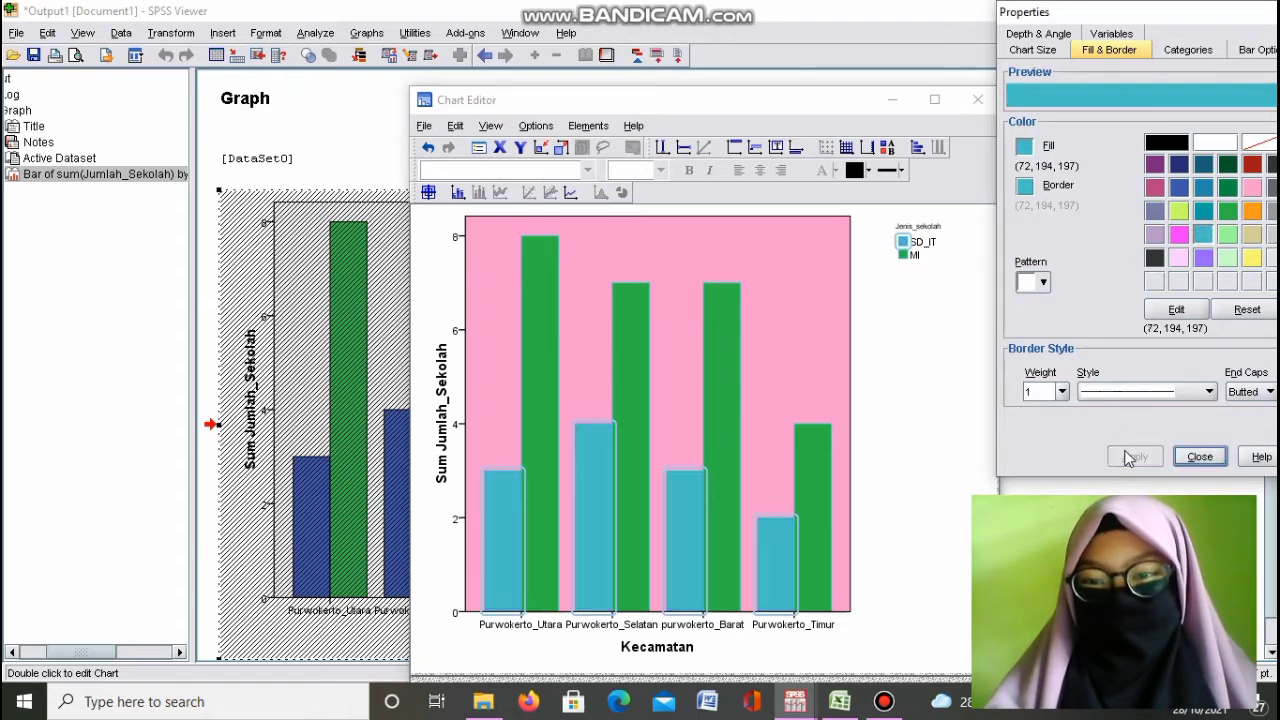
- Select only the MI bars and fill them with khaki (211, 206, 151)
left_click(538, 358)
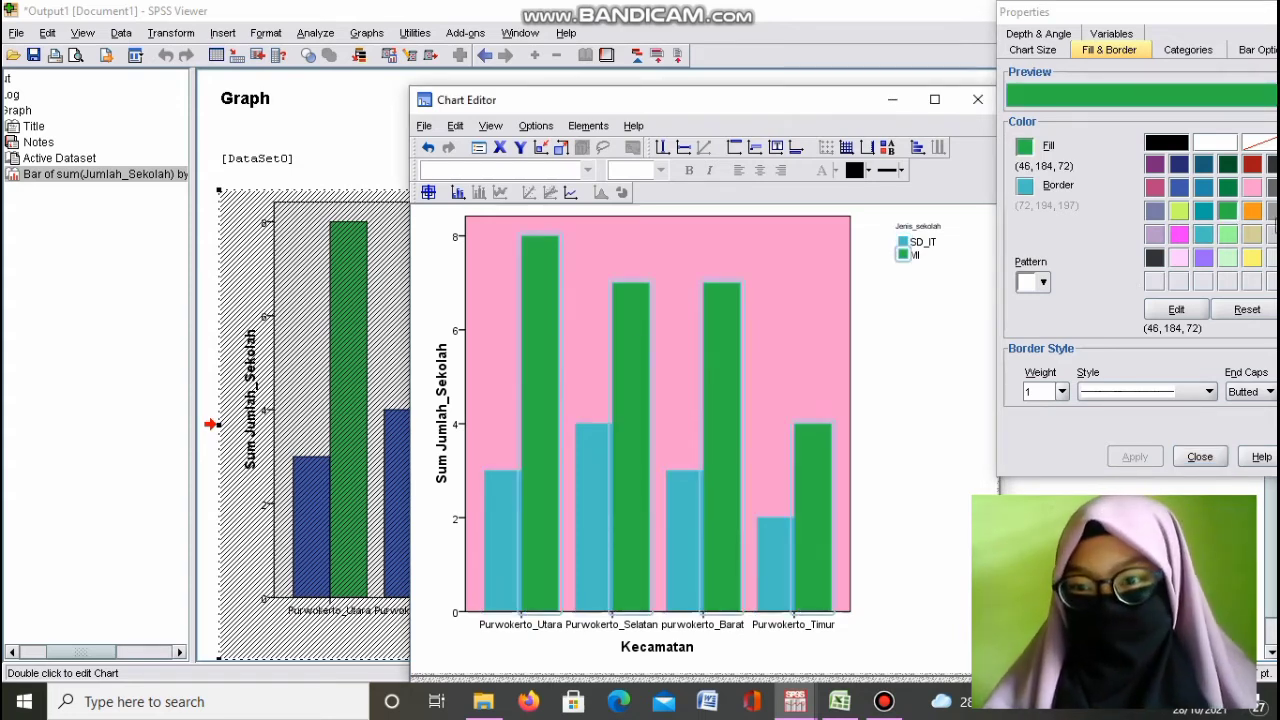
left_click(1253, 235)
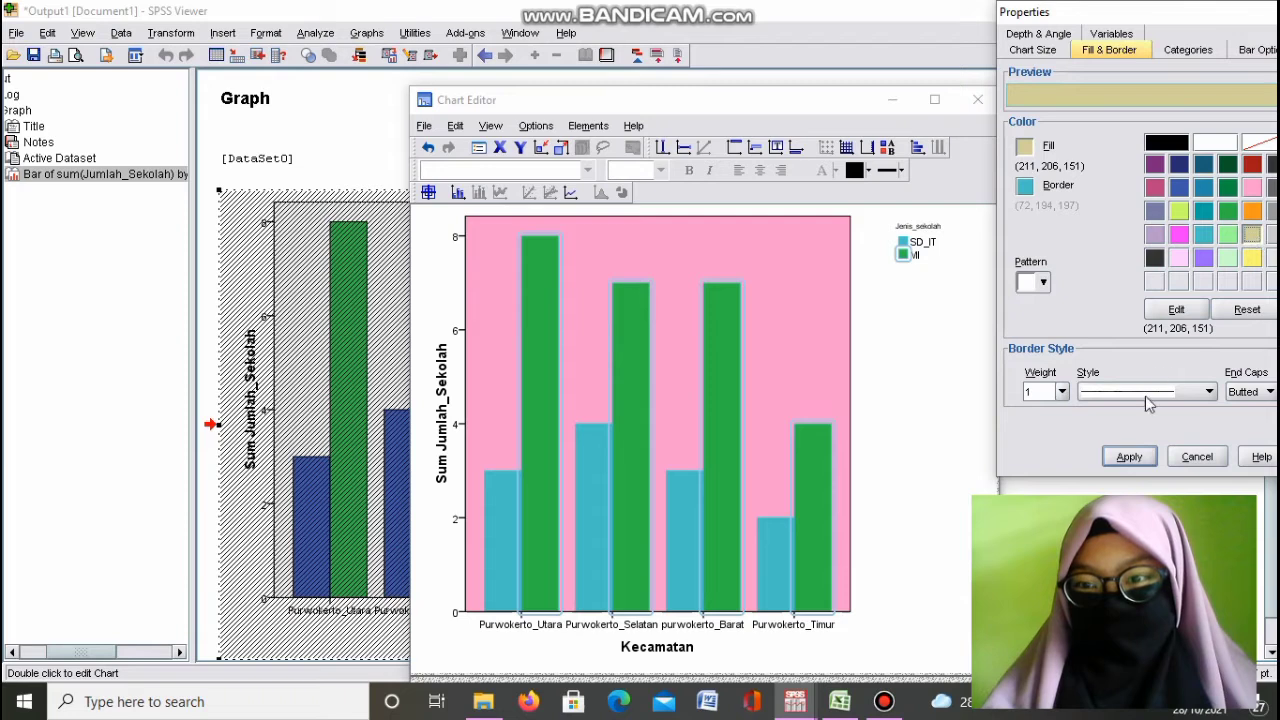
left_click(1128, 458)
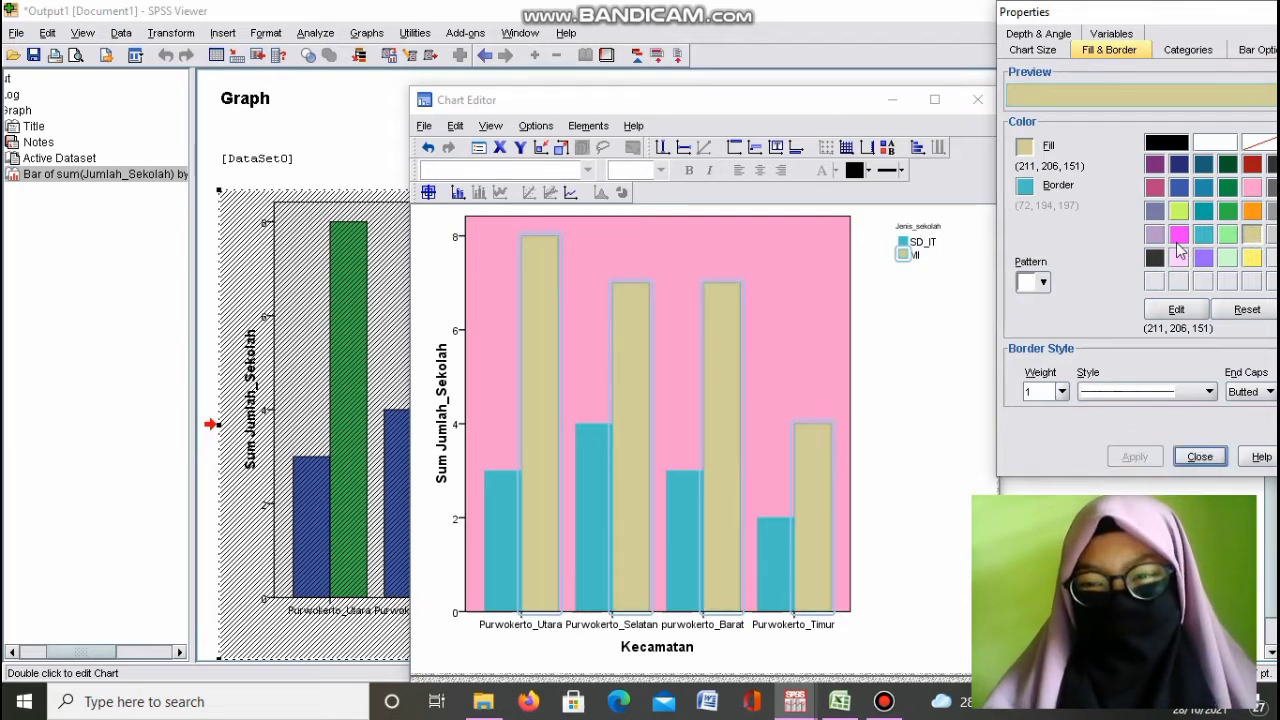
- Set the fill of the selected MI bars to slate blue (121, 122, 167) and close the chart editor
left_click(1154, 210)
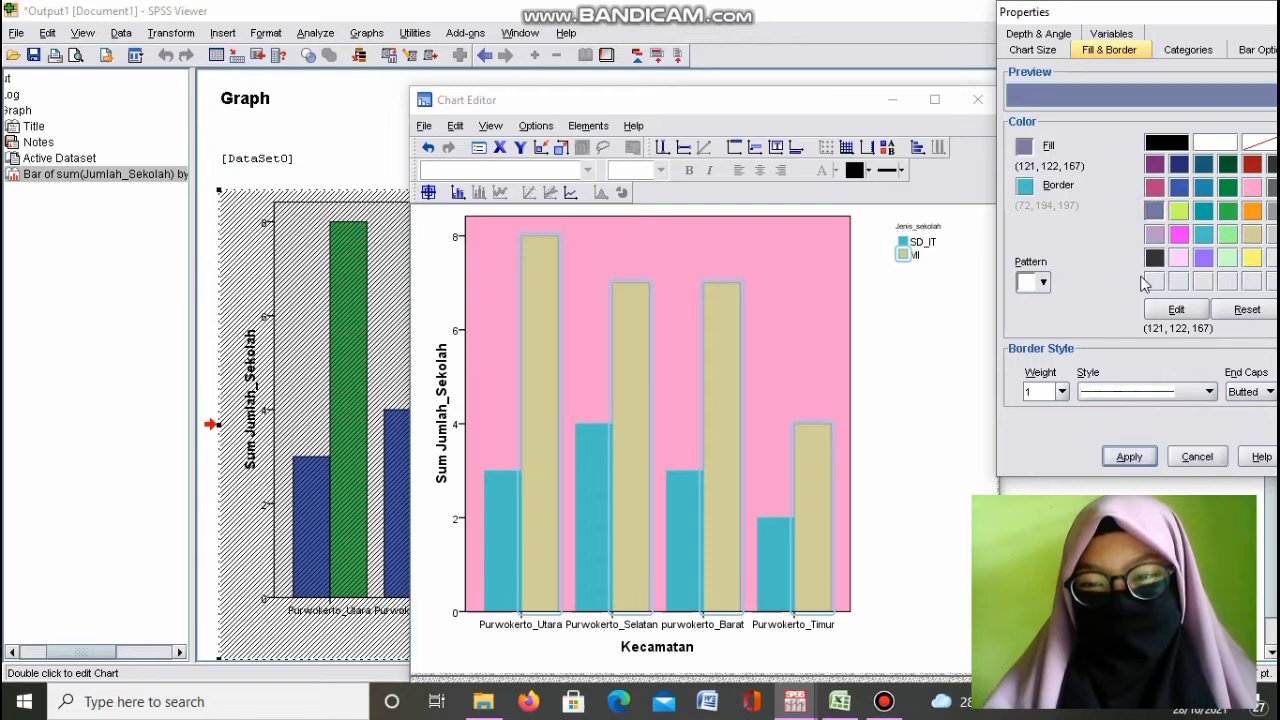
left_click(1124, 458)
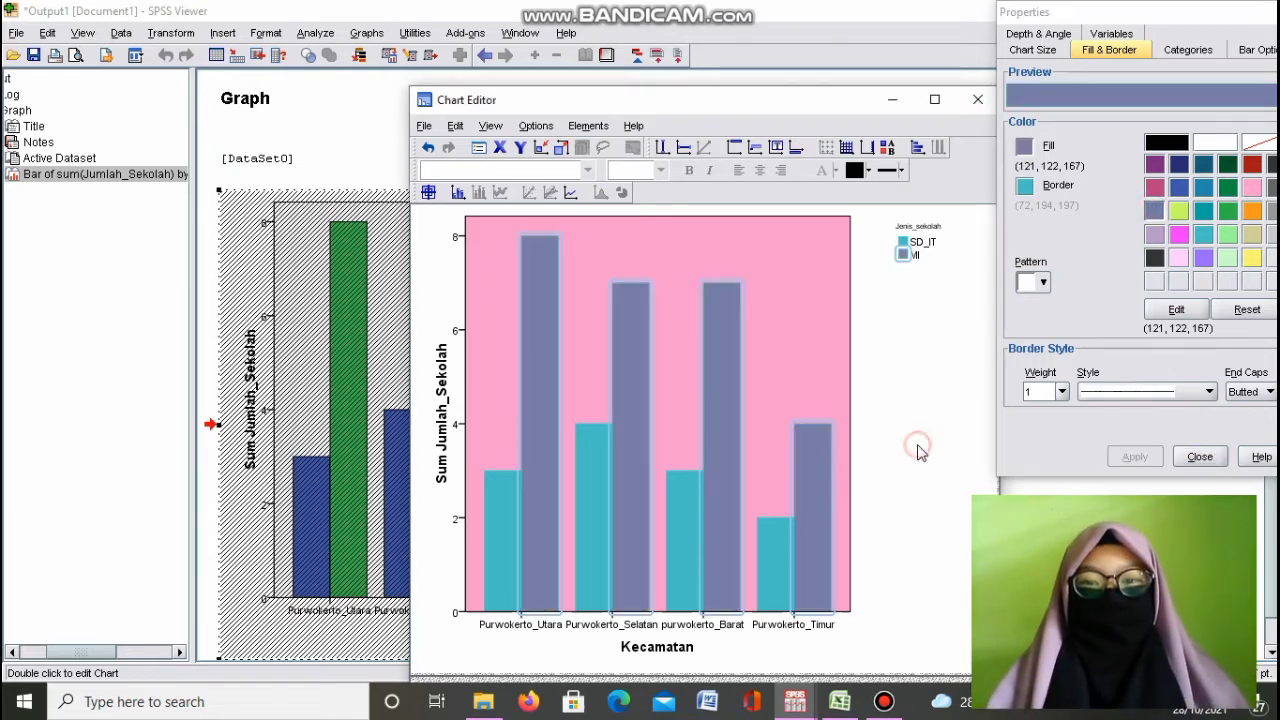
left_click(971, 209)
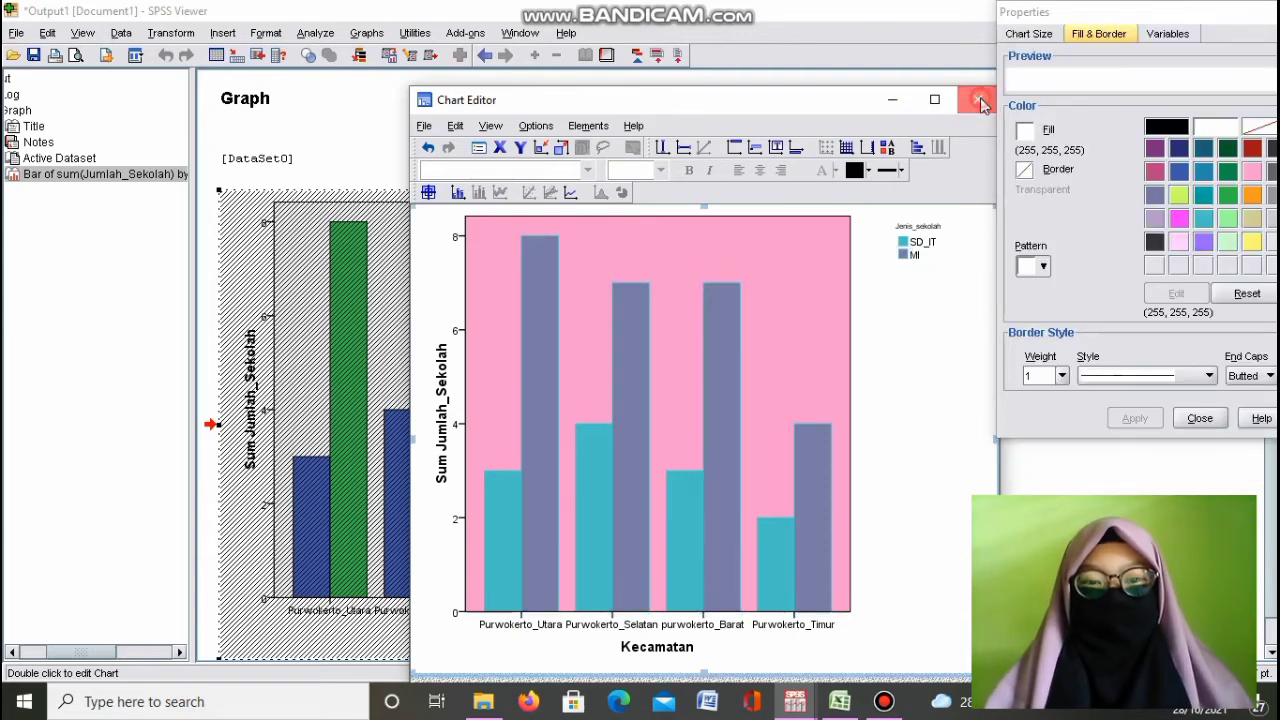
left_click(979, 102)
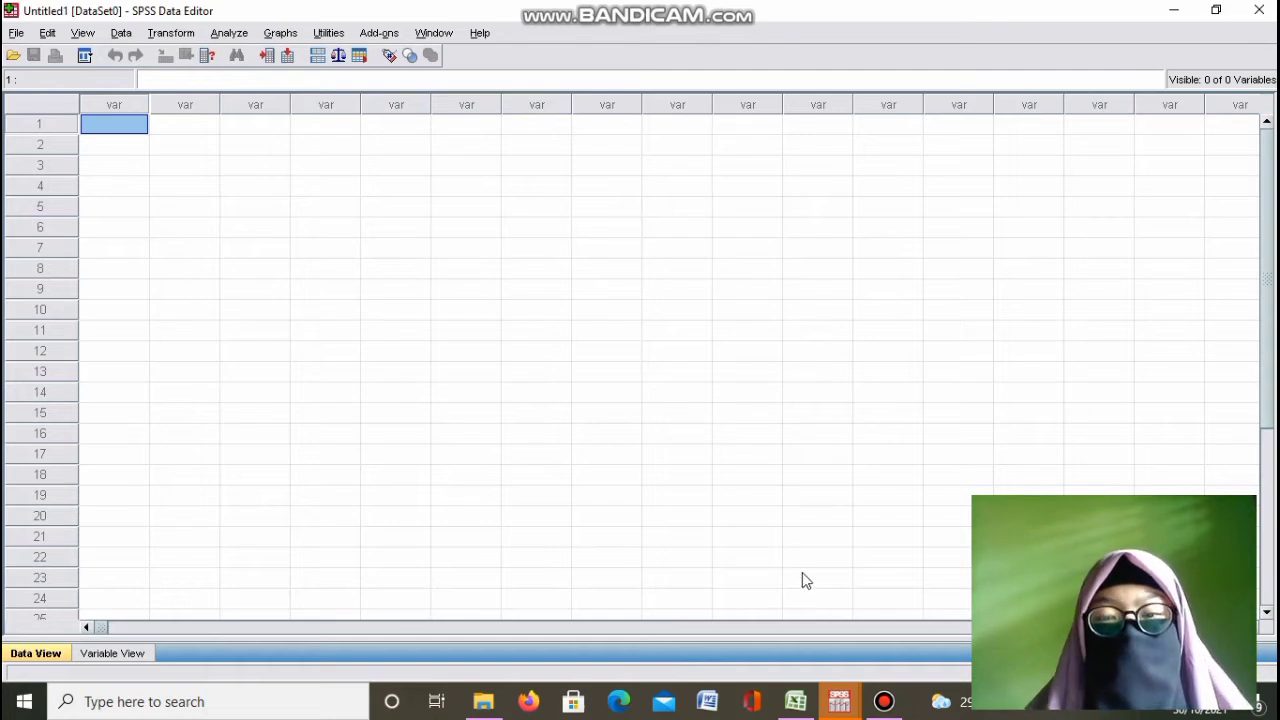
- Switch to Excel and view the exercise tables on the Latihan sheet
left_click(796, 702)
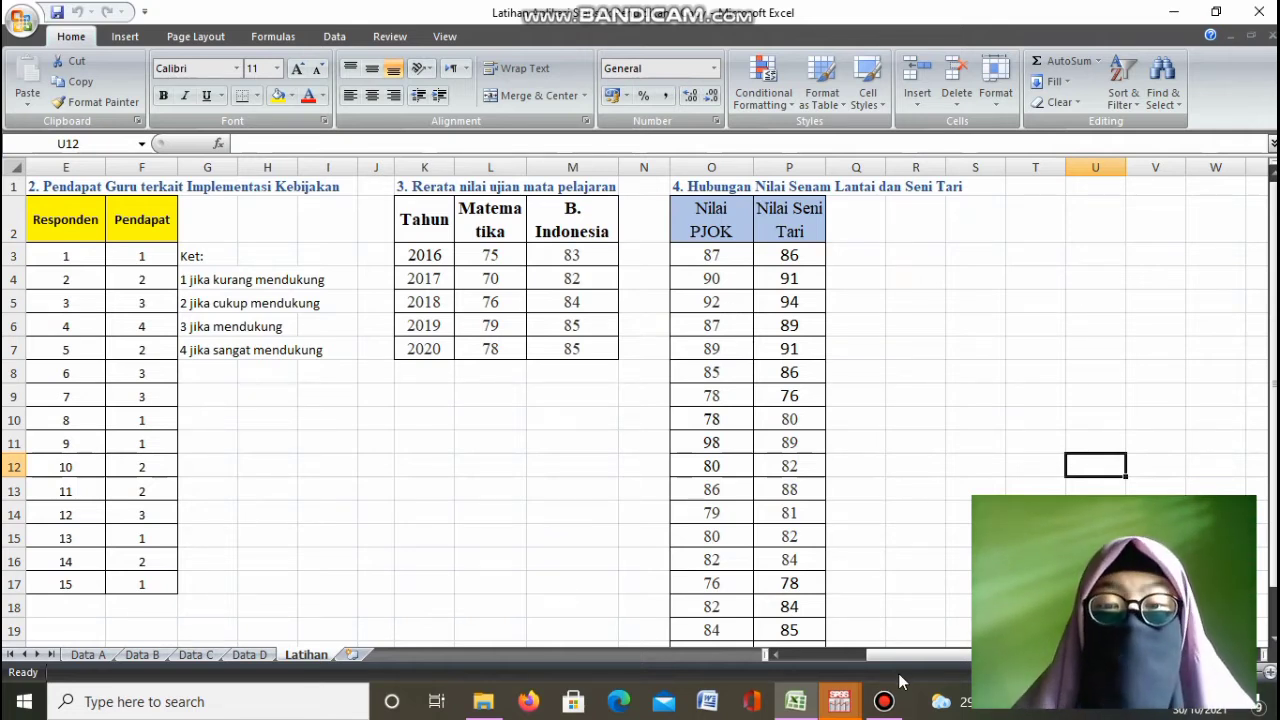
left_click(868, 708)
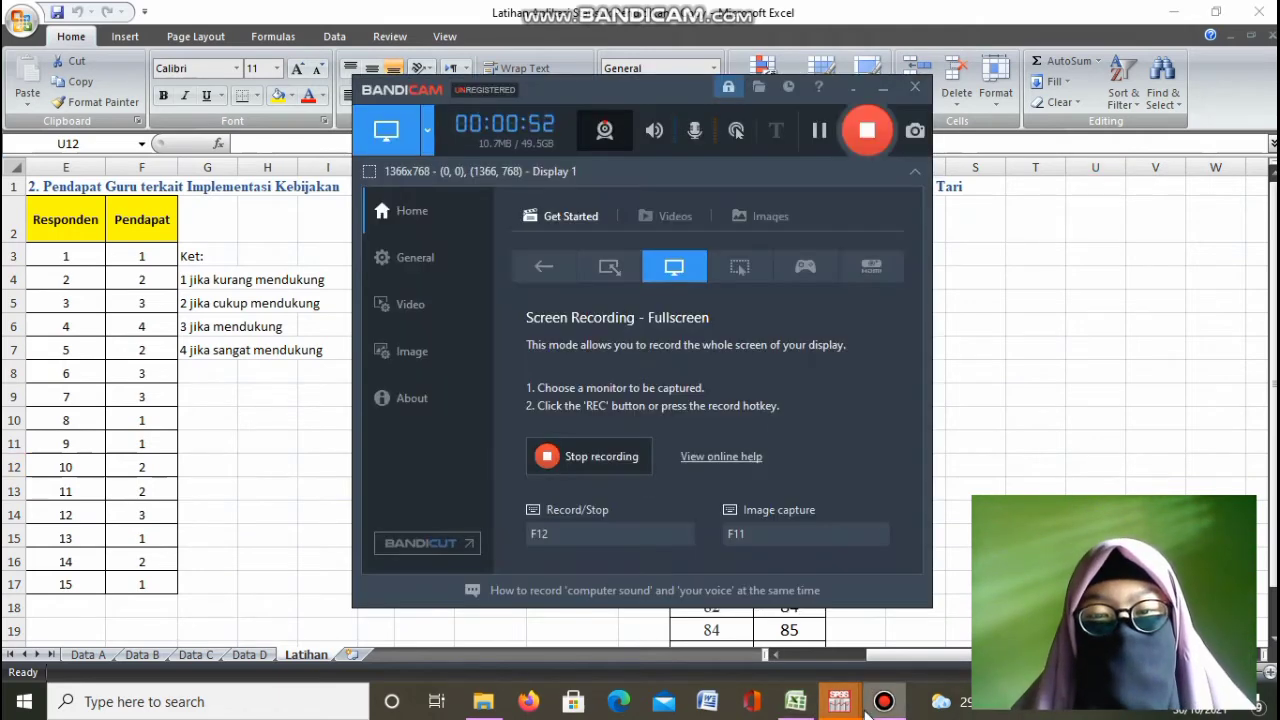
- Switch to the empty SPSS data editor and define a first variable named PJOK with 0 decimals
left_click(882, 92)
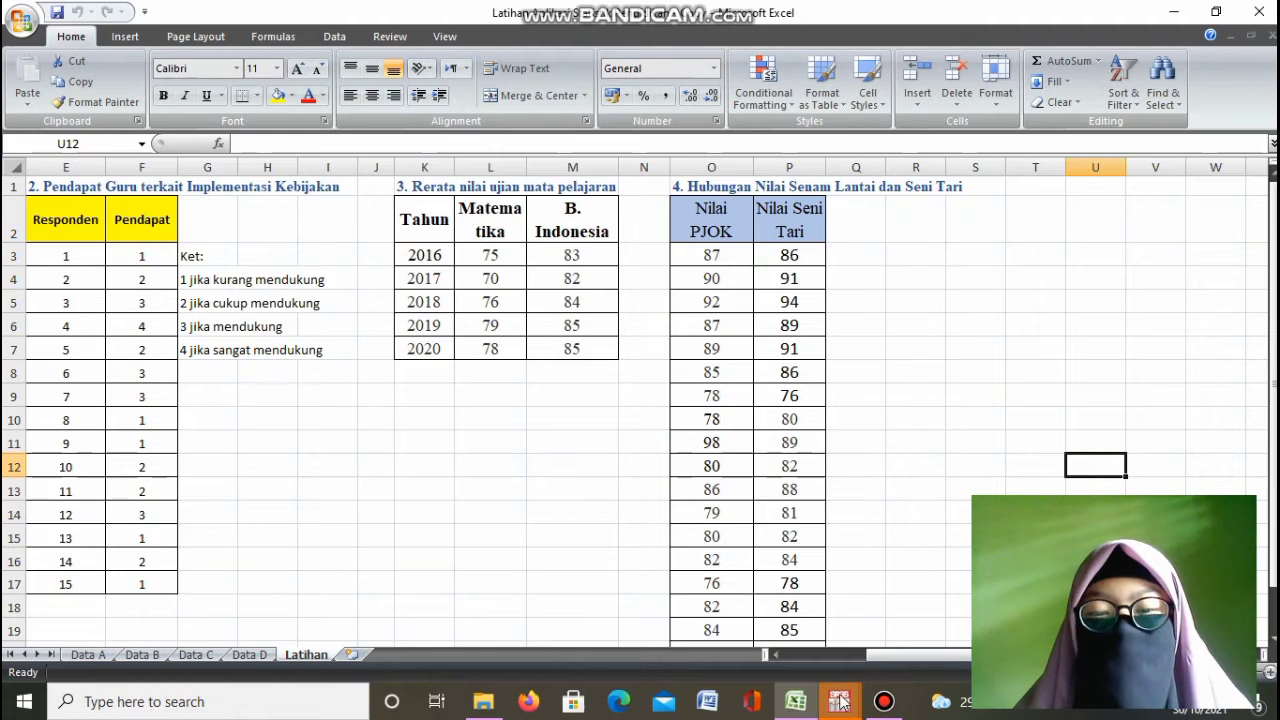
left_click(841, 703)
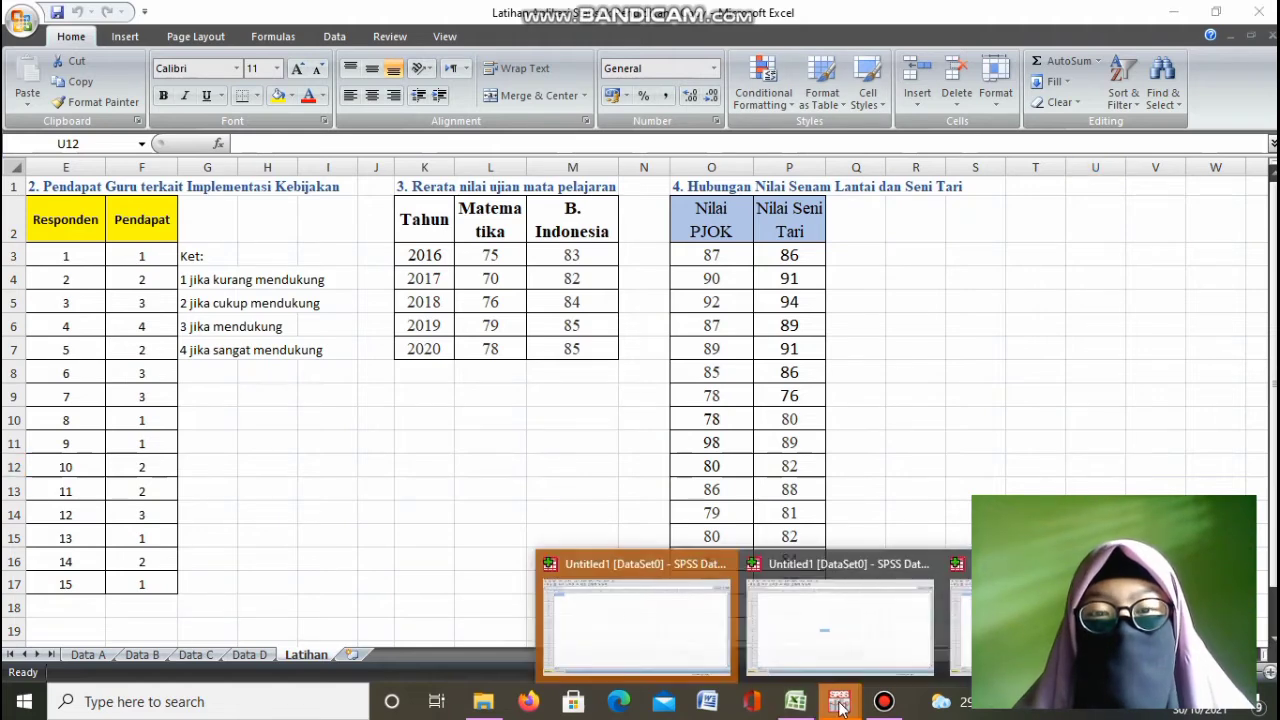
left_click(633, 633)
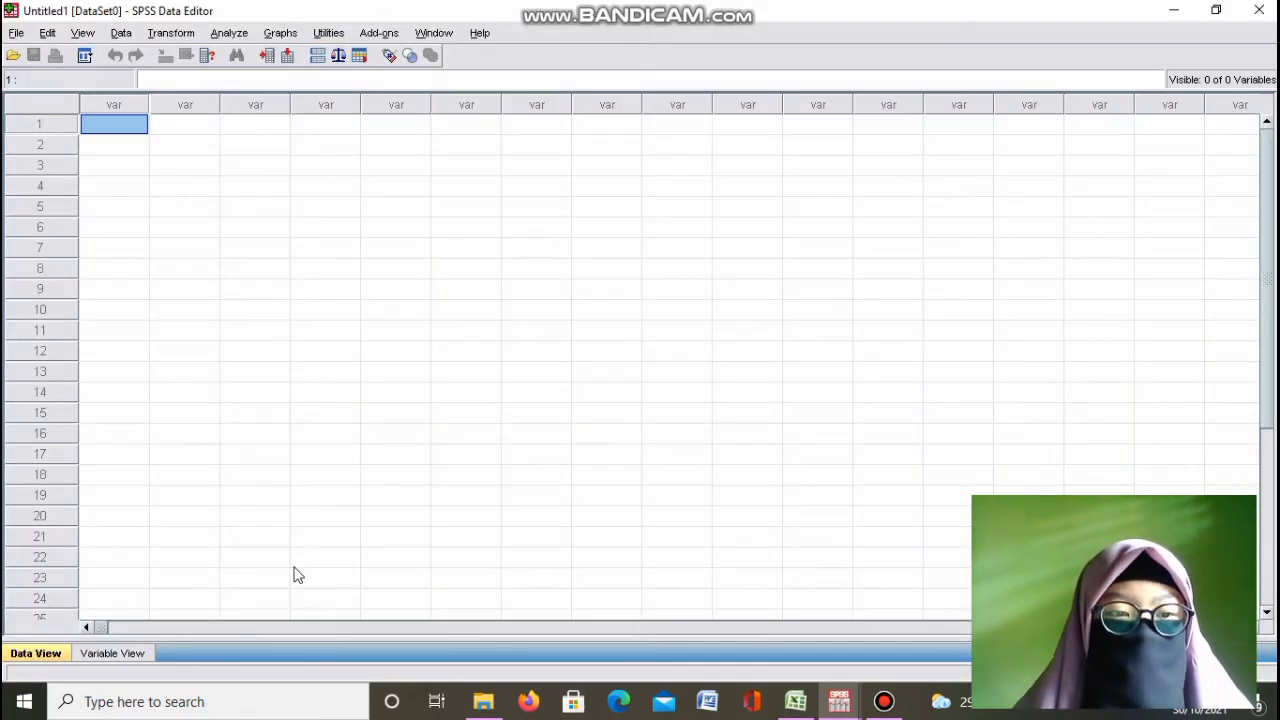
left_click(113, 655)
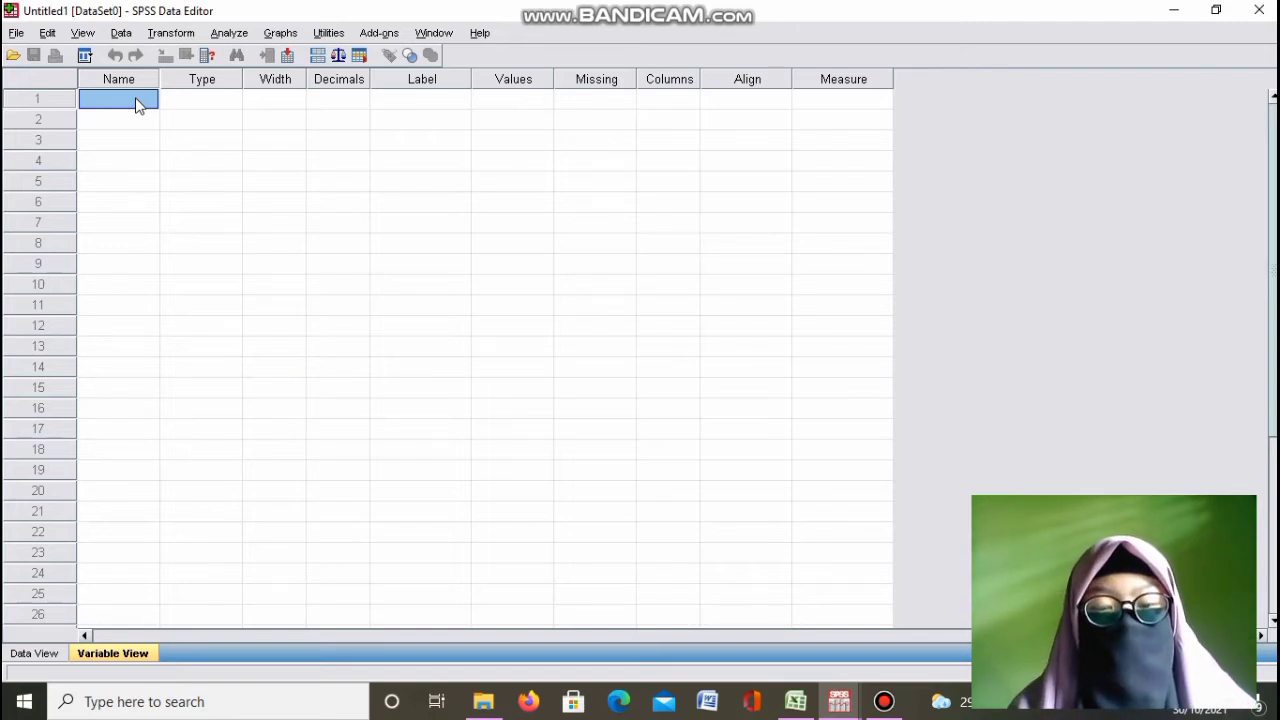
type("P")
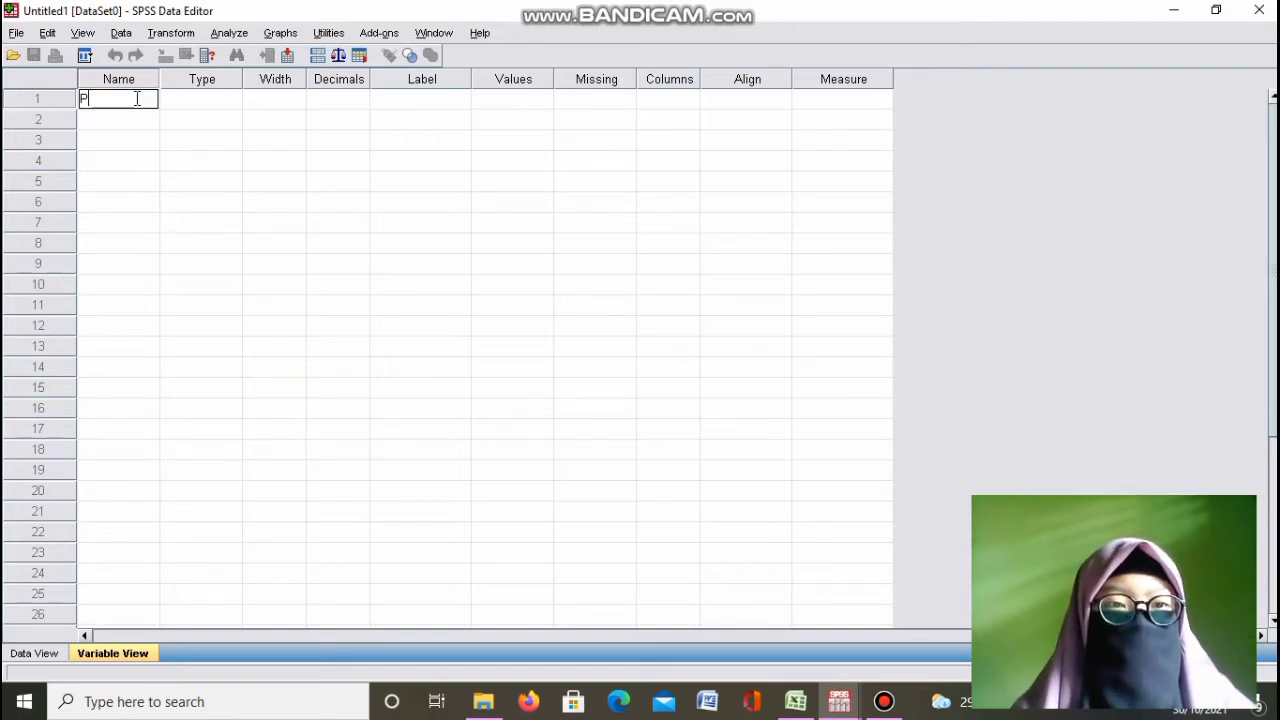
type("JOK")
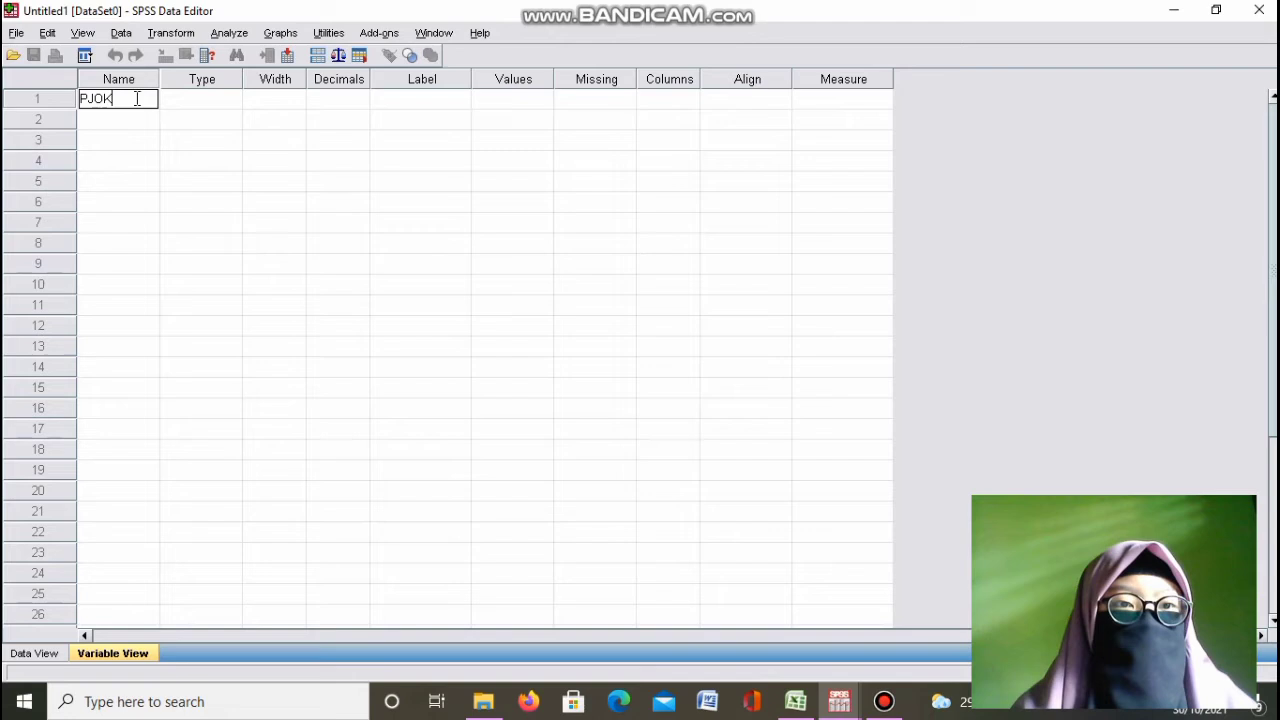
left_click(250, 205)
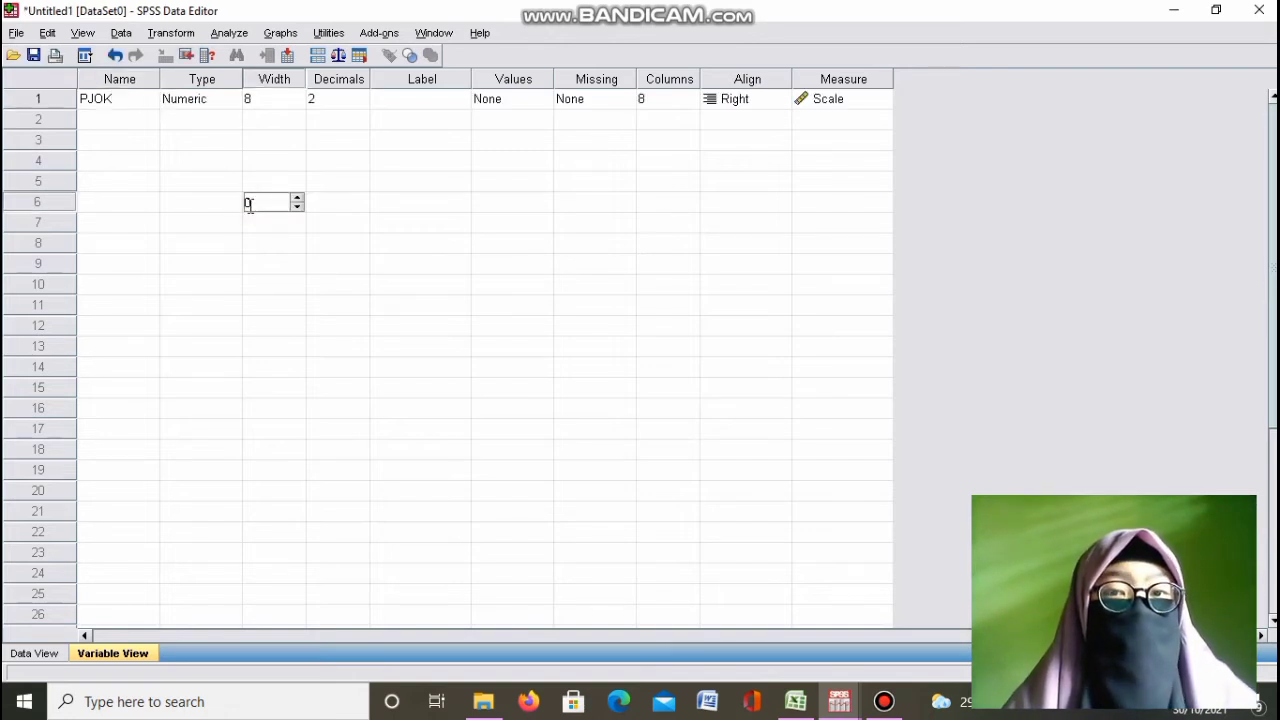
left_click(355, 100)
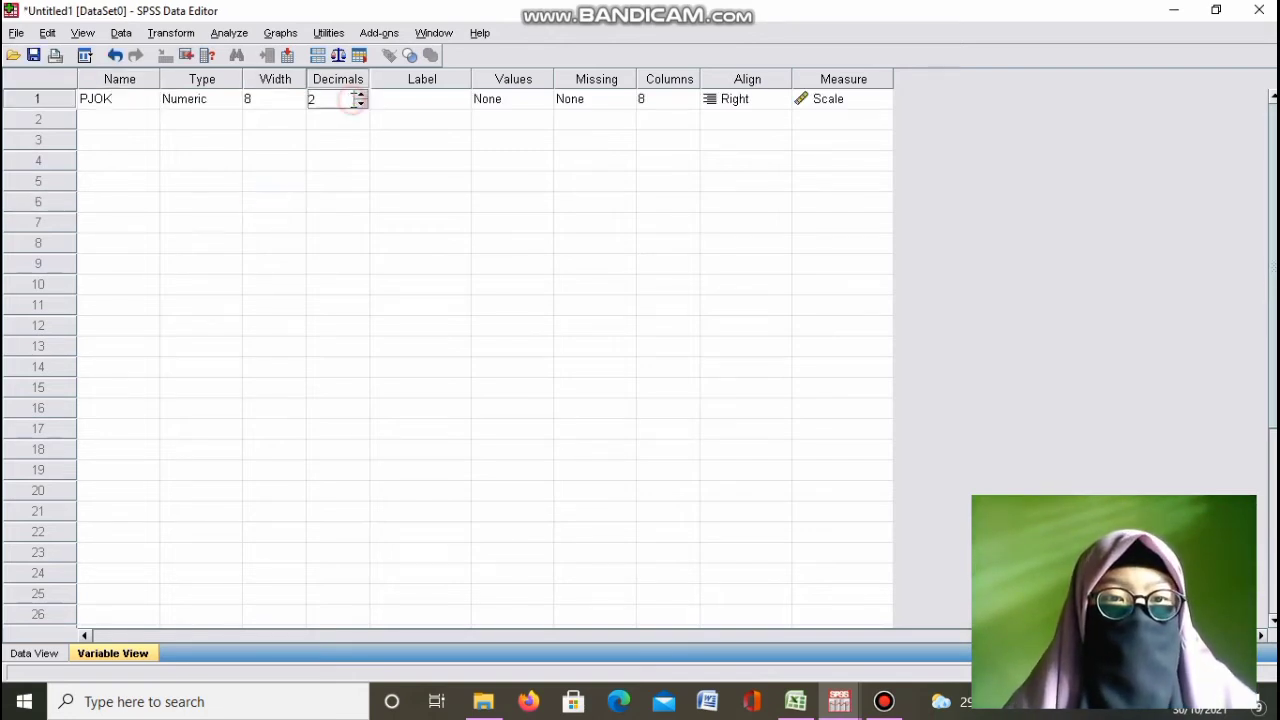
left_click(363, 104)
left_click(363, 104)
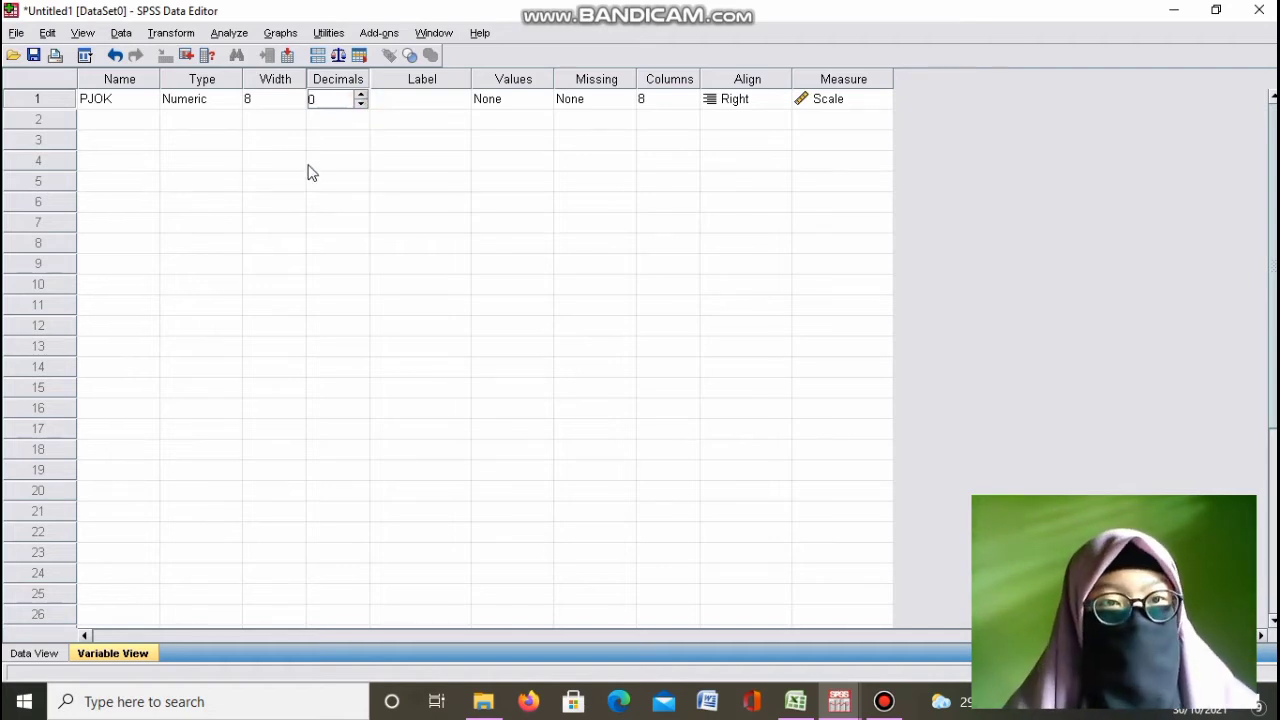
- Define a second variable named Seni_Tari with 0 decimals
left_click(108, 121)
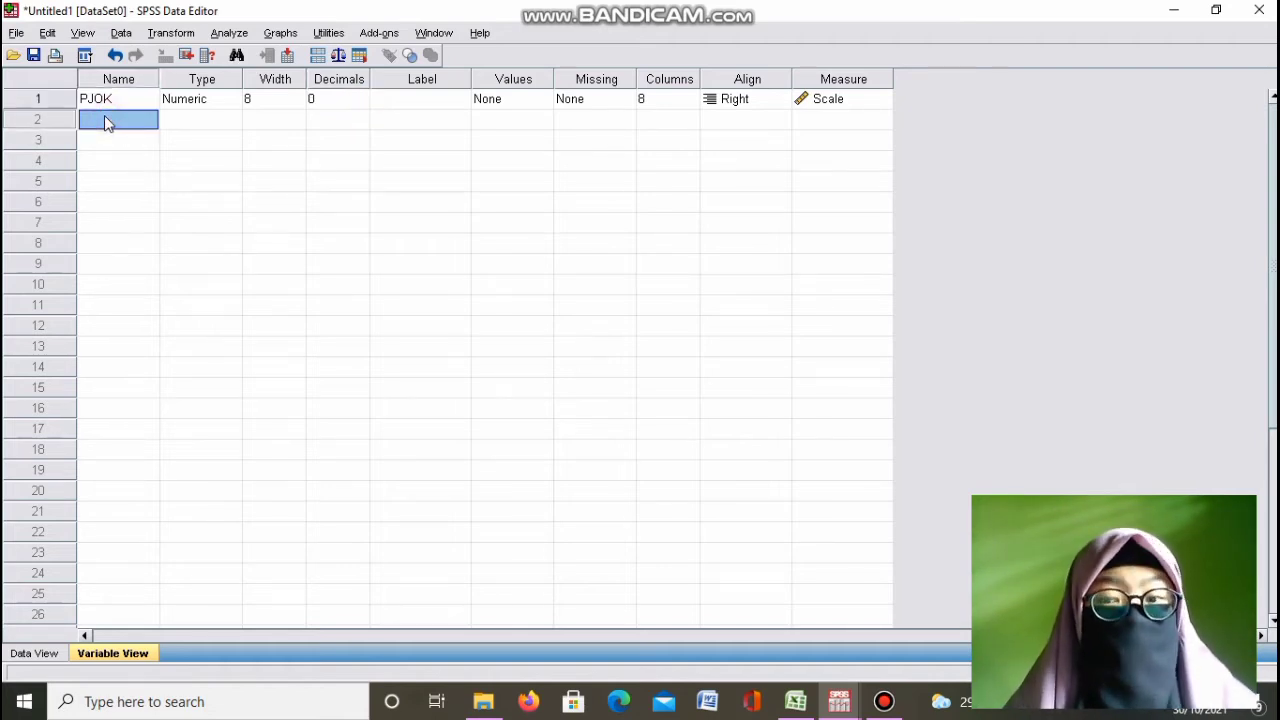
type("Se")
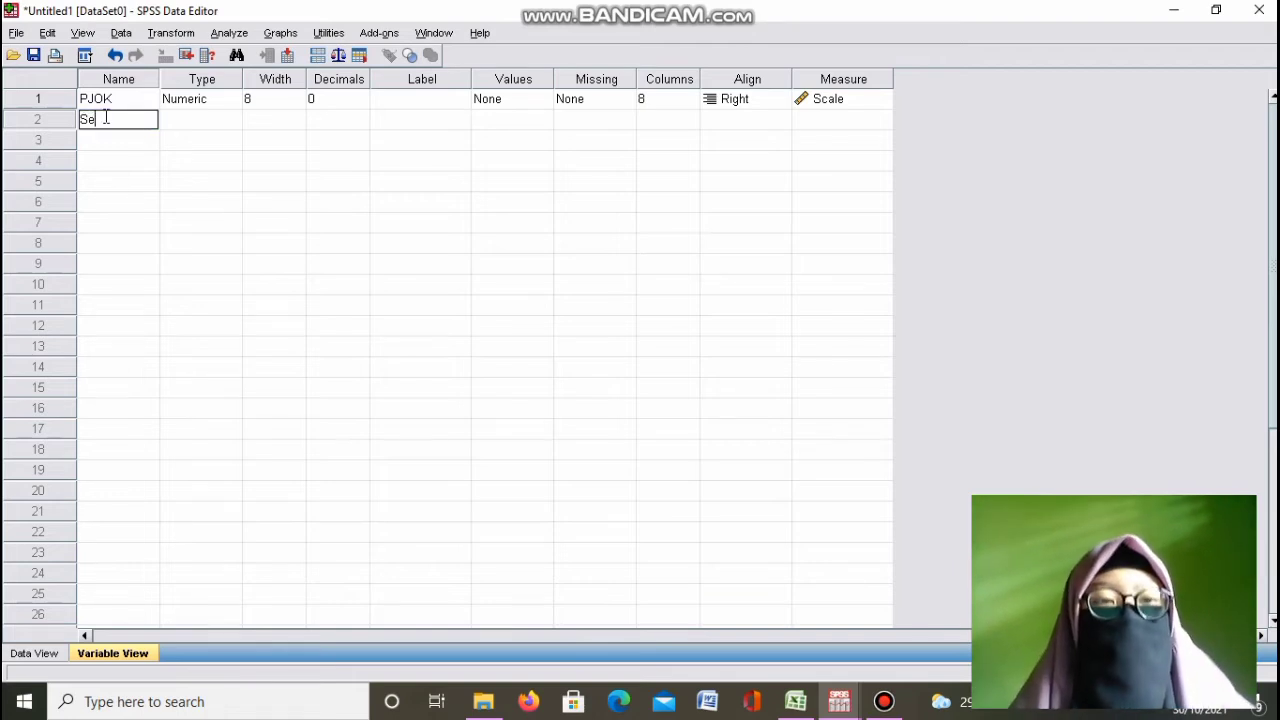
type("ni_T")
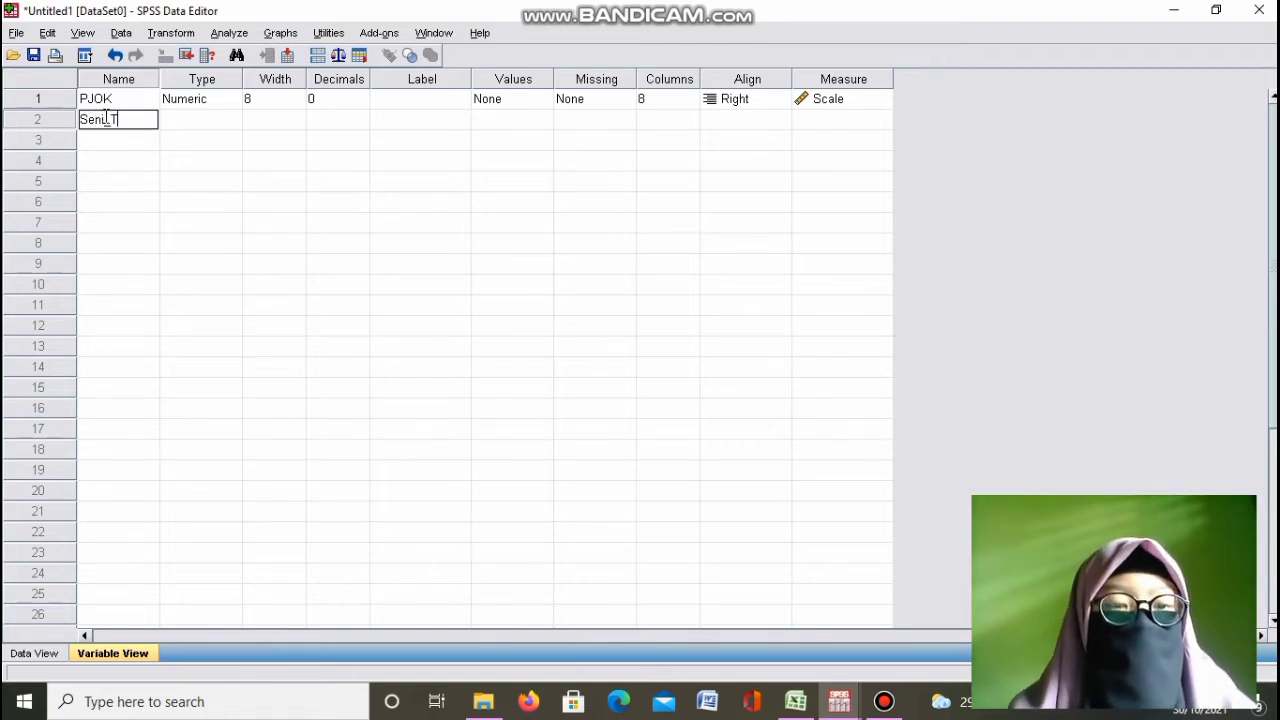
type("ari")
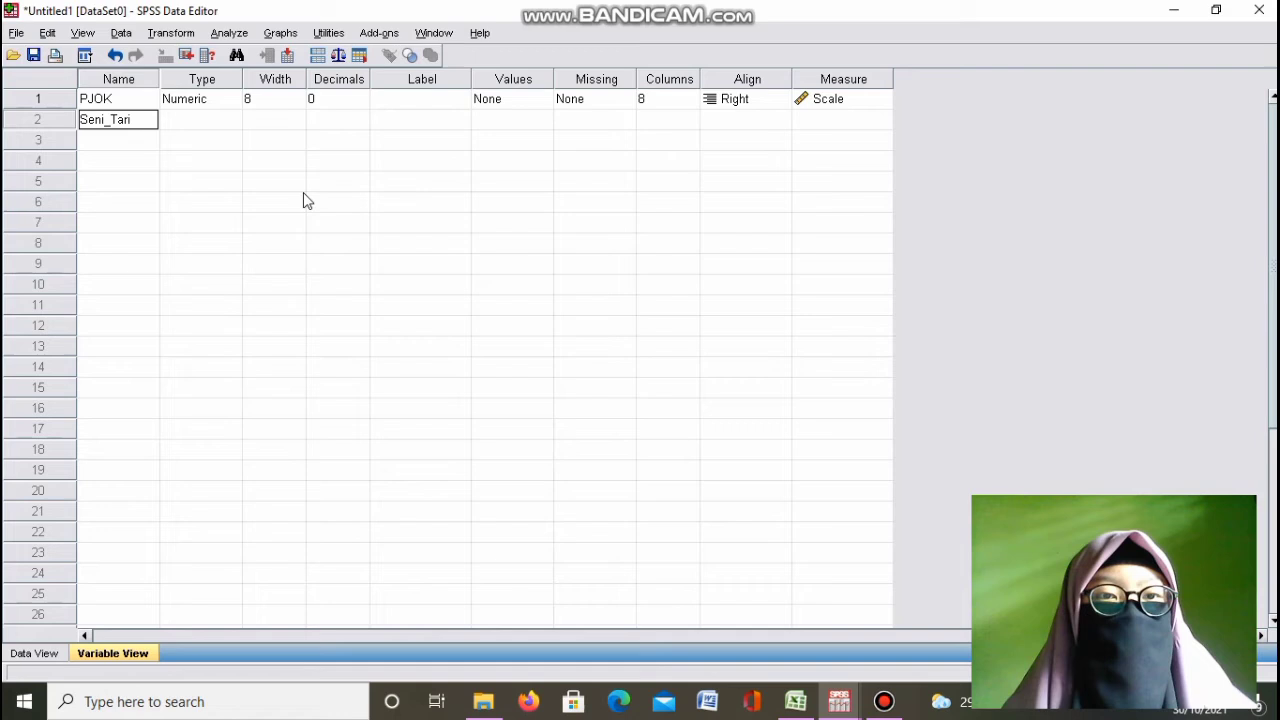
left_click(386, 356)
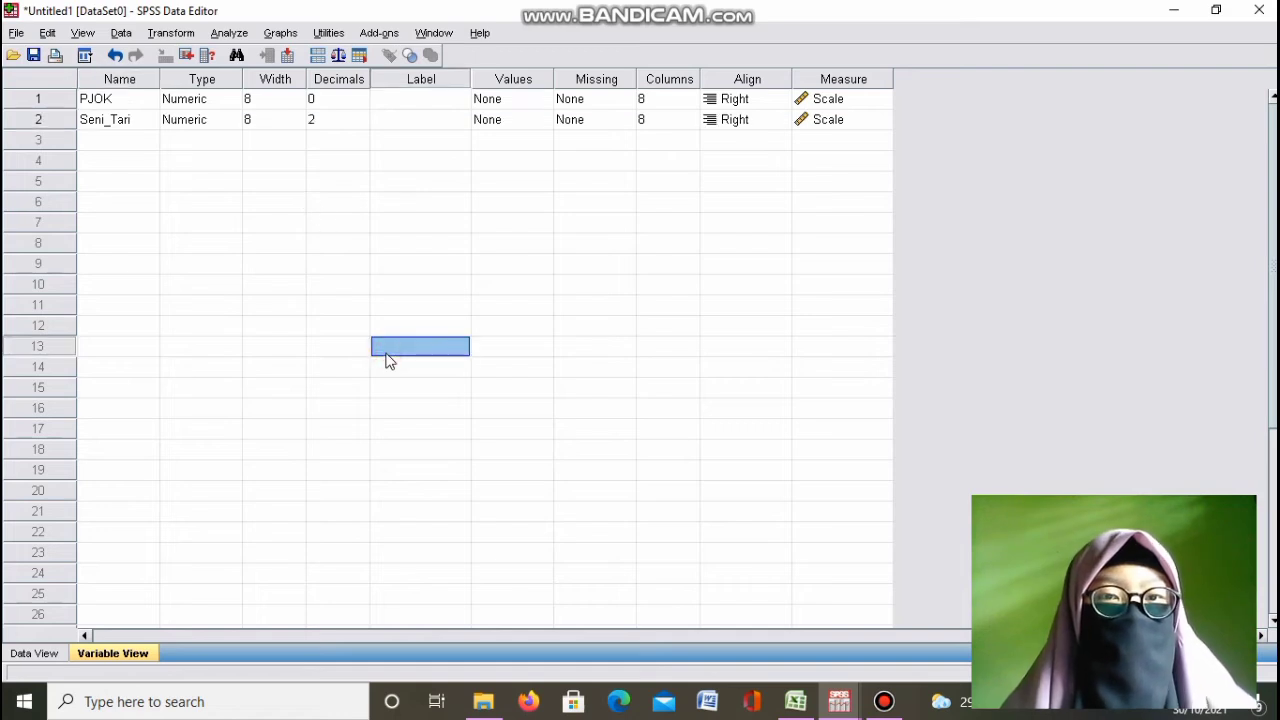
left_click(349, 121)
left_click(365, 124)
left_click(365, 124)
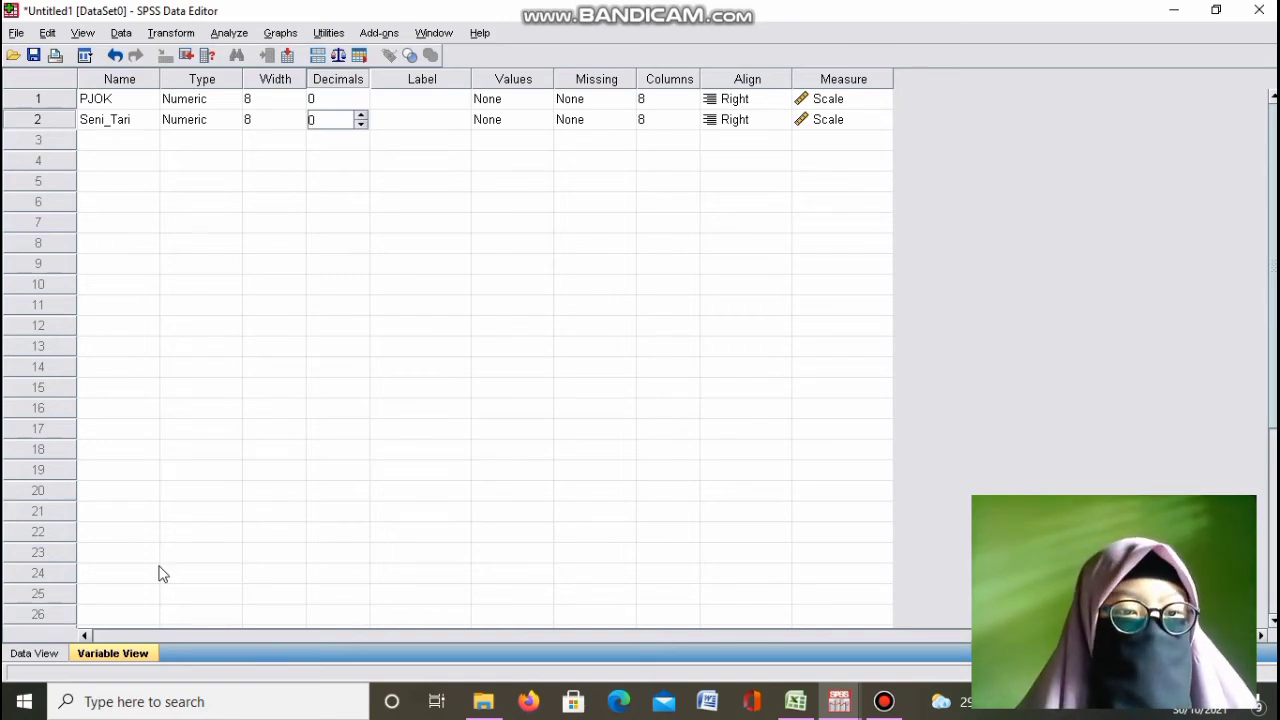
- Show the data grid for the new variables, and copy the Nilai PJOK scores in O3:O21 from the Excel Latihan sheet
left_click(38, 656)
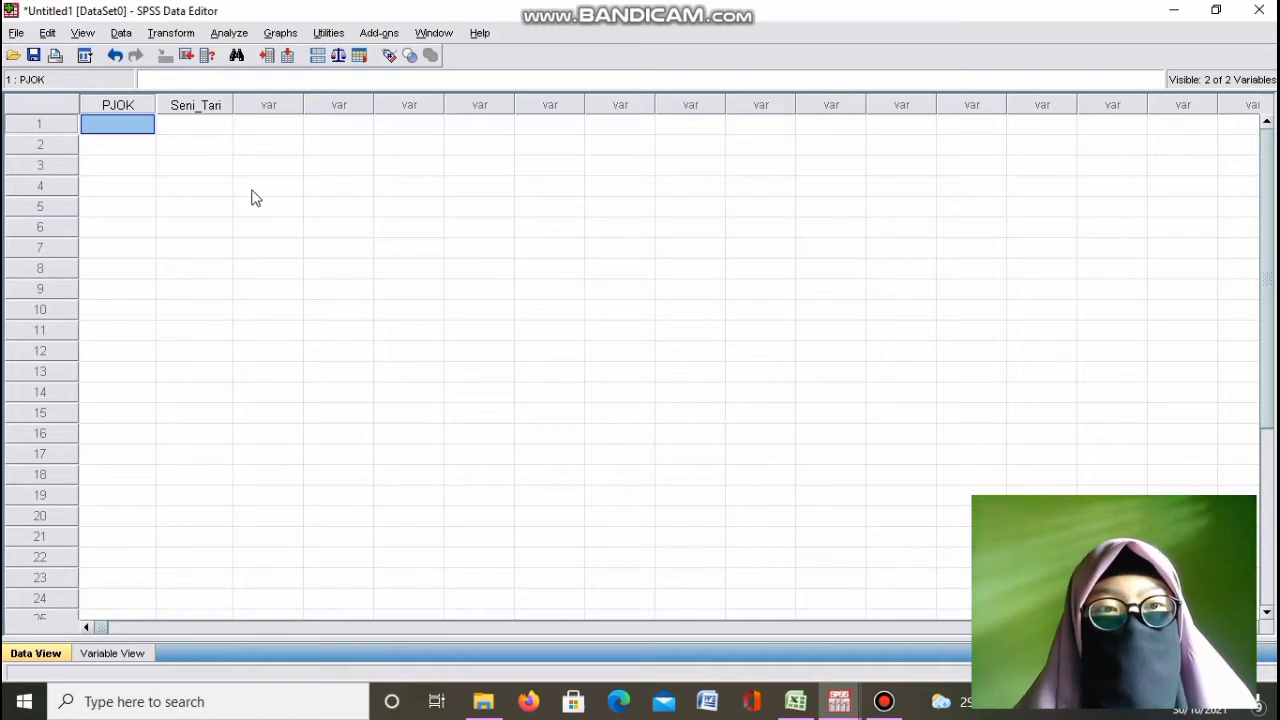
left_click(797, 703)
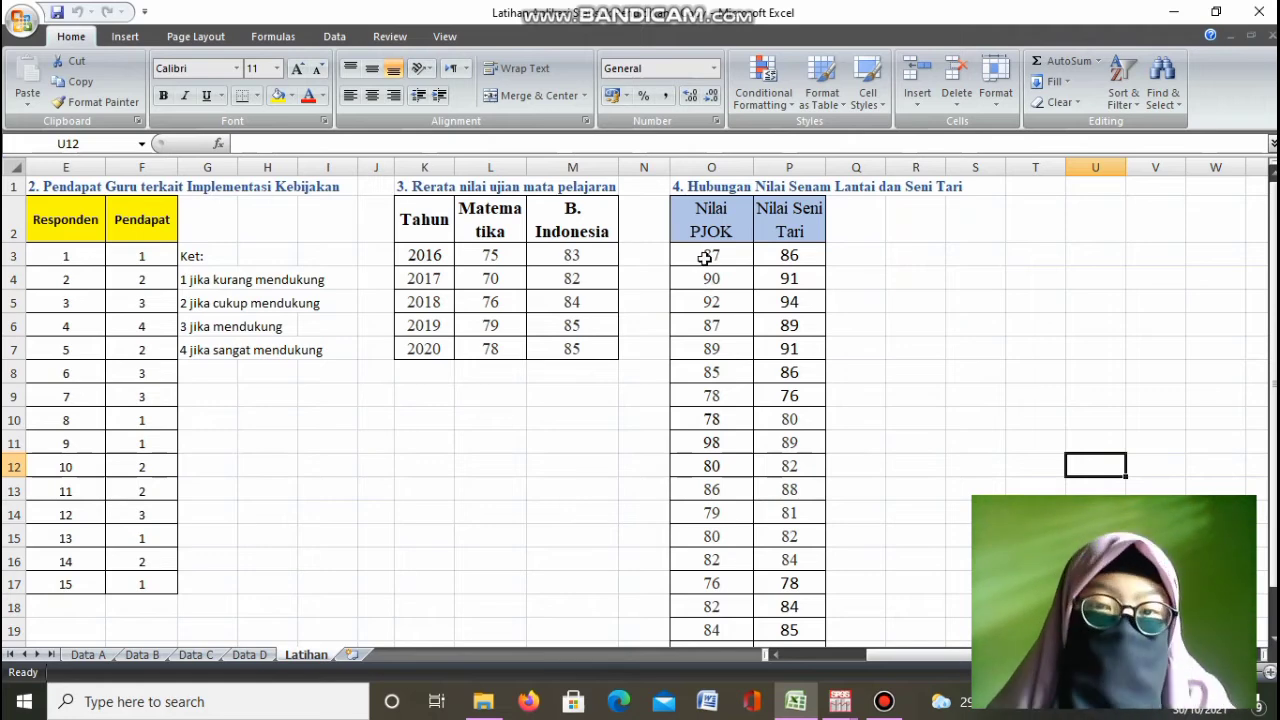
left_click_drag(705, 253, 714, 605)
key("ctrl+c")
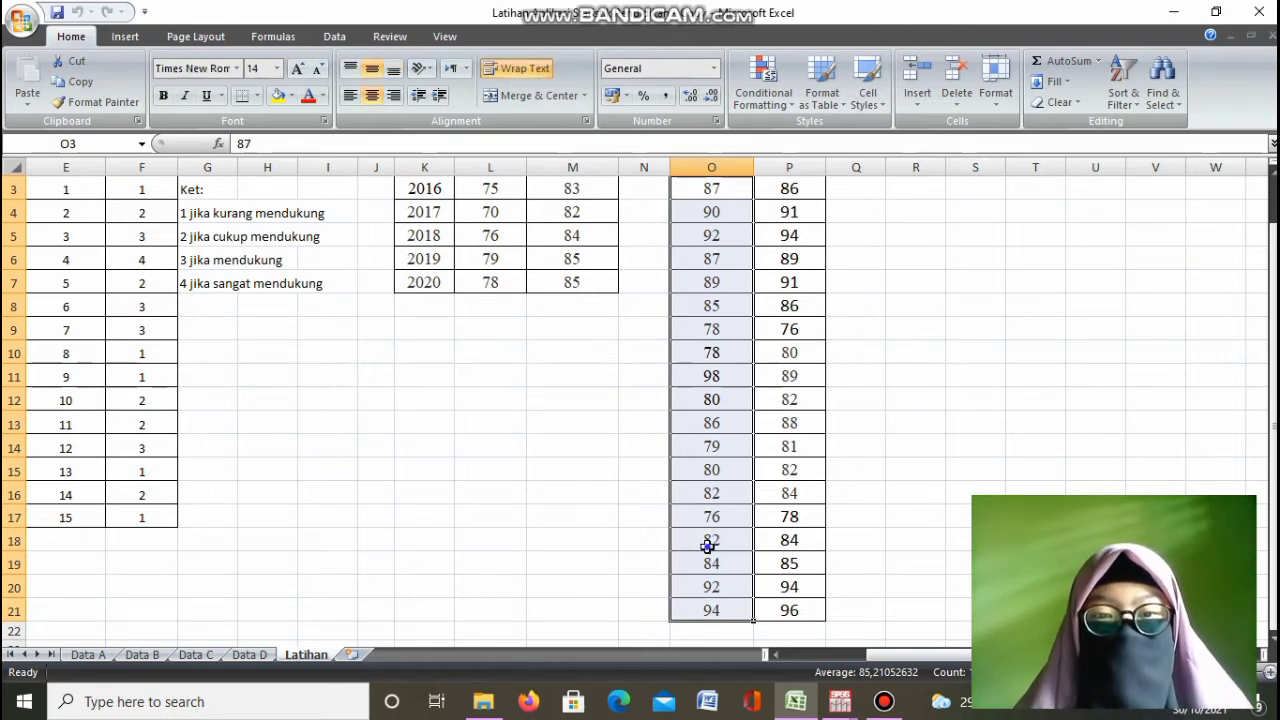
right_click(707, 548)
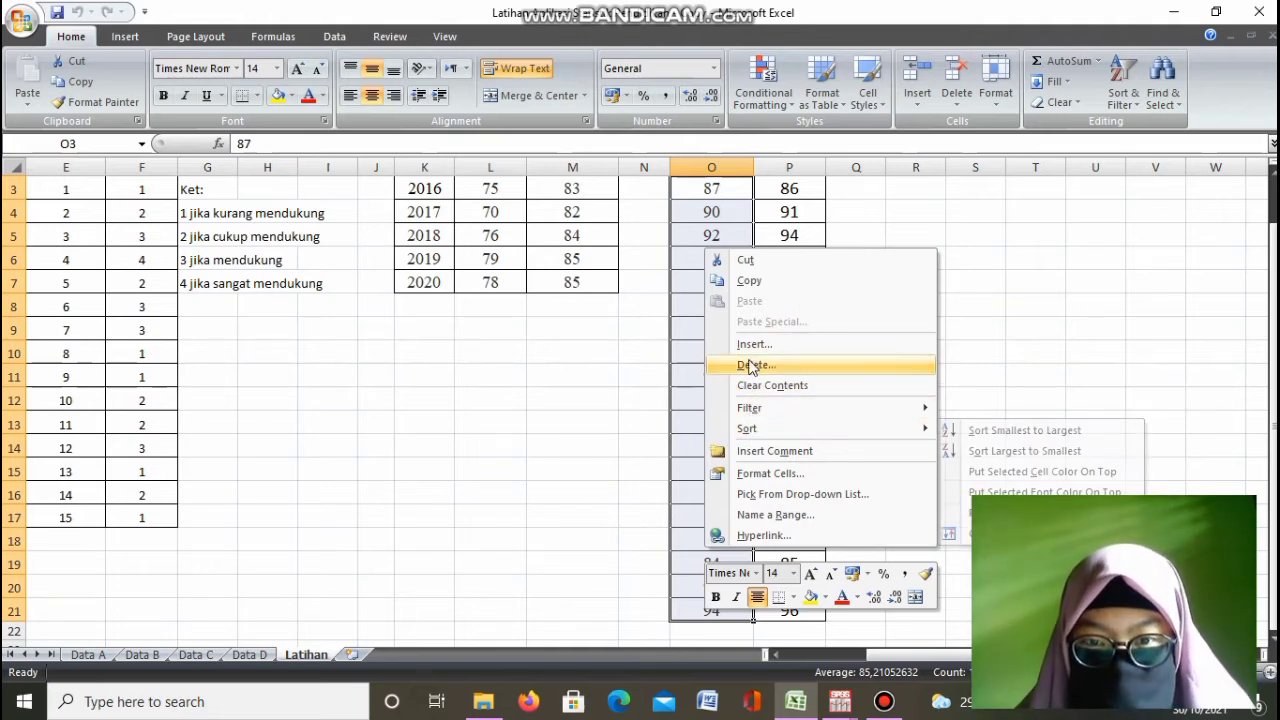
left_click(748, 280)
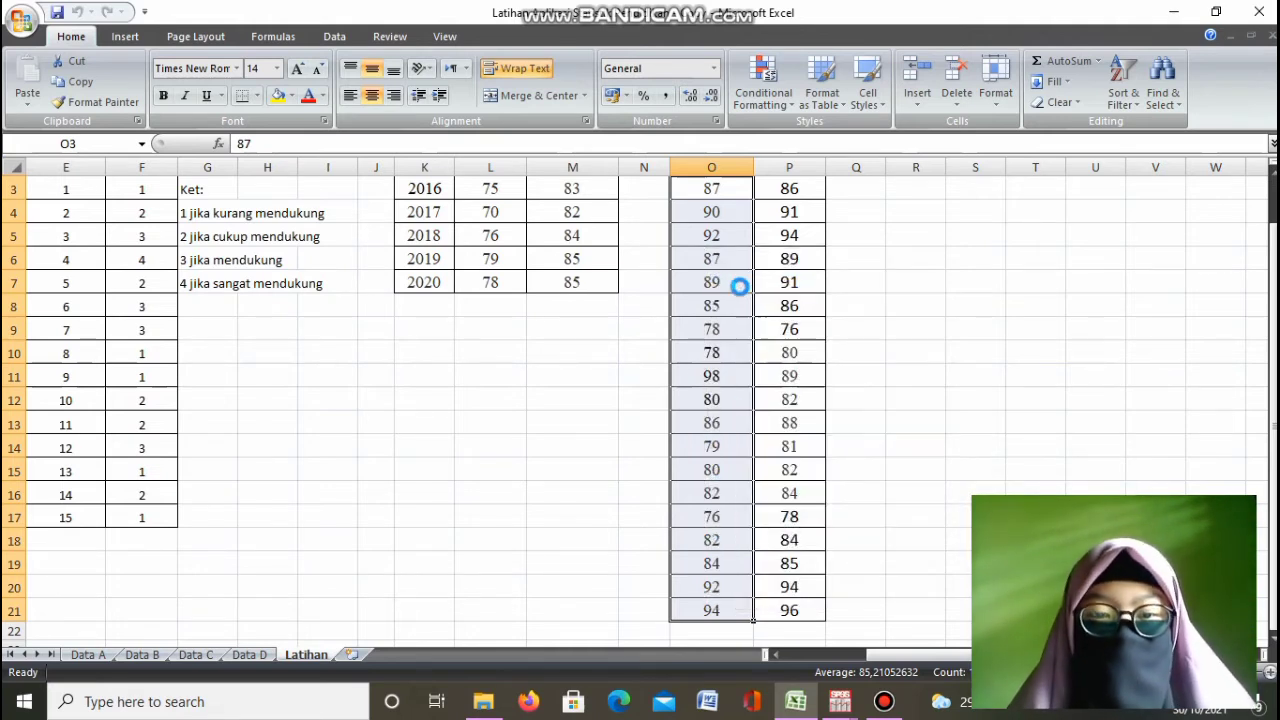
- Switch back to the SPSS data editor and paste the copied scores into the PJOK column from row 1
left_click(838, 704)
left_click(640, 651)
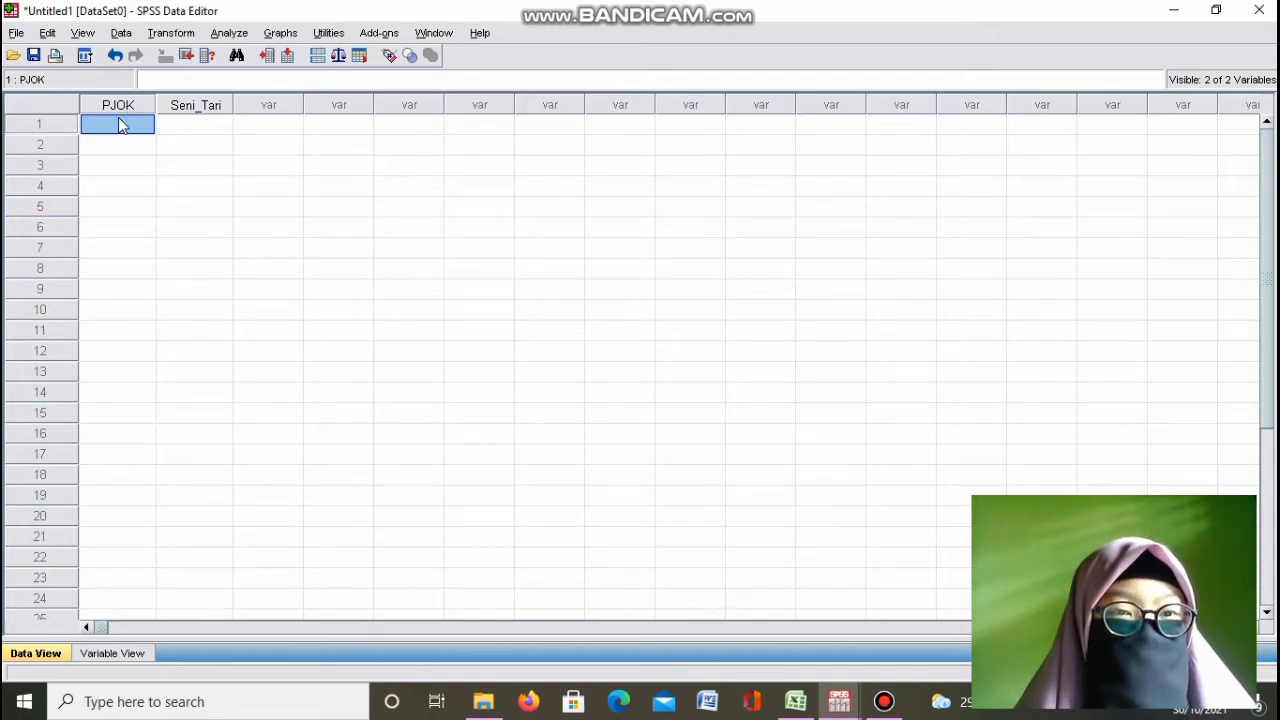
right_click(121, 125)
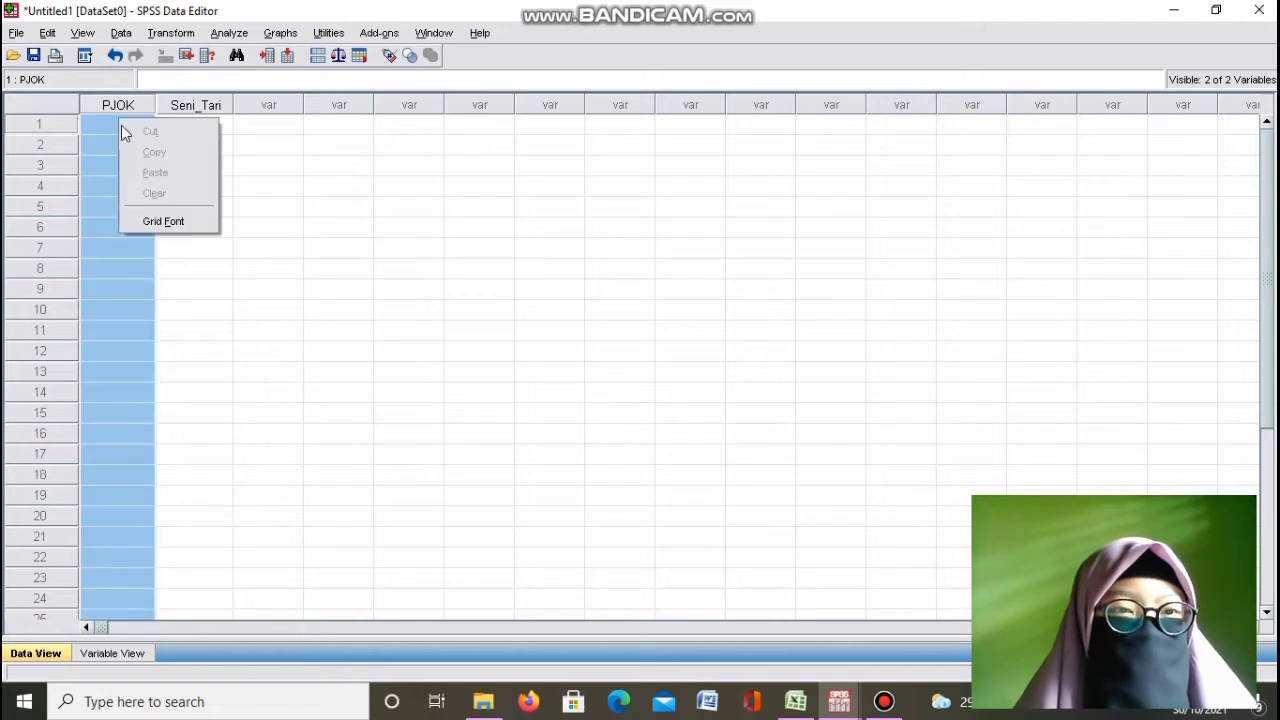
left_click(97, 167)
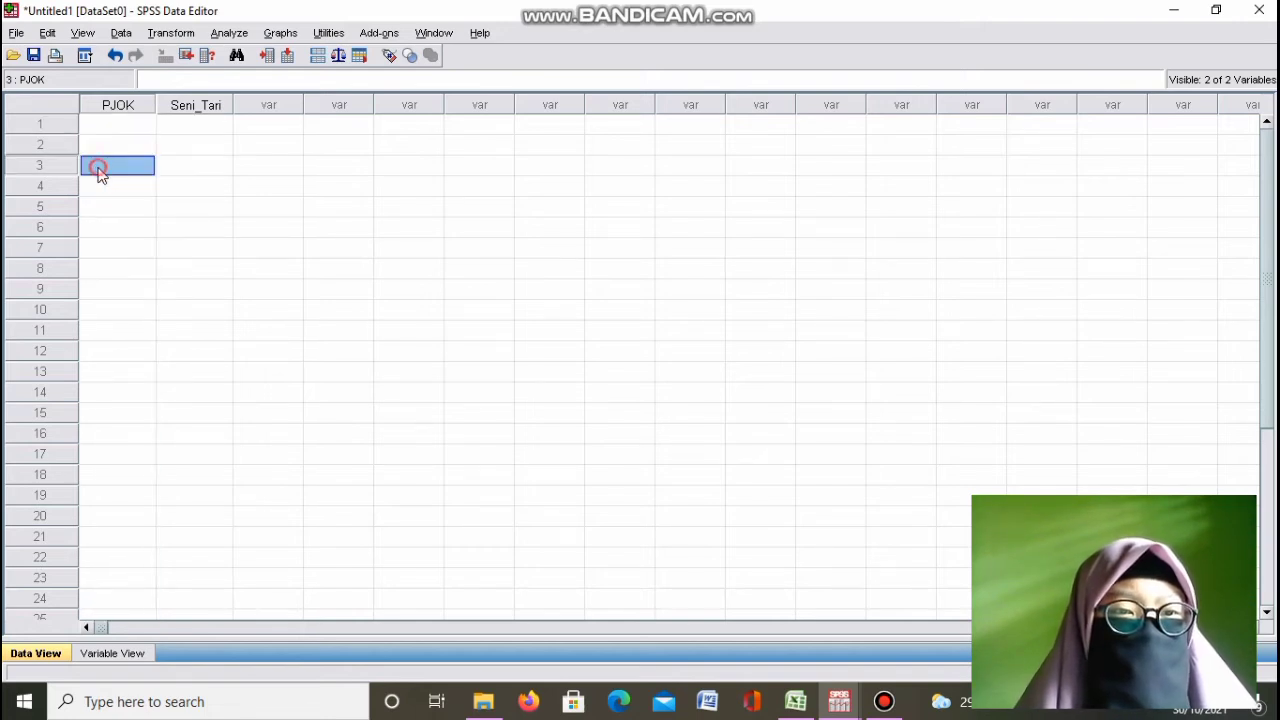
left_click(116, 126)
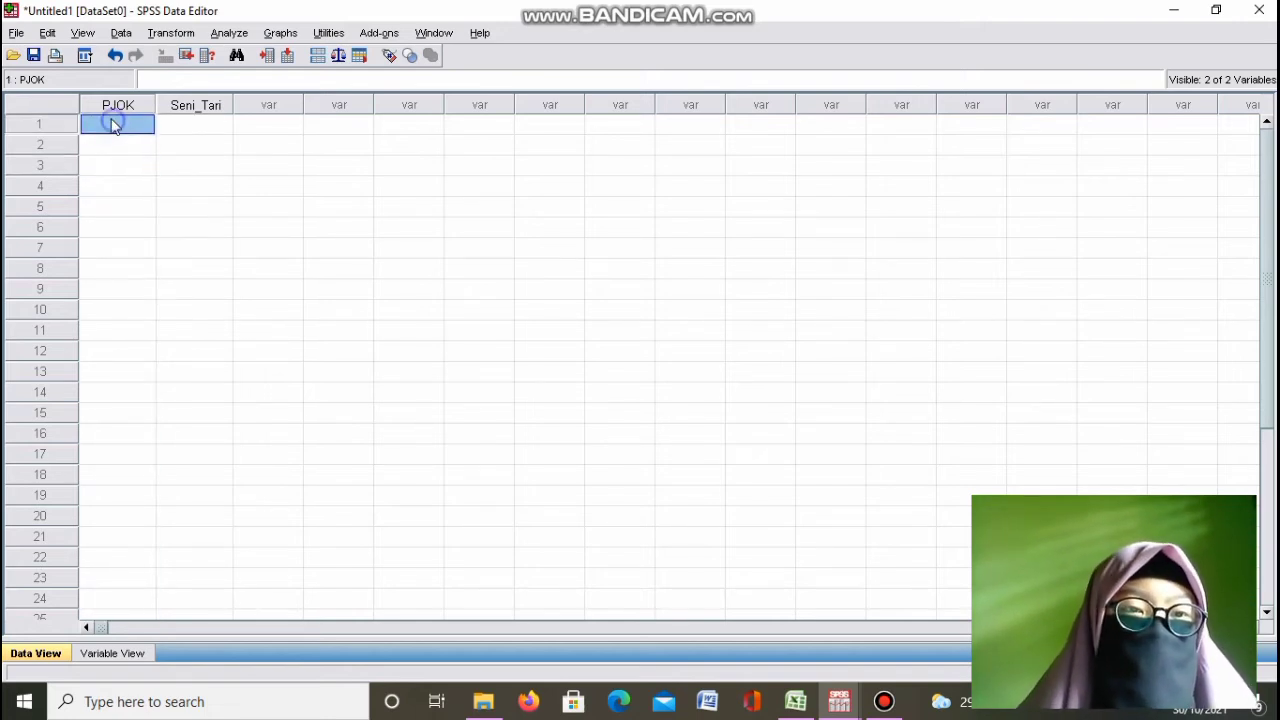
right_click(111, 118)
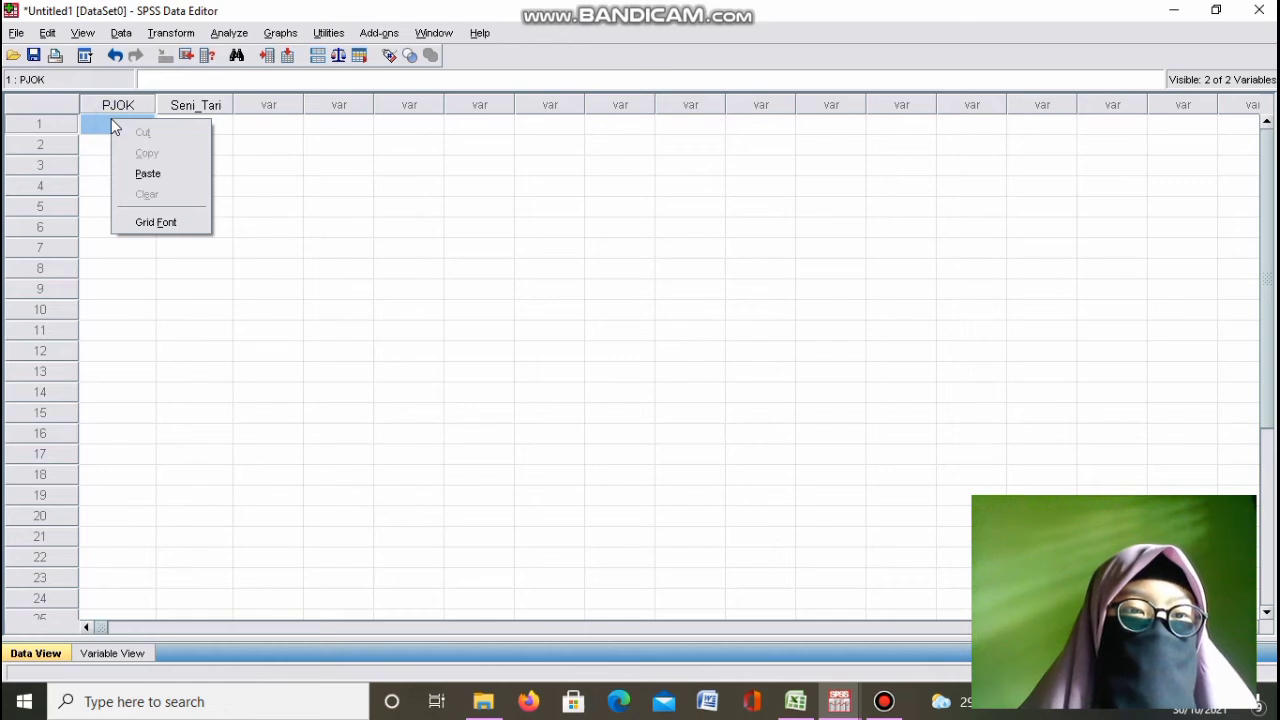
left_click(147, 175)
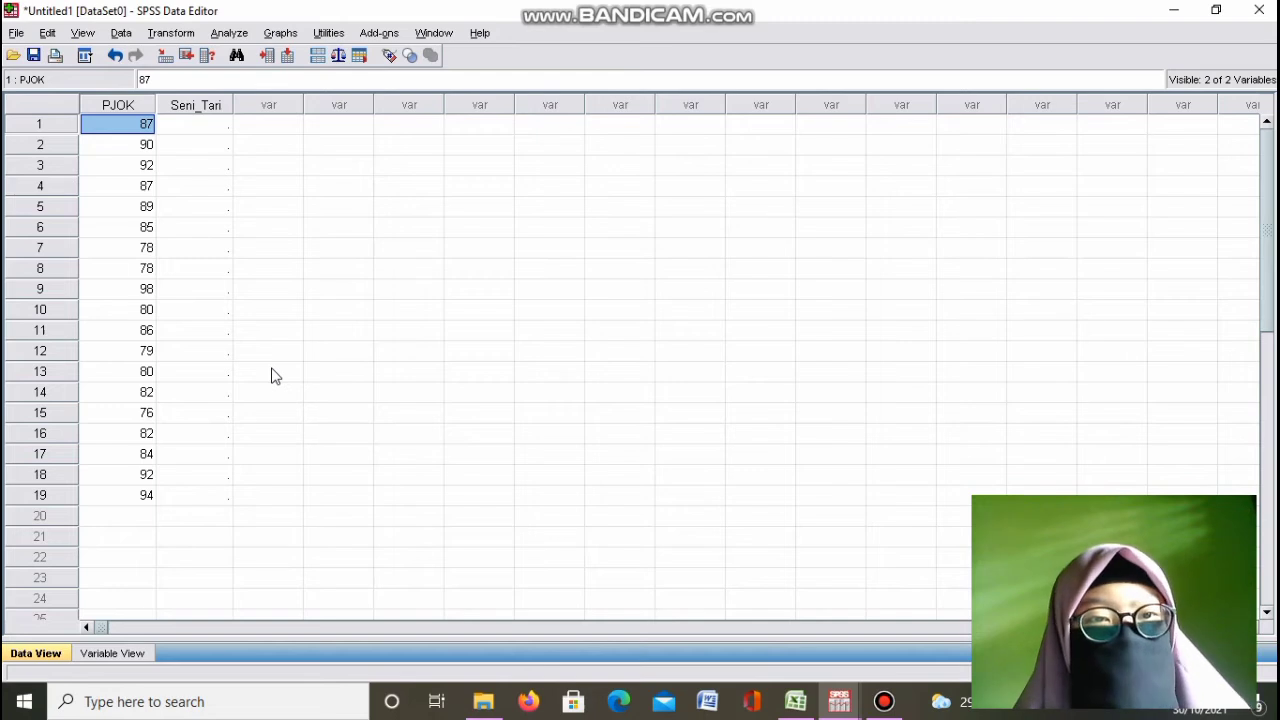
- Switch to Excel and copy the Nilai Seni Tari scores in P3:P21
left_click(800, 698)
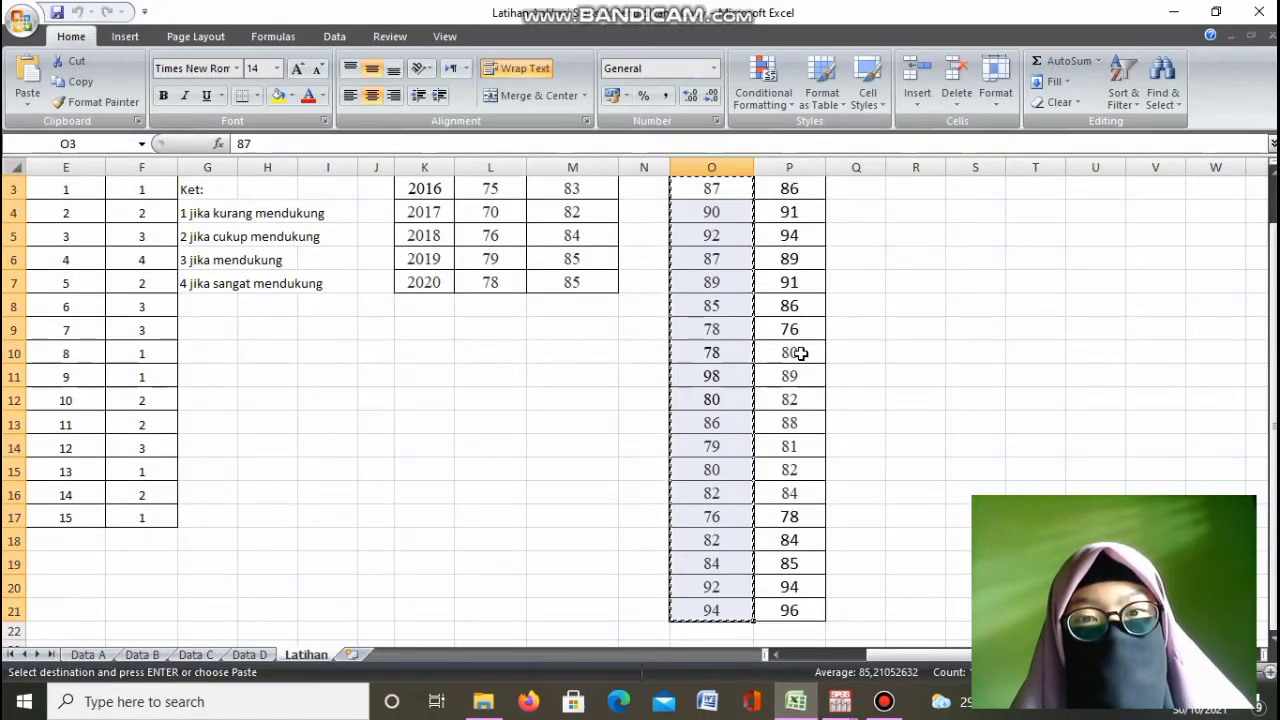
left_click(789, 207)
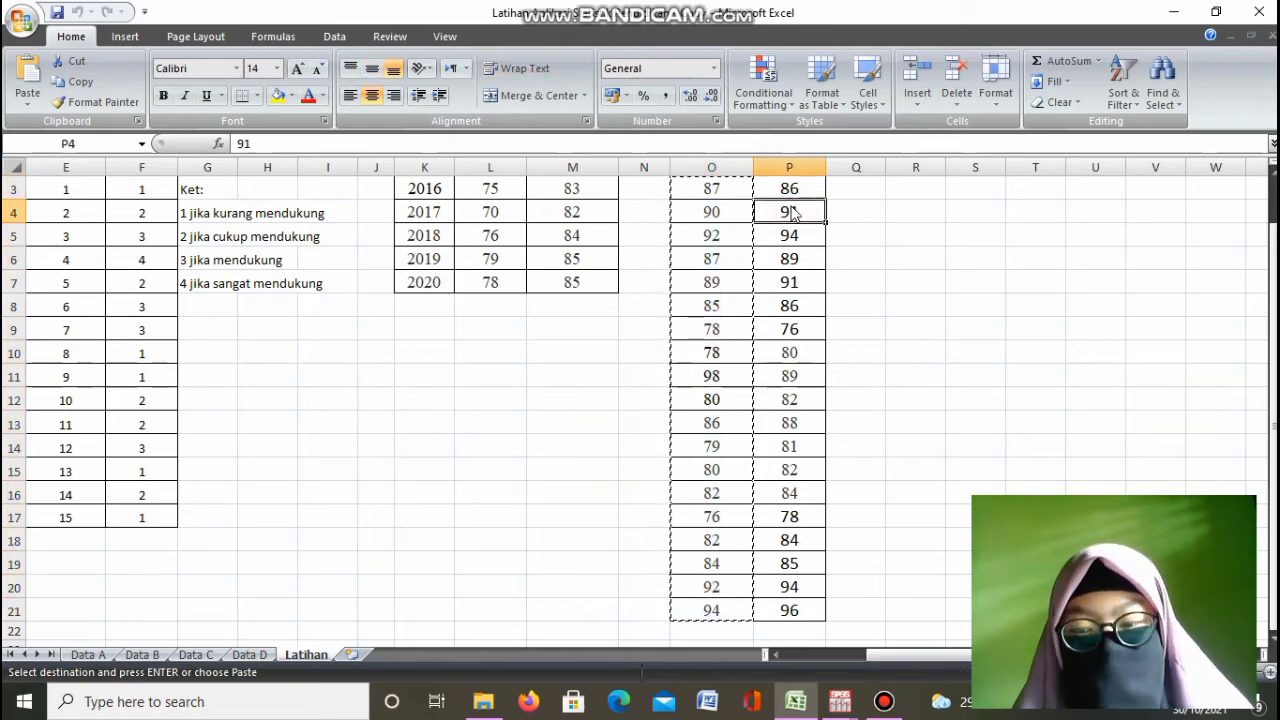
key("Up")
key("Up")
key("Up")
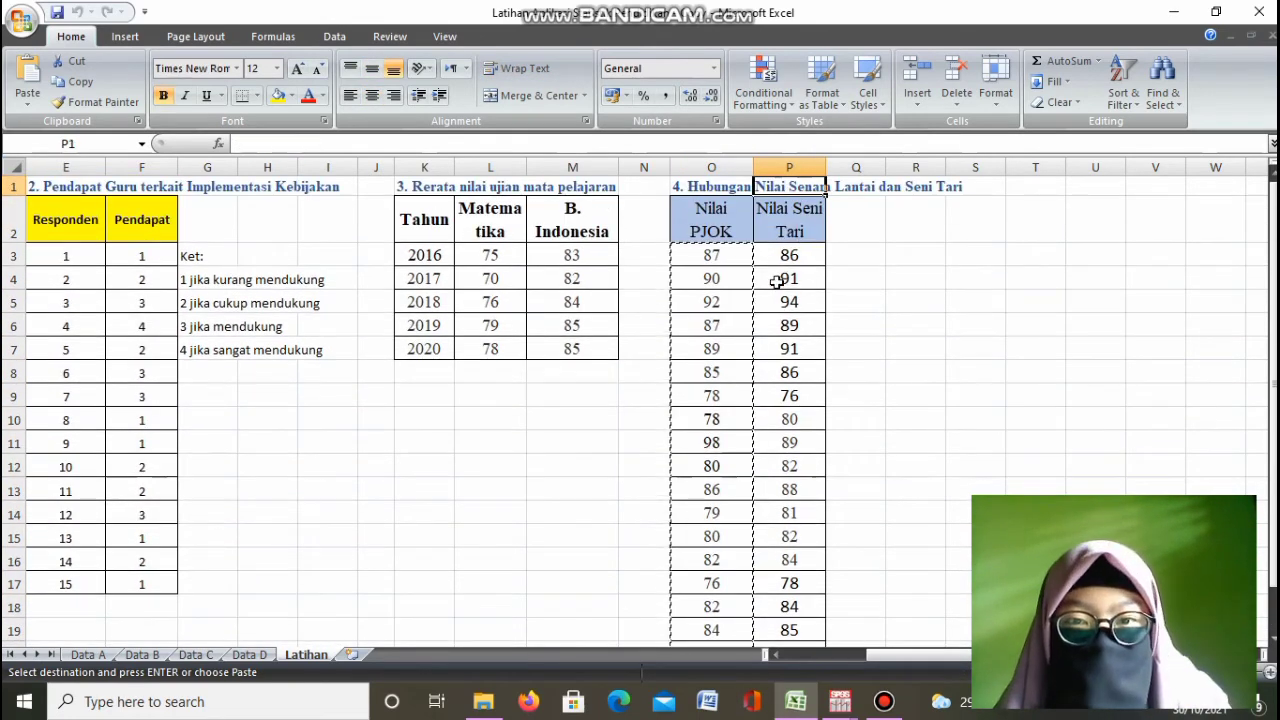
left_click_drag(776, 260, 783, 604)
right_click(782, 560)
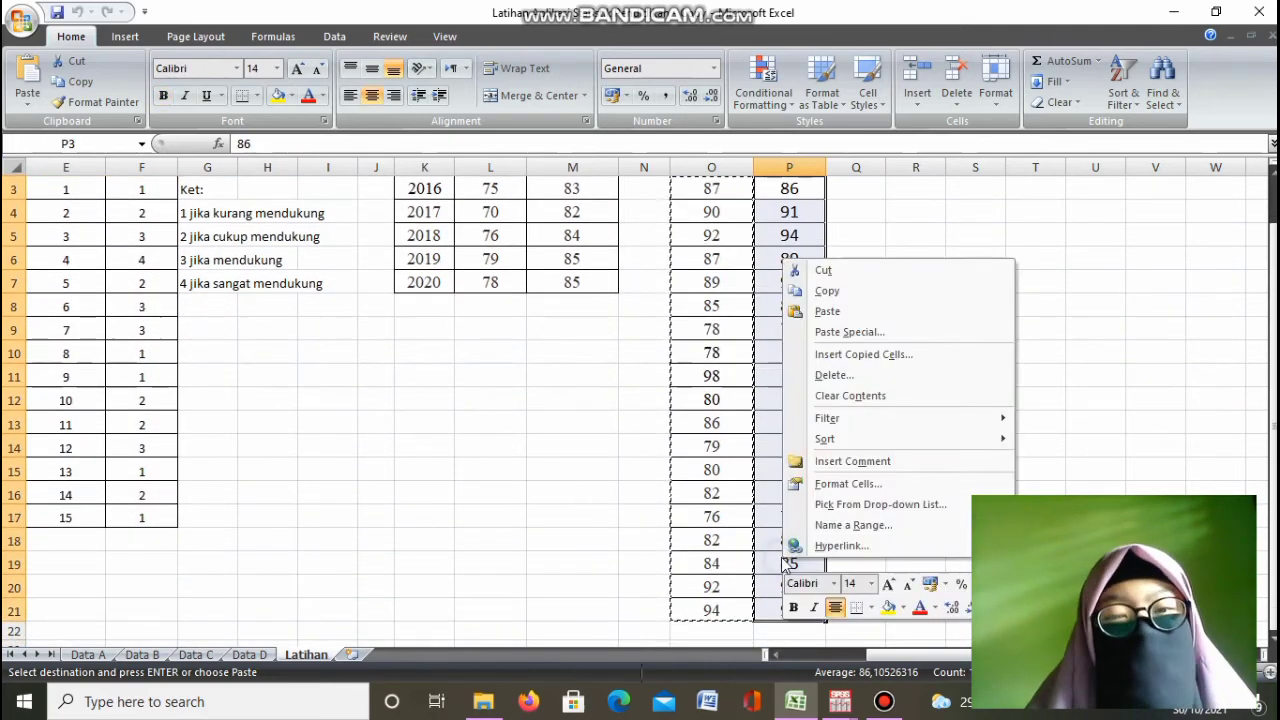
left_click(830, 292)
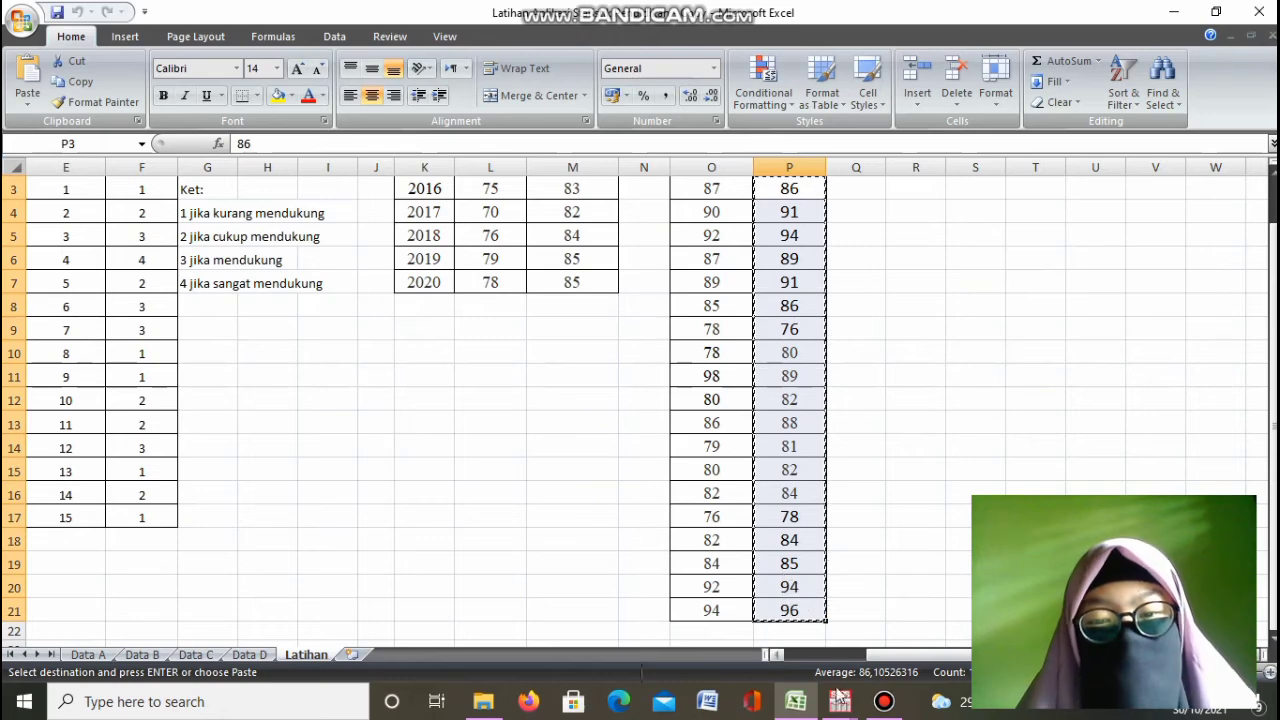
- Switch back to the SPSS data editor and paste the copied scores into the Seni_Tari column from row 1
mouse_move(838, 703)
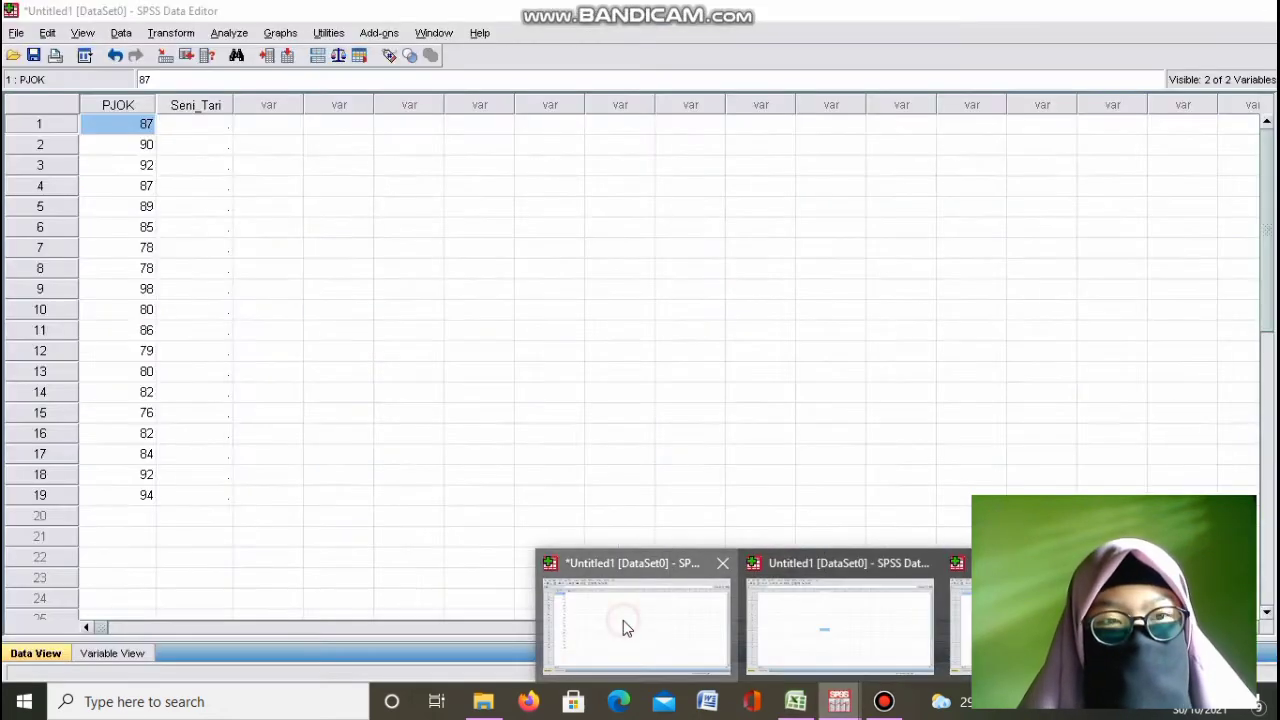
left_click(623, 620)
left_click(200, 132)
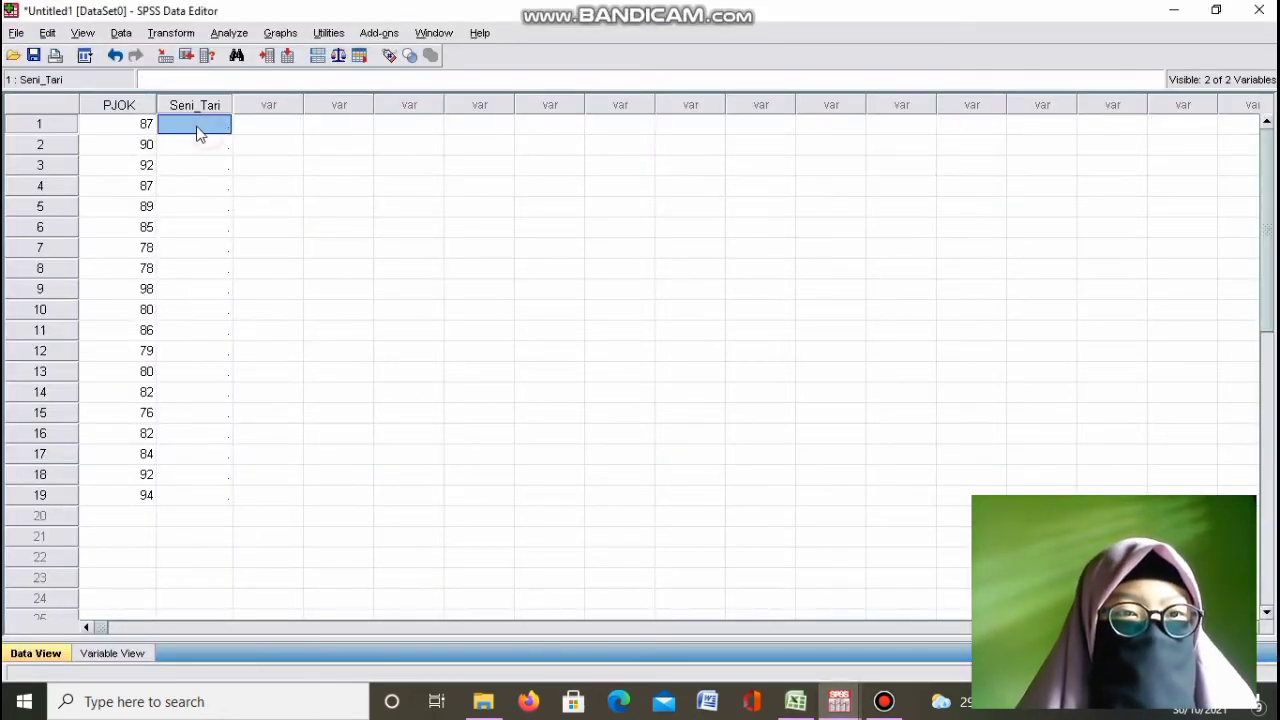
right_click(195, 132)
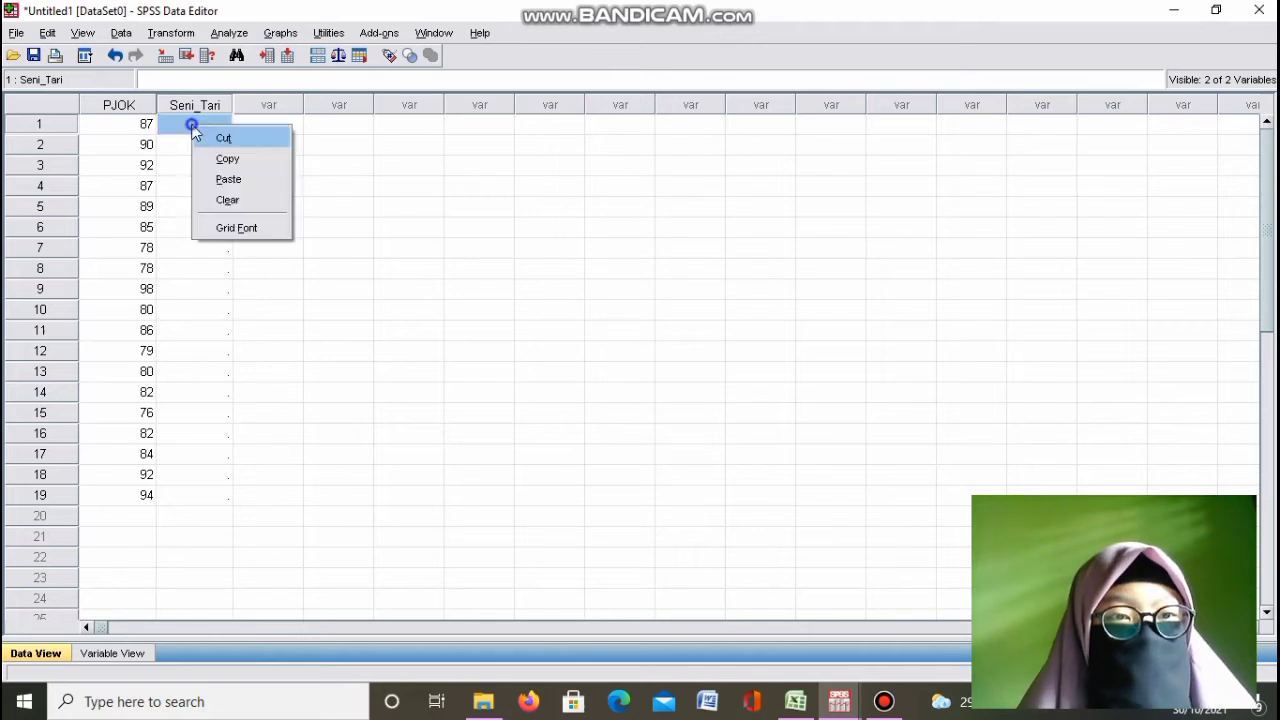
left_click(228, 180)
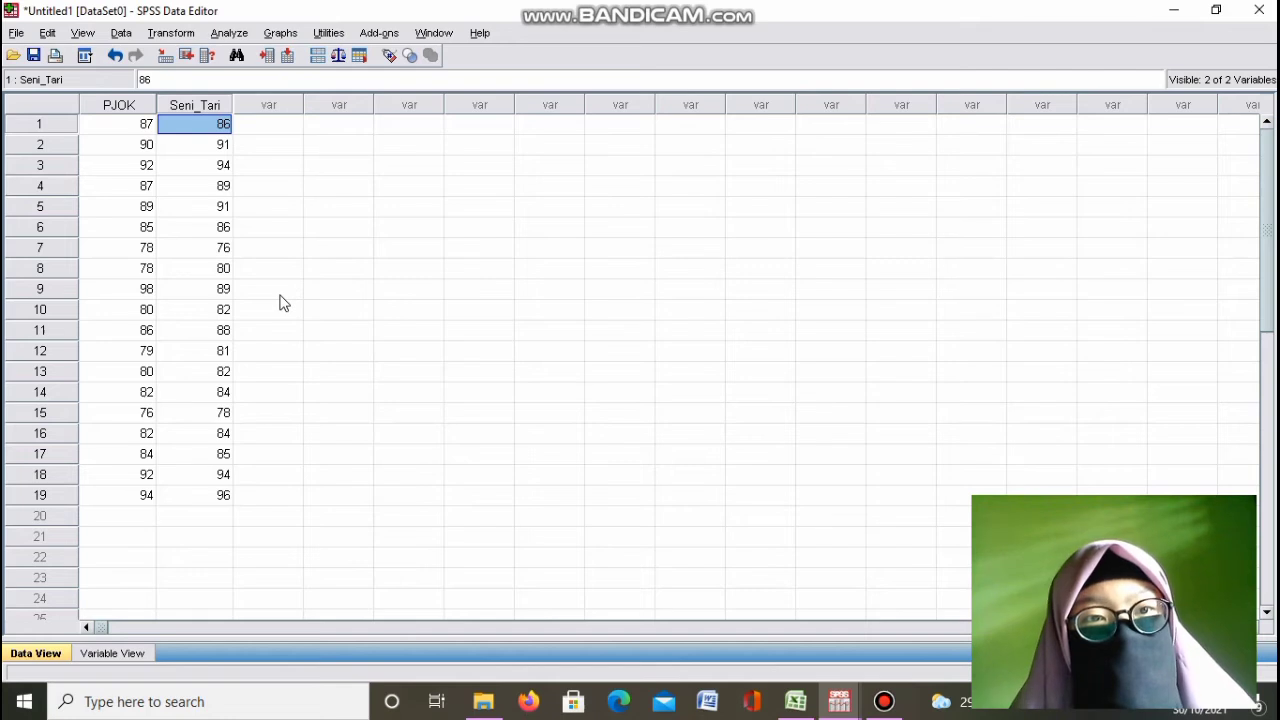
- Open the Frequencies analysis from the descriptive statistics for the PJOK and Seni_Tari data
left_click(229, 33)
mouse_move(271, 77)
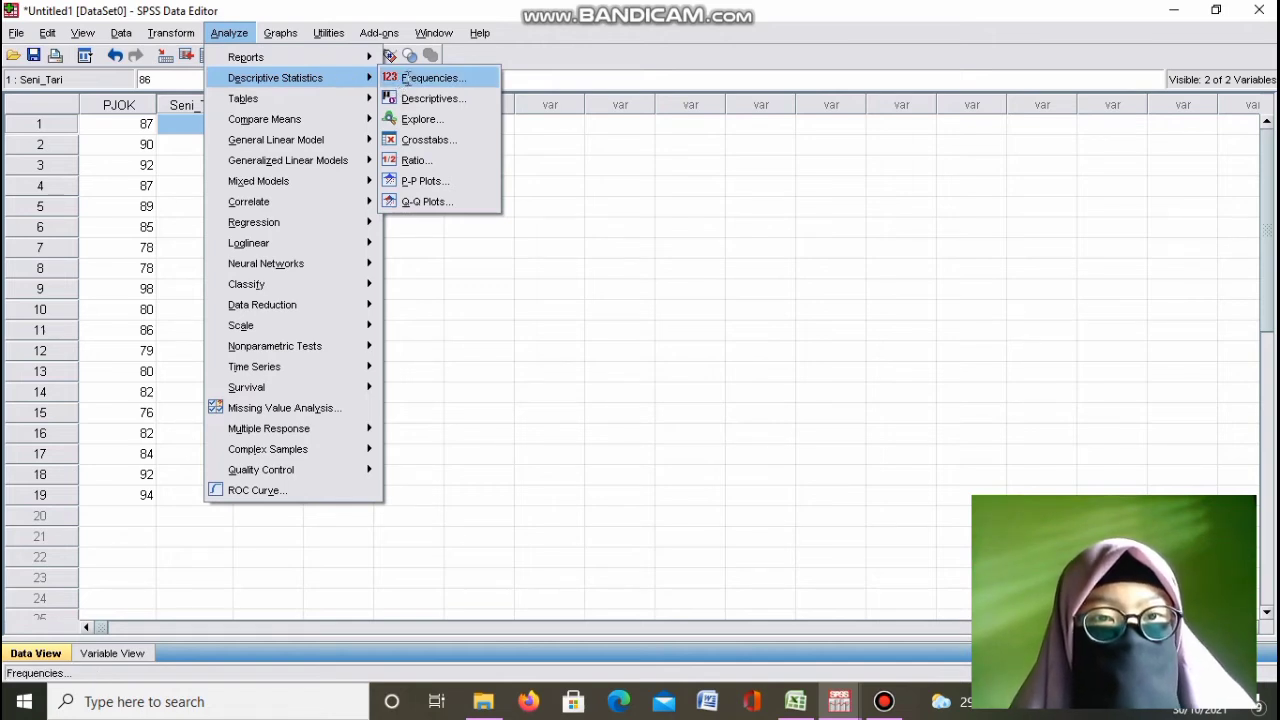
left_click(433, 77)
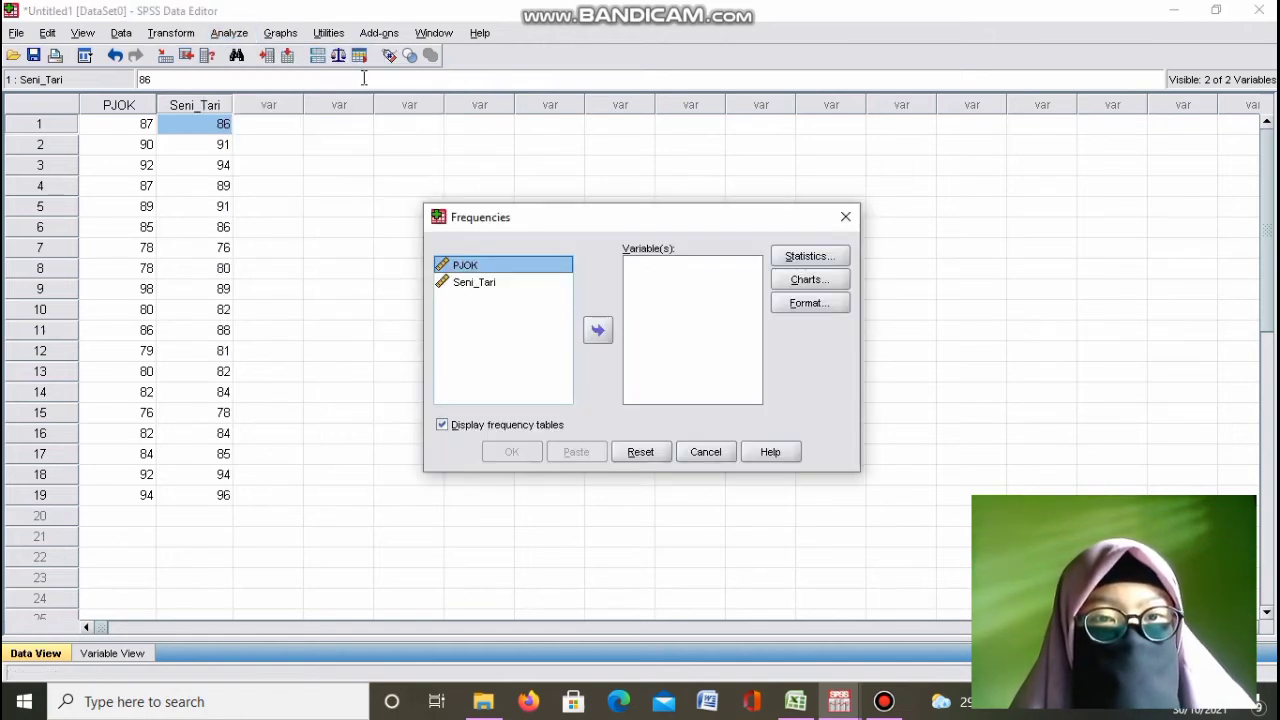
- Add PJOK and Seni_Tari as the variables for the Frequencies analysis
left_click(597, 331)
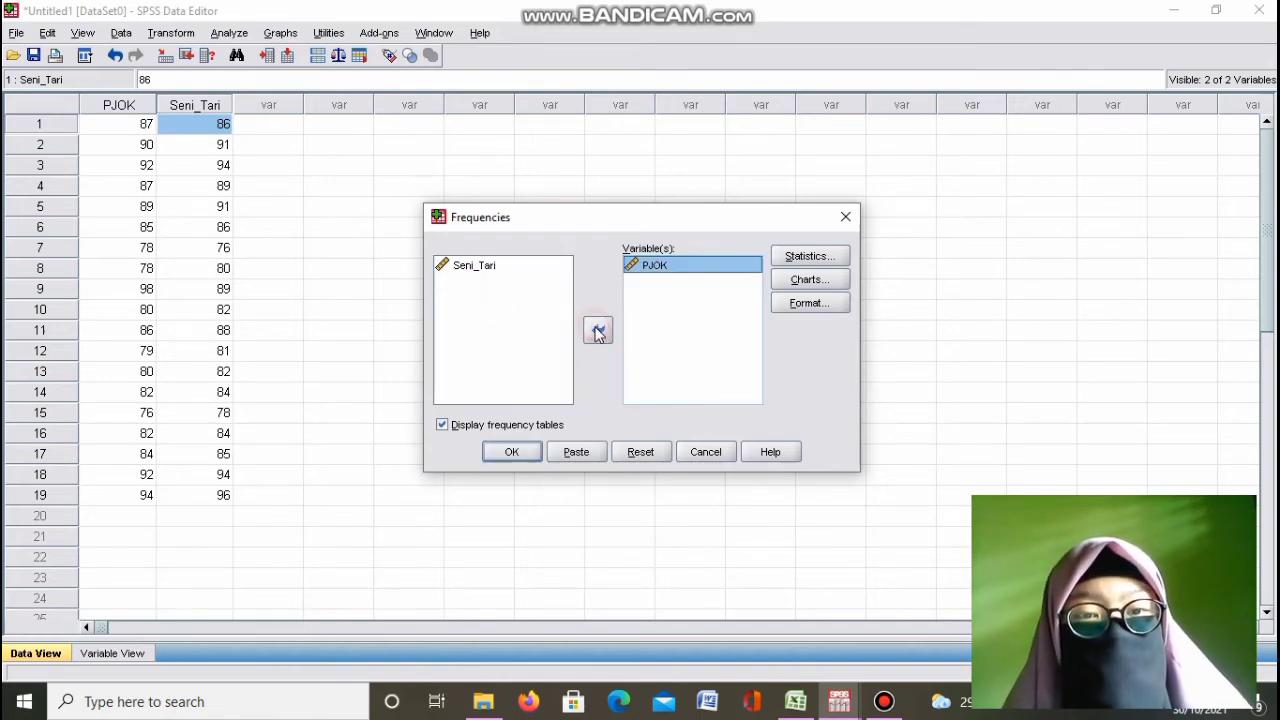
left_click(519, 266)
left_click(598, 330)
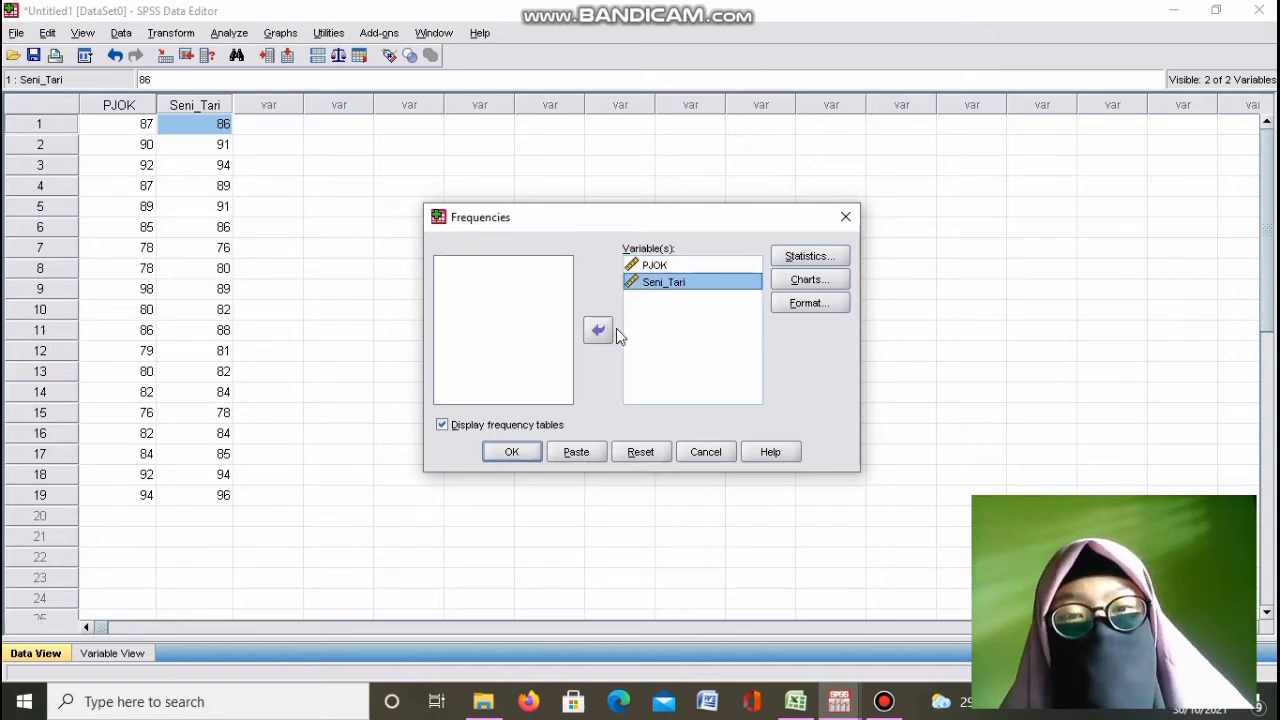
- In the Frequencies statistics options, enable Quartiles and the Mean, Median, Mode and Sum measures
left_click(790, 260)
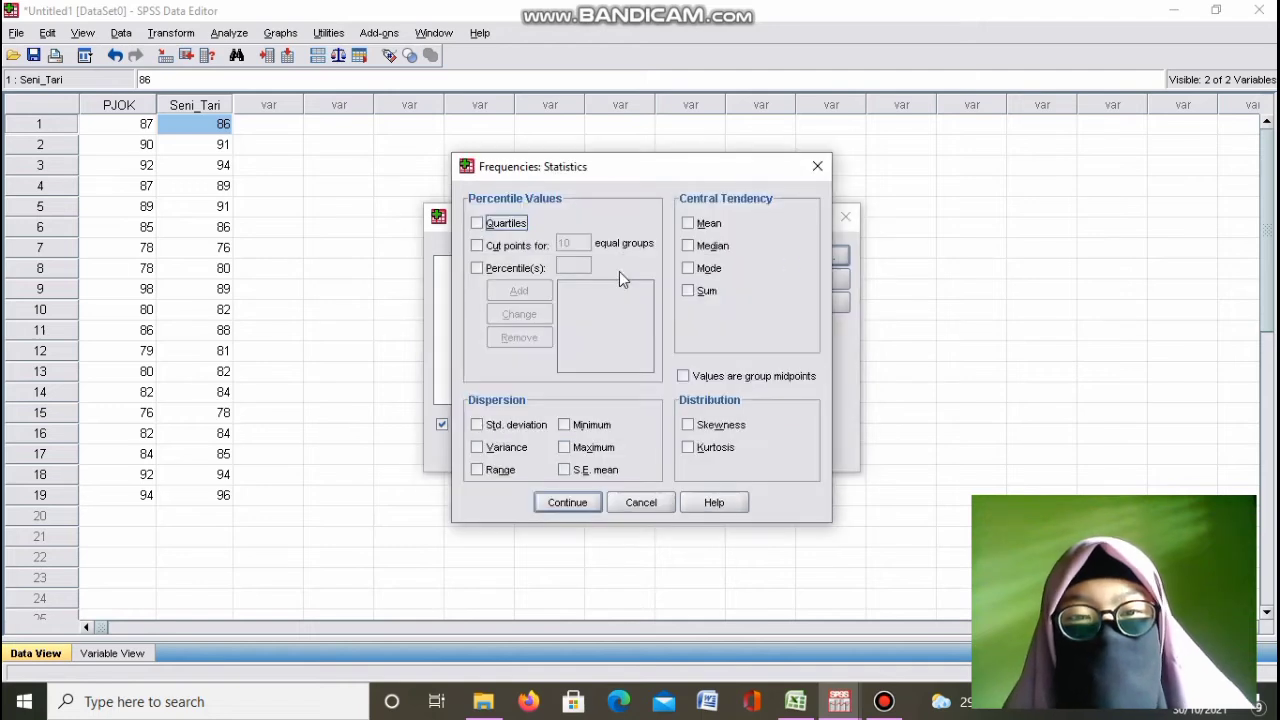
left_click(689, 224)
left_click(688, 246)
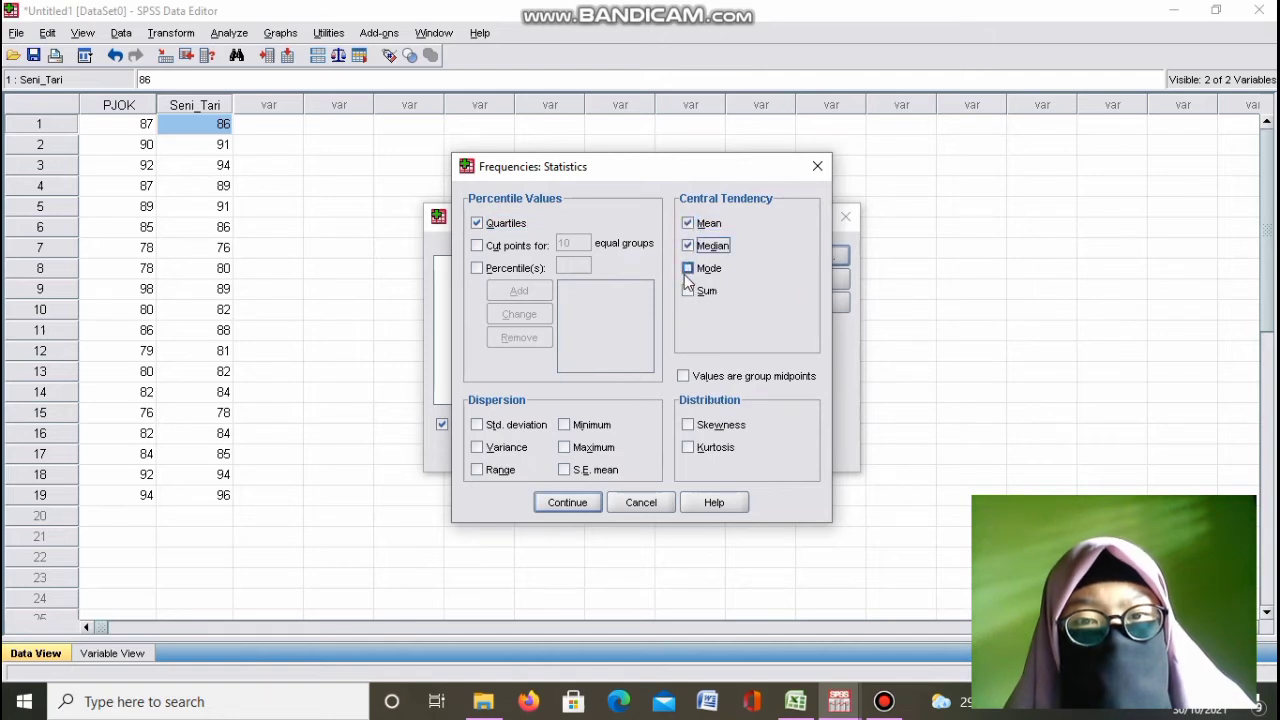
left_click(687, 268)
left_click(688, 291)
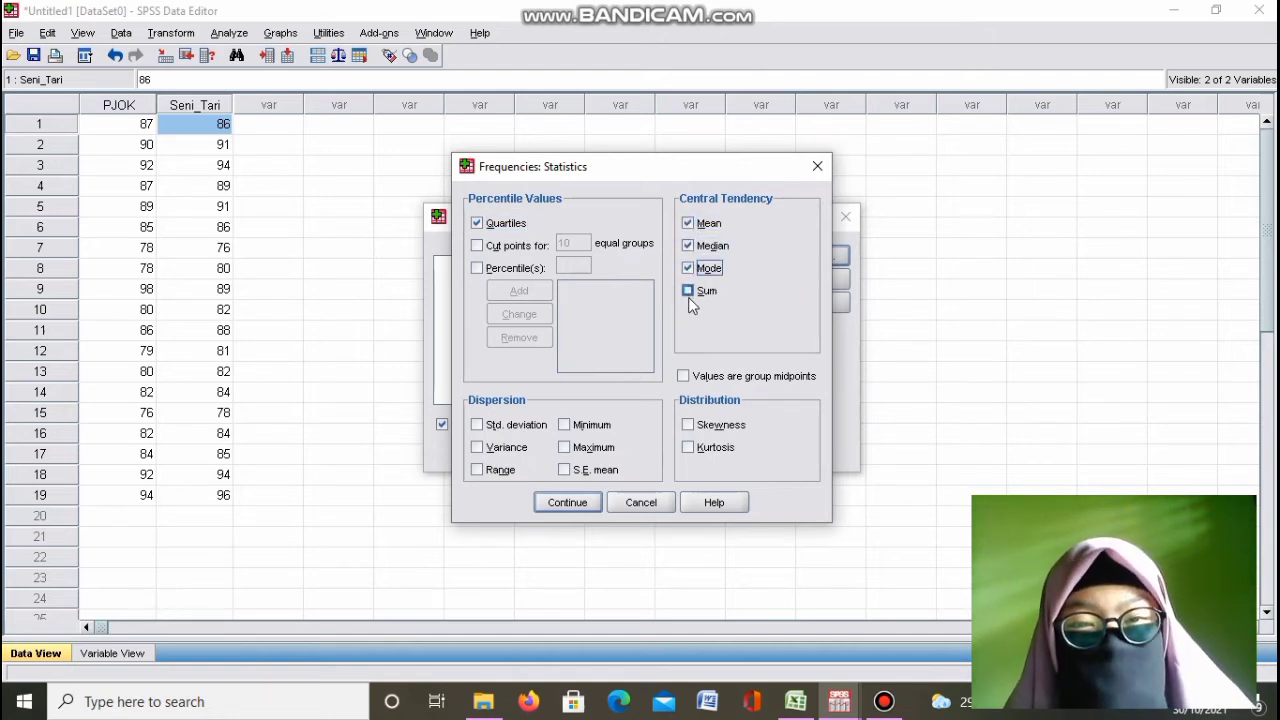
- Enable custom percentiles and add the values 10, 20 and 30 to the list
left_click(478, 268)
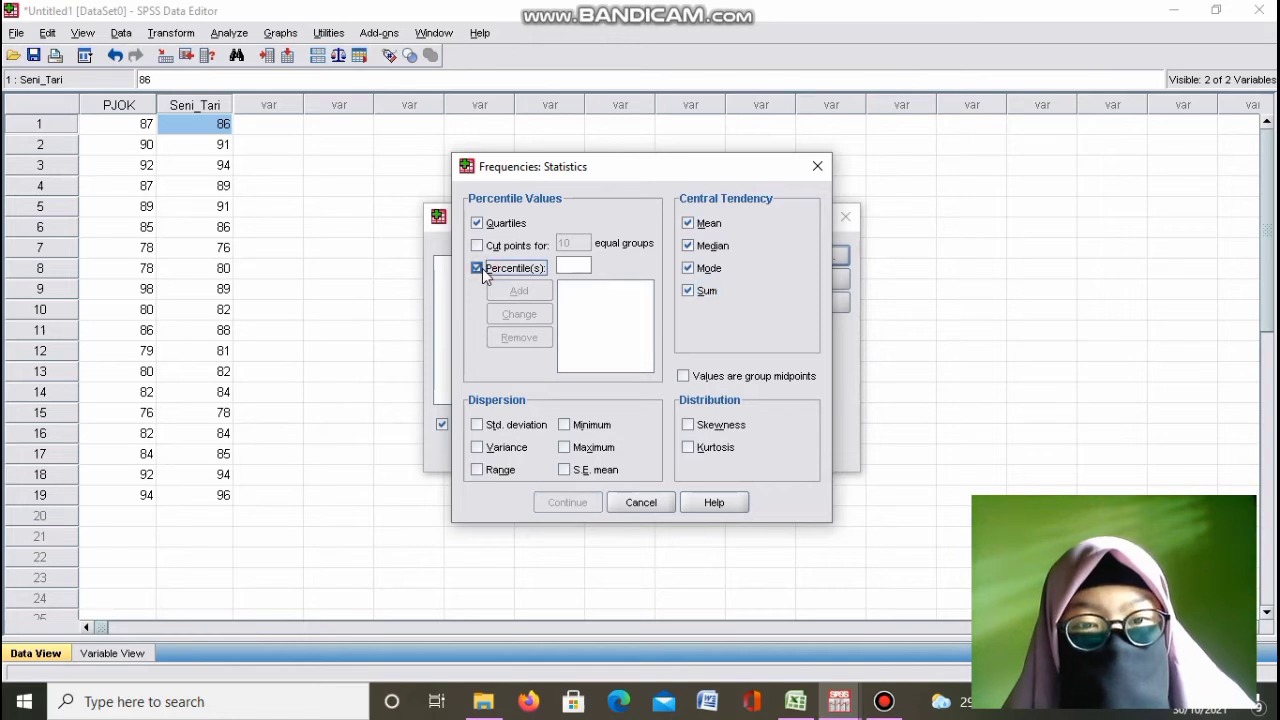
left_click(569, 265)
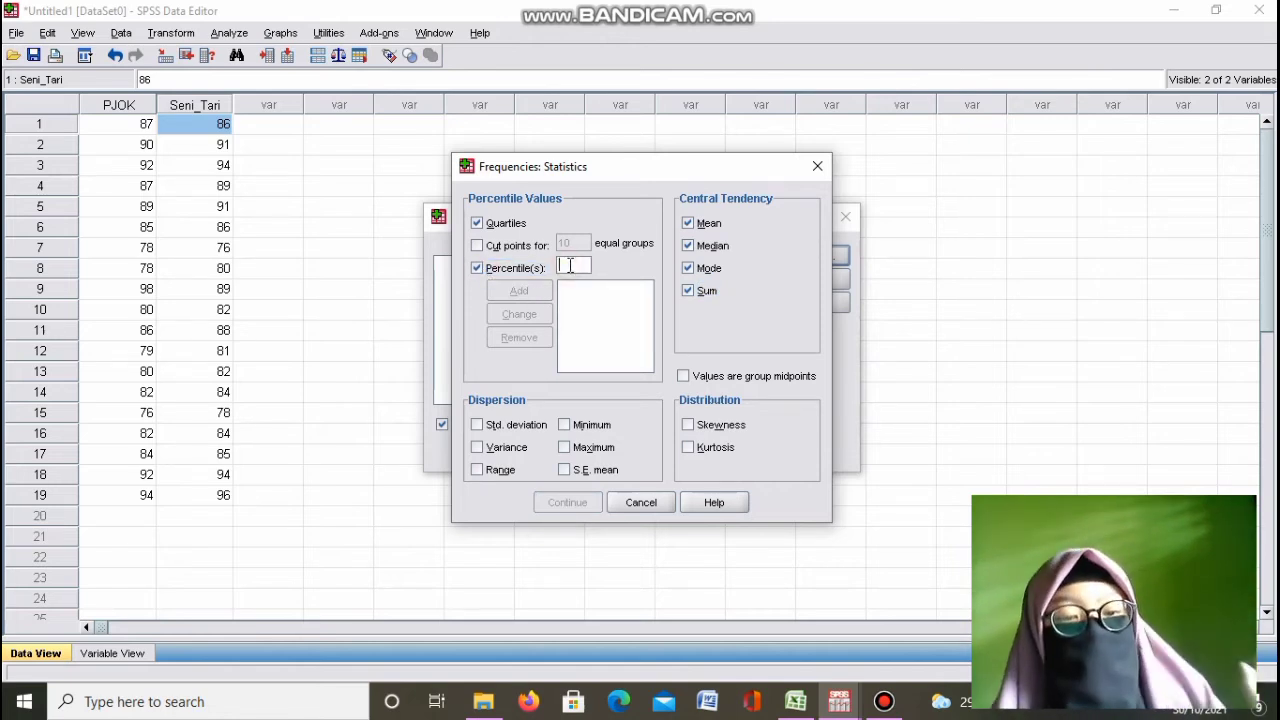
type("10")
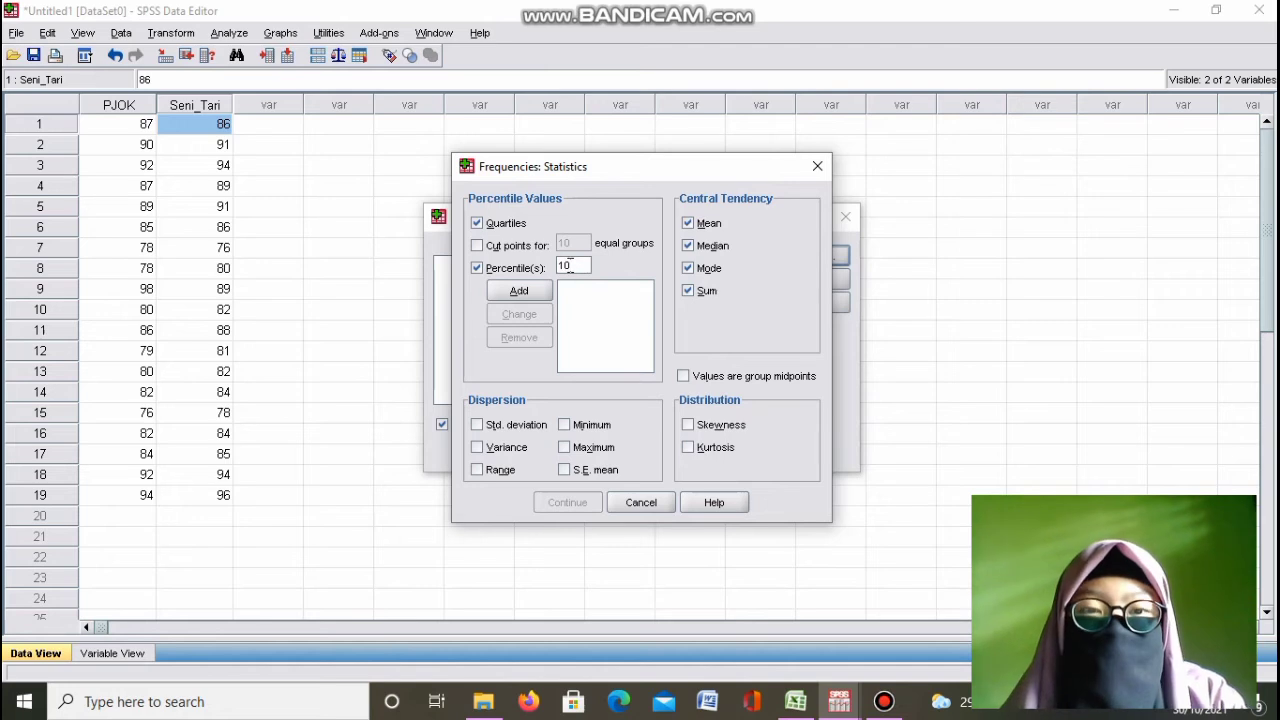
left_click(540, 290)
left_click(572, 263)
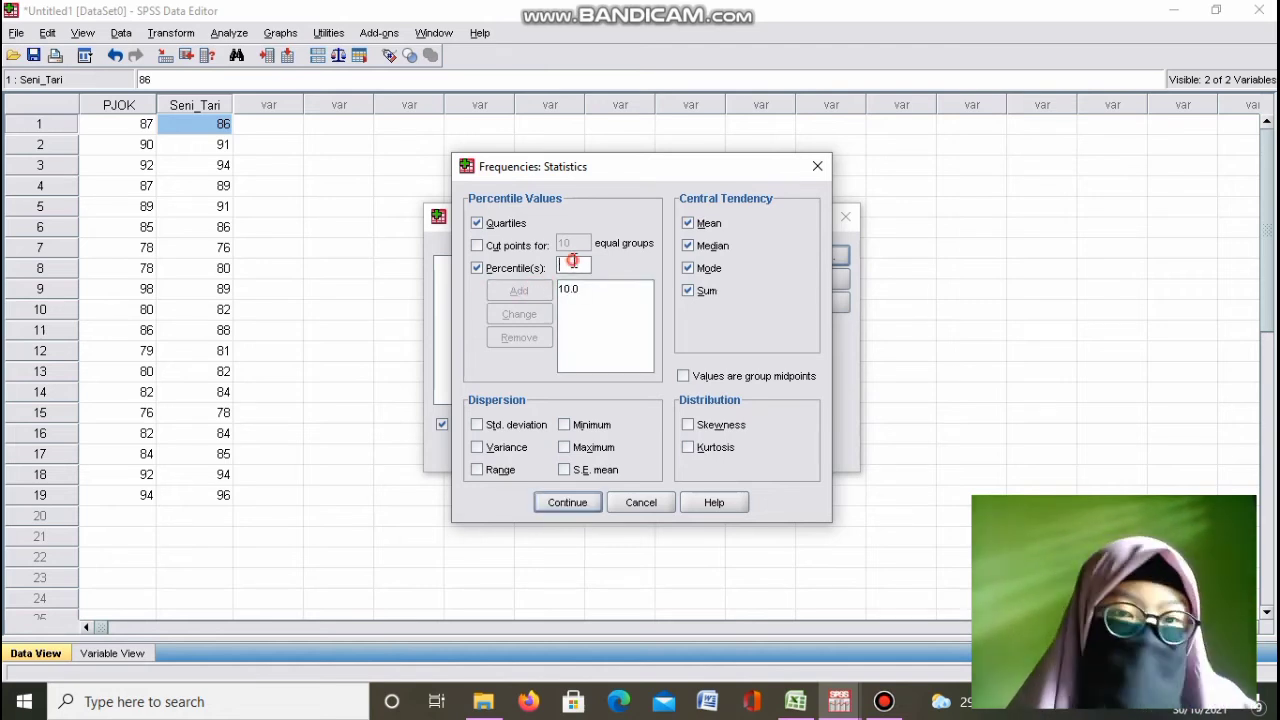
type("2")
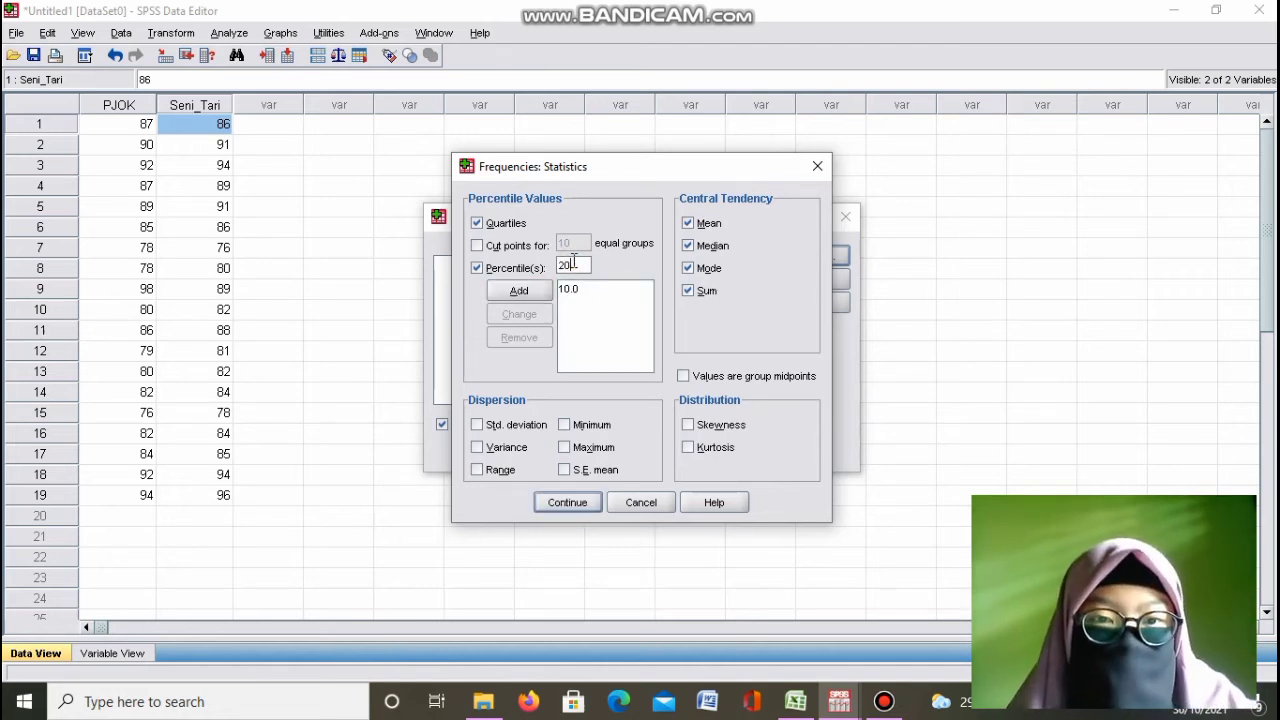
type("0")
left_click(520, 292)
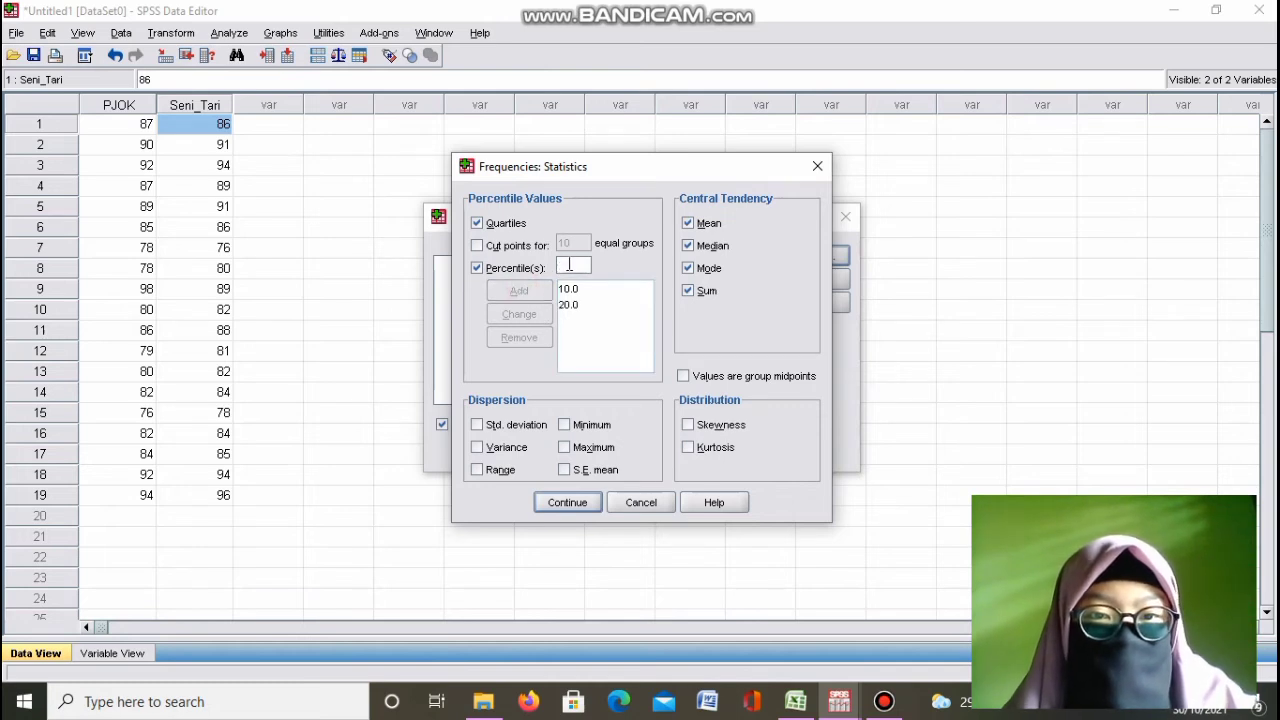
left_click(569, 264)
type("30")
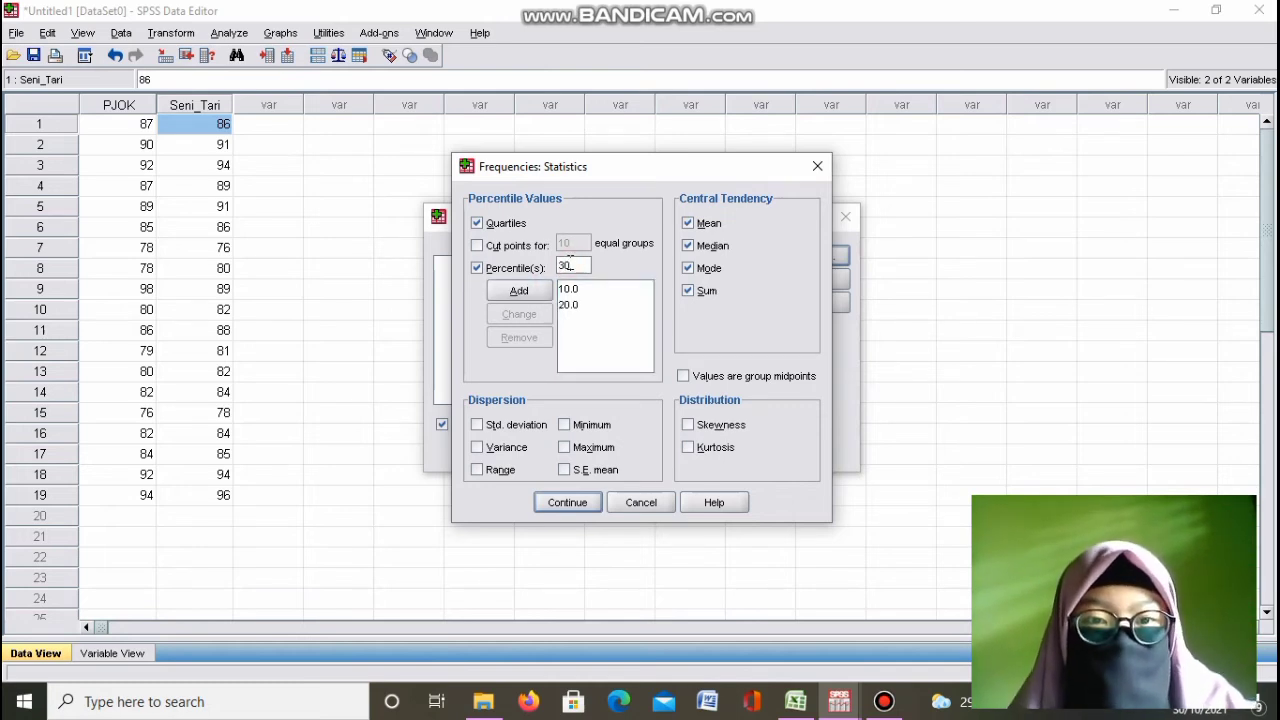
left_click(520, 290)
- Add the percentile values 40, 50 and 60 to the list
left_click(577, 266)
type("4")
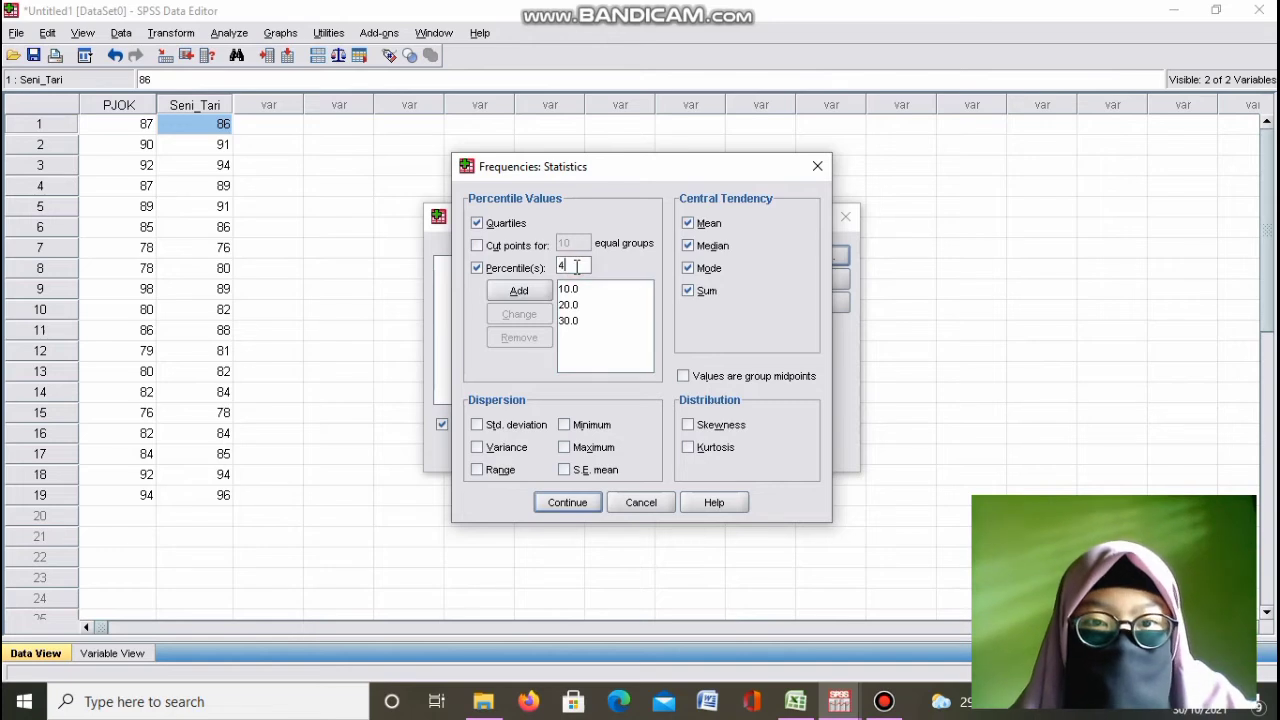
left_click(535, 291)
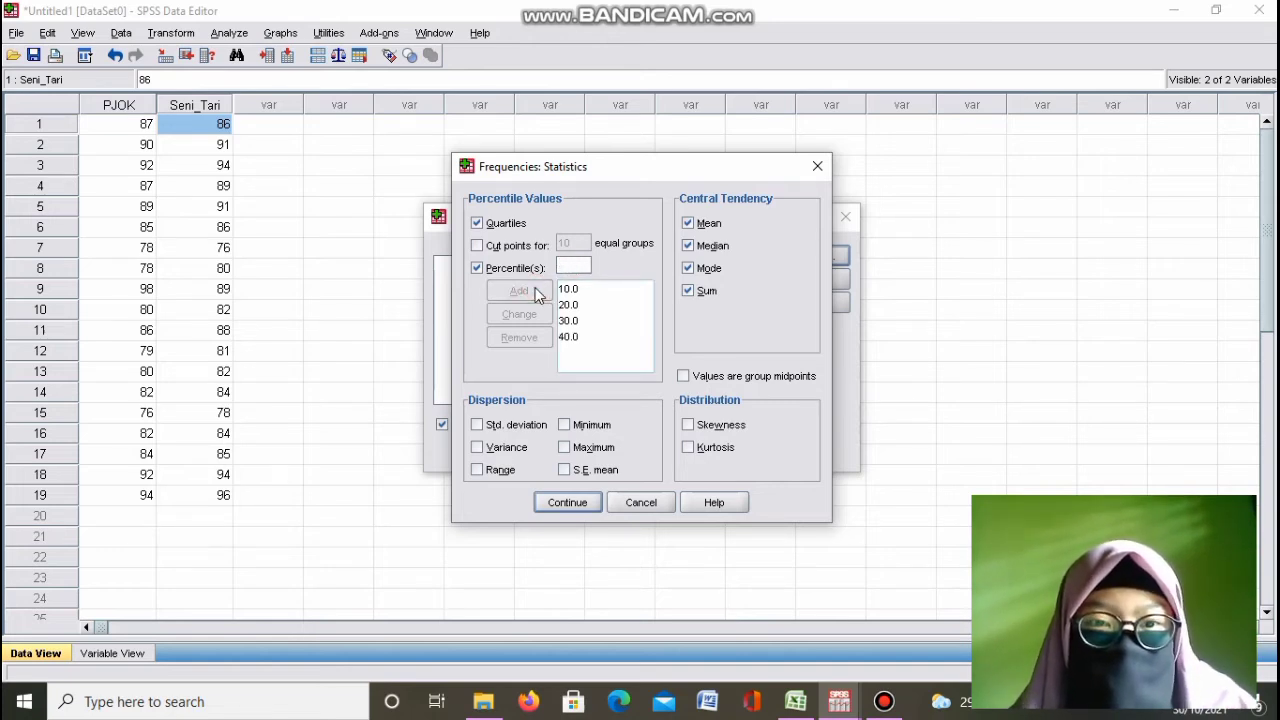
left_click(571, 264)
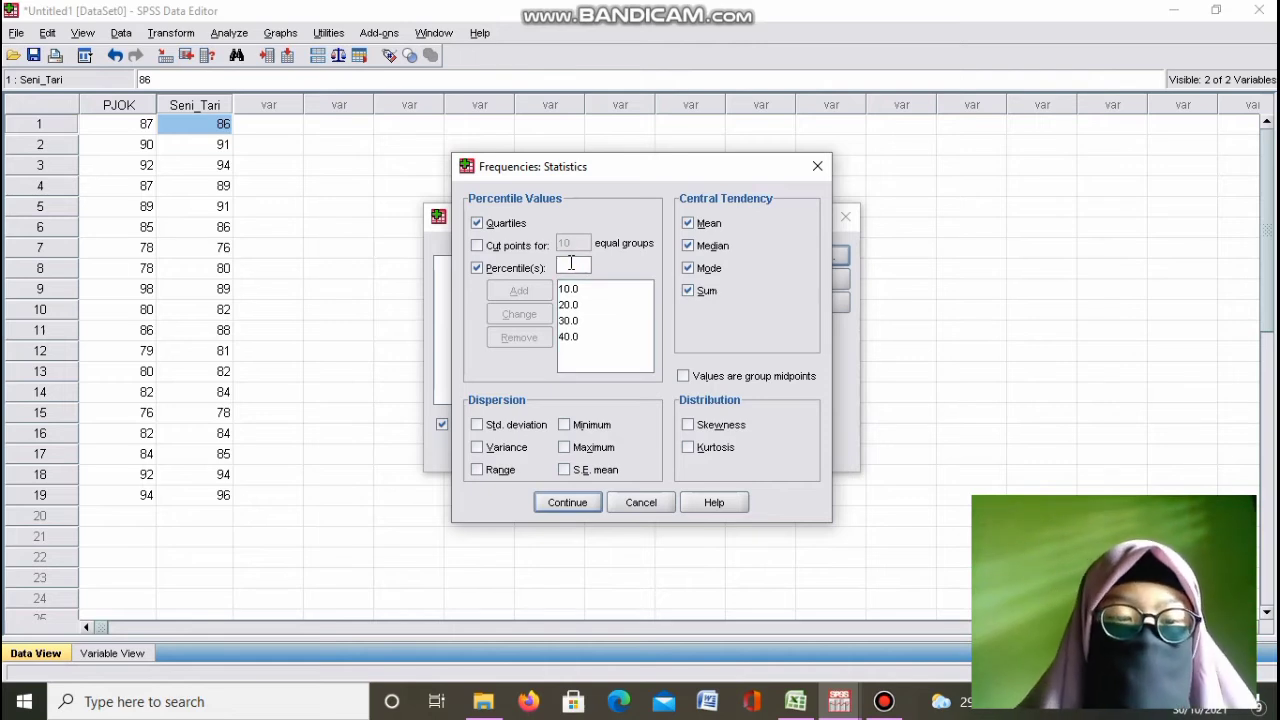
type("50")
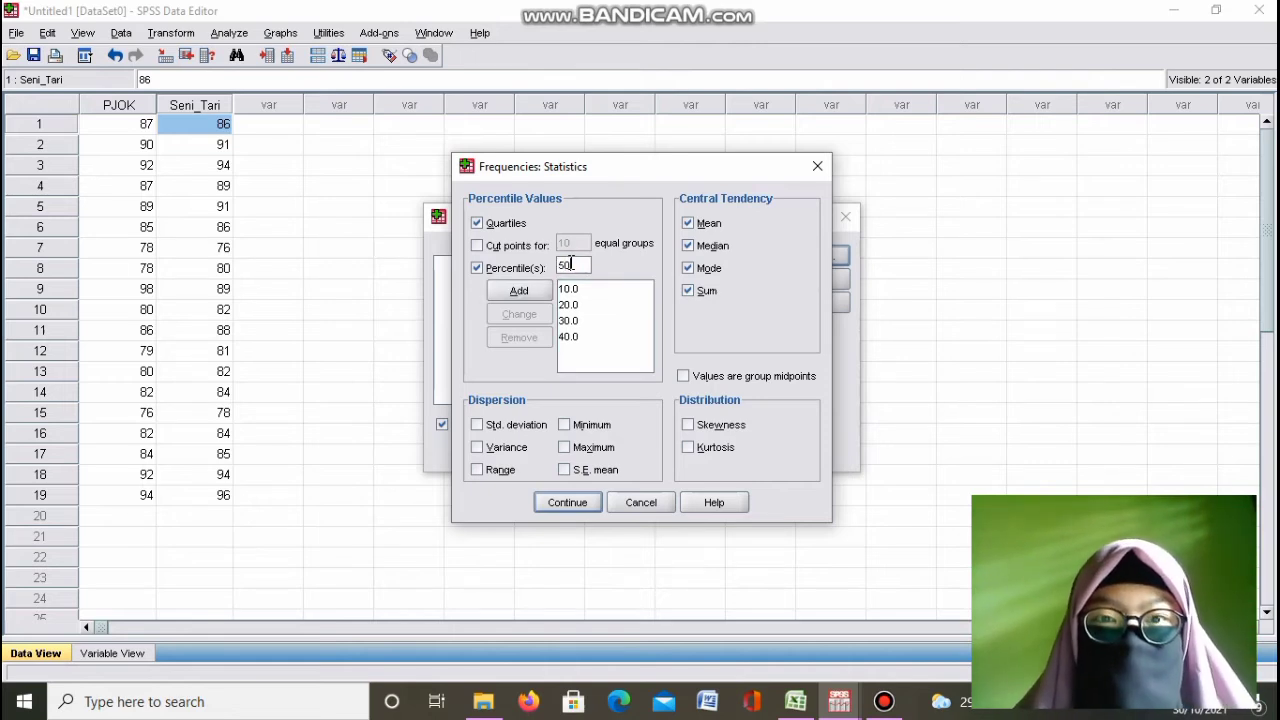
left_click(527, 291)
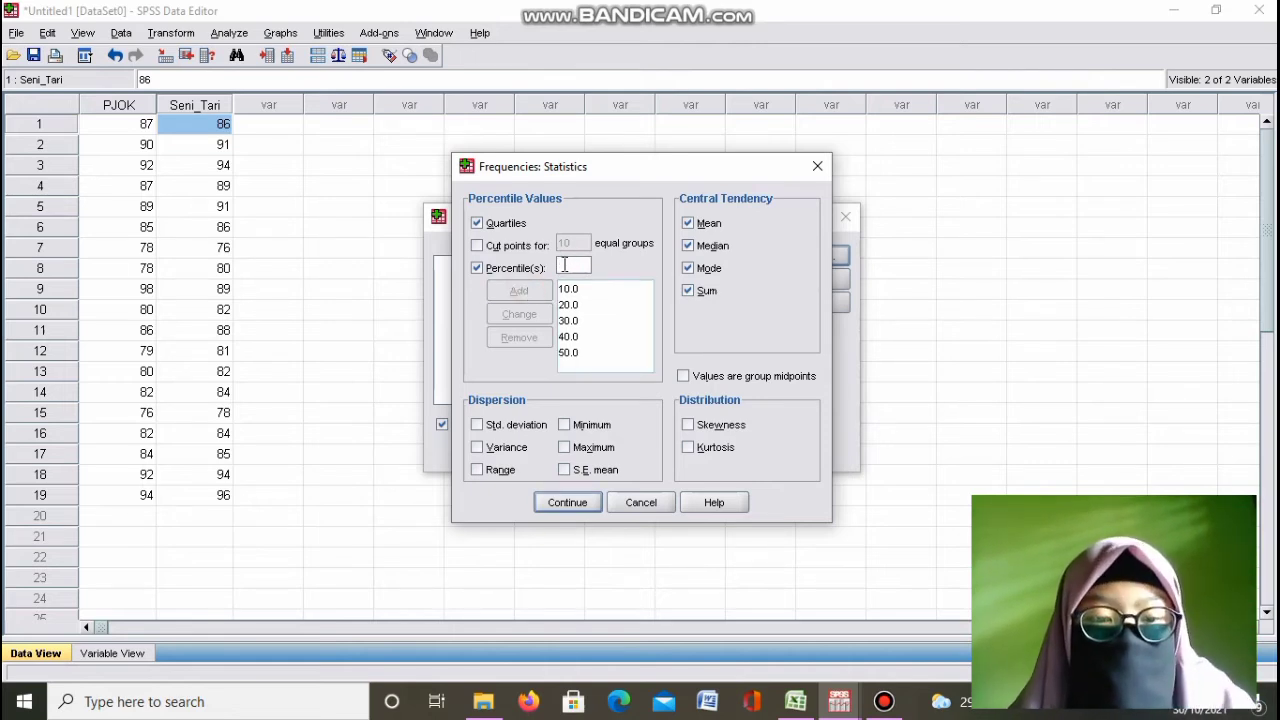
left_click(564, 264)
type("60")
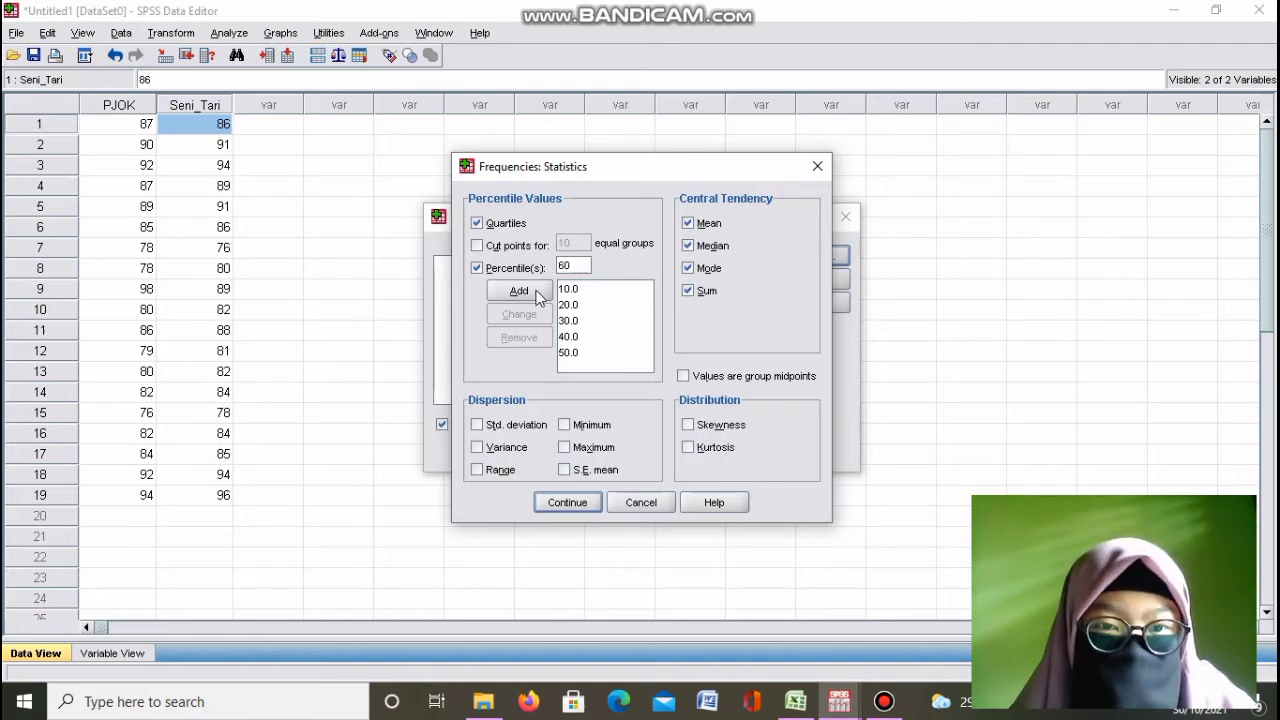
left_click(531, 292)
- Add the percentile values 70, 80 and 90 to the list
left_click(570, 268)
type("7")
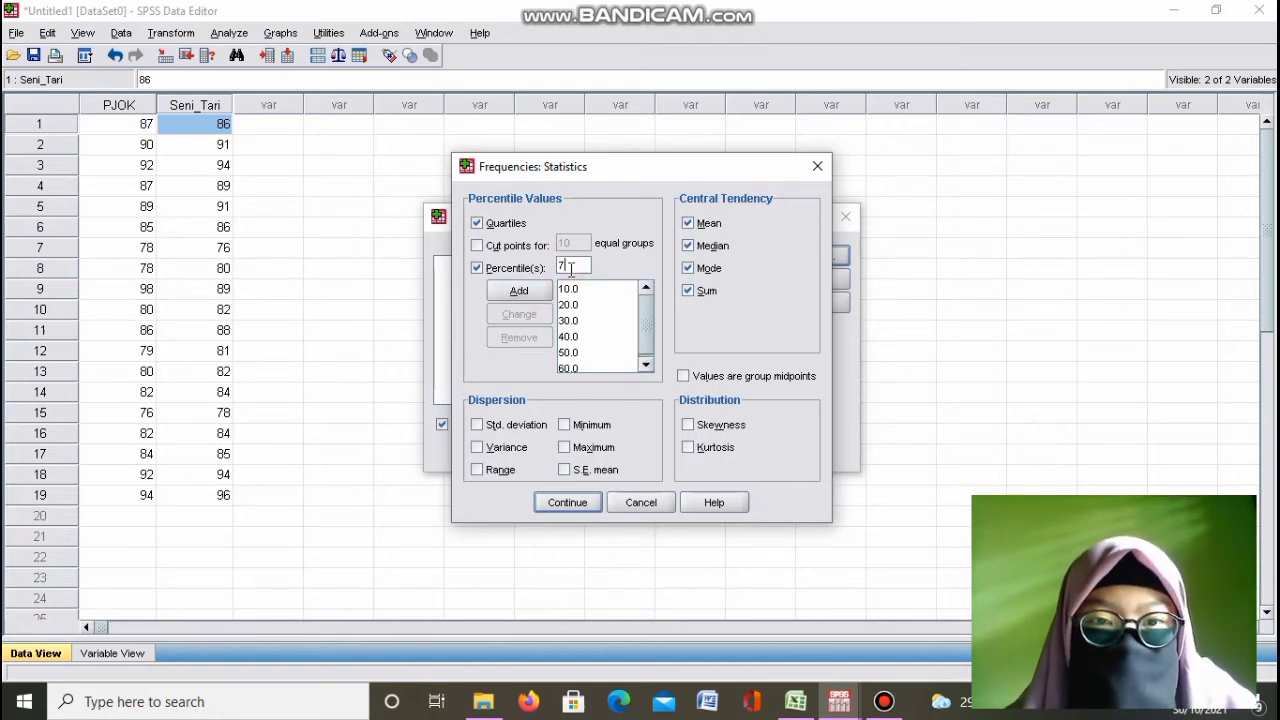
left_click(531, 291)
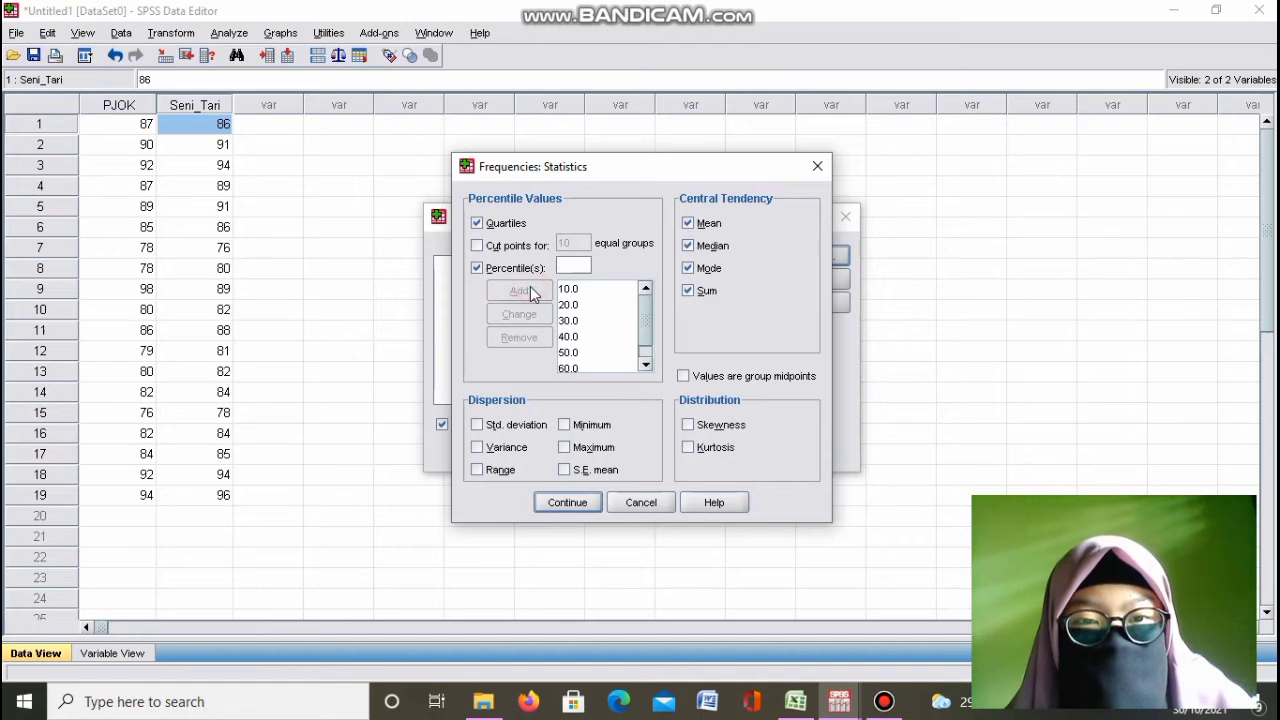
left_click(567, 267)
type("8")
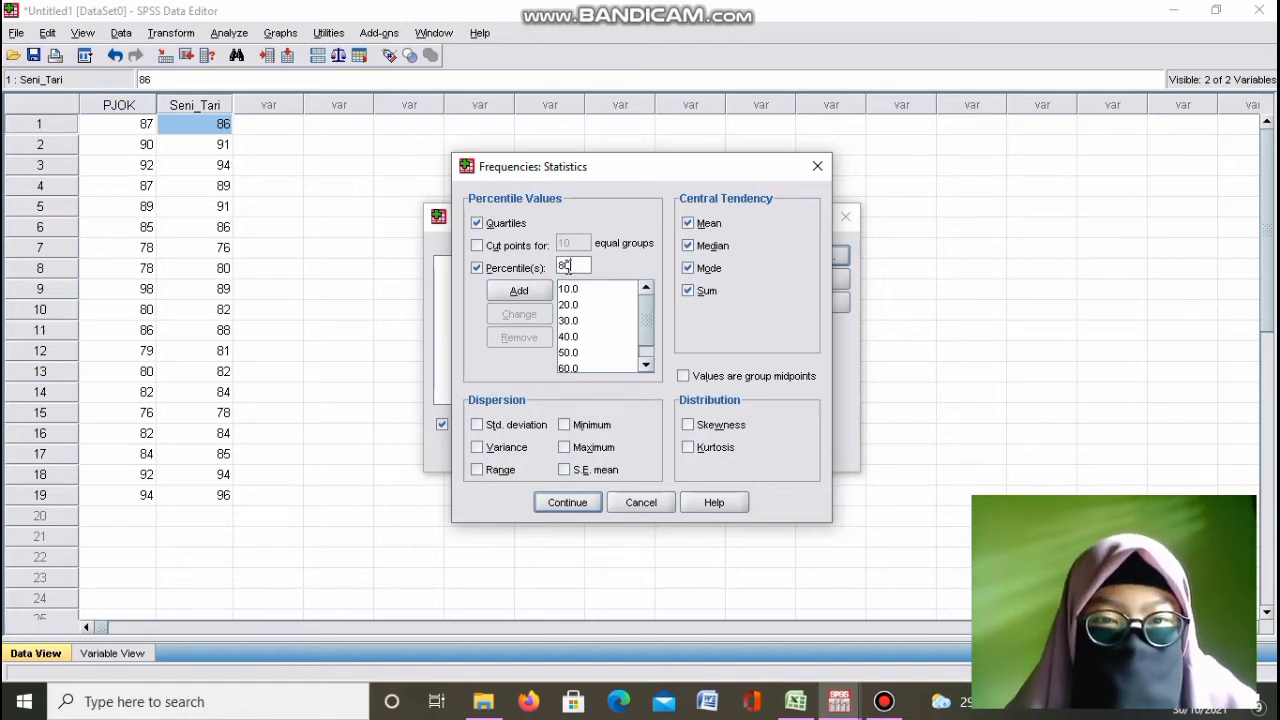
type("0")
left_click(517, 294)
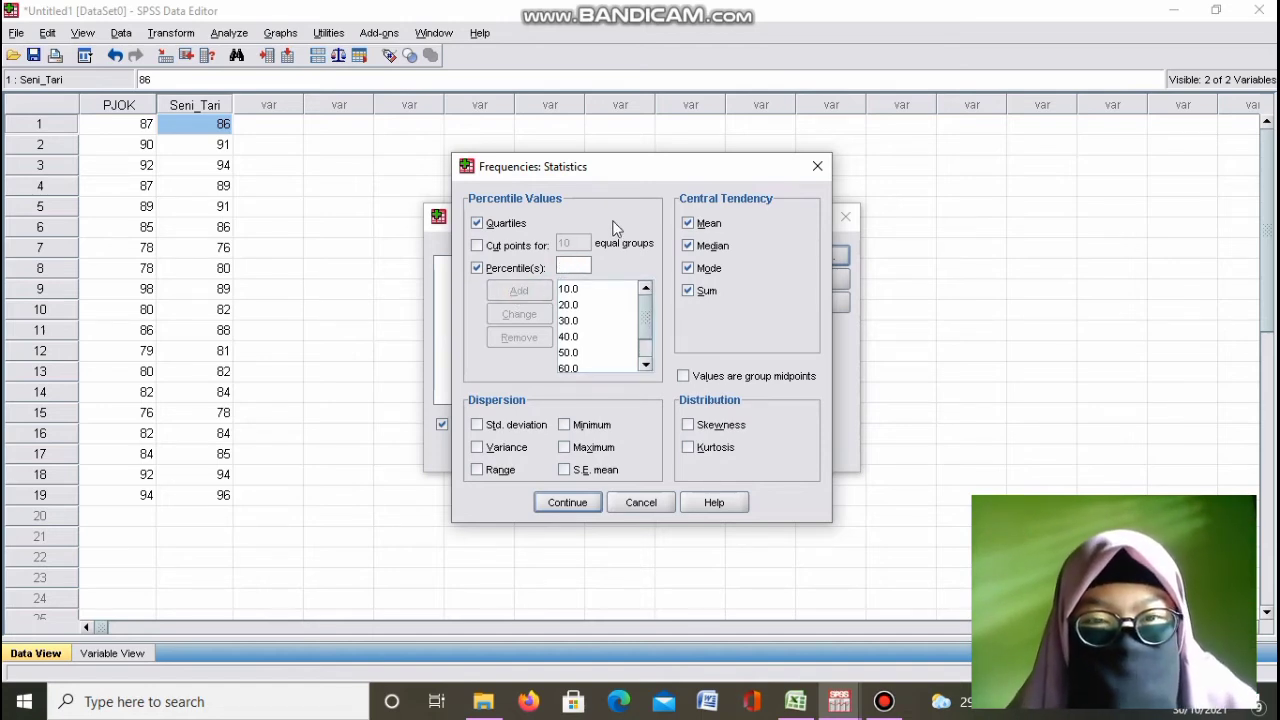
left_click(575, 265)
type("90")
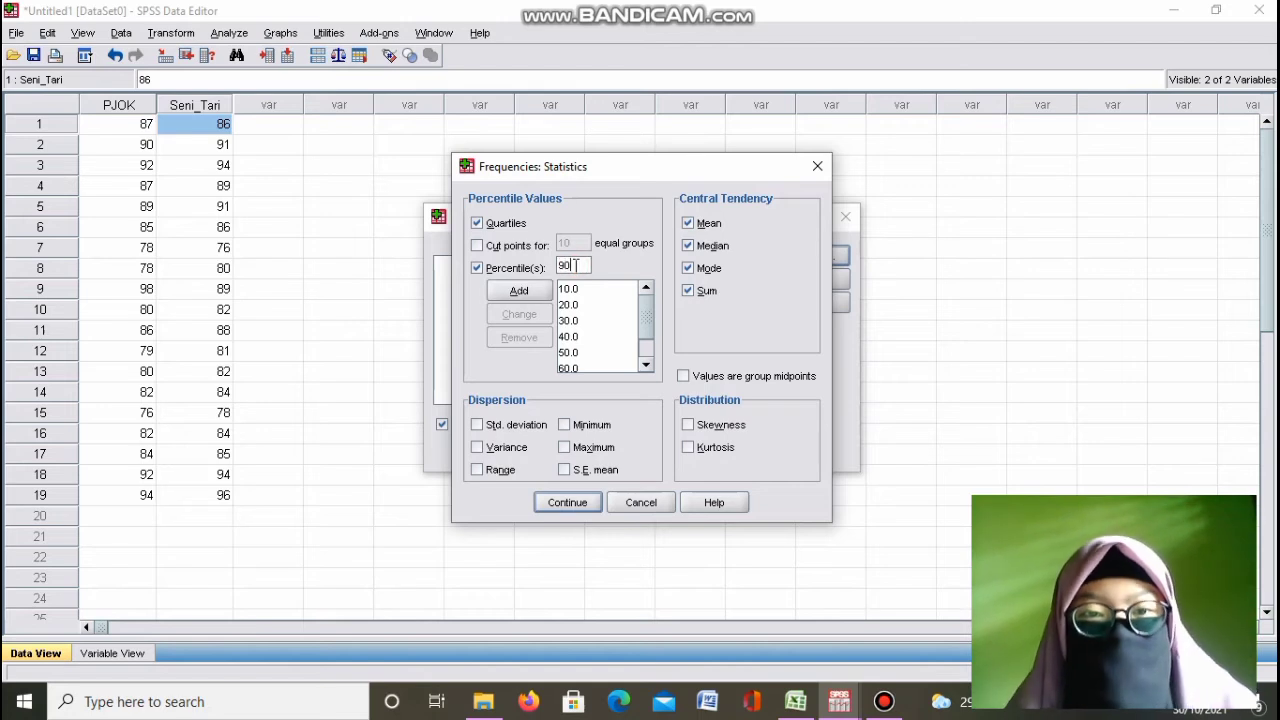
left_click(519, 290)
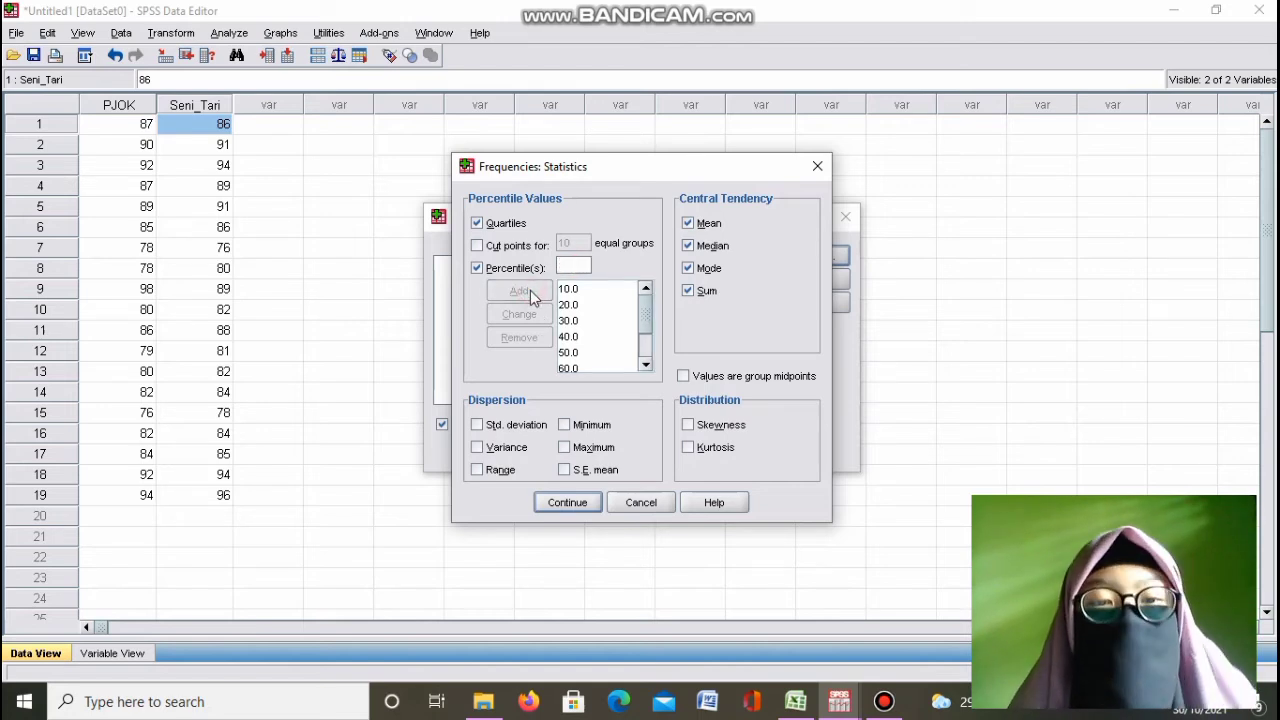
- Enable the dispersion measures Std. deviation, Variance, Range, Minimum, Maximum and S.E. mean, and run the Frequencies analysis
left_click(477, 421)
left_click(477, 445)
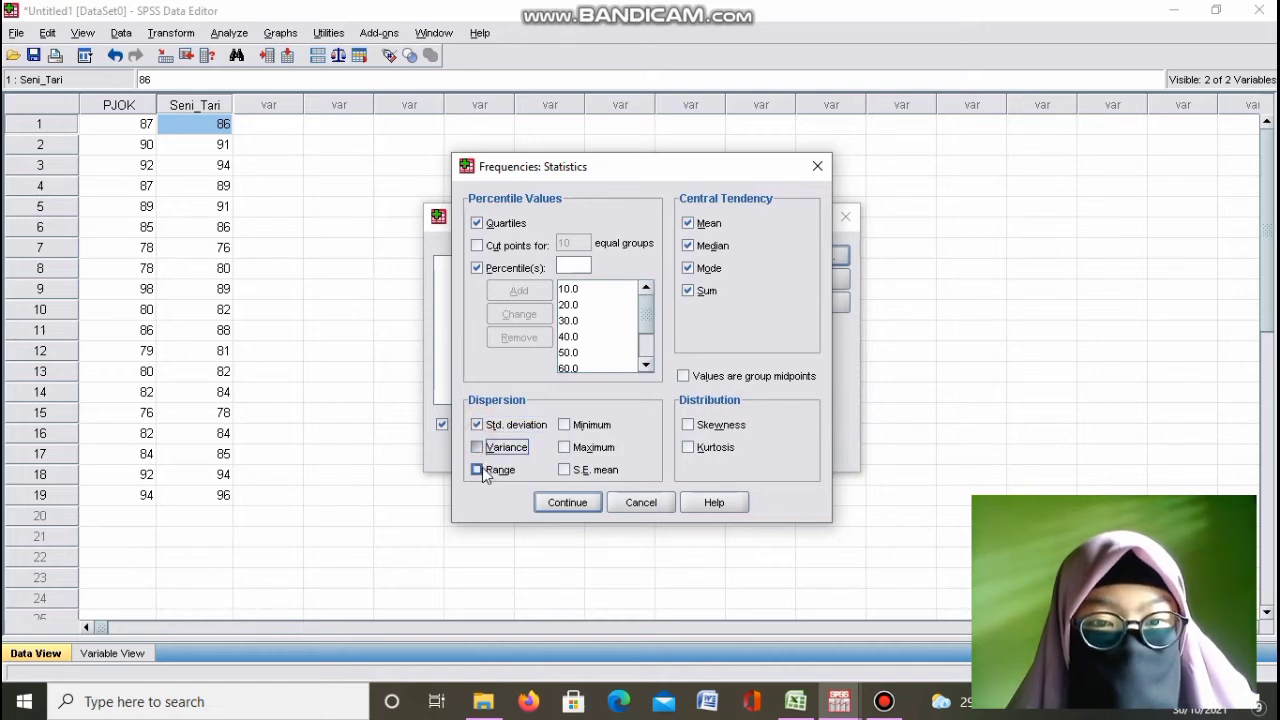
left_click(477, 470)
left_click(477, 447)
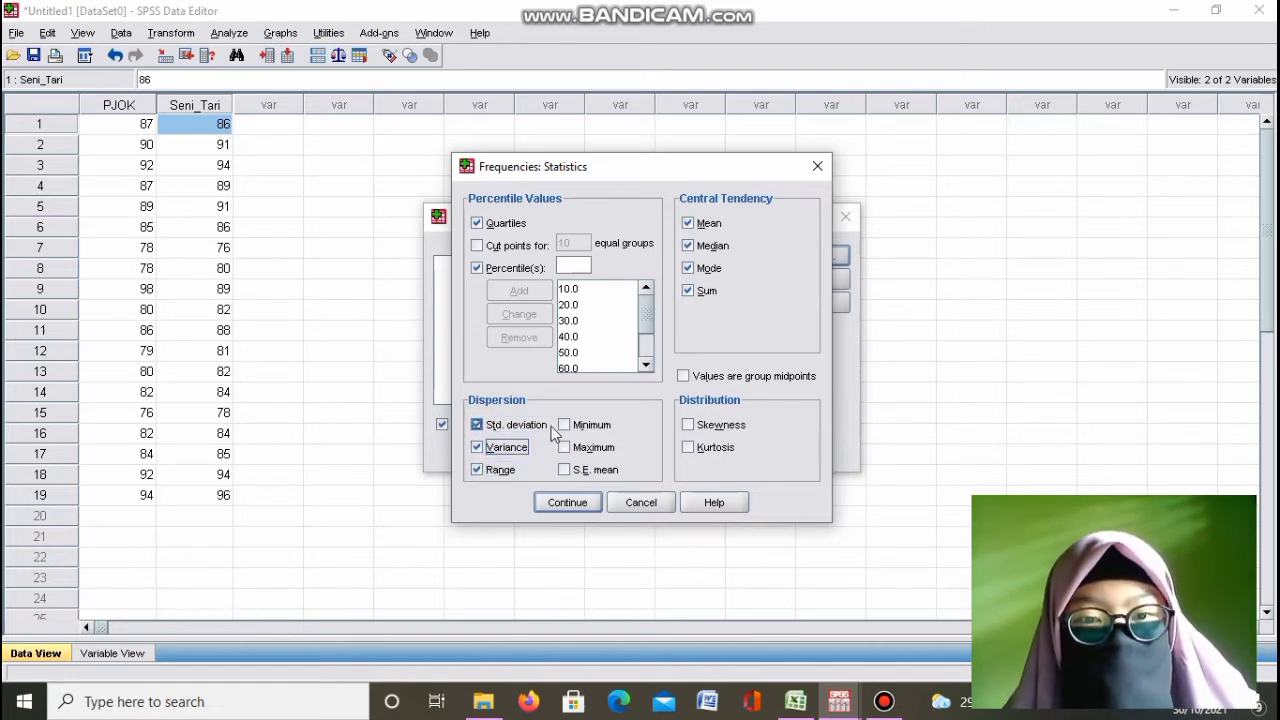
left_click(565, 425)
left_click(564, 447)
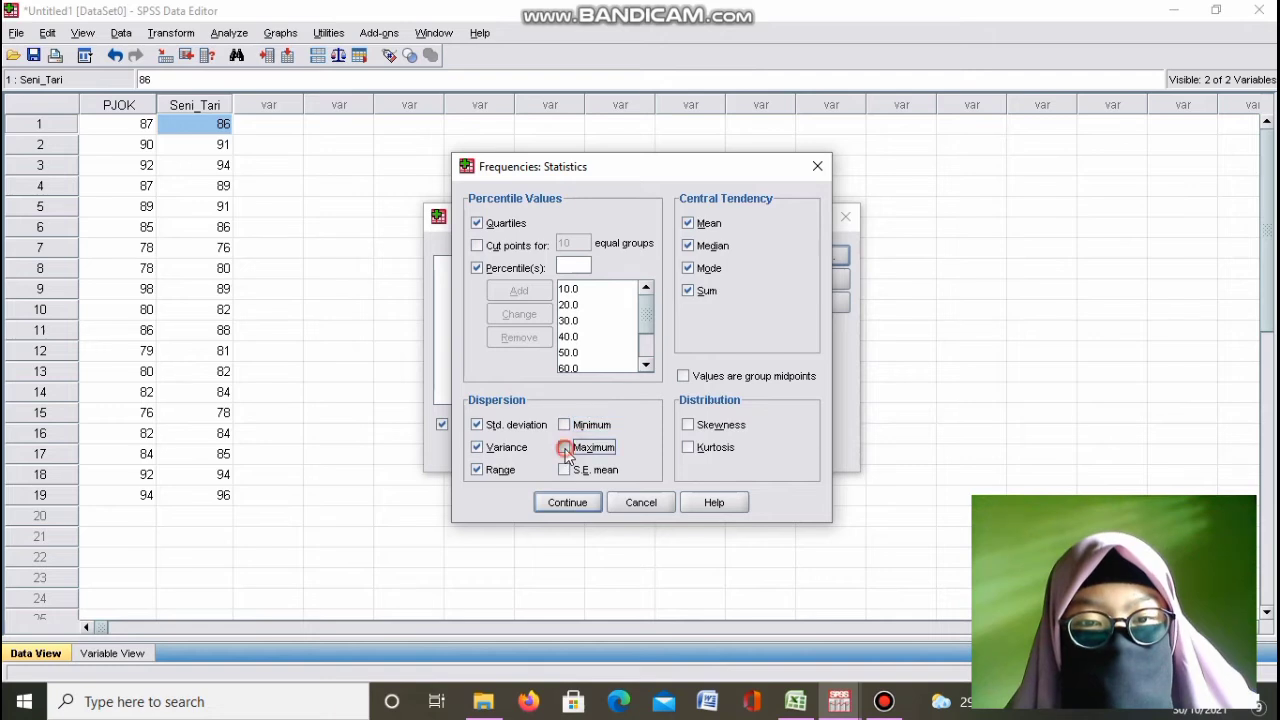
left_click(564, 424)
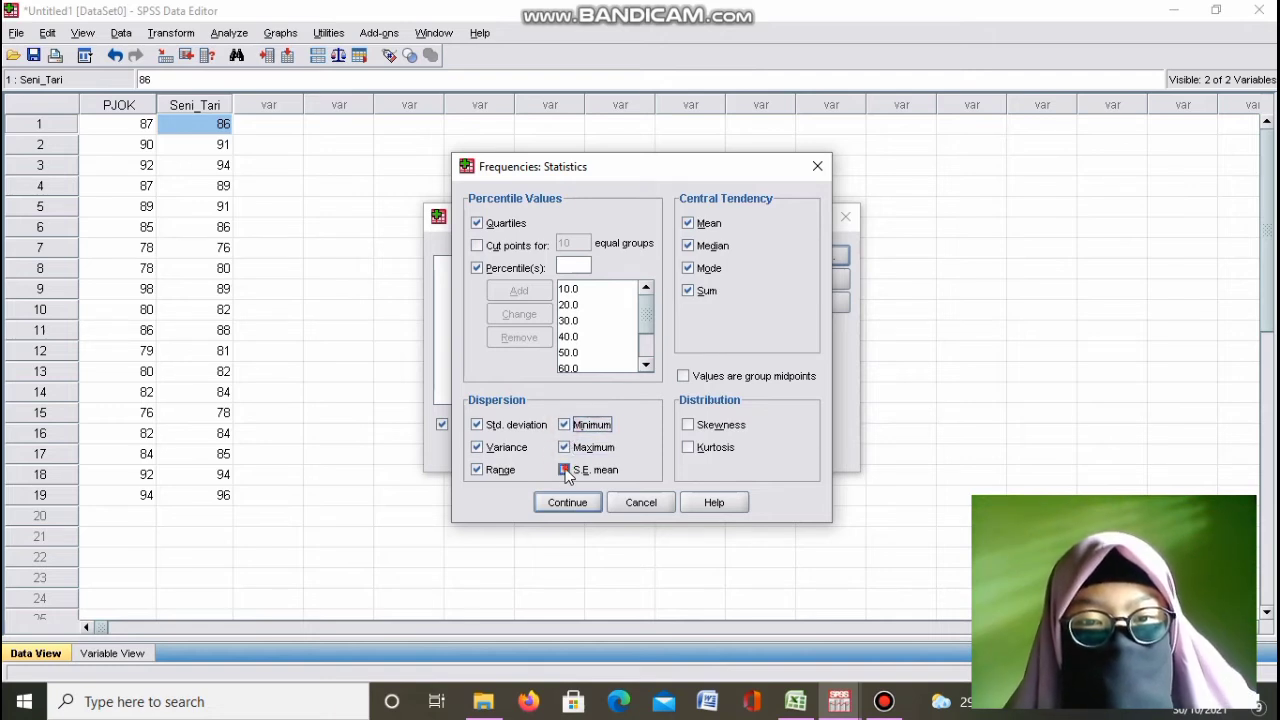
left_click(565, 471)
left_click(567, 503)
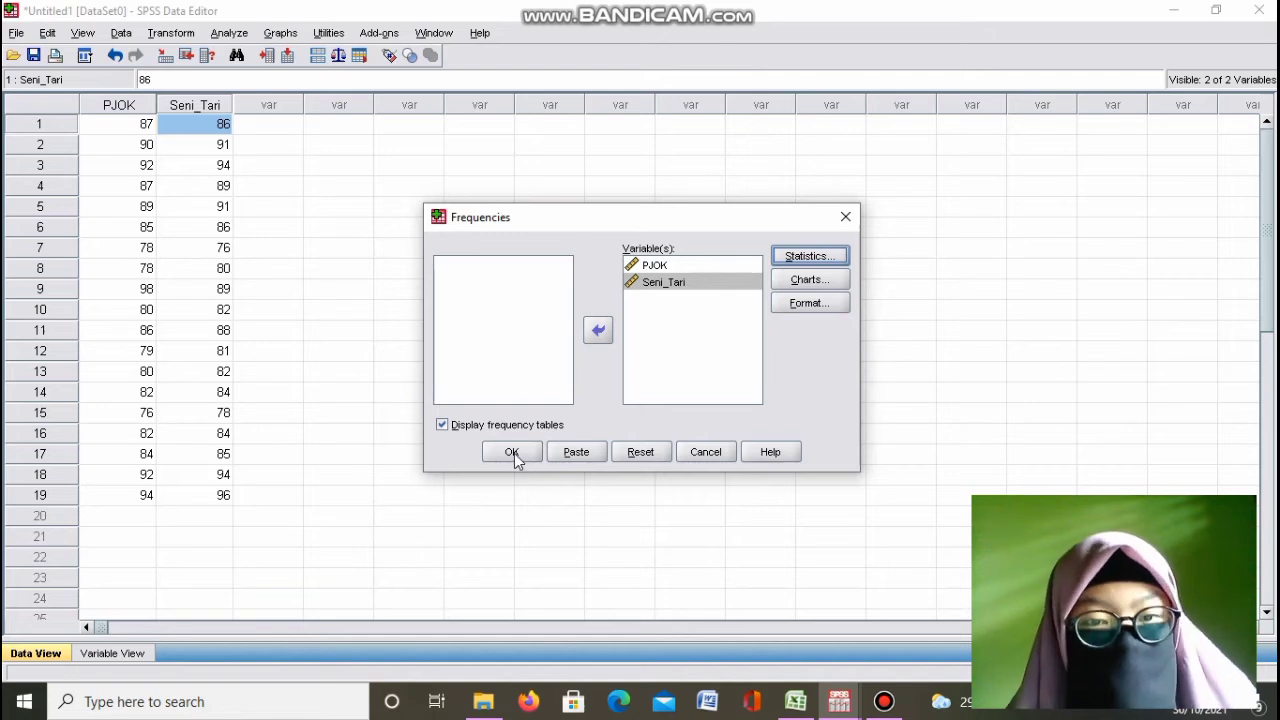
left_click(516, 457)
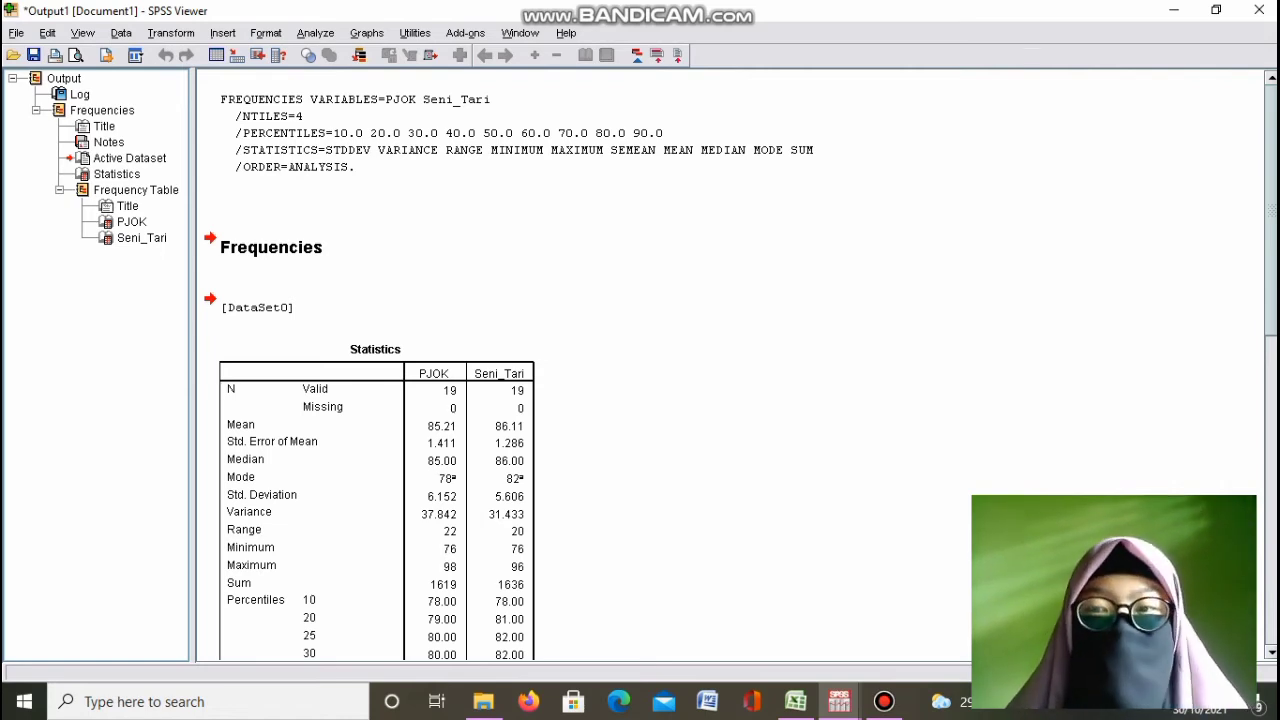
- Copy the Statistics table for PJOK and Seni_Tari from the Frequencies output
left_click_drag(1268, 214, 1270, 332)
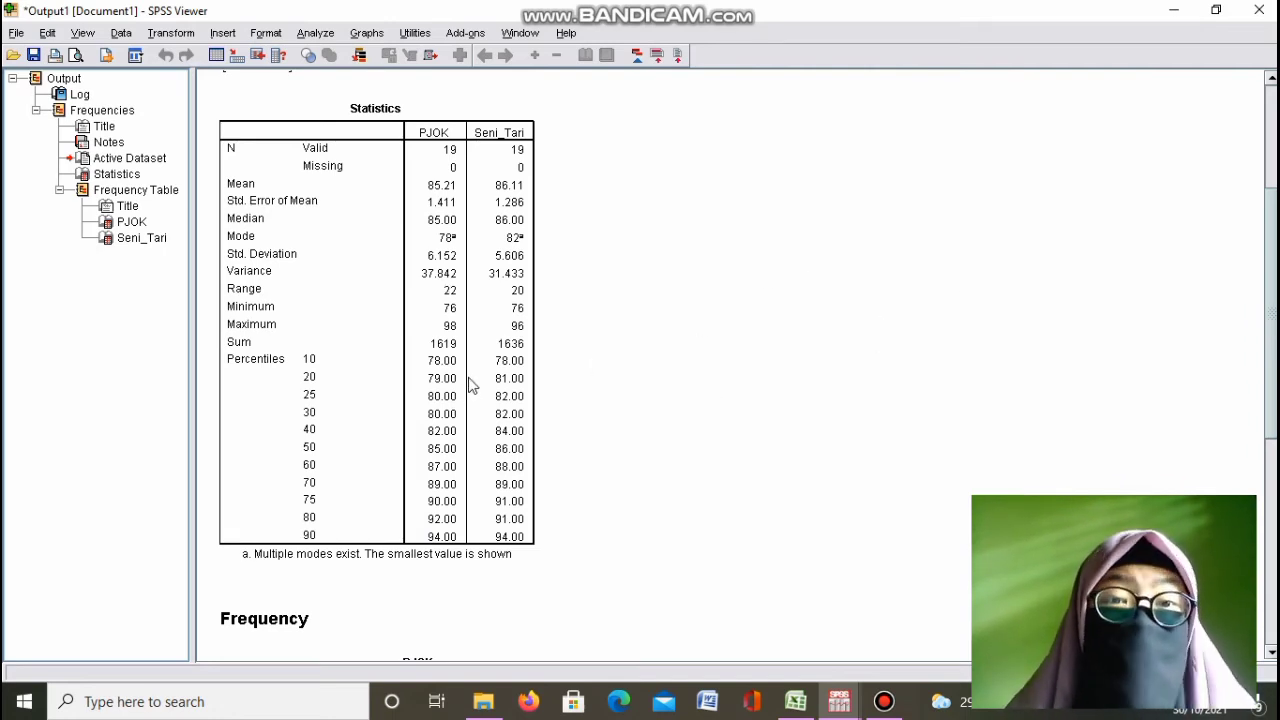
left_click(324, 290)
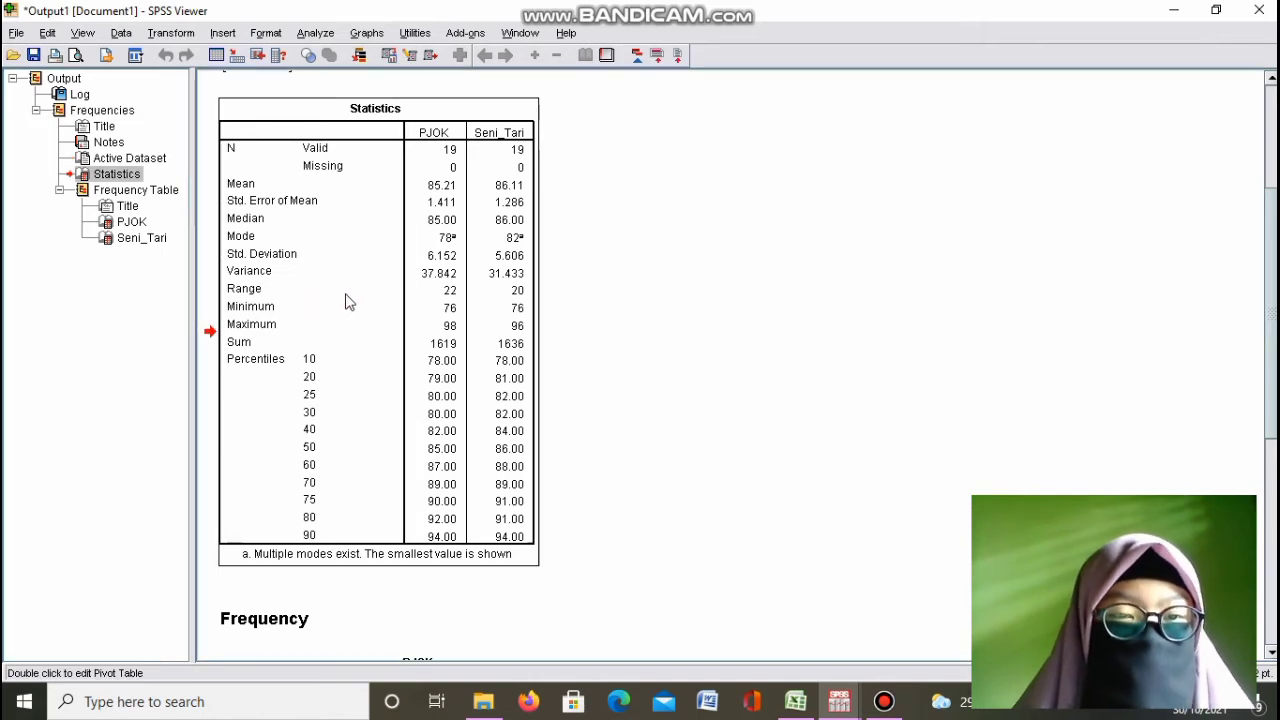
right_click(345, 293)
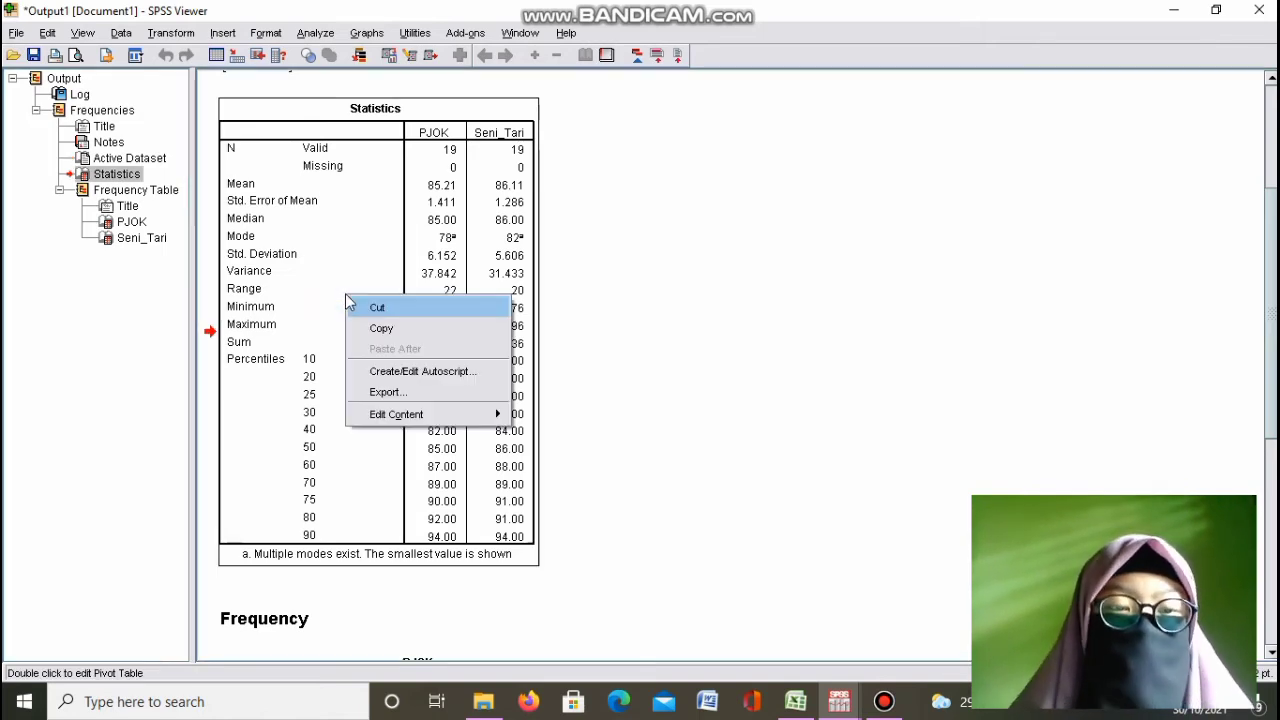
left_click(367, 324)
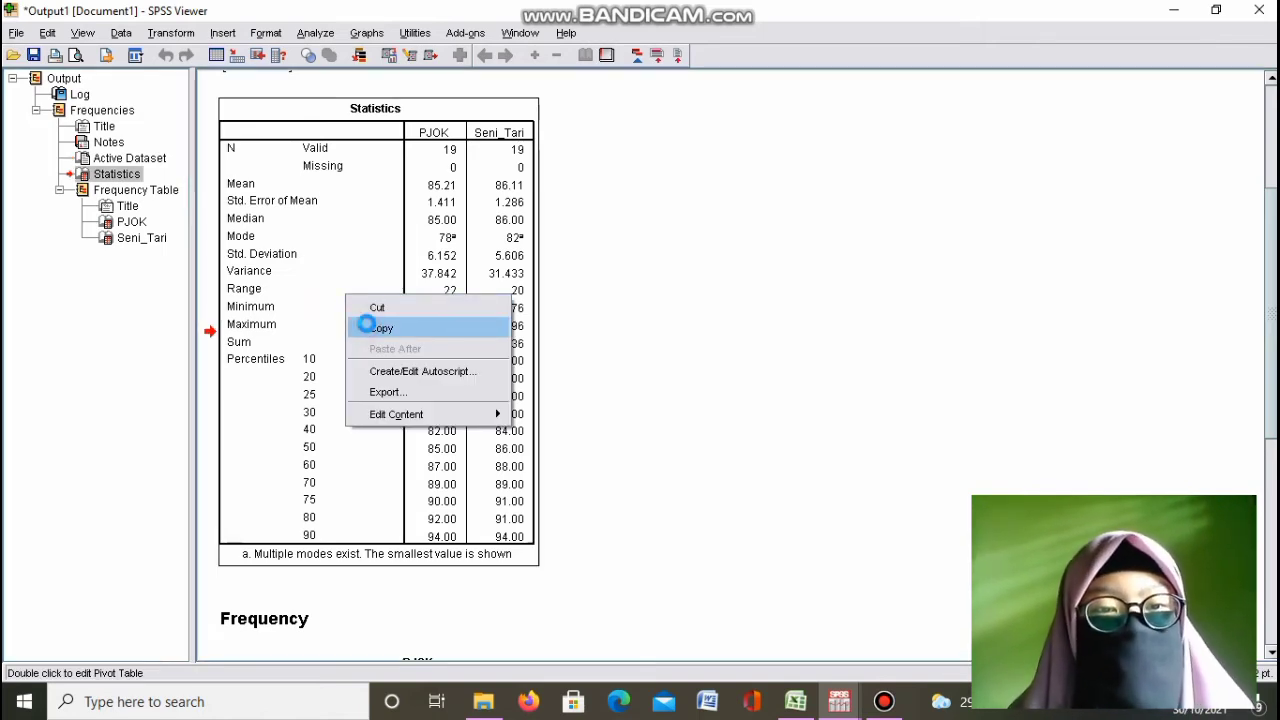
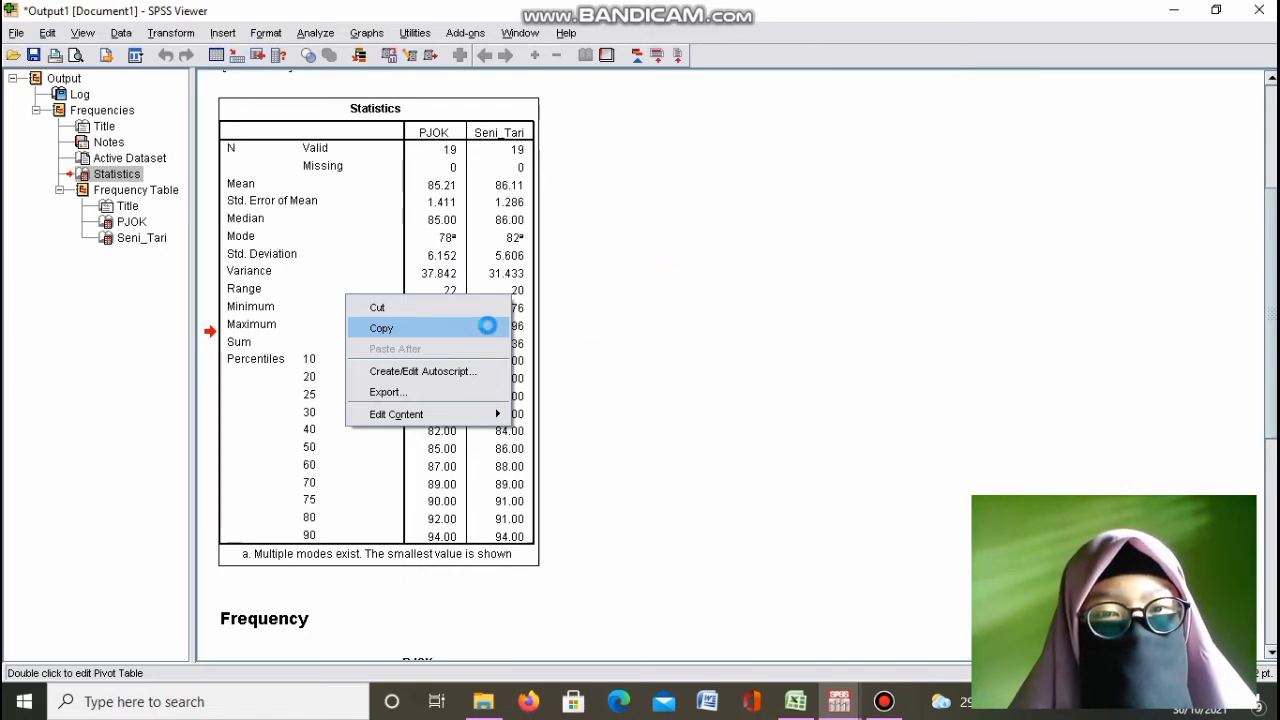
- Copy the Statistics table from the Frequencies output once more and clear its selection
left_click(486, 327)
left_click(480, 287)
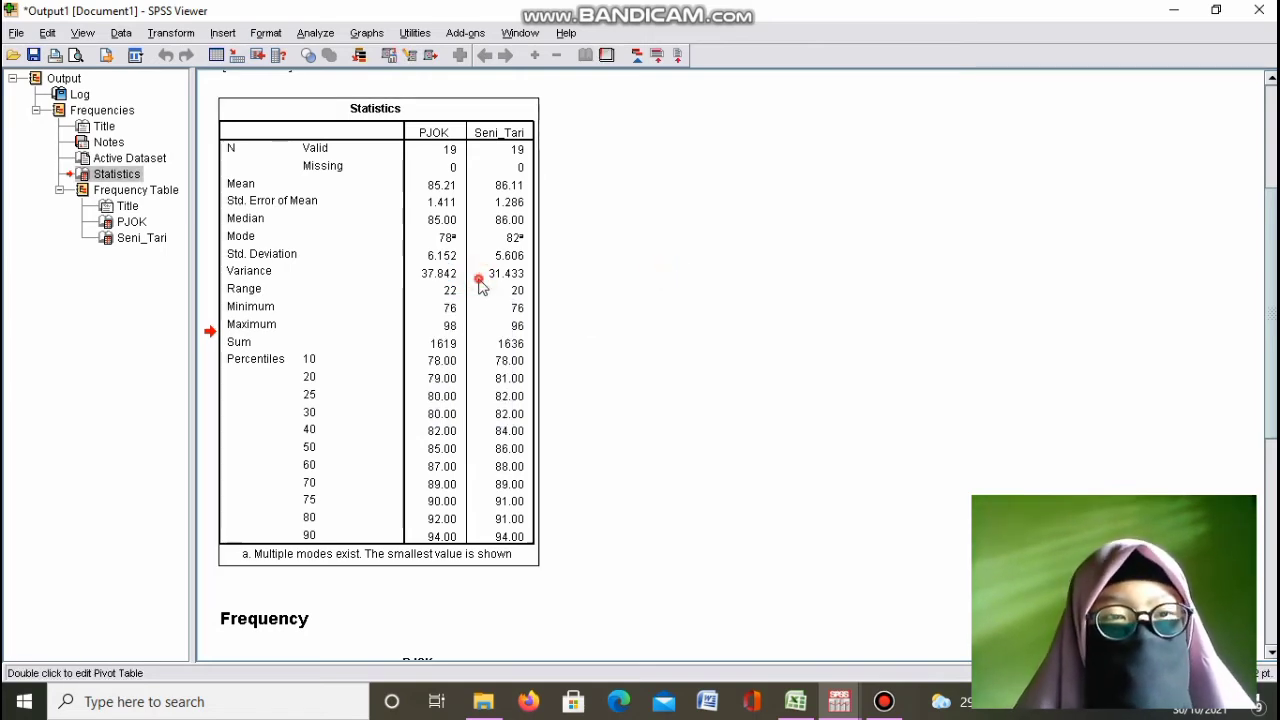
left_click(416, 356)
right_click(418, 364)
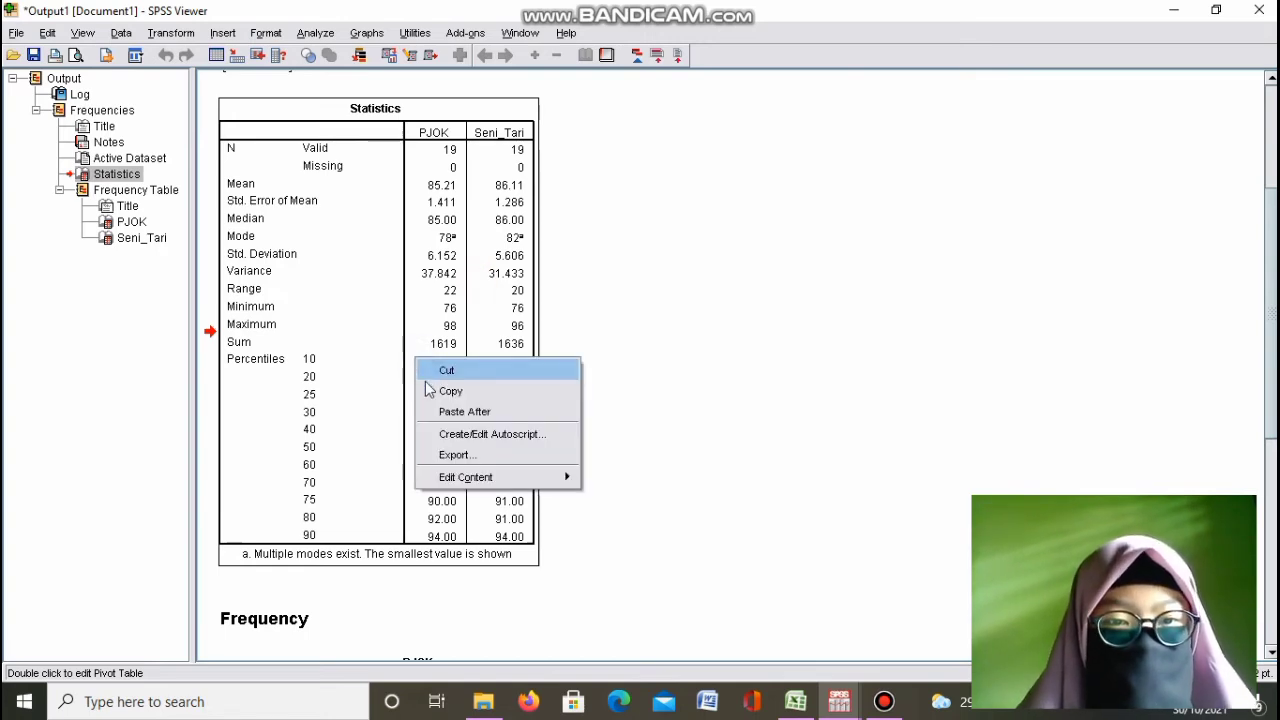
left_click(427, 388)
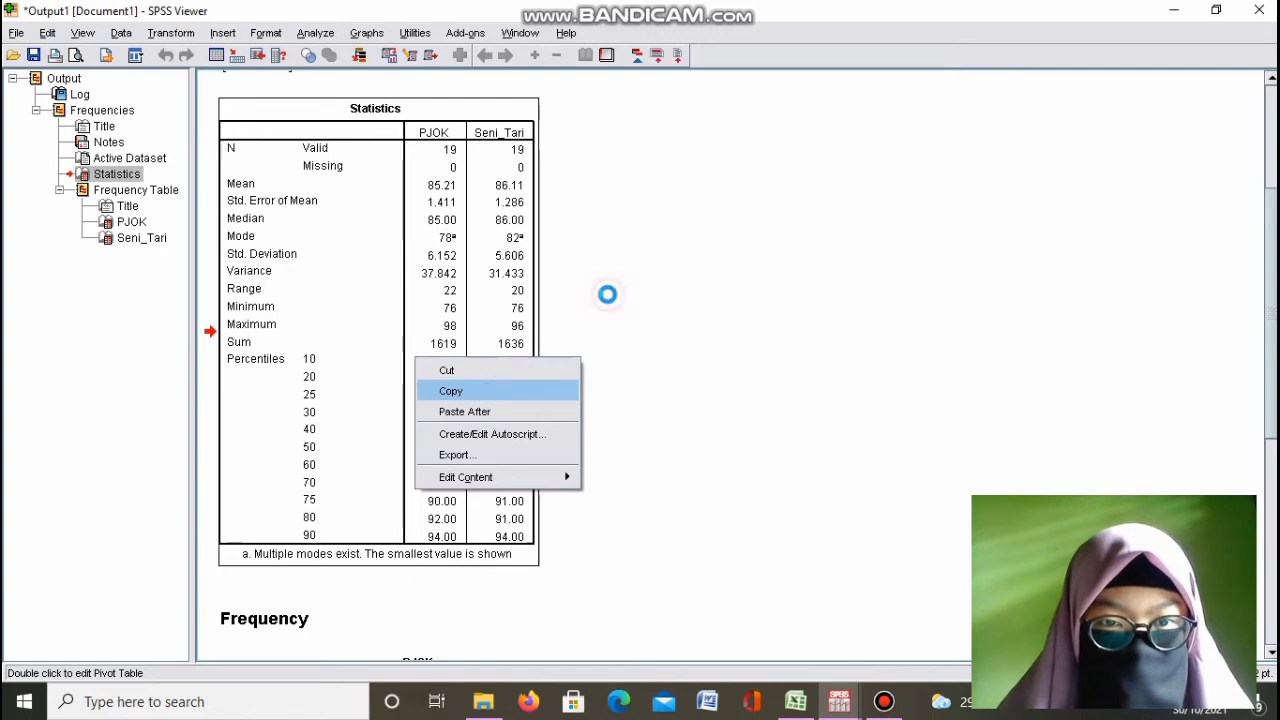
left_click(449, 492)
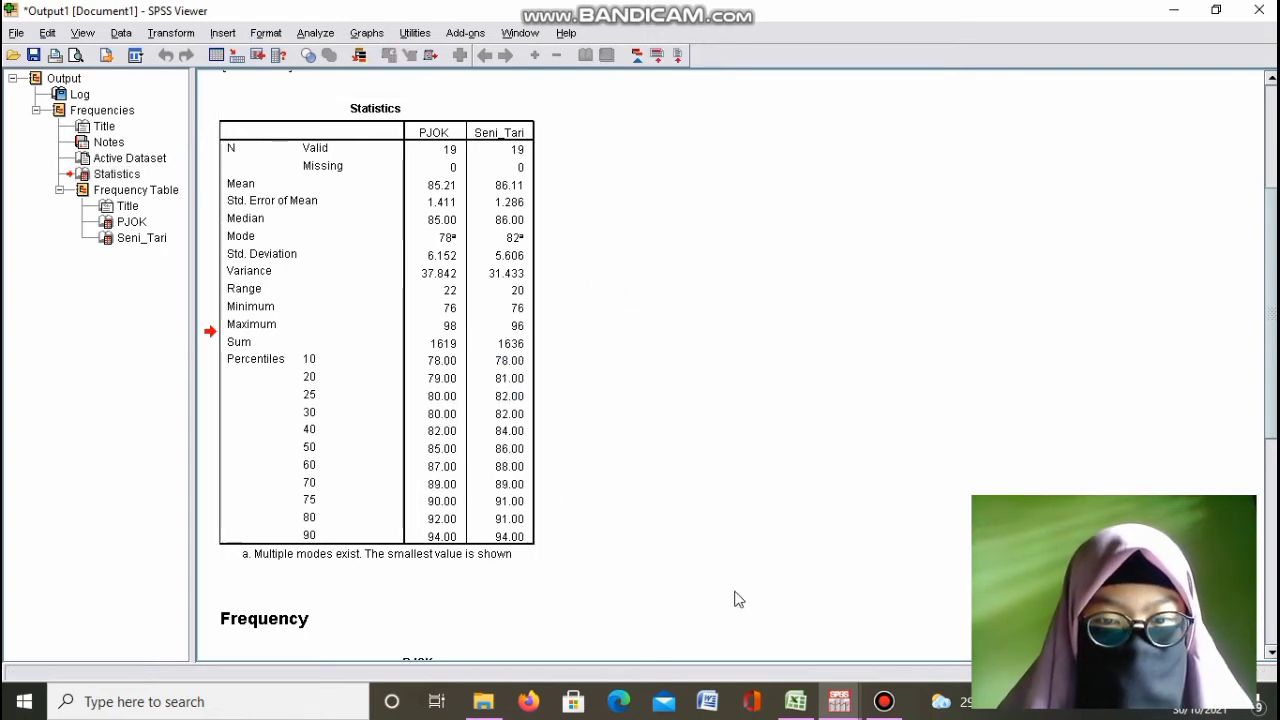
- Switch to the blank Microsoft Word document and enter the heading PJOK
left_click(707, 705)
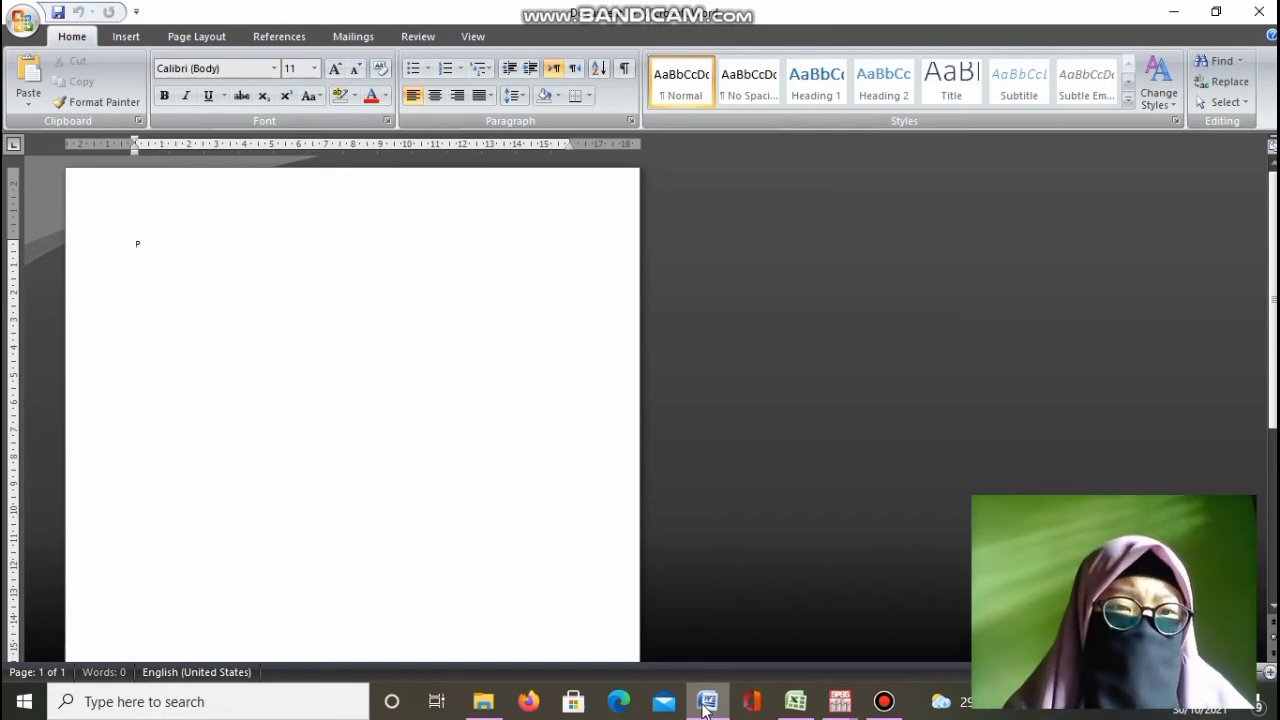
type("PJ")
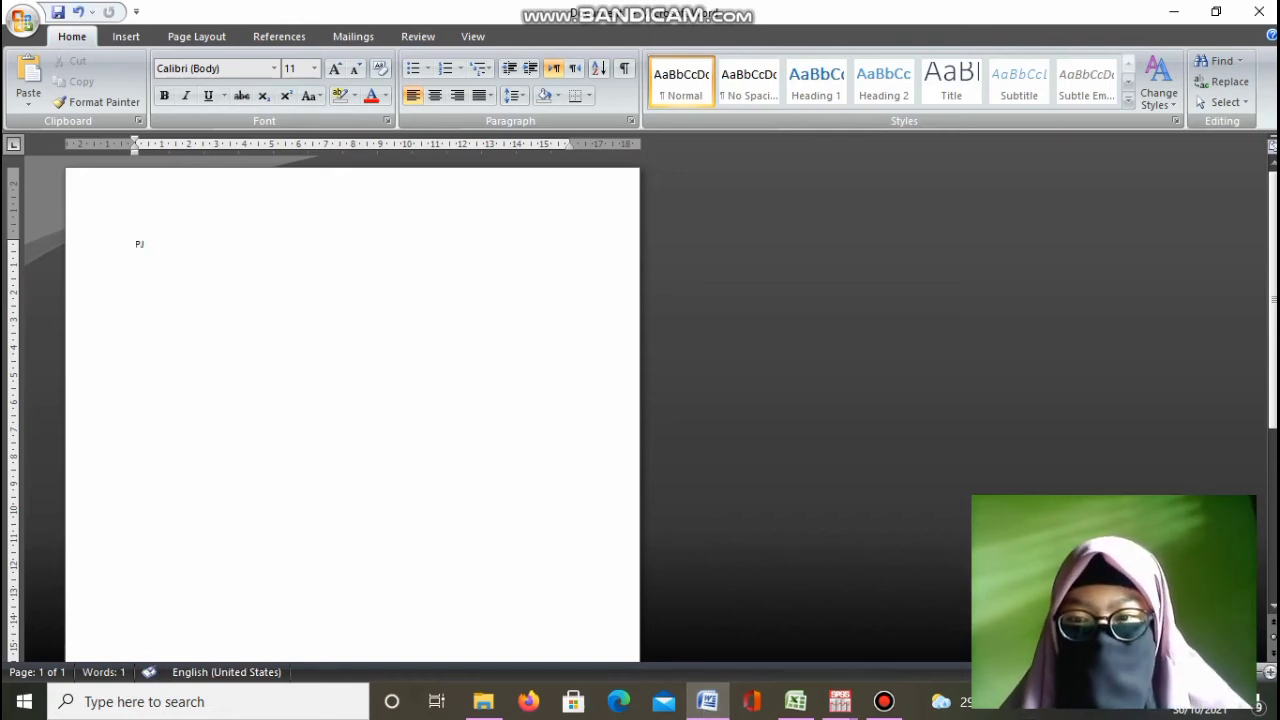
left_click(1270, 672)
left_click(1270, 672)
left_click(1270, 672)
left_click(1270, 672)
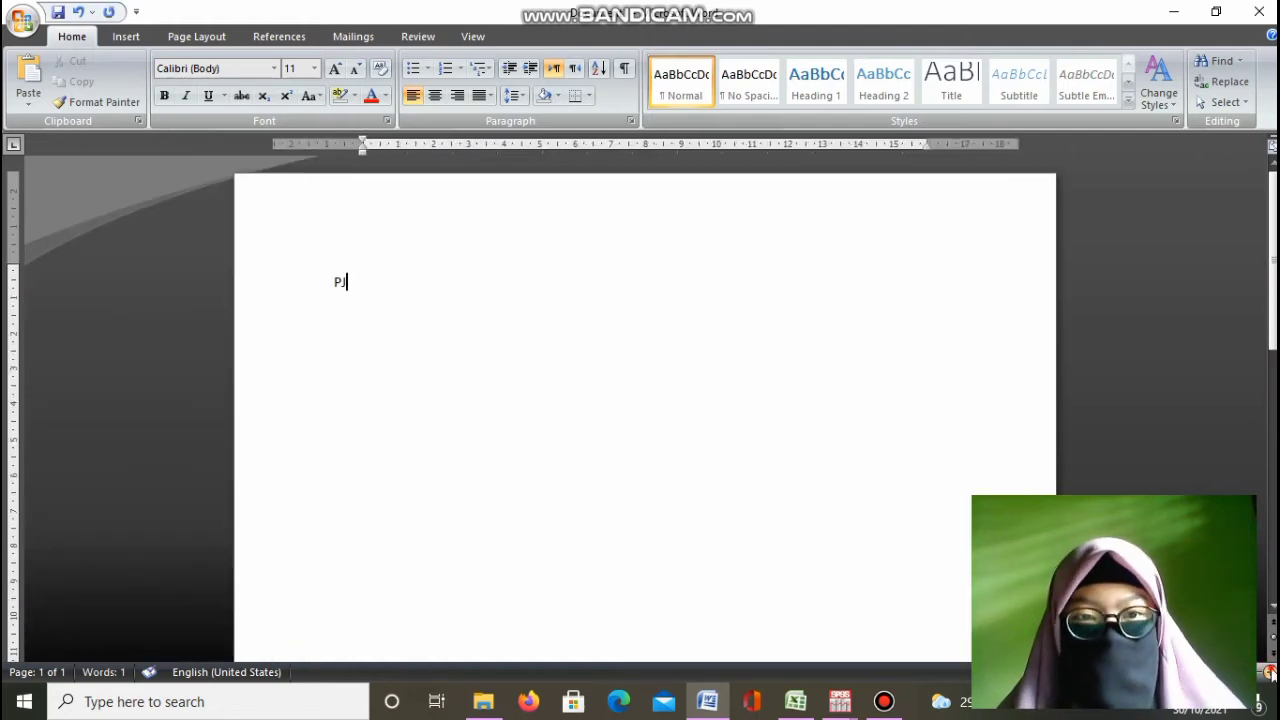
left_click(1270, 672)
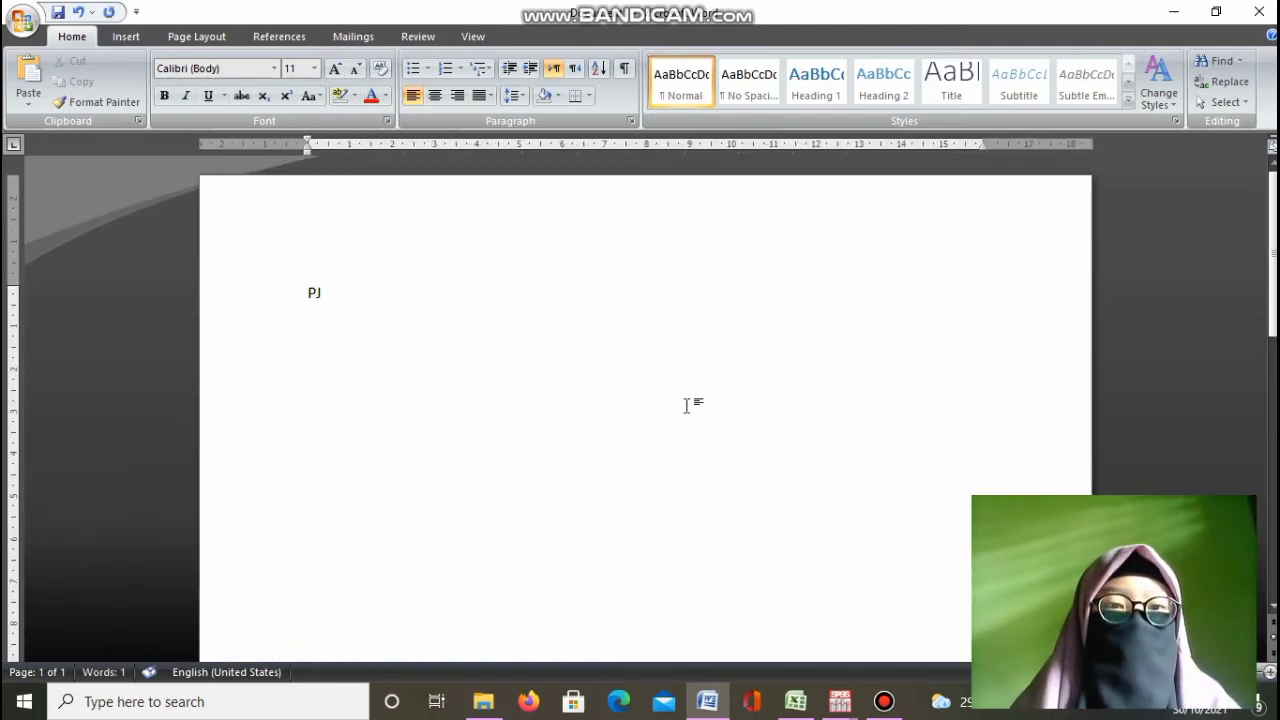
type("OK")
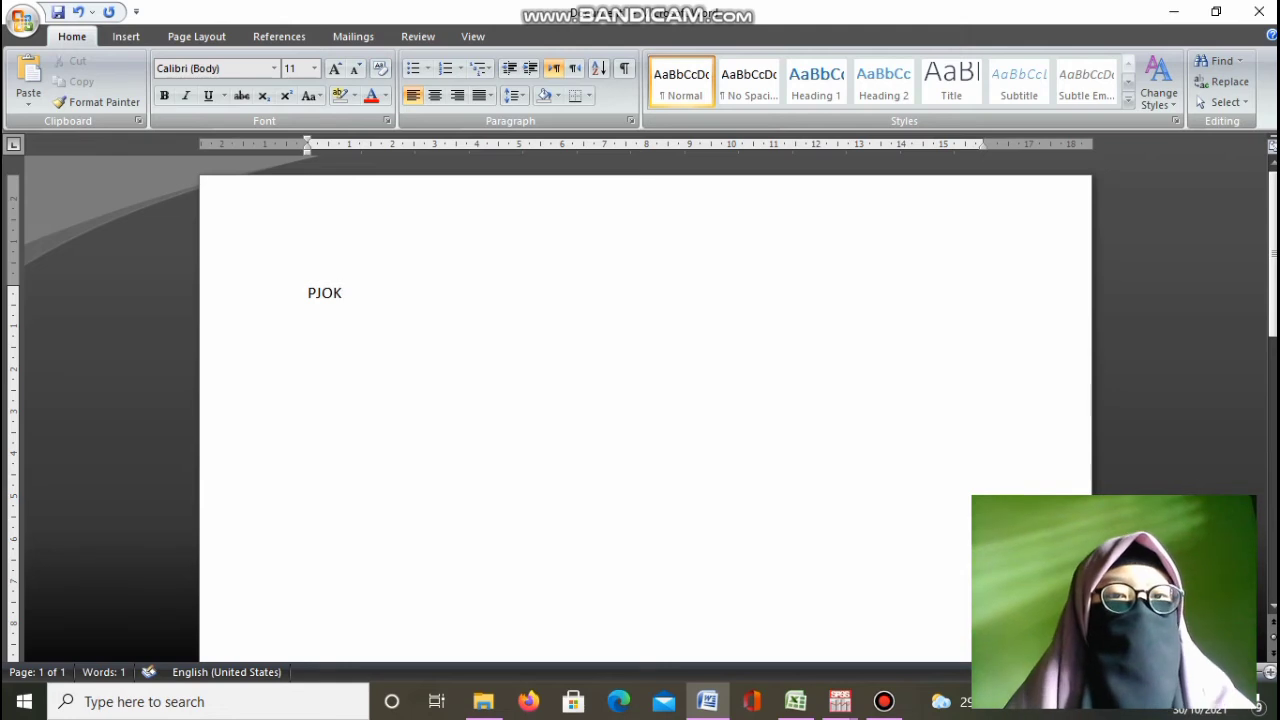
- Set the line spacing to 1,5 and start a new line below the PJOK heading
key("Return")
key("Return")
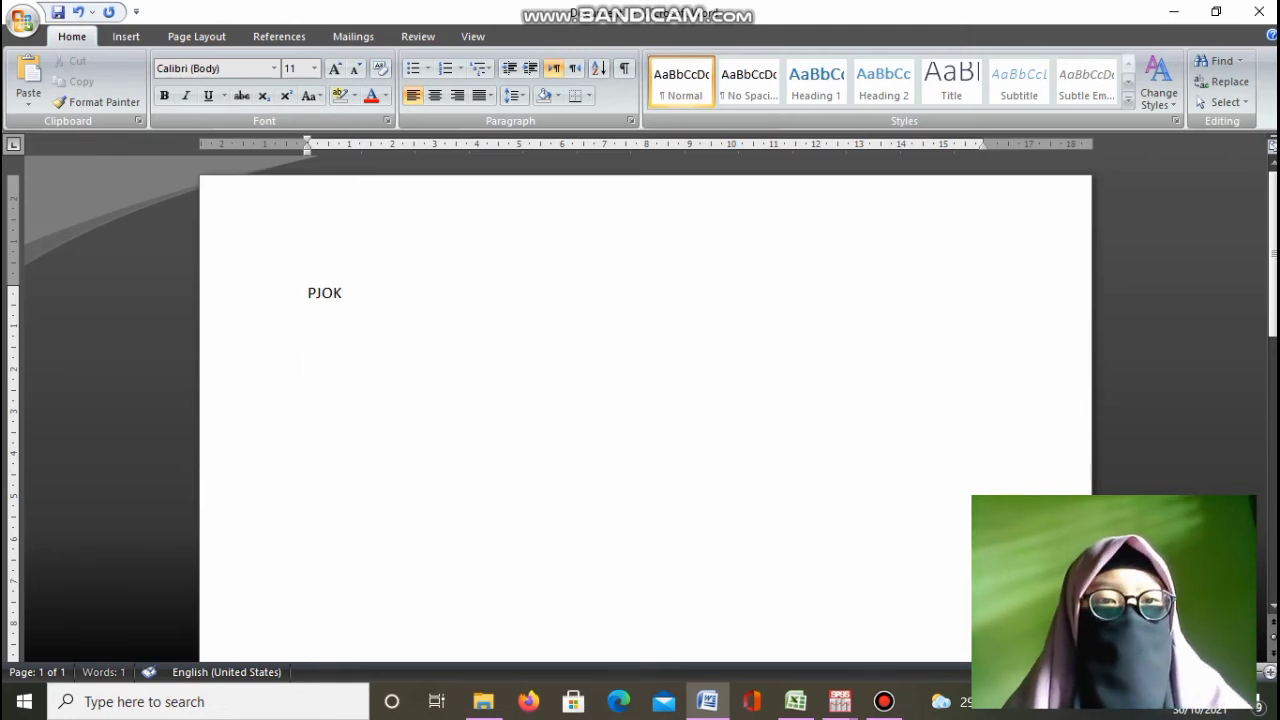
left_click(517, 95)
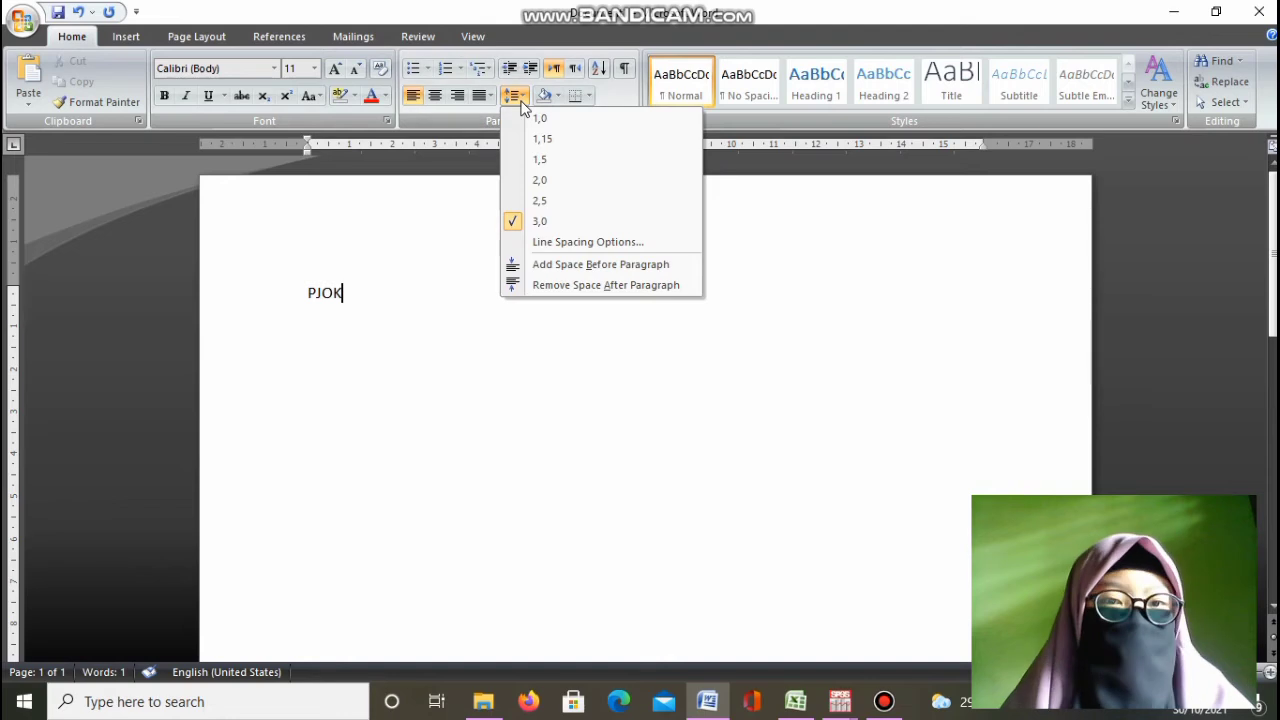
left_click(536, 161)
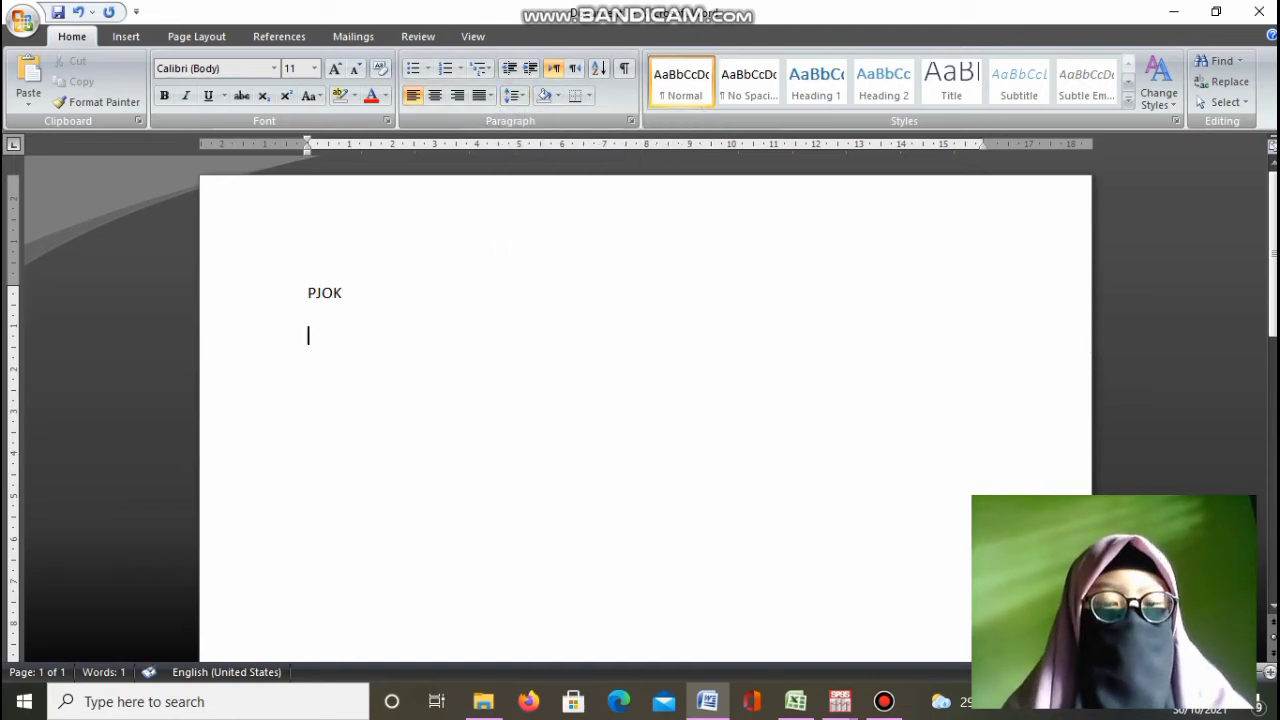
- Write the lines "Nilai Maksimum : 98" and "Nilai minimum : 76" under the PJOK heading
type("Nilai Maks")
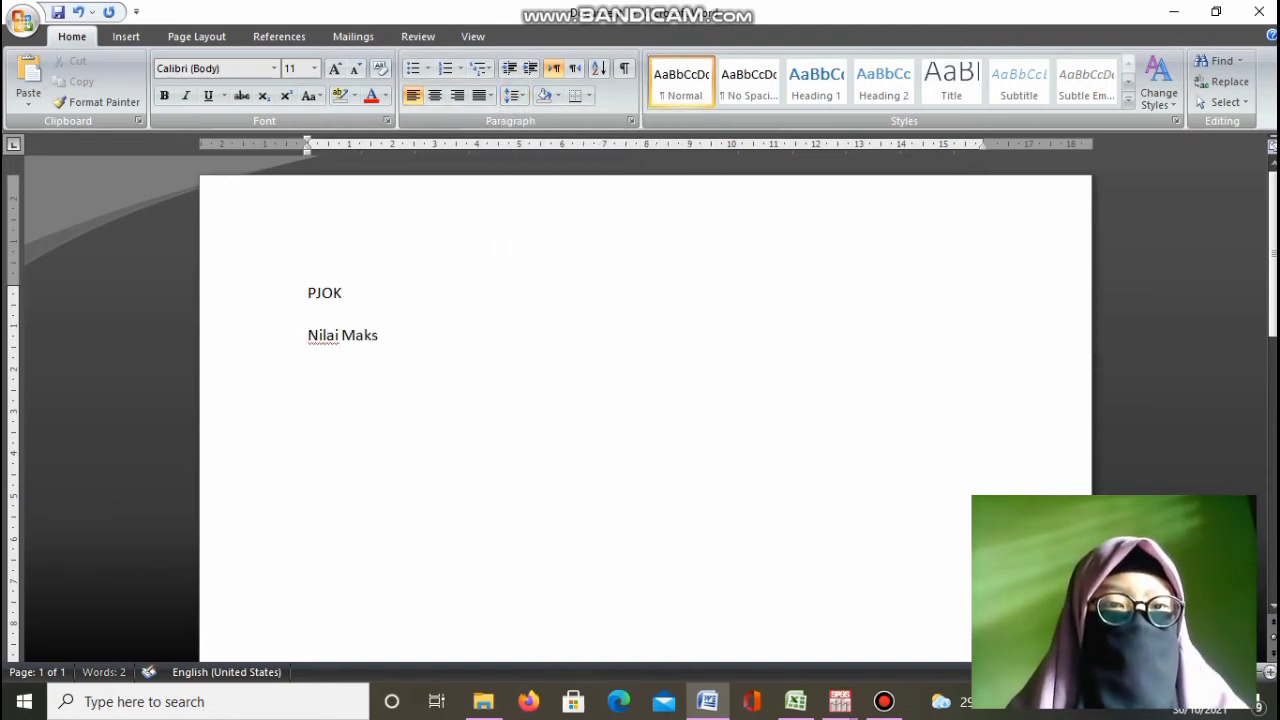
type("imum :")
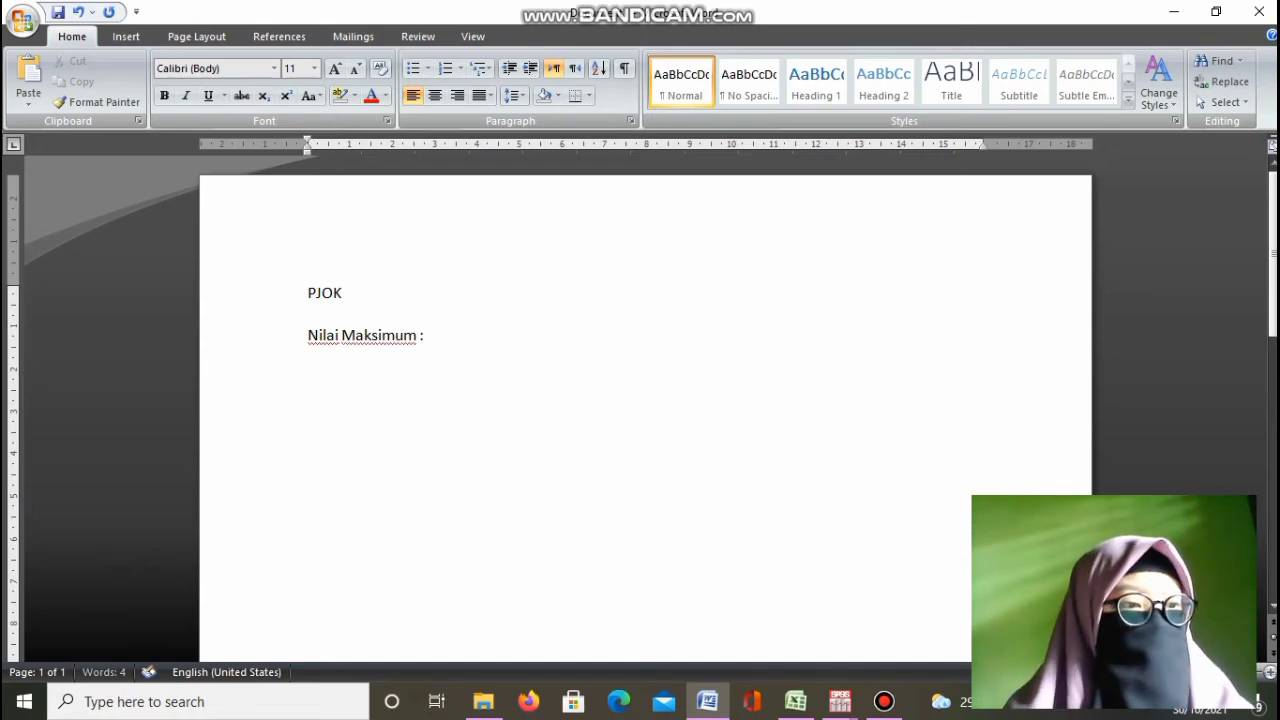
type(" 98")
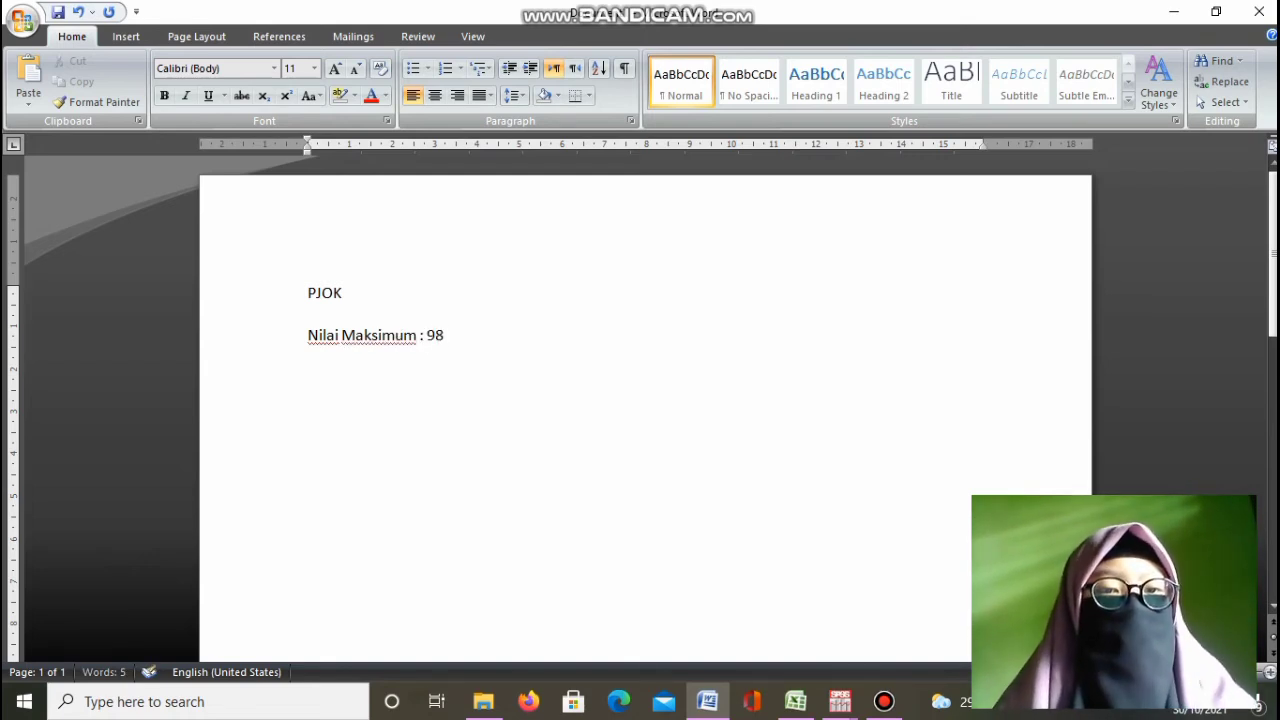
key("Return")
type("Nil")
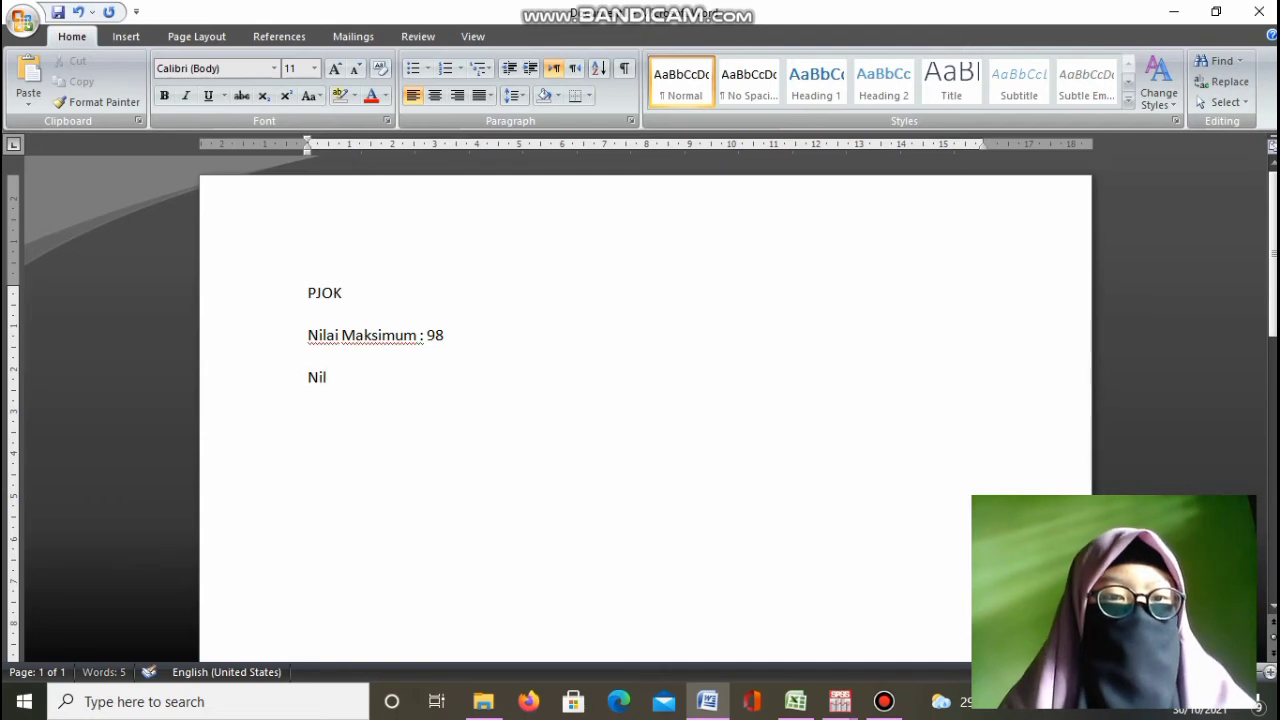
type("ai mini")
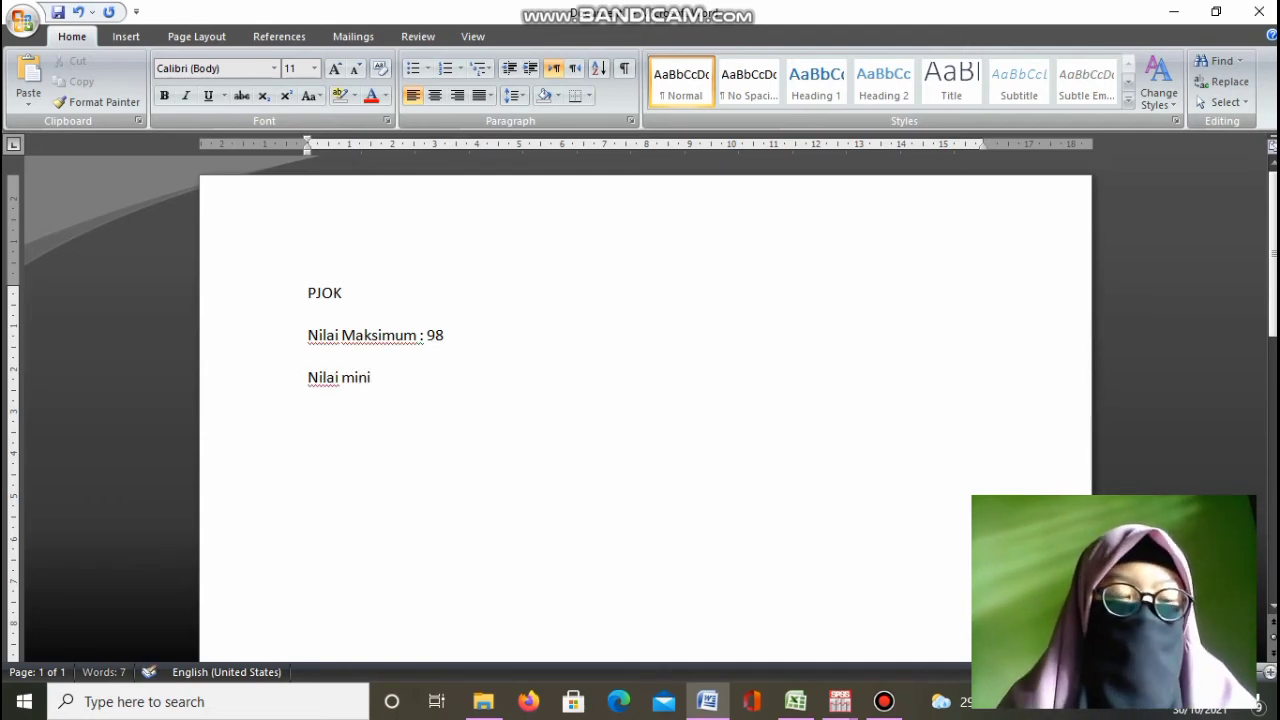
type("mum :")
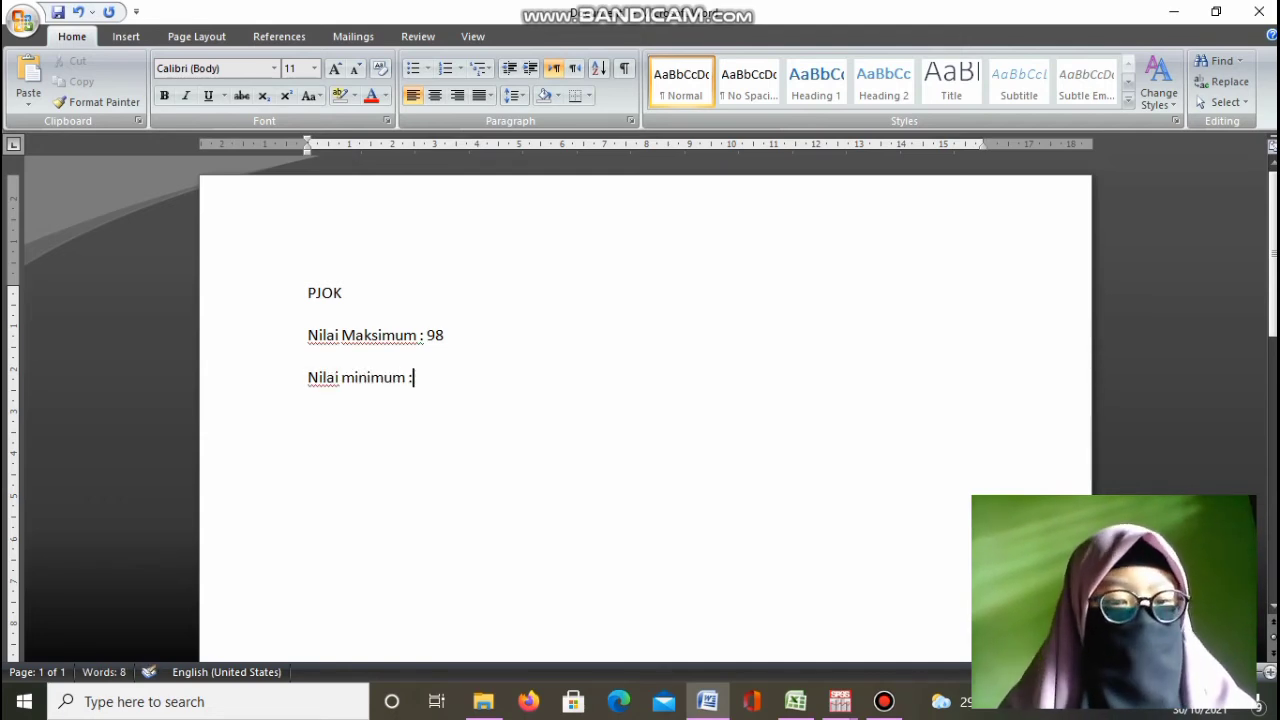
type(" 76")
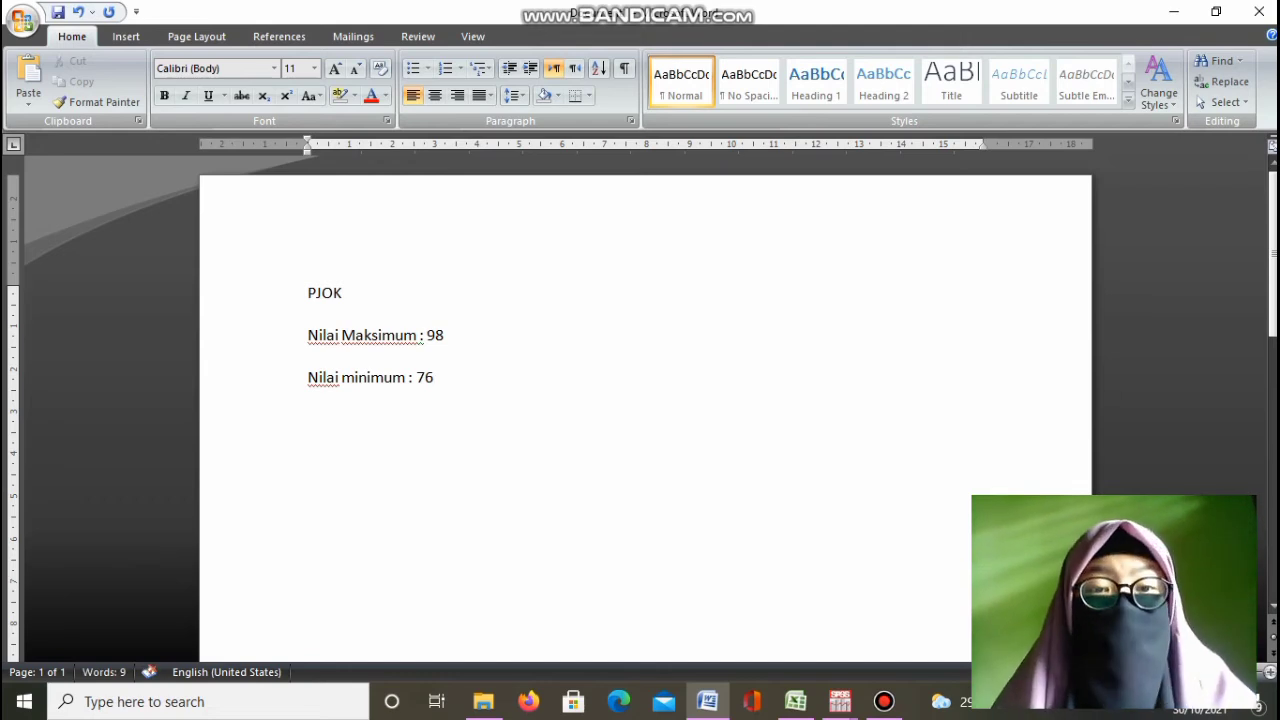
- Add the line "Range : 22" below the minimum value
key("Return")
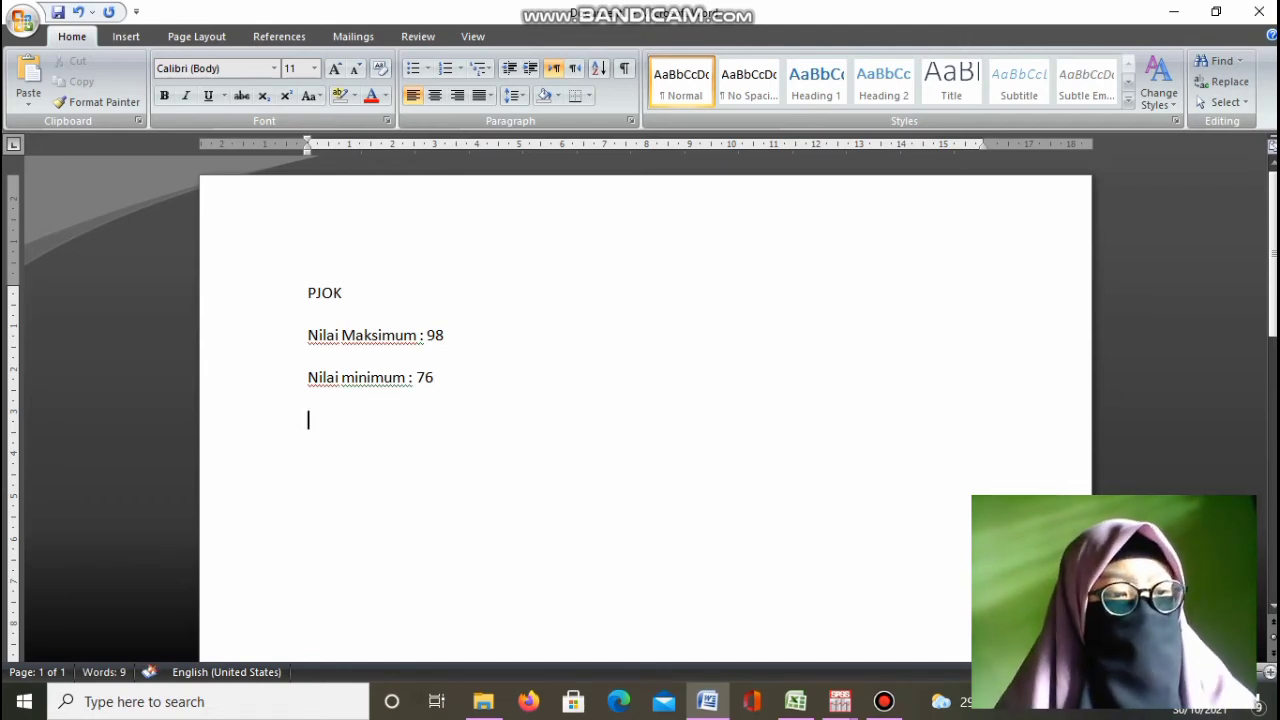
type("Range")
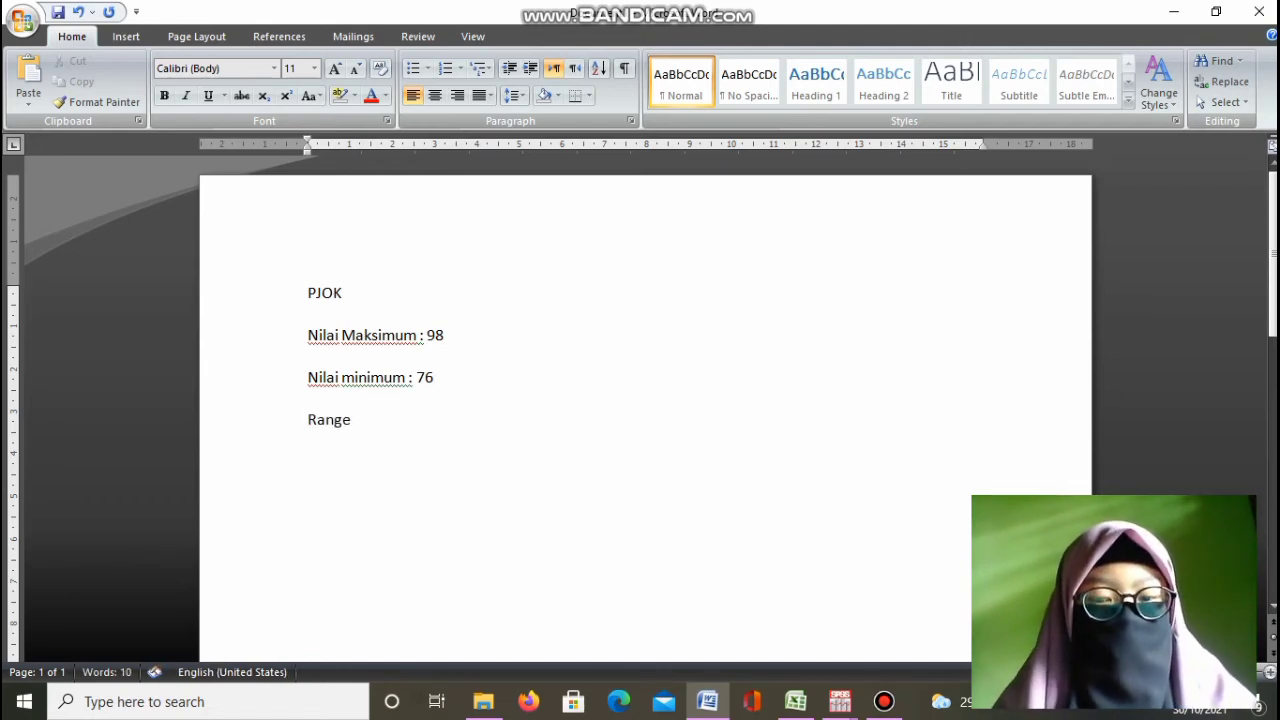
type(" : 22")
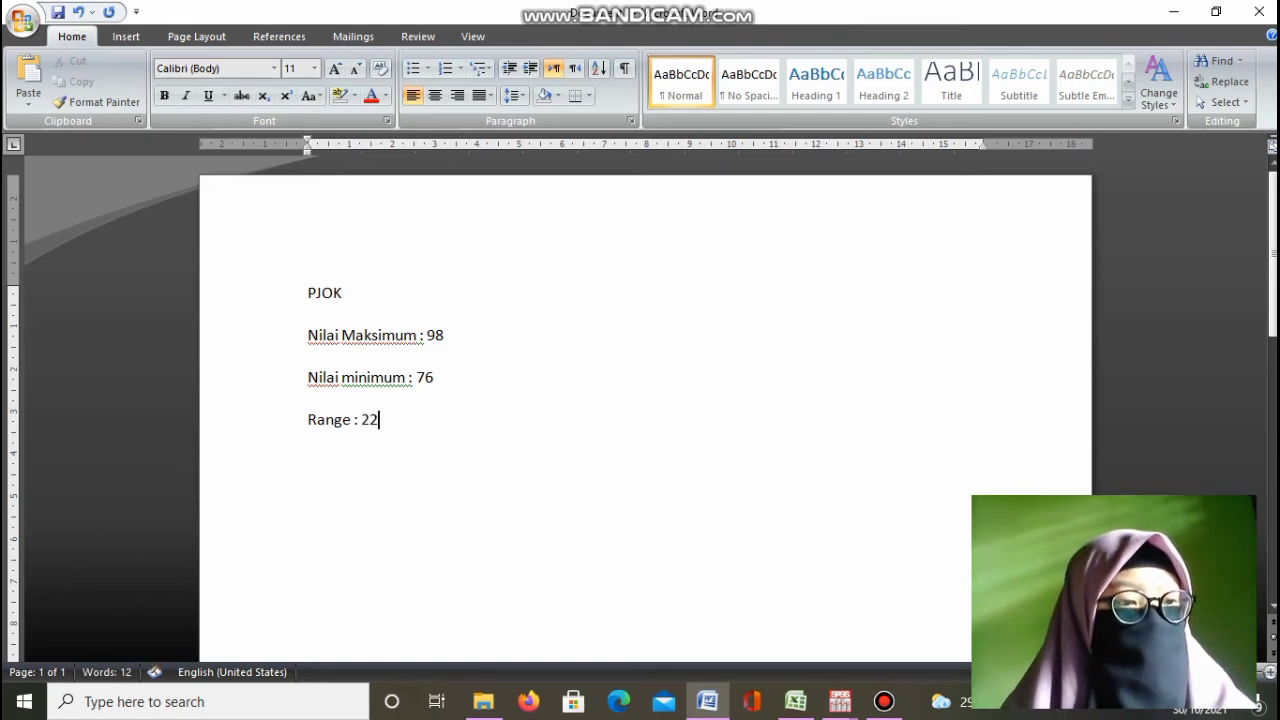
- Add the class-count formula line "Banyak kelas : 1 + 3,3 log n" below the range
key("Return")
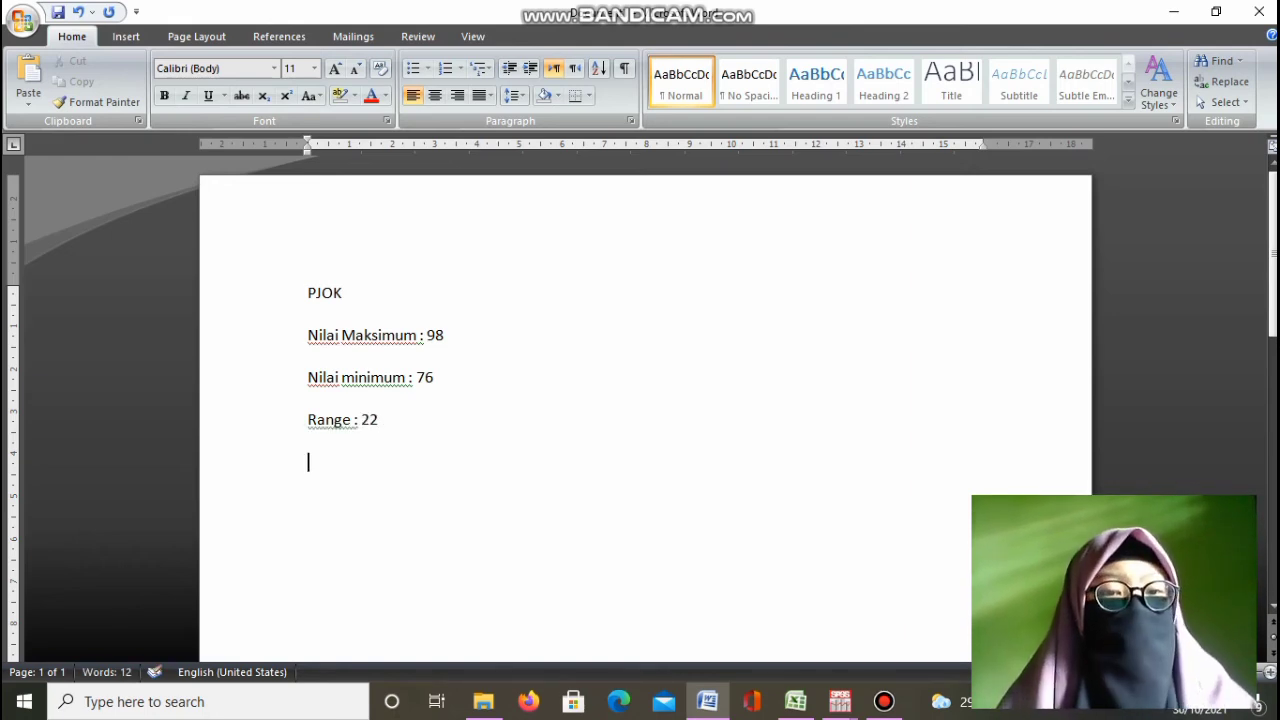
type("Ba")
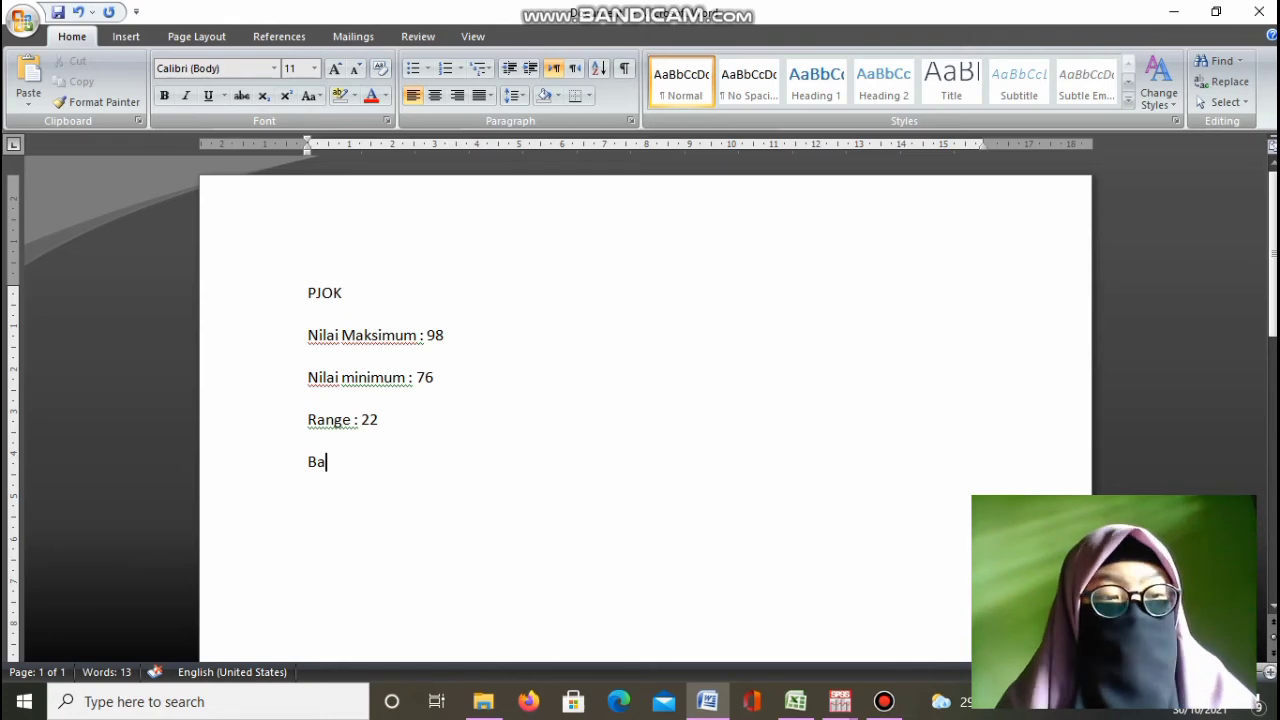
type("nyak")
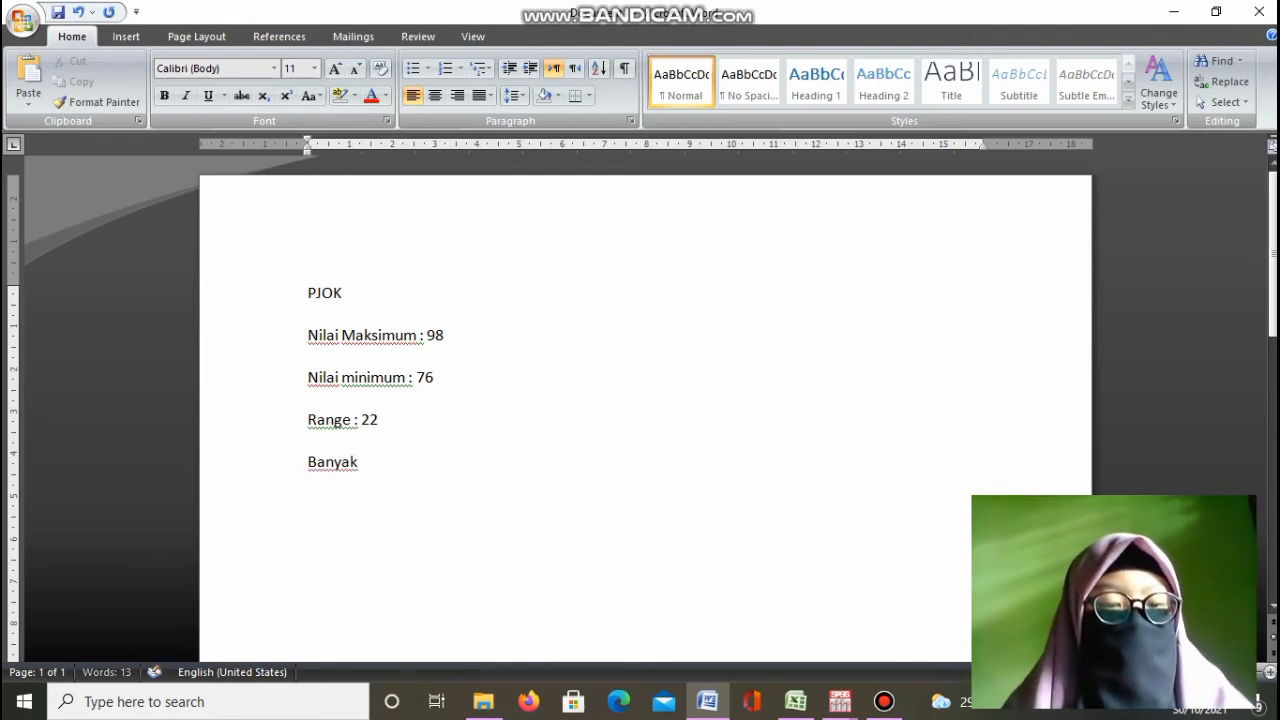
type(" kelas :")
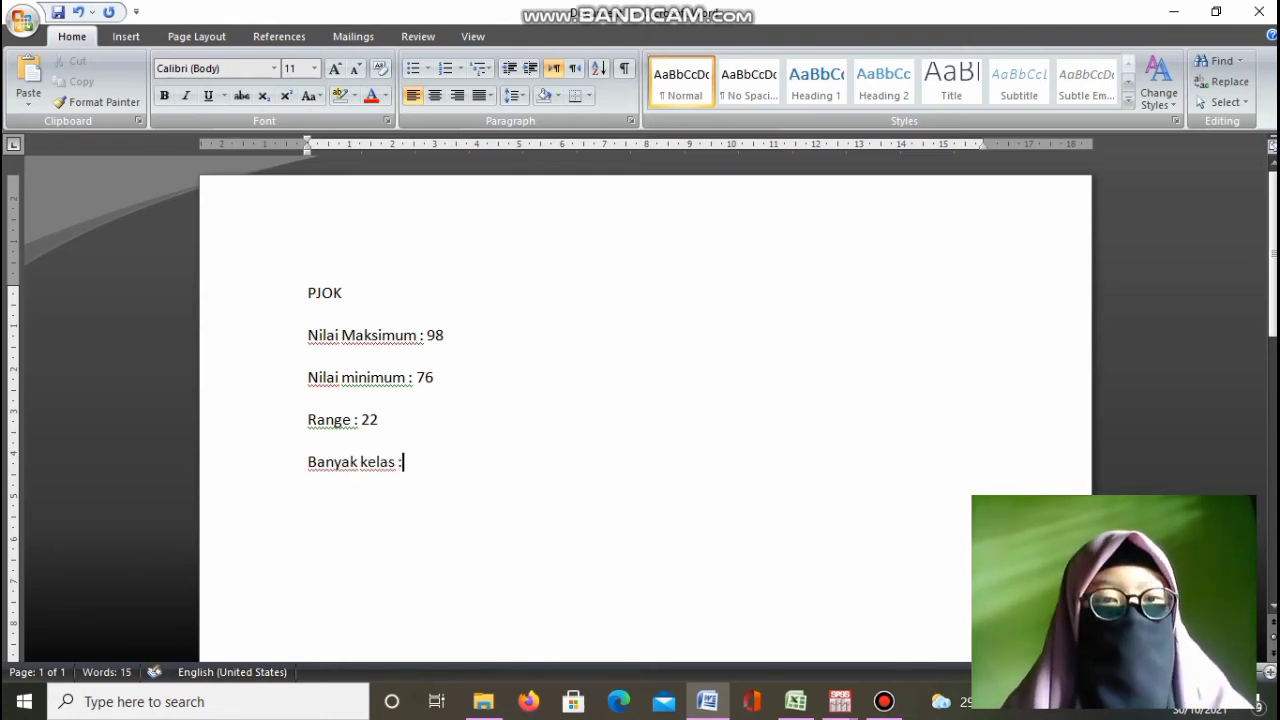
type(" 1 =")
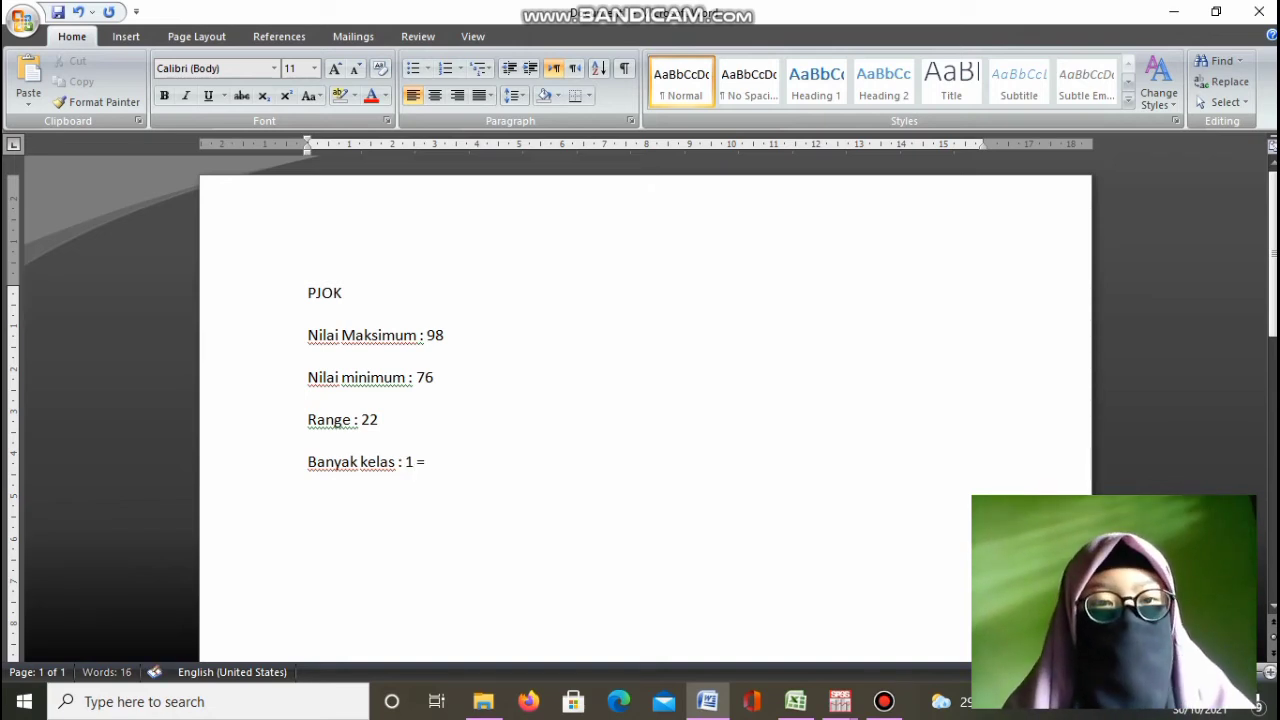
key("BackSpace")
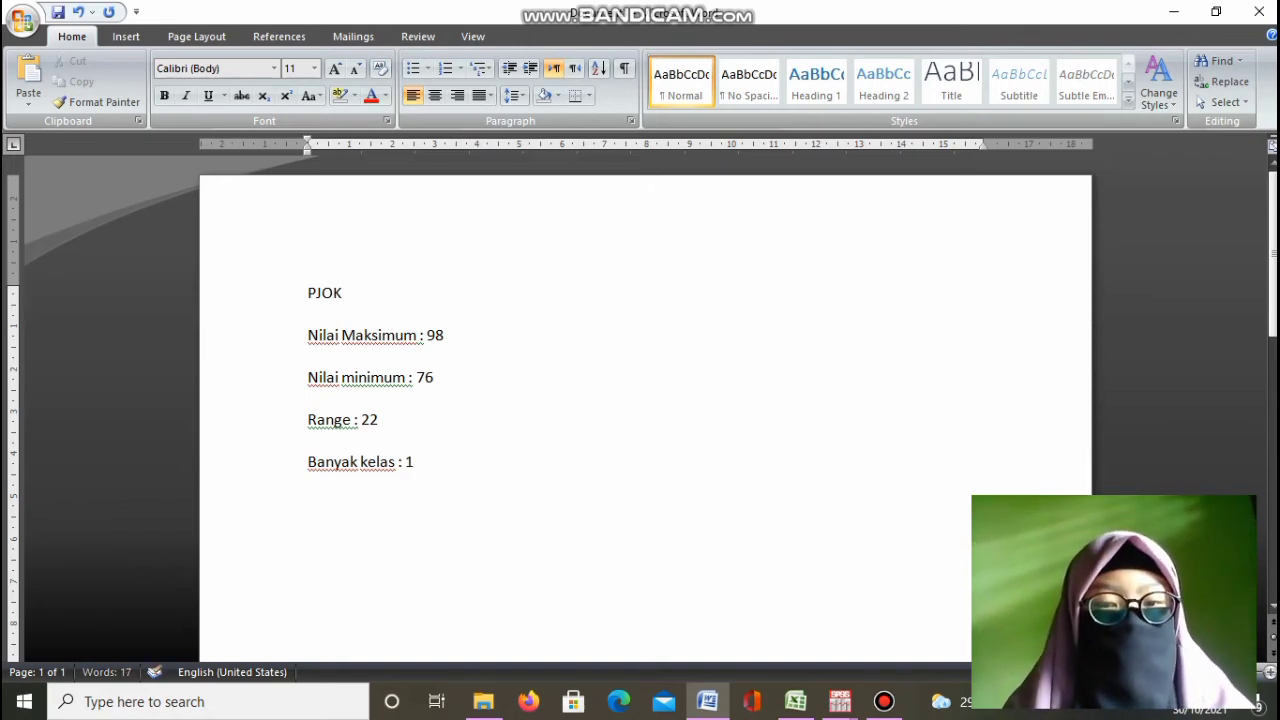
type("+ 3")
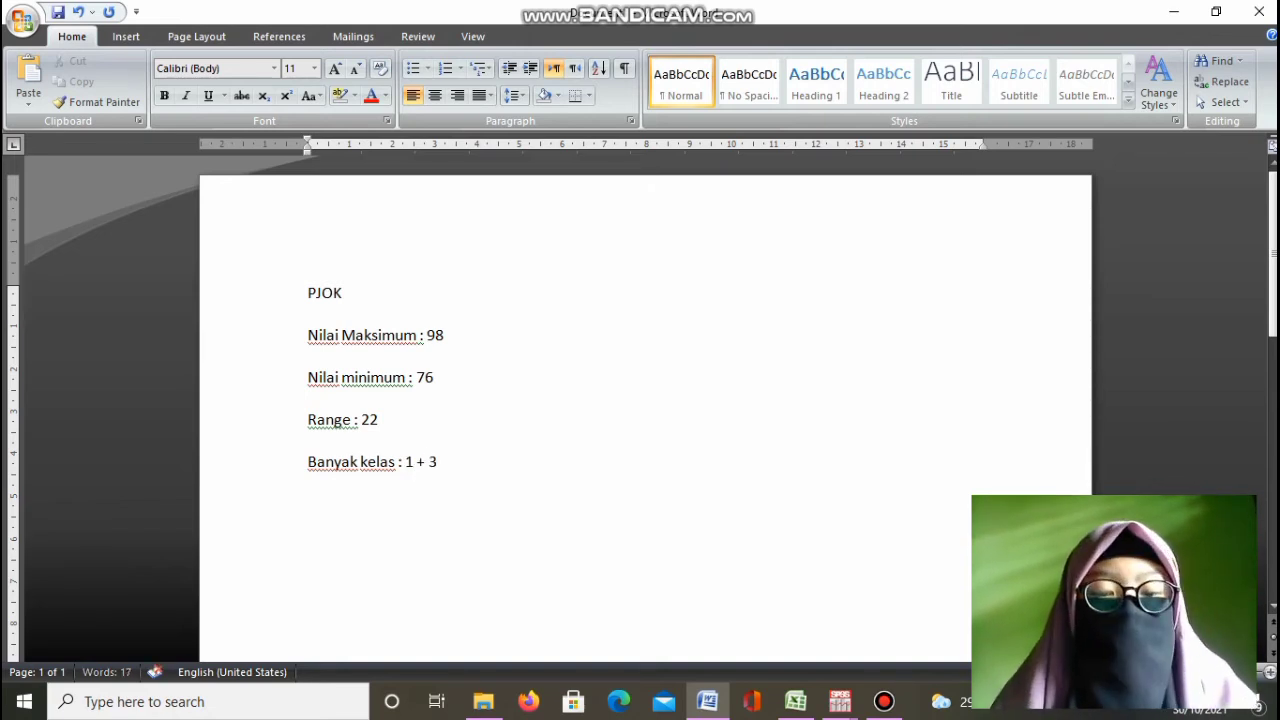
type(",3 log n")
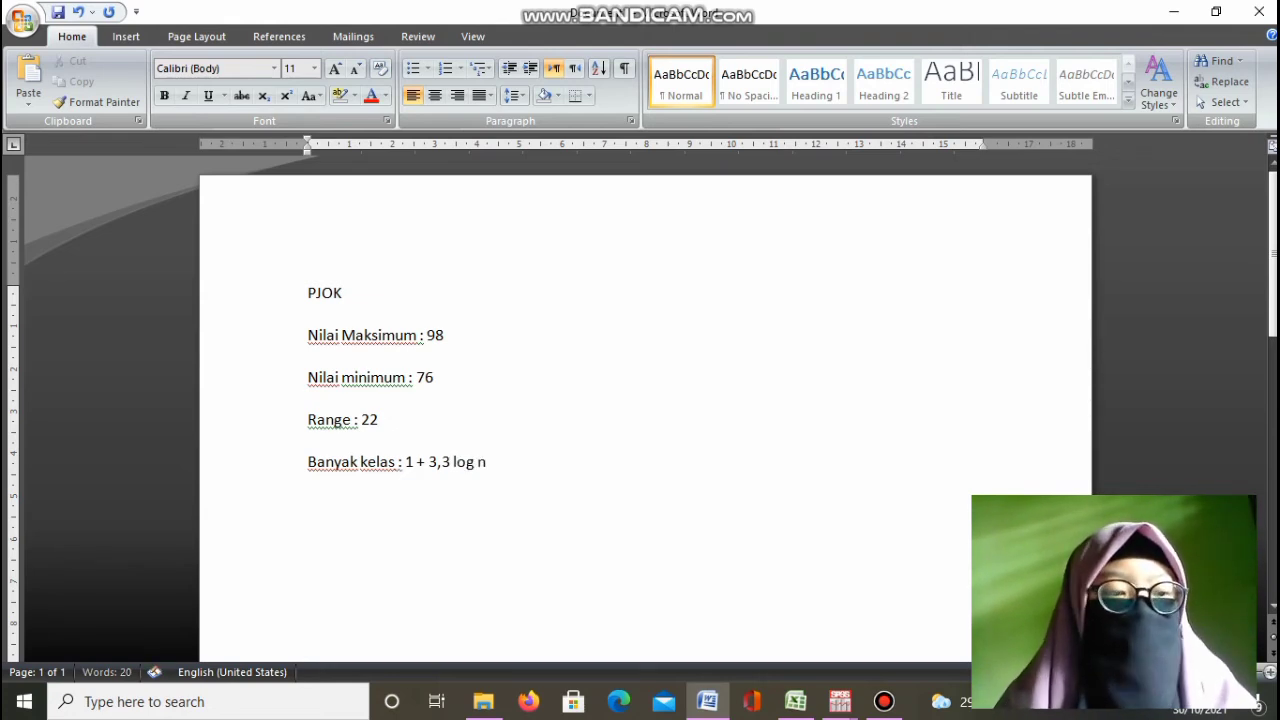
- Define N below the class-count formula with the line "N : jumlah data : 19"
type(" N : j")
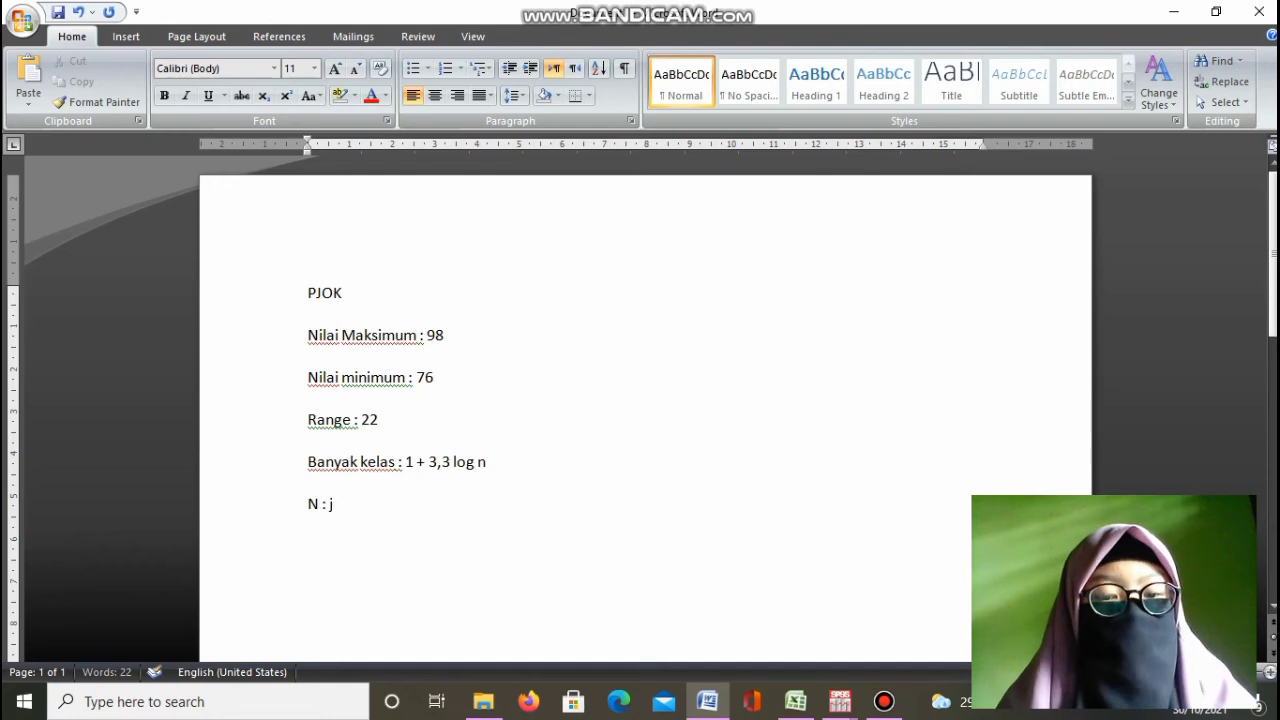
type("umlah d")
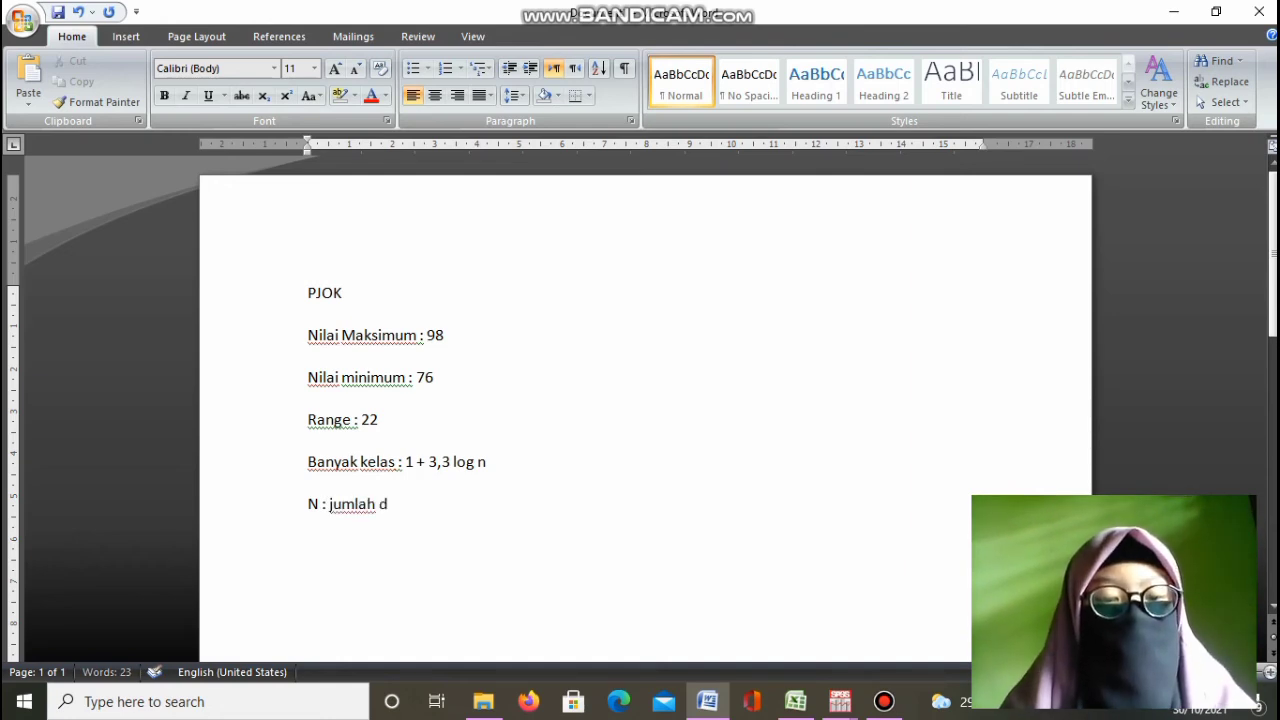
type("ata :")
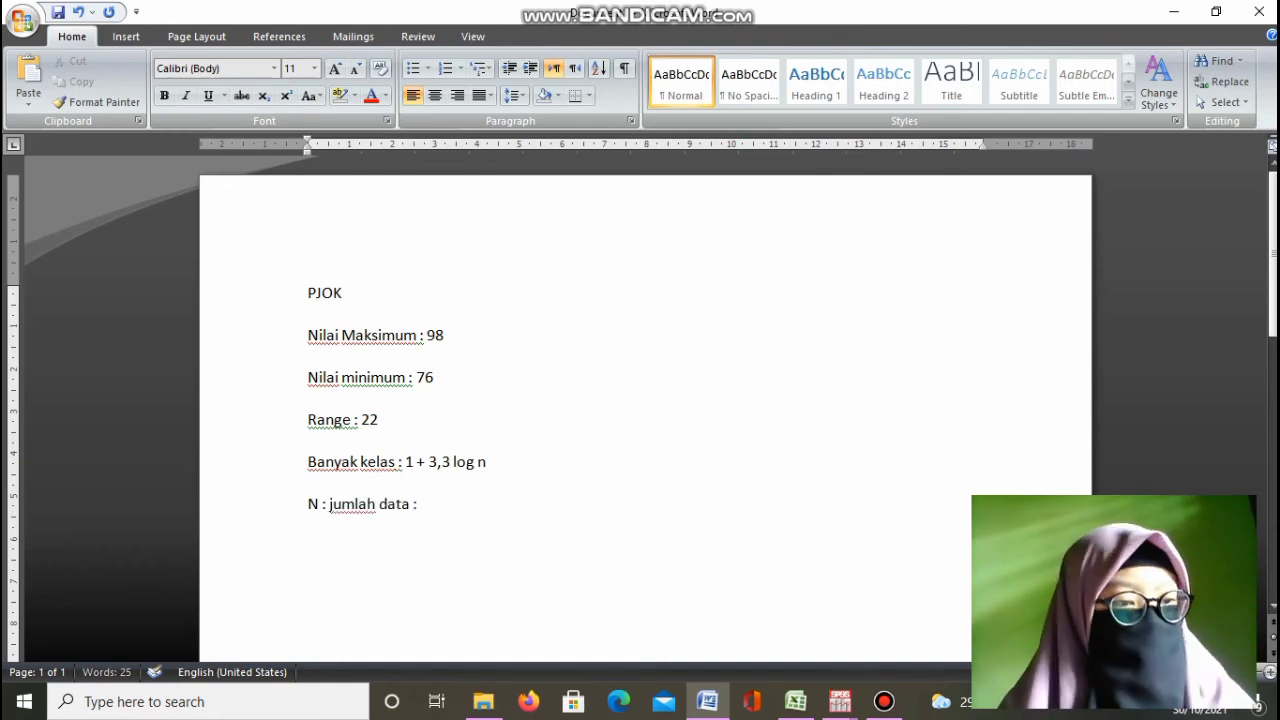
type(" 19")
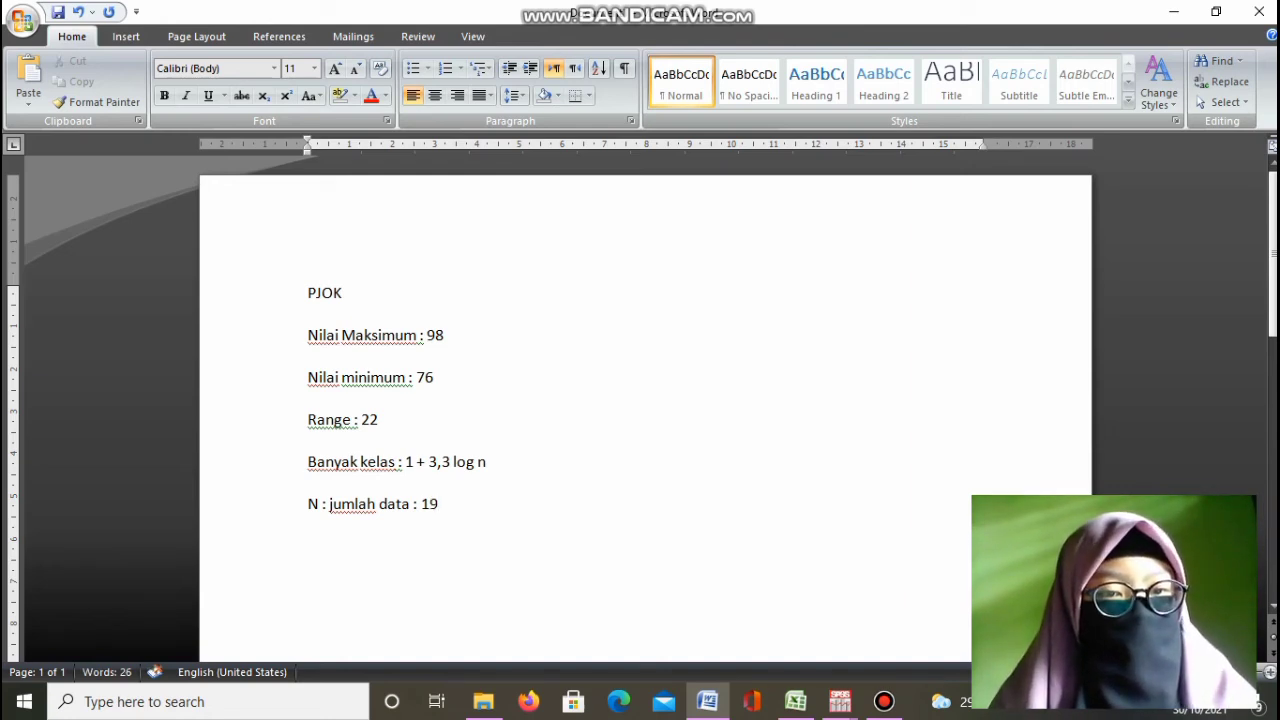
- Add the line "Banyak kelas ; 1+3,3 log 19" below the N definition, substituting 19 for n in the formula
key("Return")
type("banua")
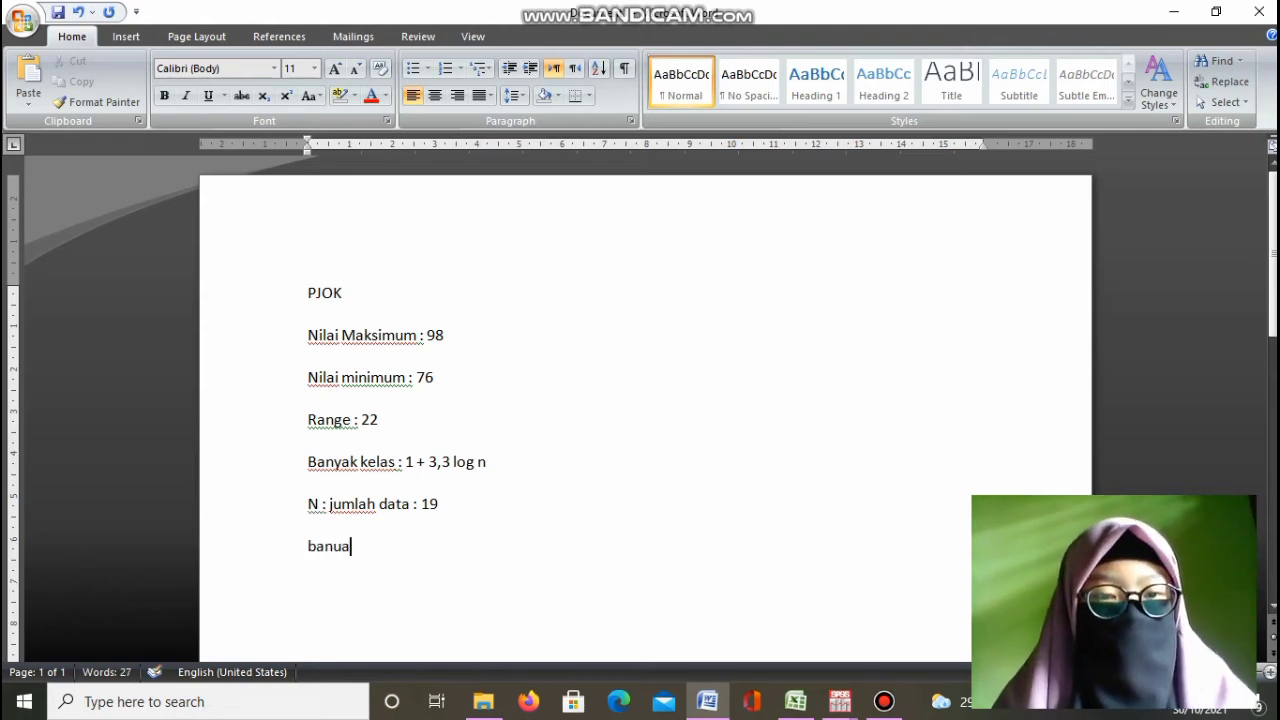
key("BackSpace")
key("BackSpace")
type("ya")
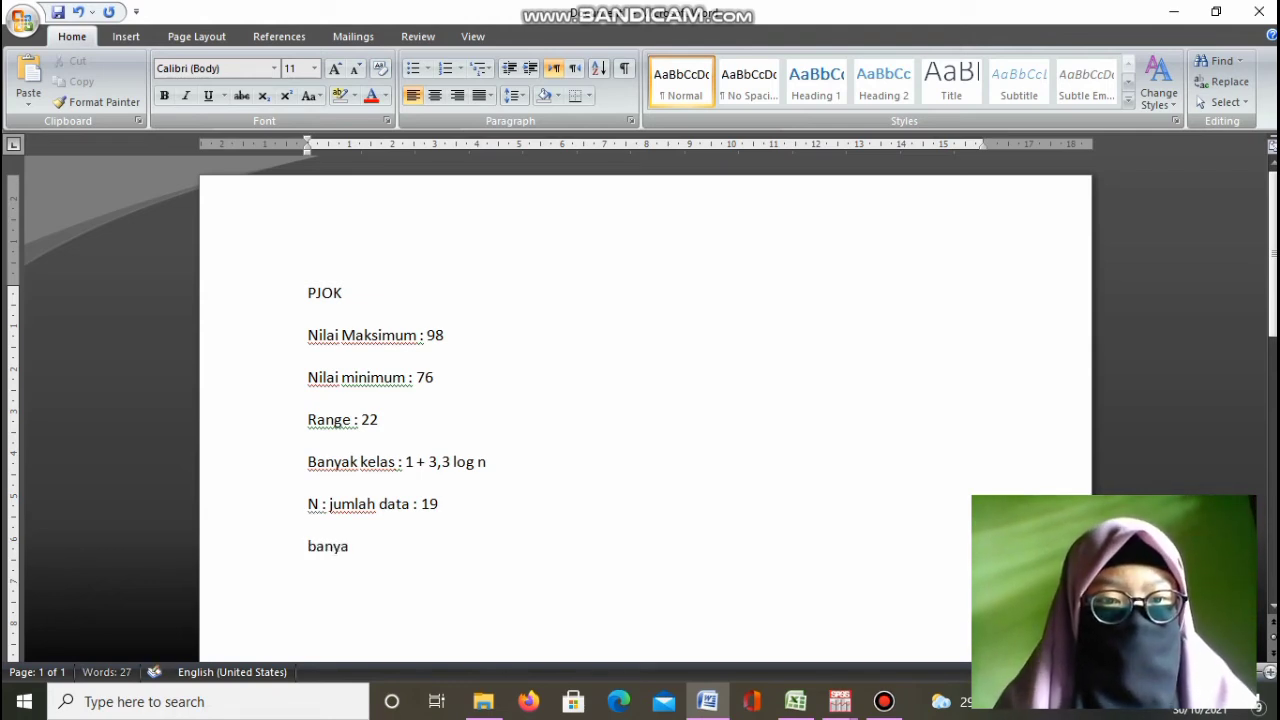
type("k kelas")
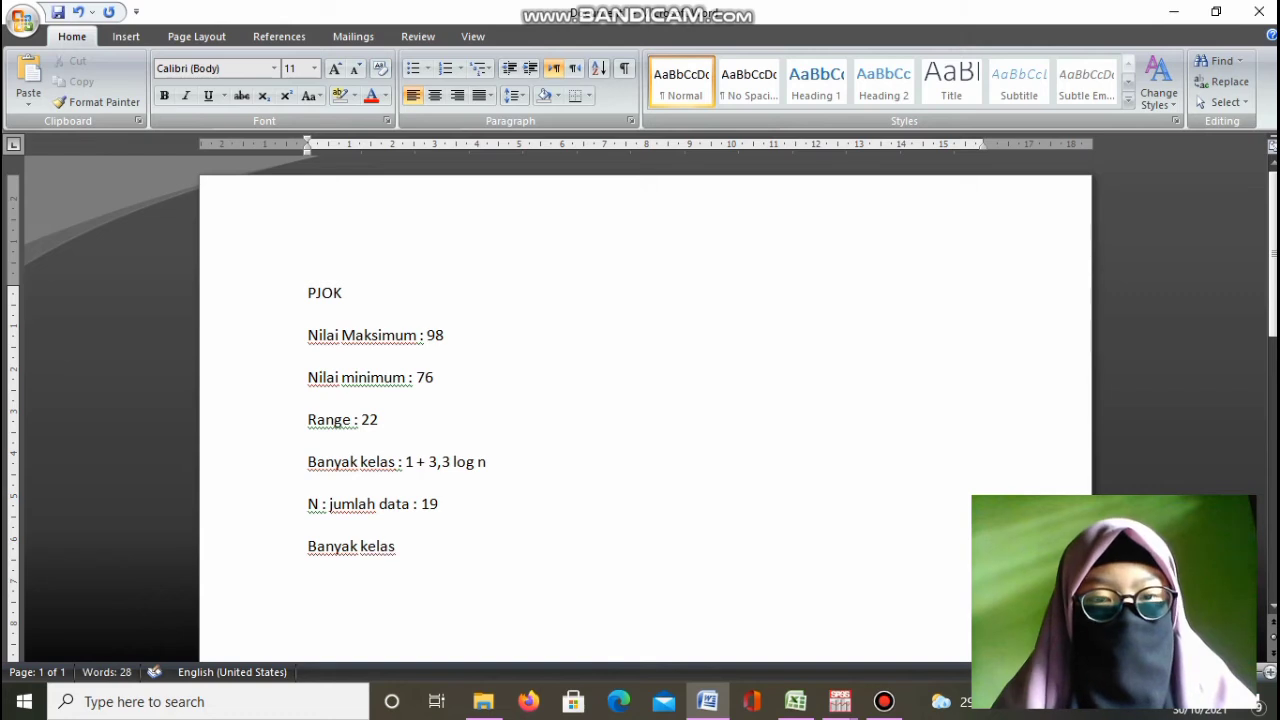
type(" ; 1")
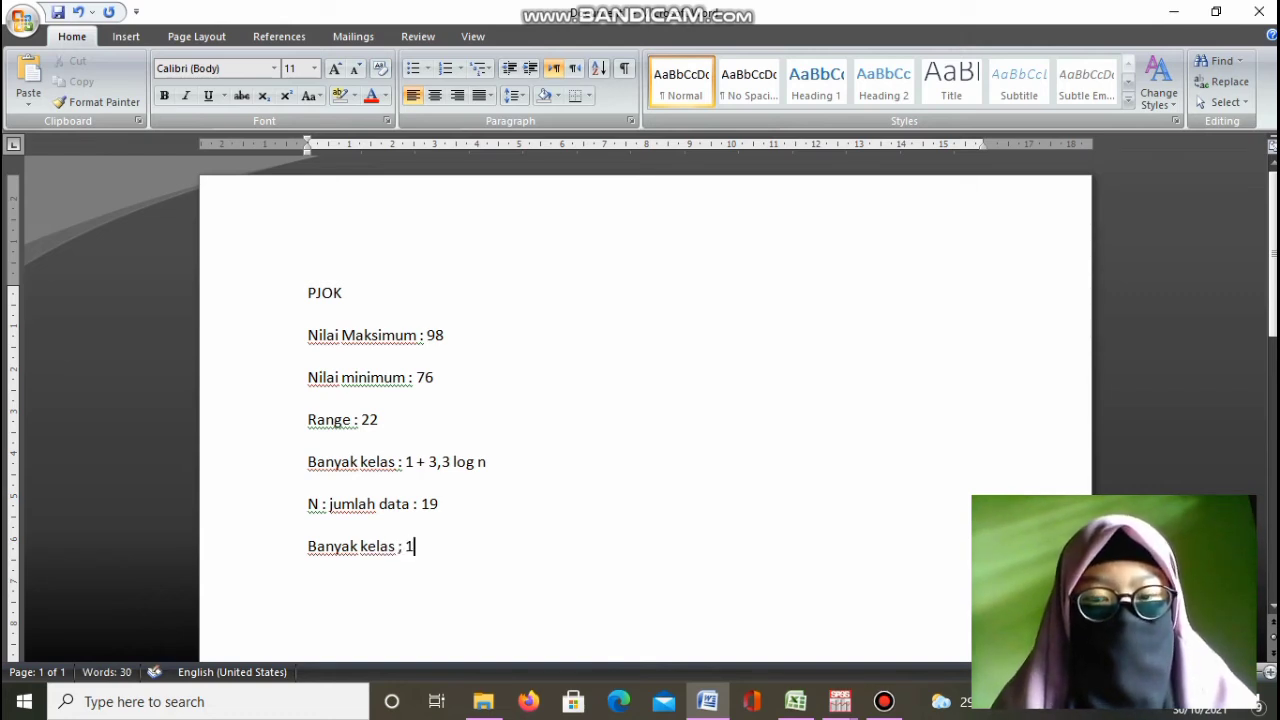
type("+3")
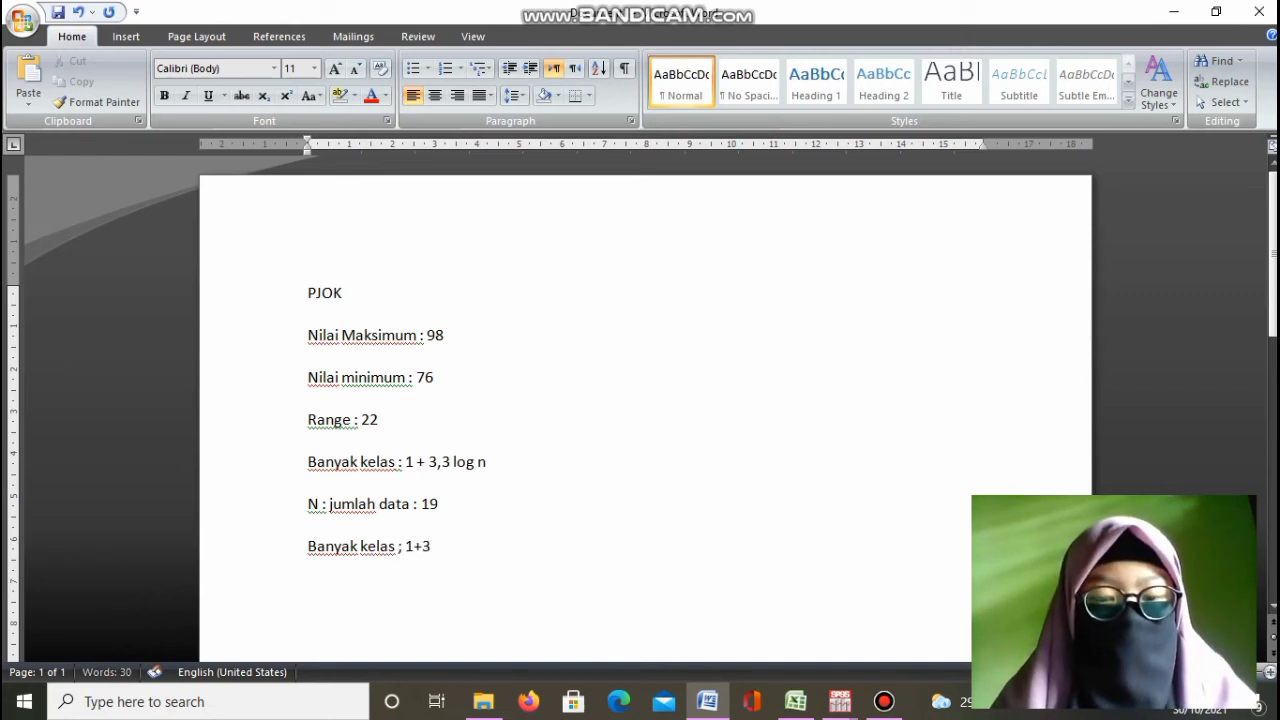
type(",3 log")
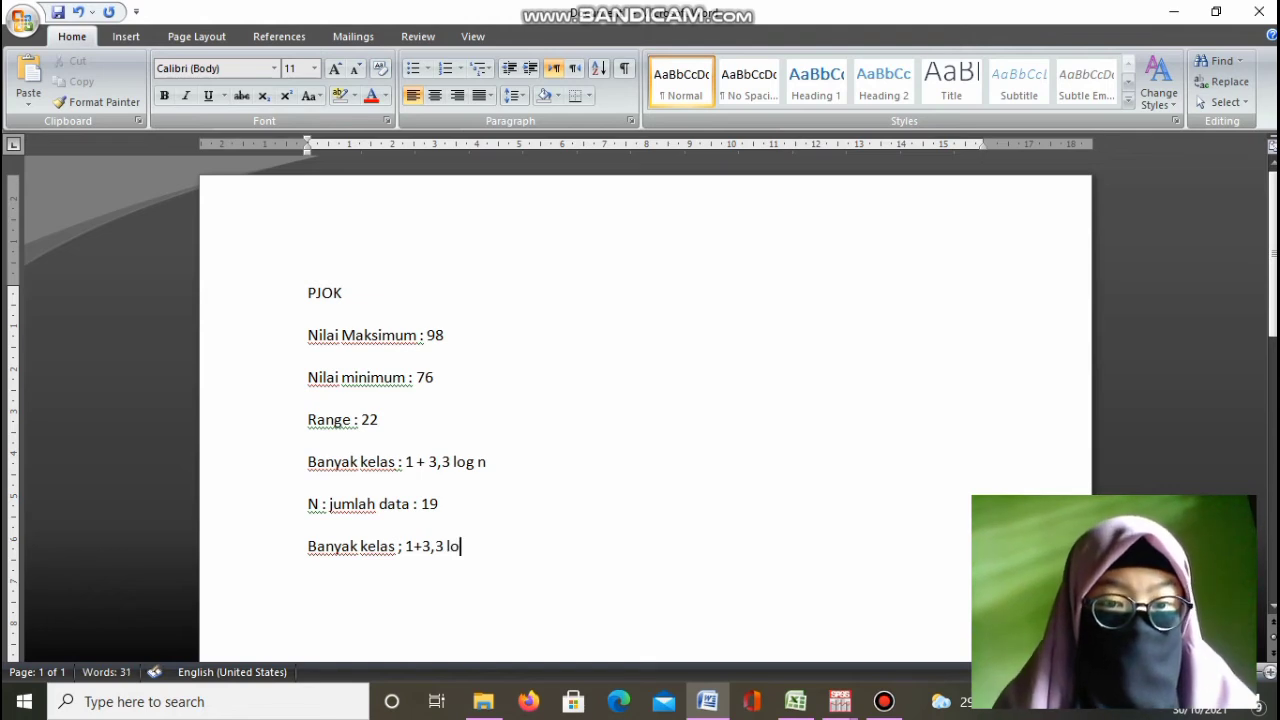
type("9")
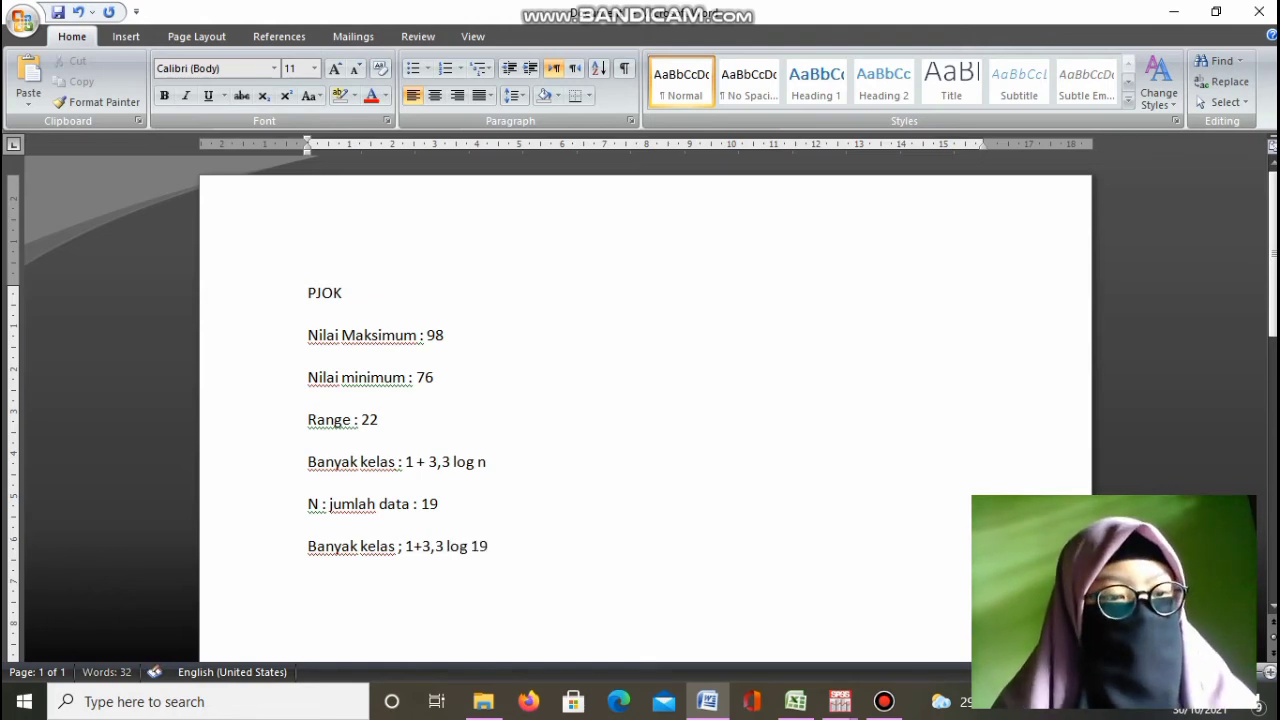
- Append the class-count result and its rounded value as ": 5,6 /6" after "log 19"
type(" :")
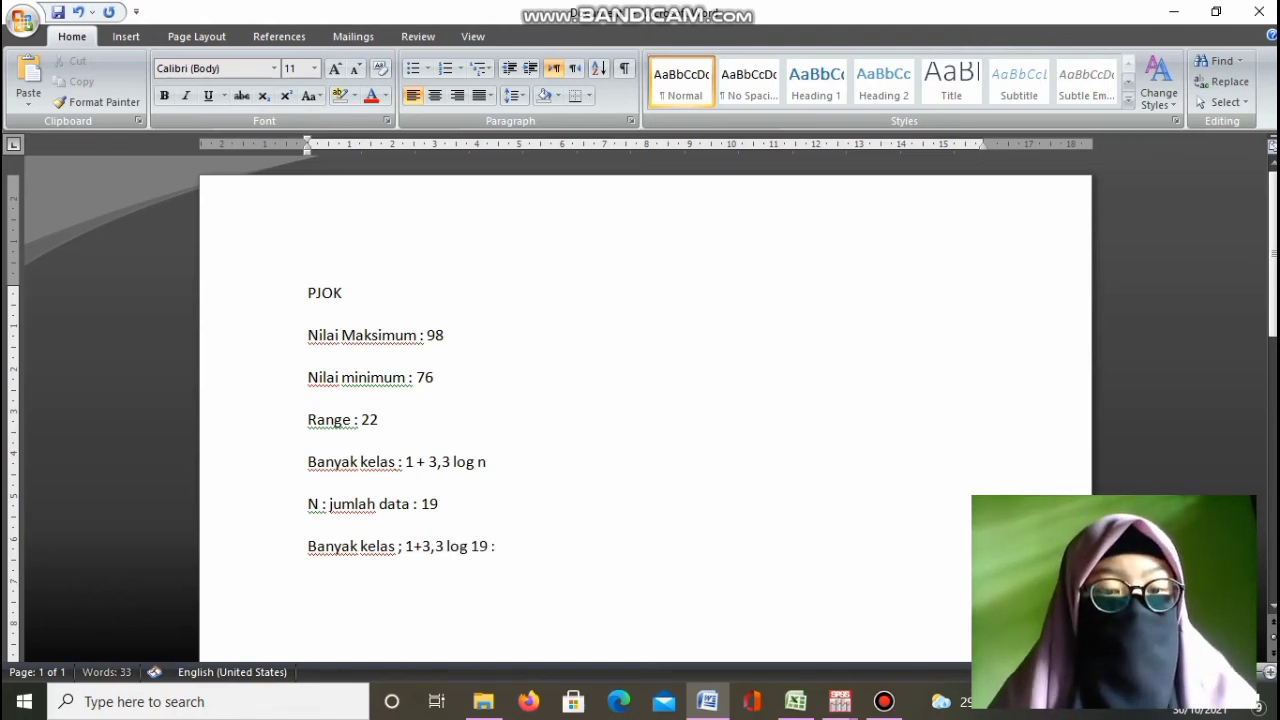
type(" 5,6")
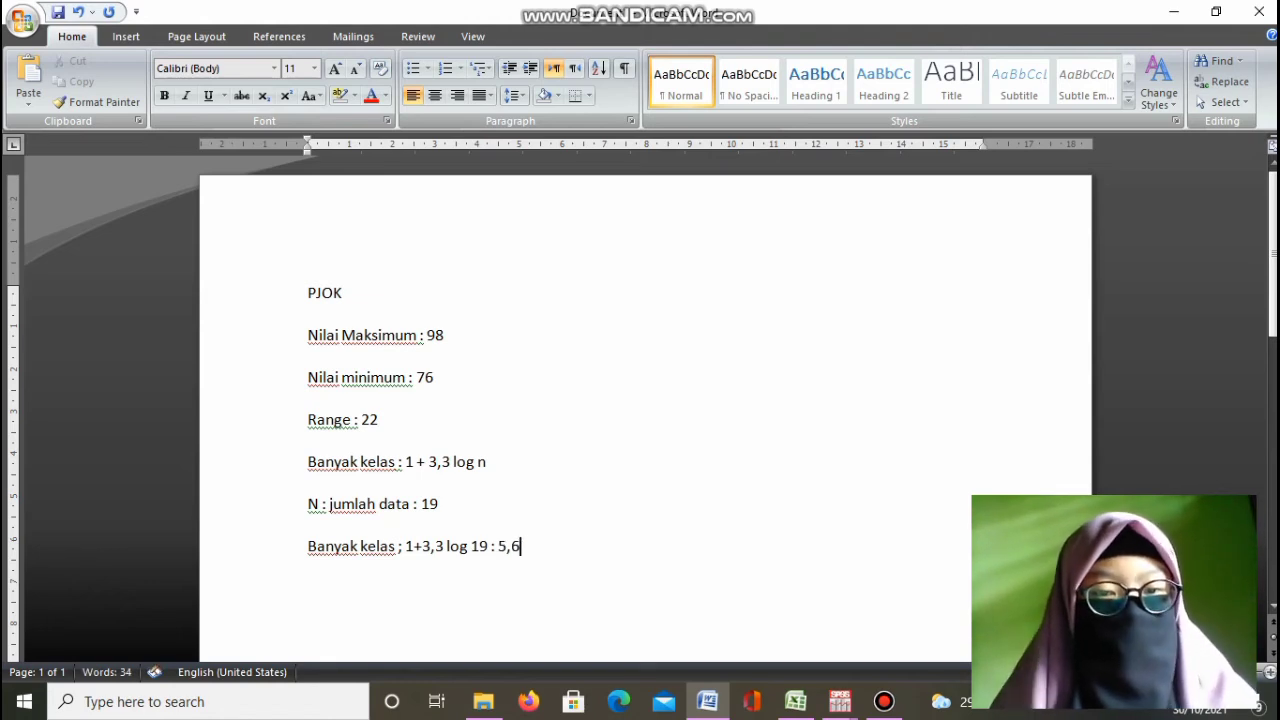
type(" : 6")
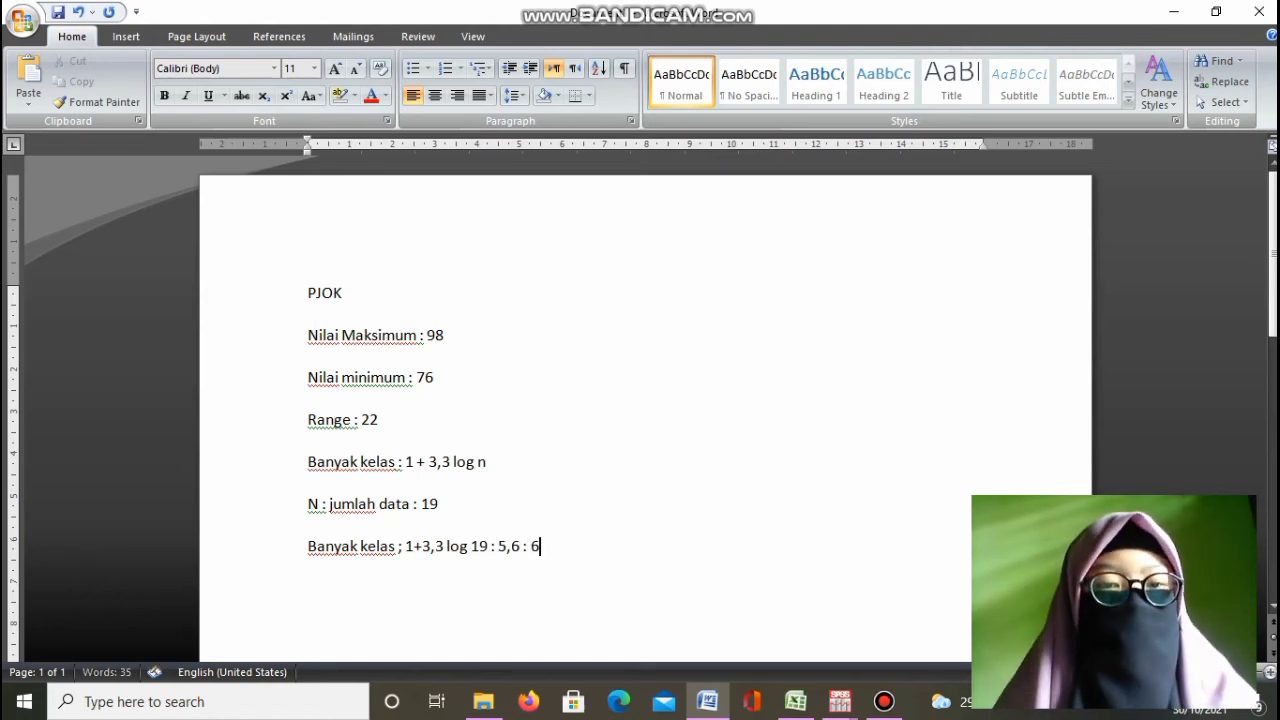
key("BackSpace")
key("BackSpace")
key("BackSpace")
key("BackSpace")
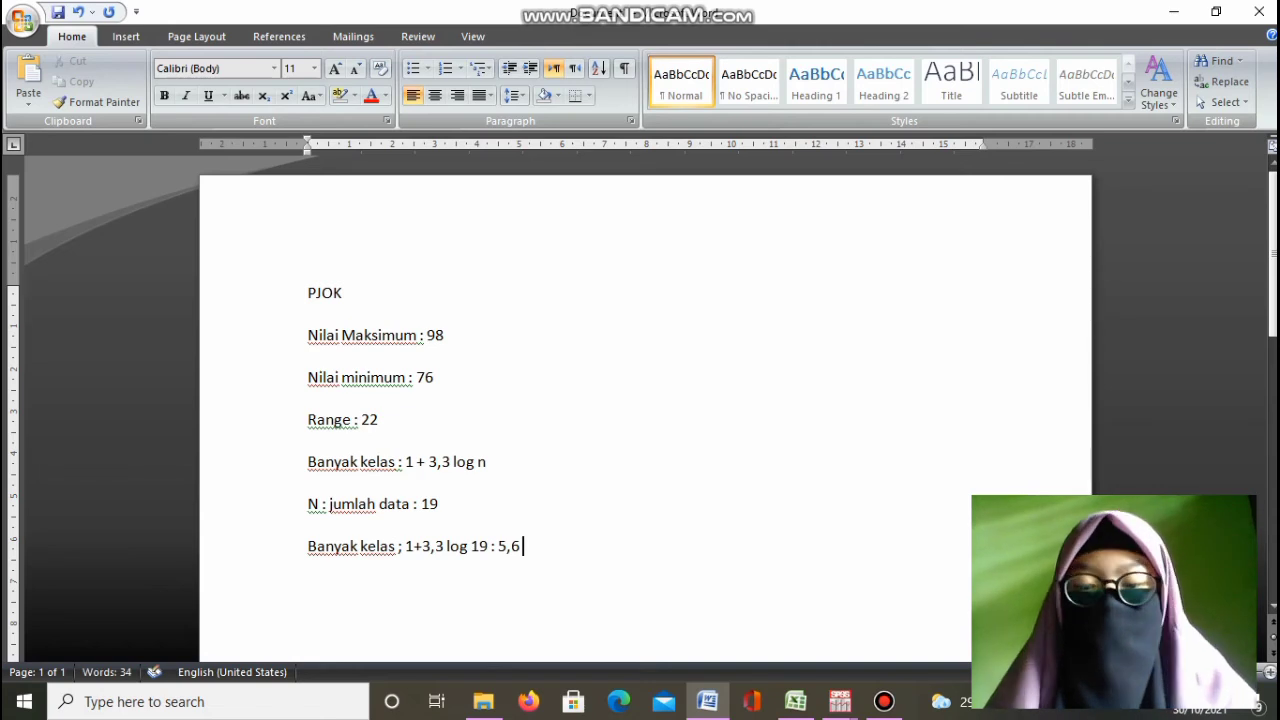
type("/6")
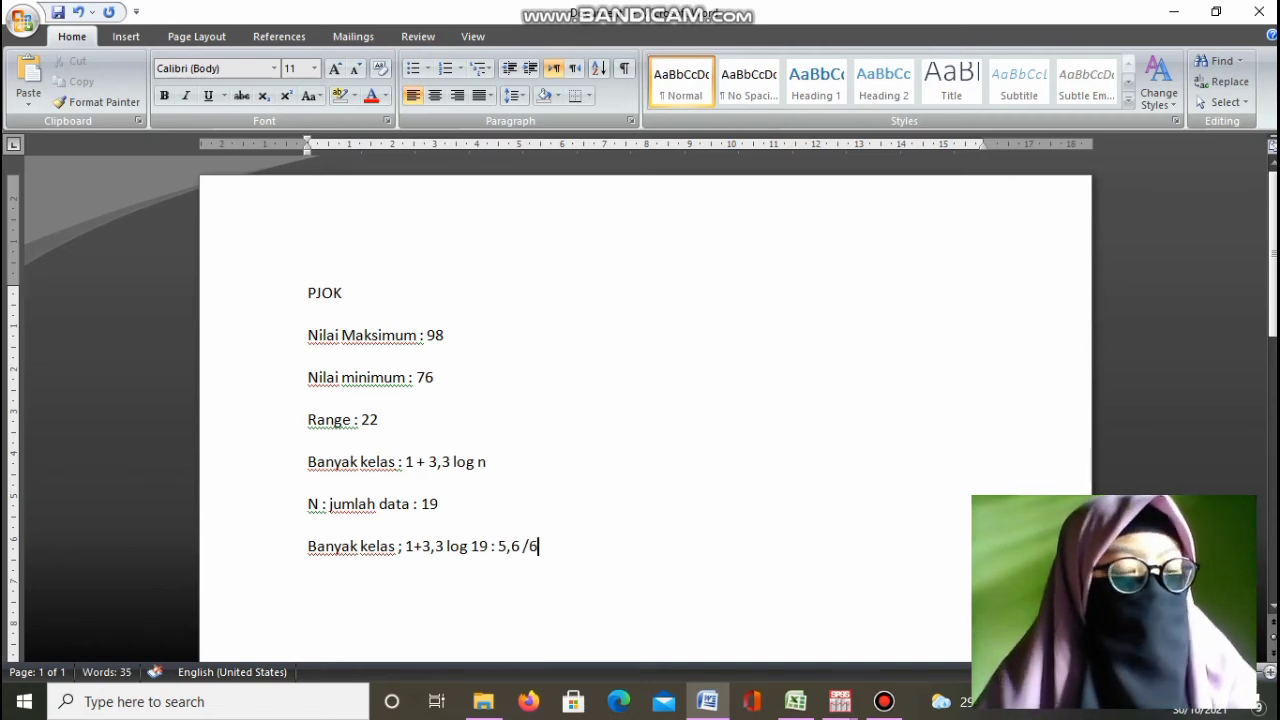
- Add the class-length formula line "Panjang kelas : Range dibagi dengan banyak kelas" below the class-count calculation
key("Return")
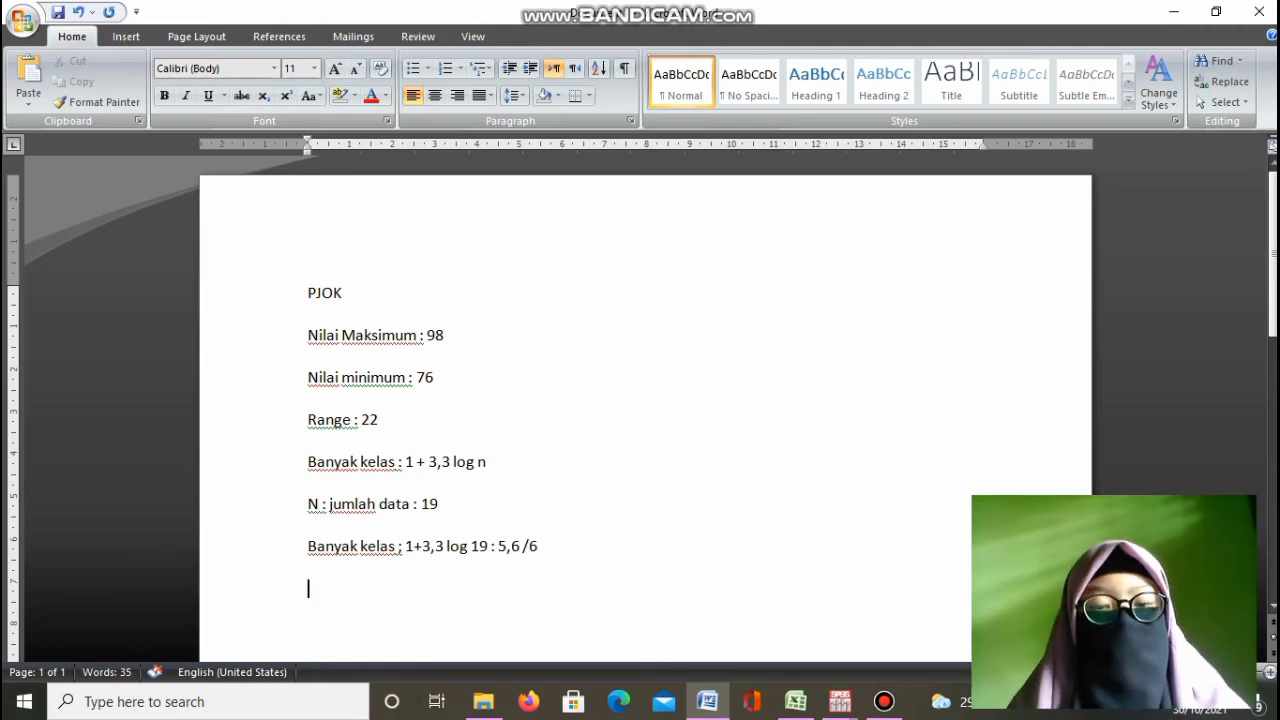
type("Panjang k")
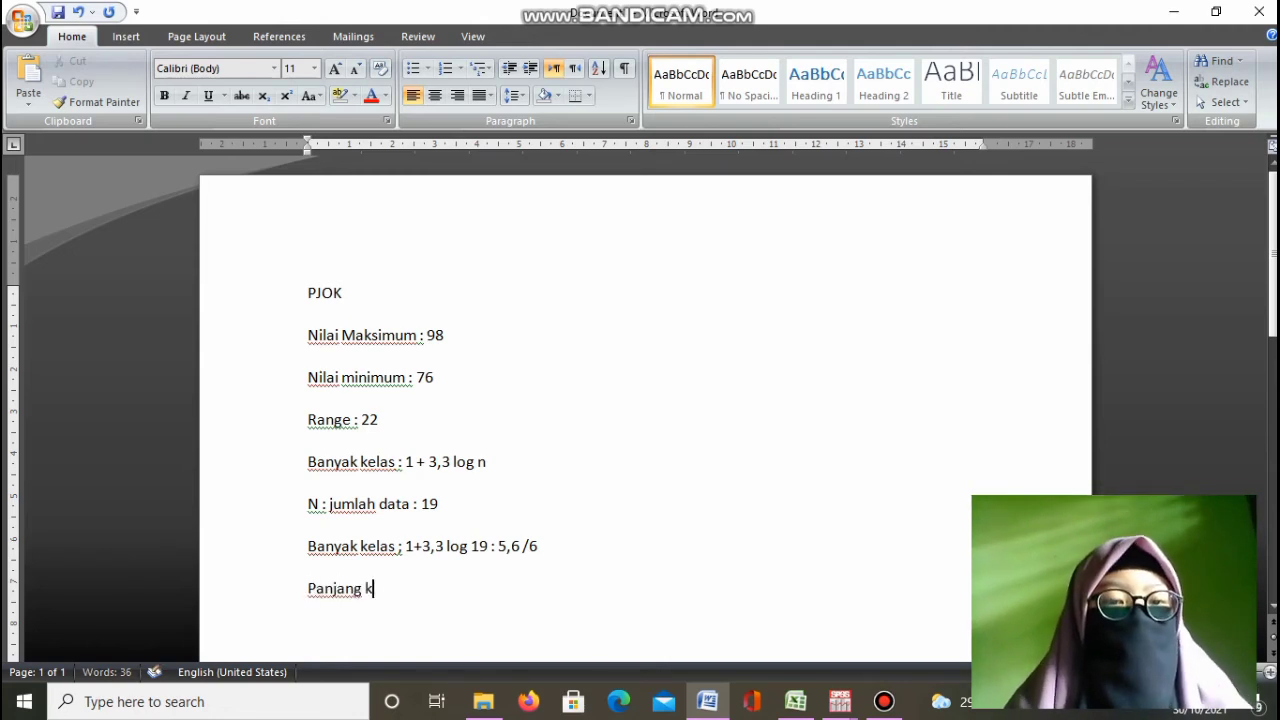
type("elas :")
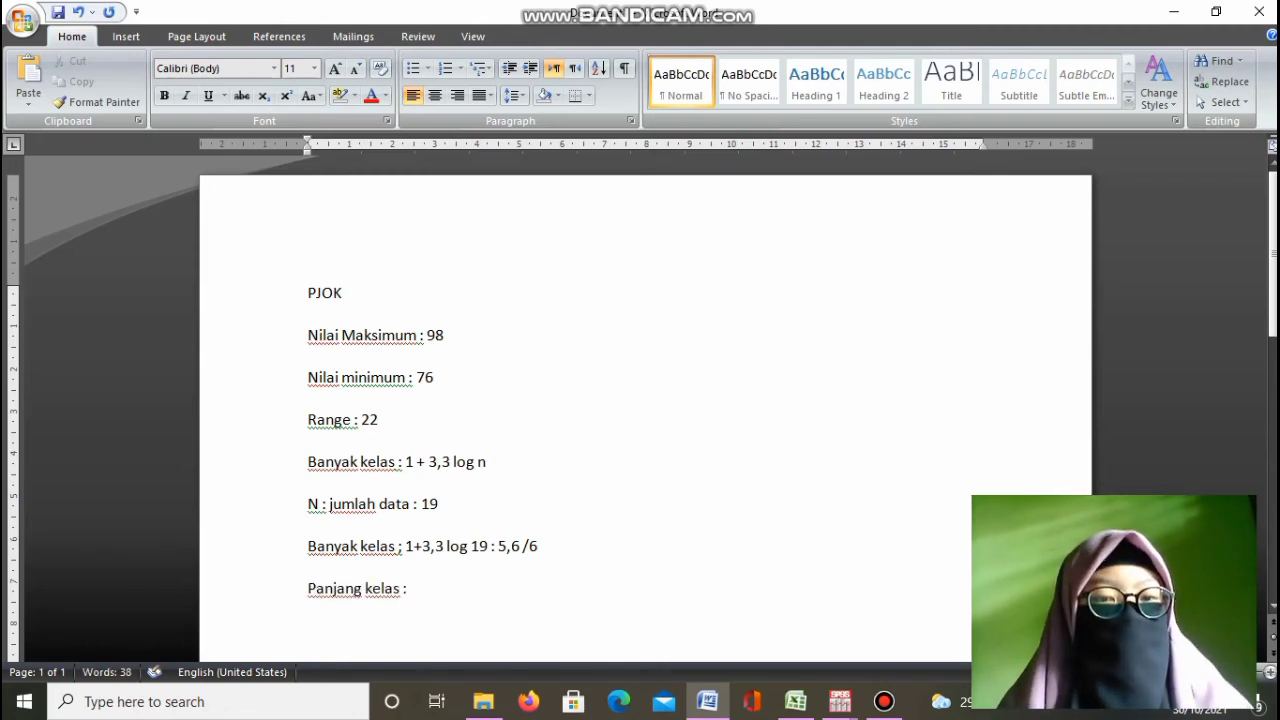
type(" Ra")
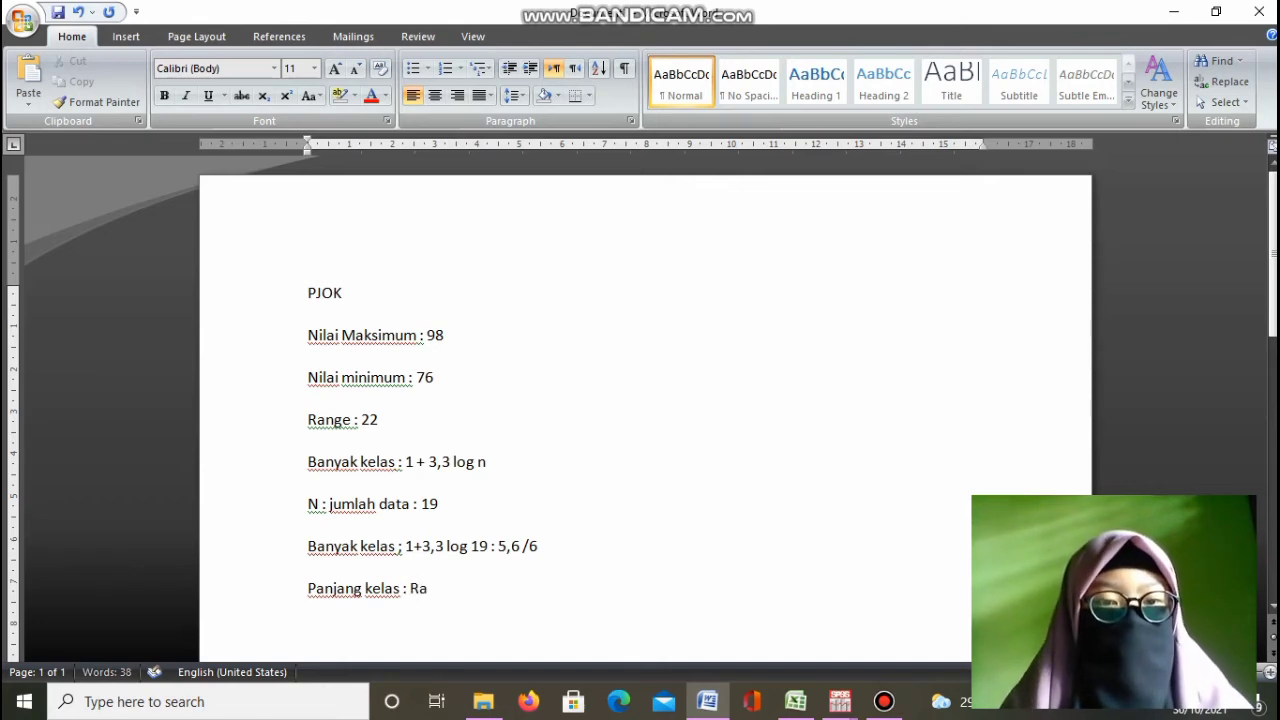
type("nge dibag")
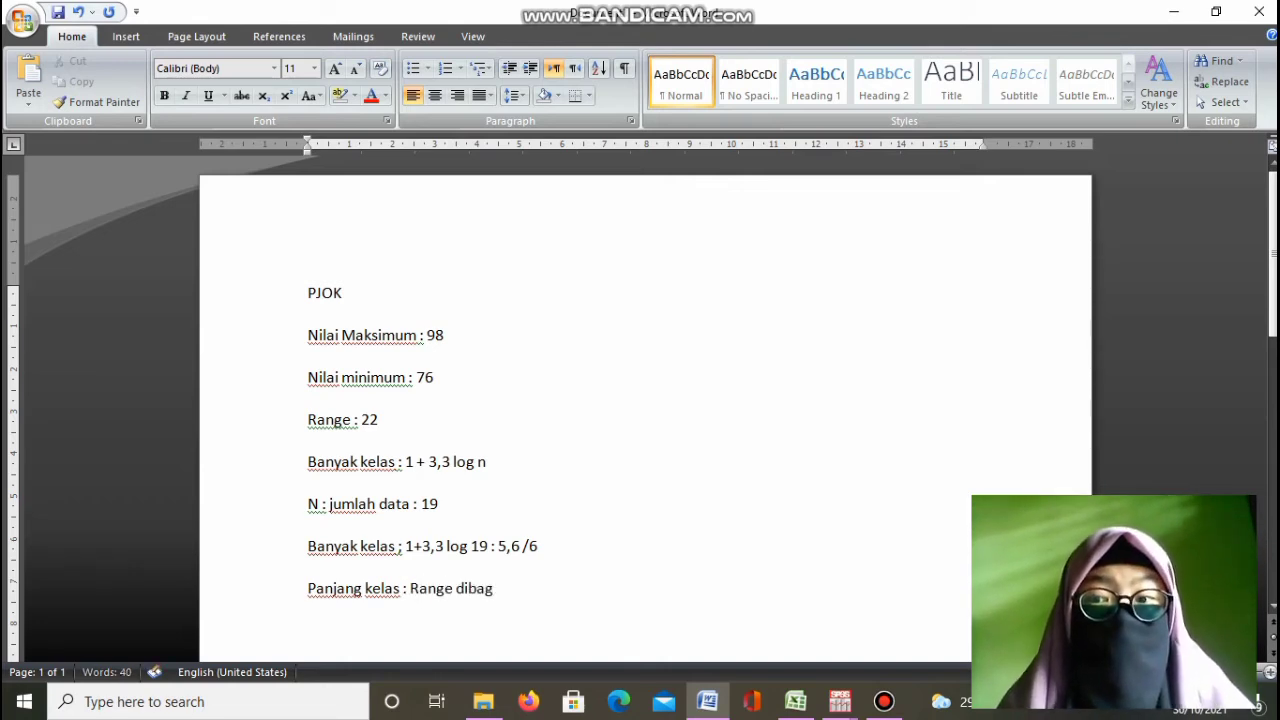
type("i den")
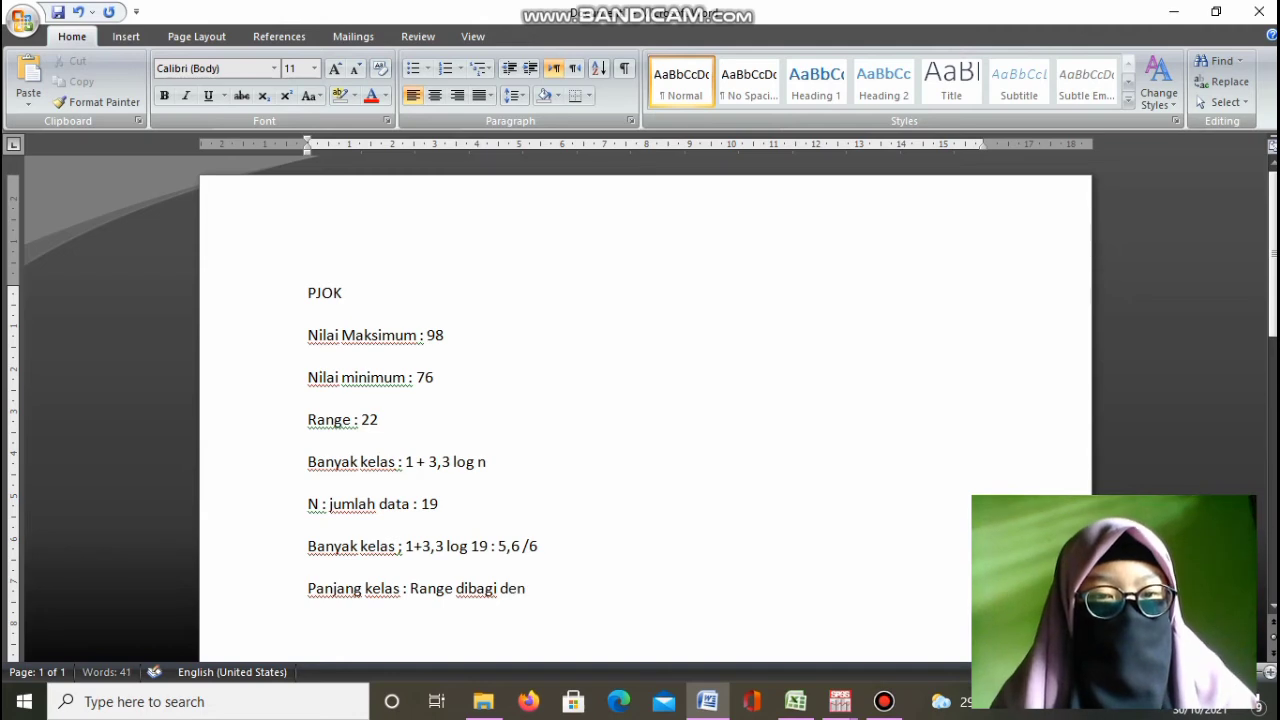
type("gan banya")
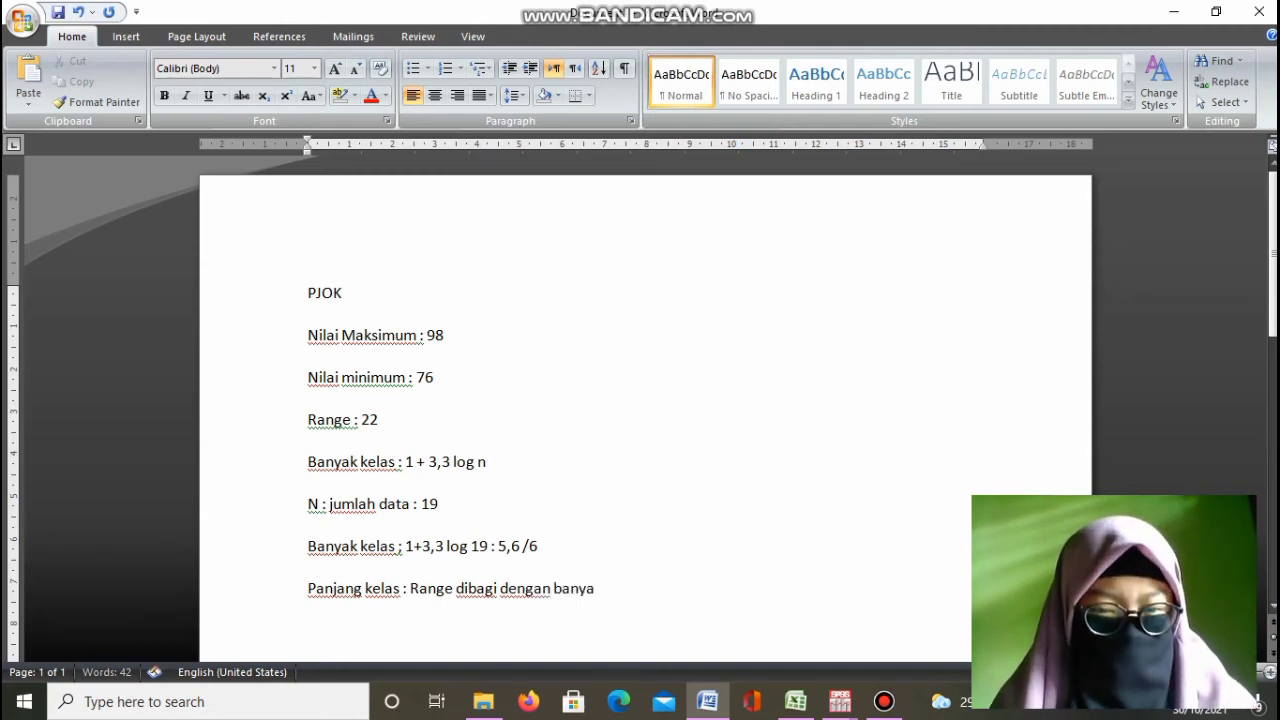
type("k kelas")
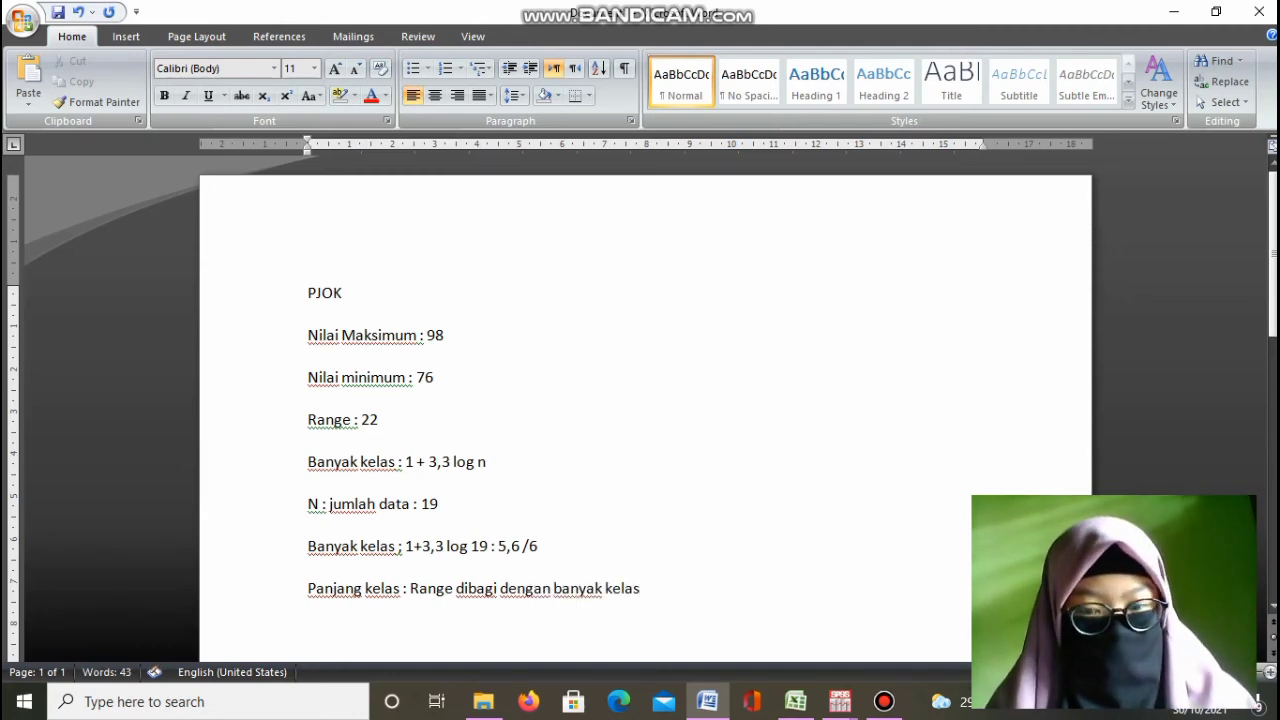
- Complete the class-length line with the calculation and rounded result ": 22:6 : 3,6 / 4"
type(" :")
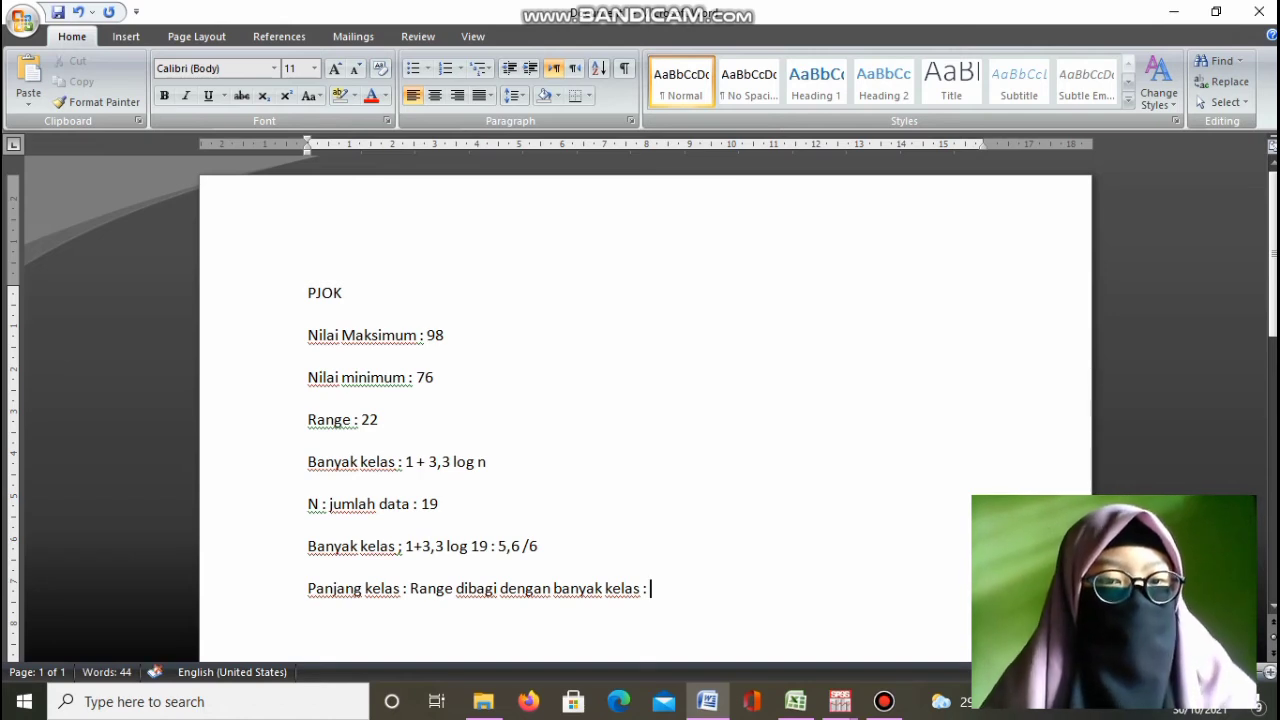
type(" 22:")
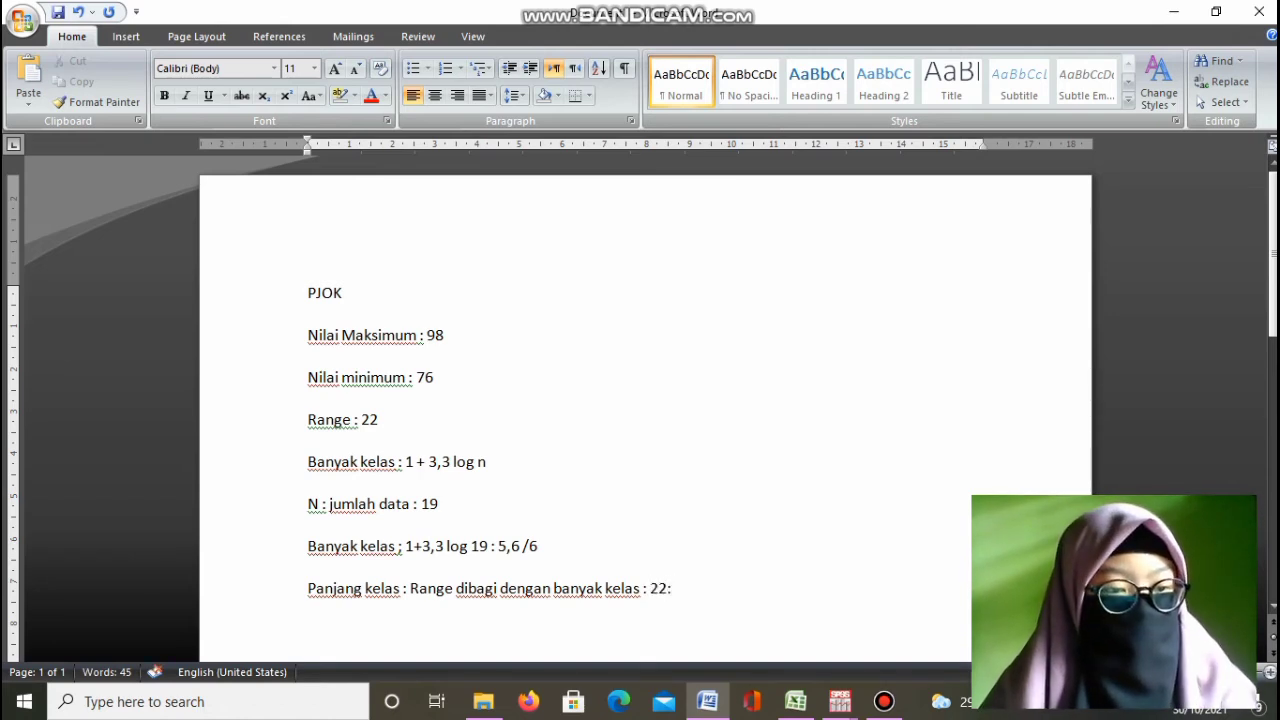
type("6")
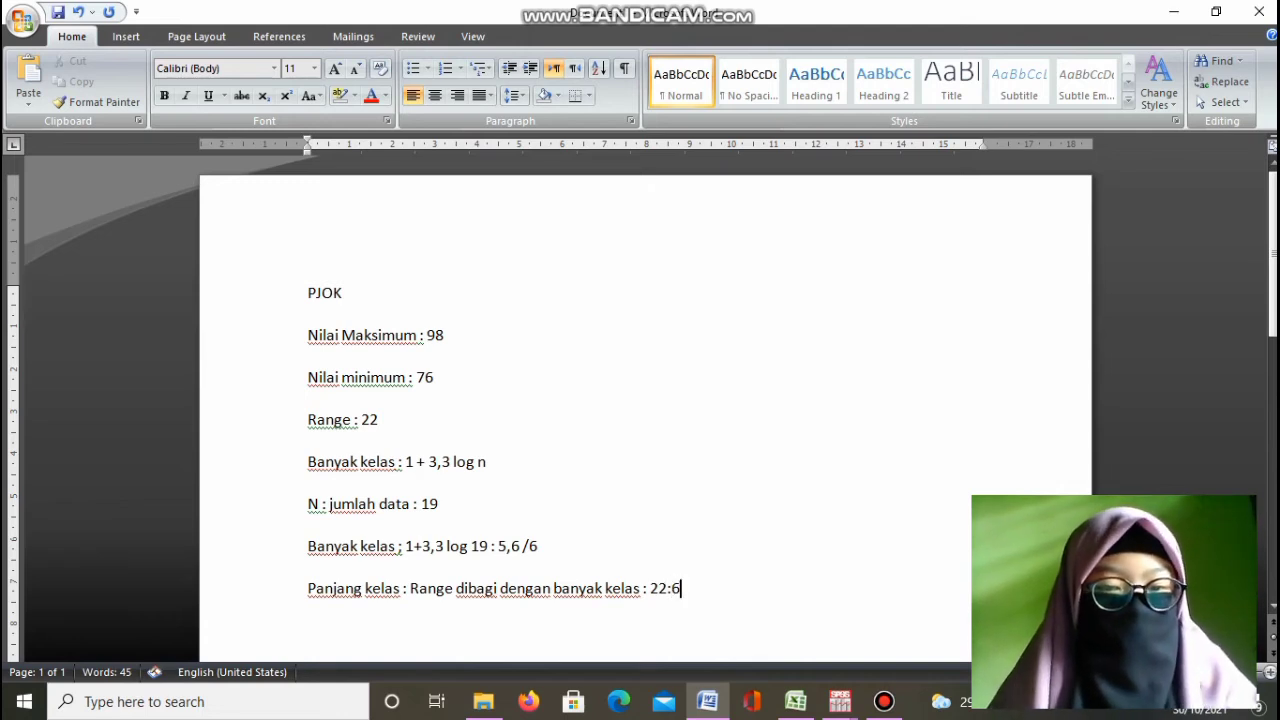
type(" : ")
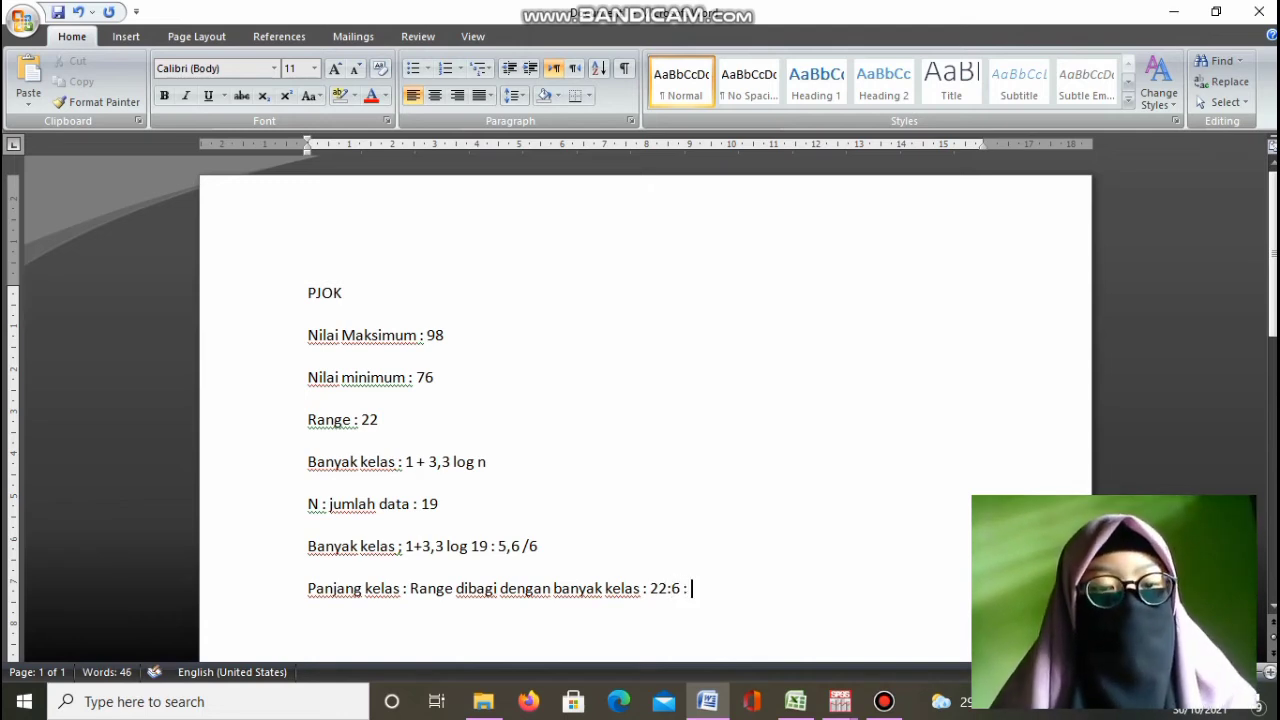
type("3,6 /")
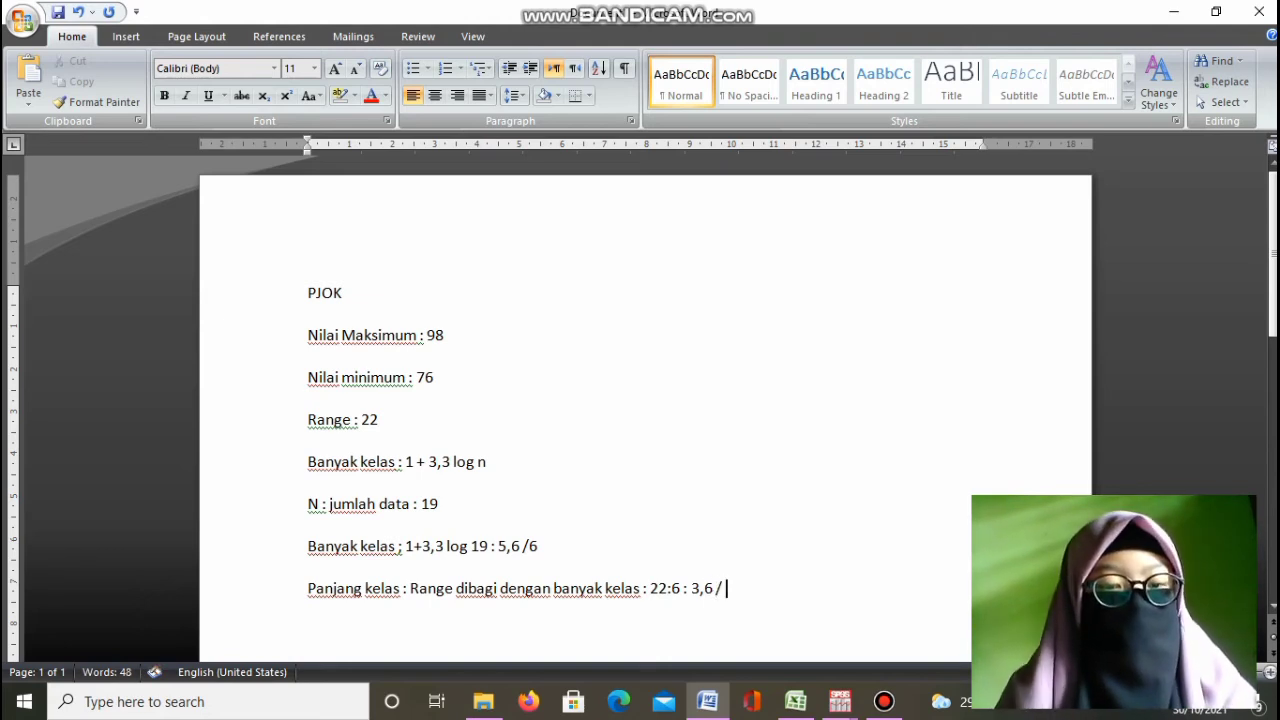
type(" 4")
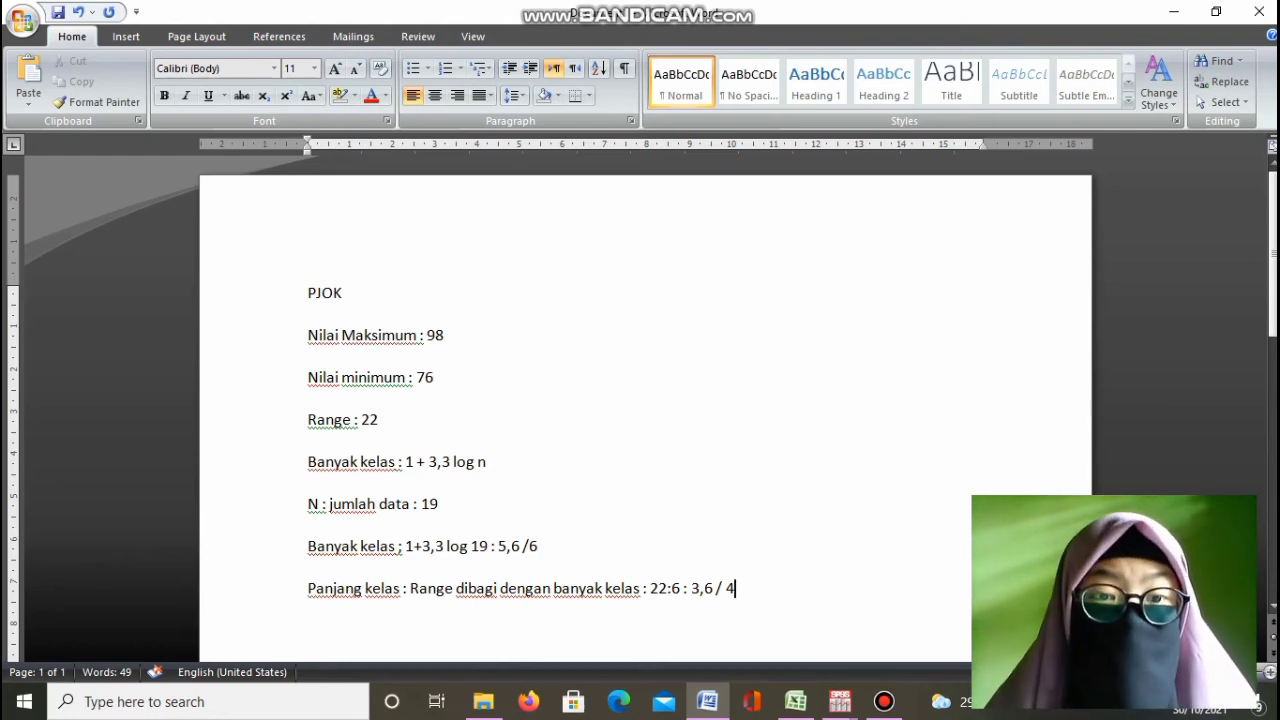
- Add the first two class intervals, 75-79 and 80-84, on separate lines below the class-length line
key("Return")
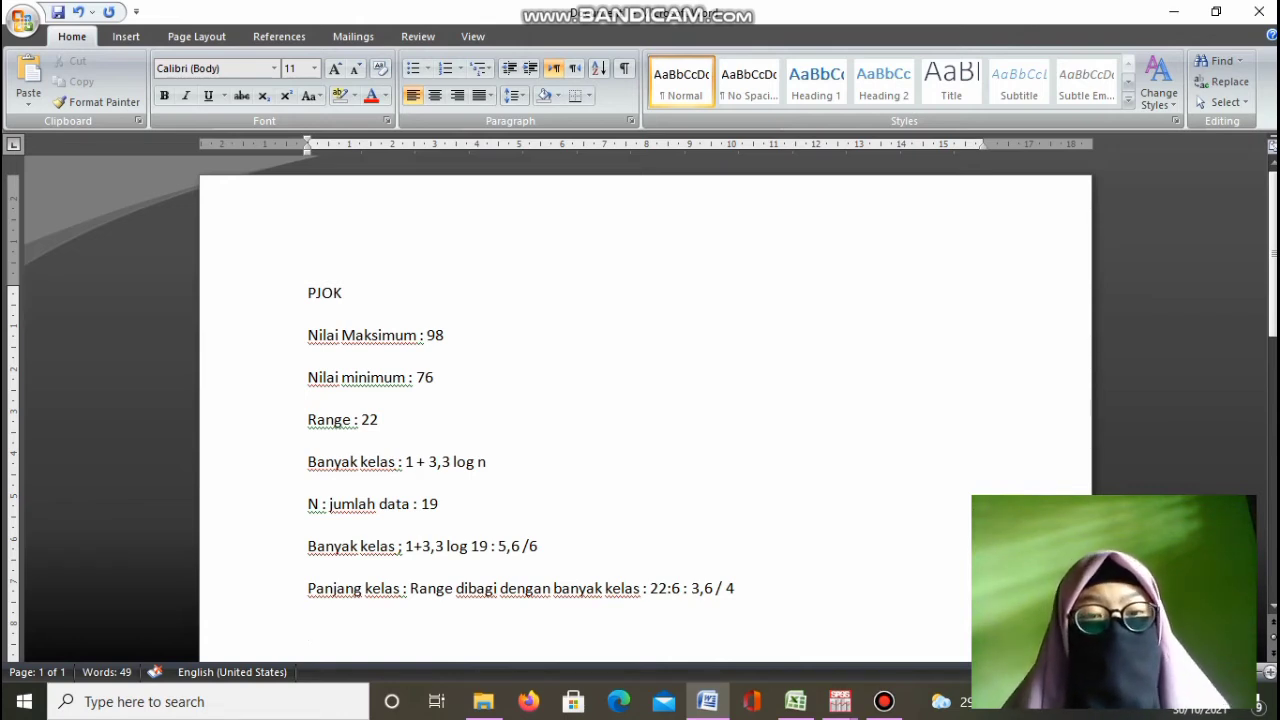
type("7")
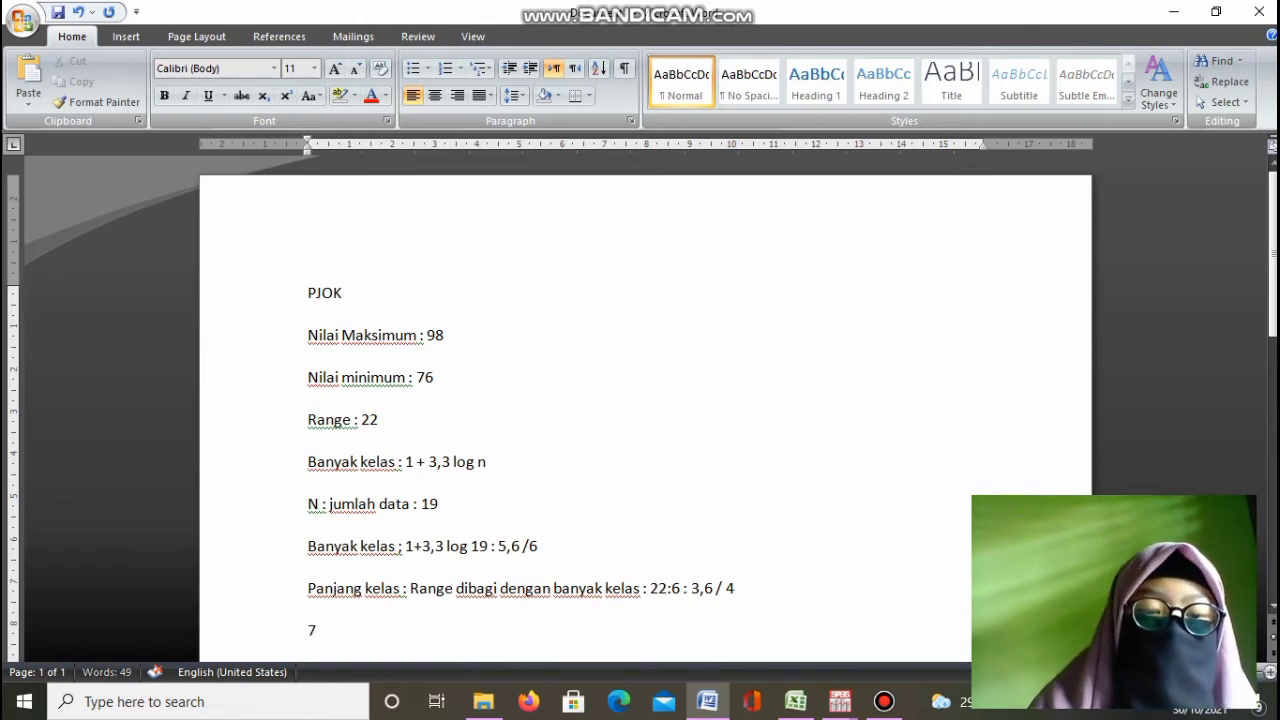
type("5-")
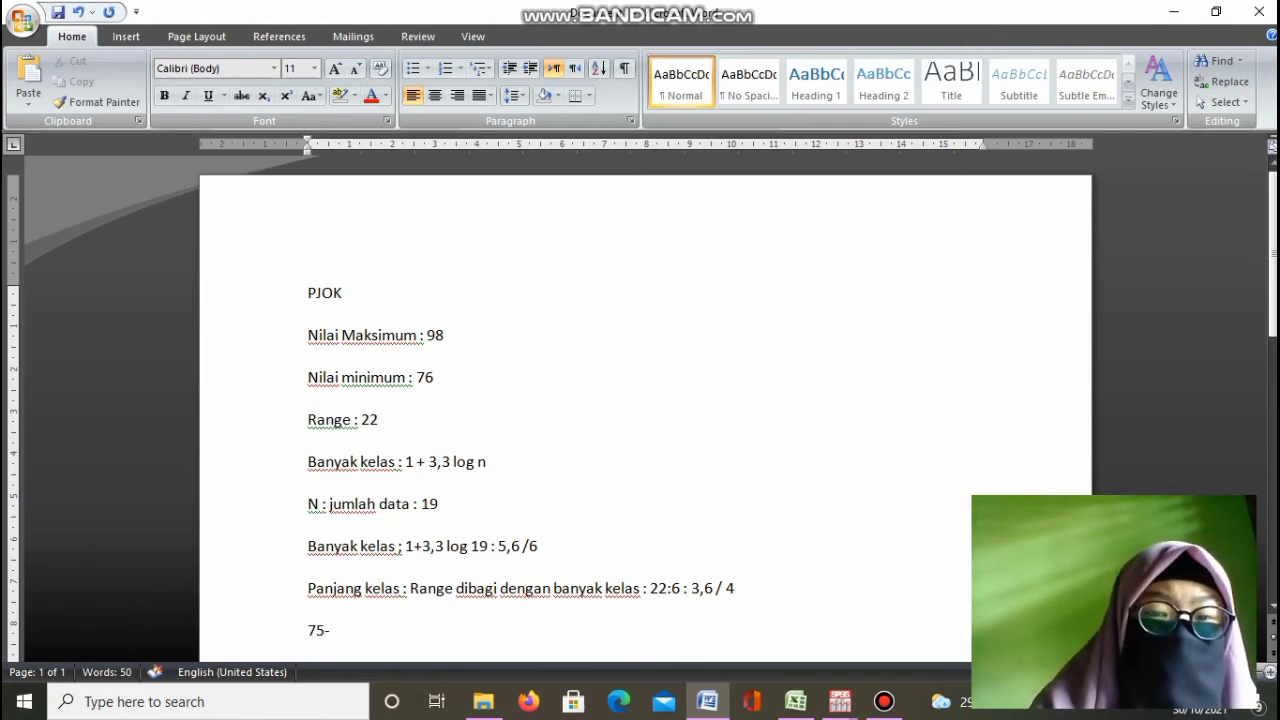
type("79")
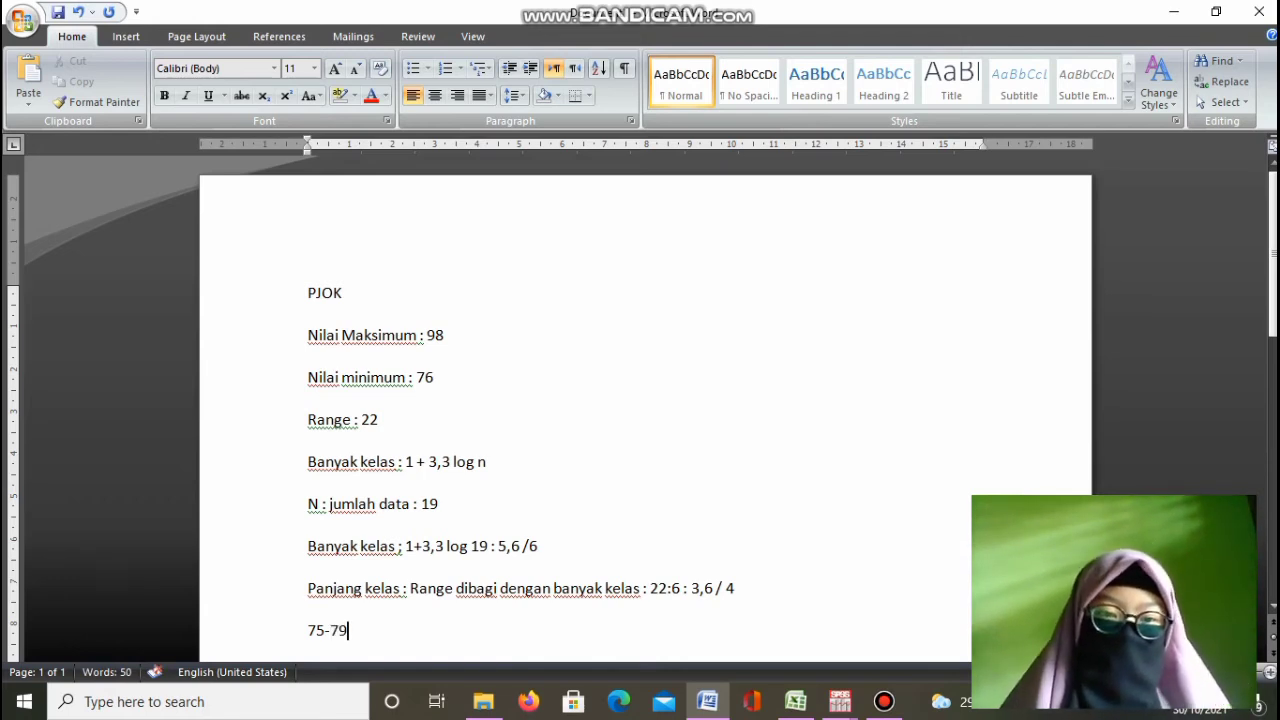
key("Return")
type("80")
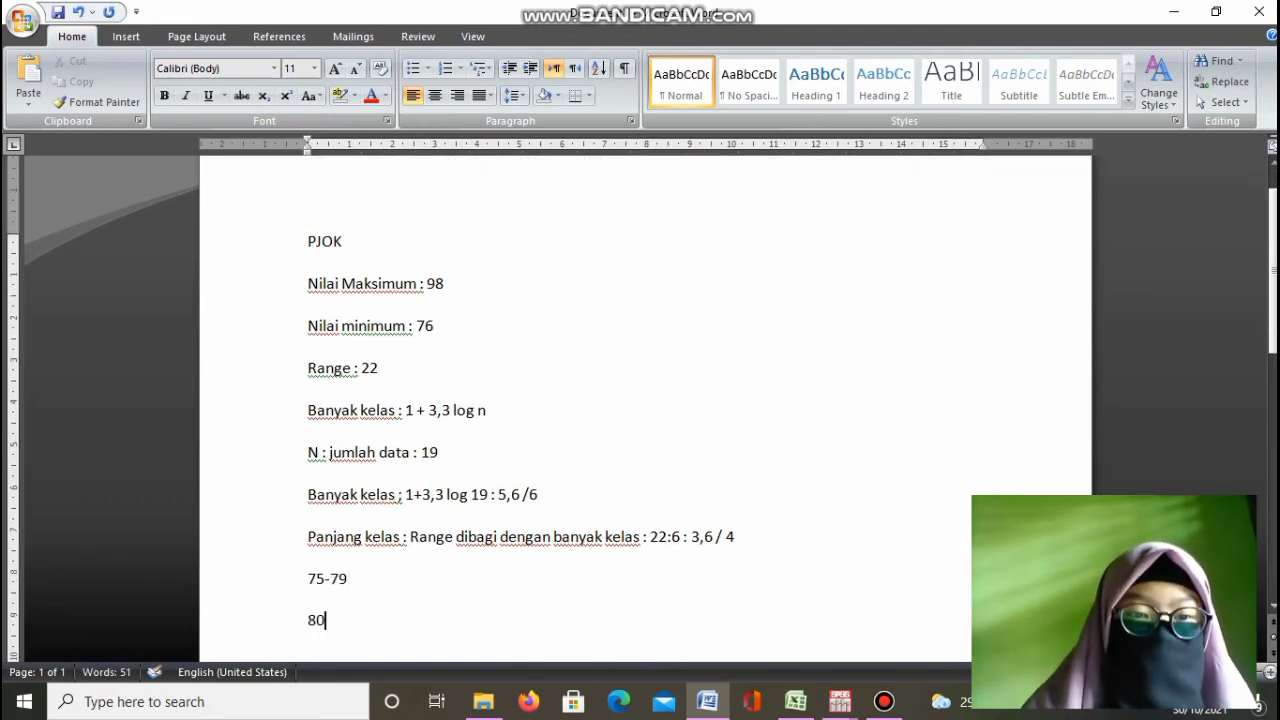
type("-")
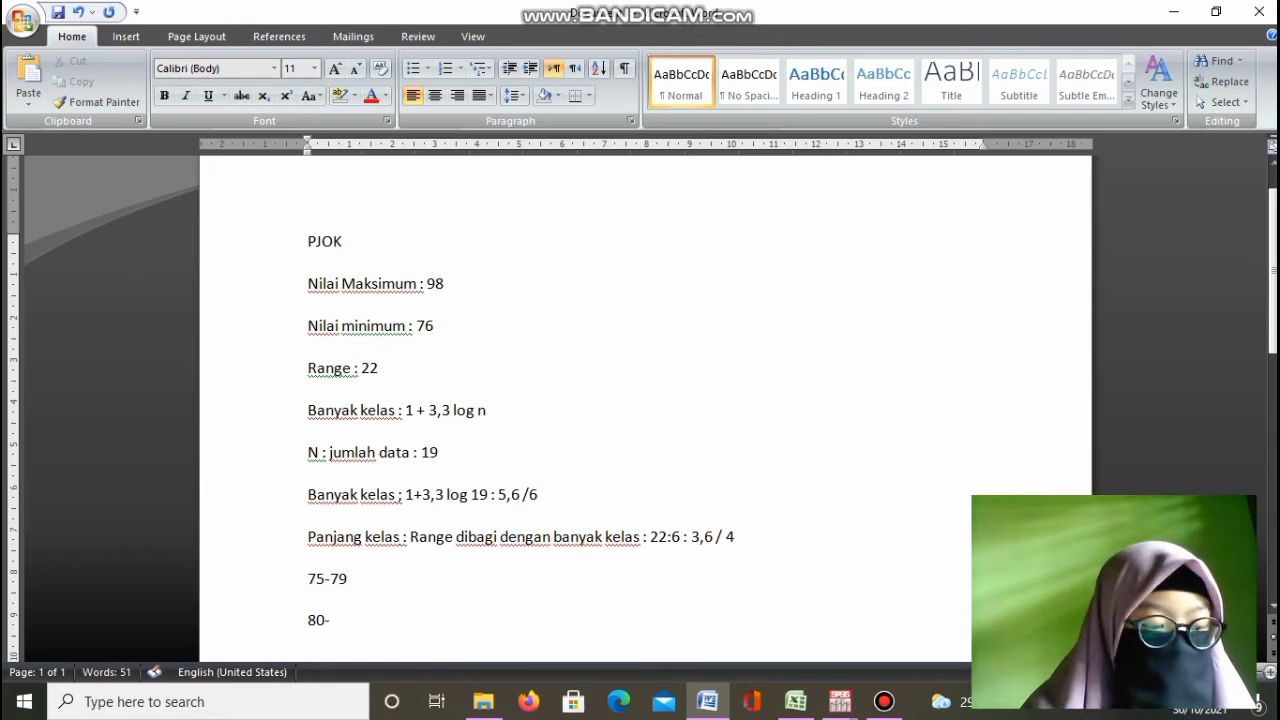
type("84")
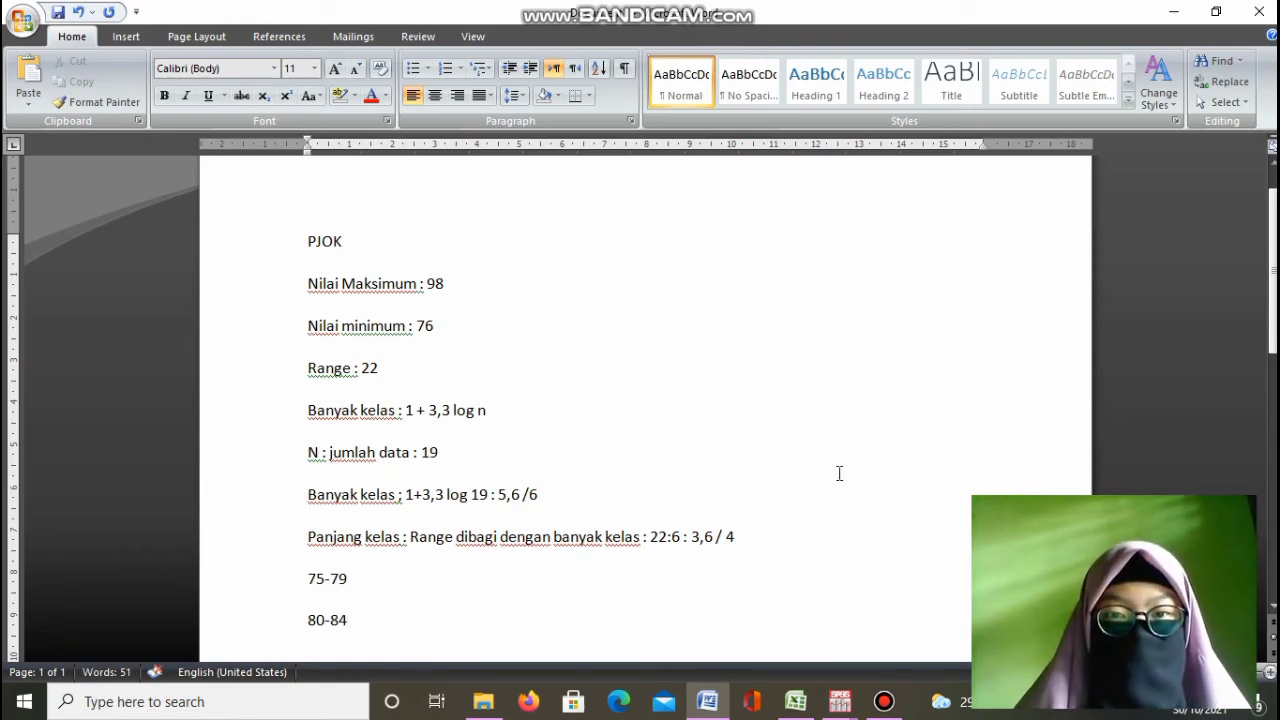
- Add the class intervals 85-89 and 90-94 on separate lines below 80-84
key("Return")
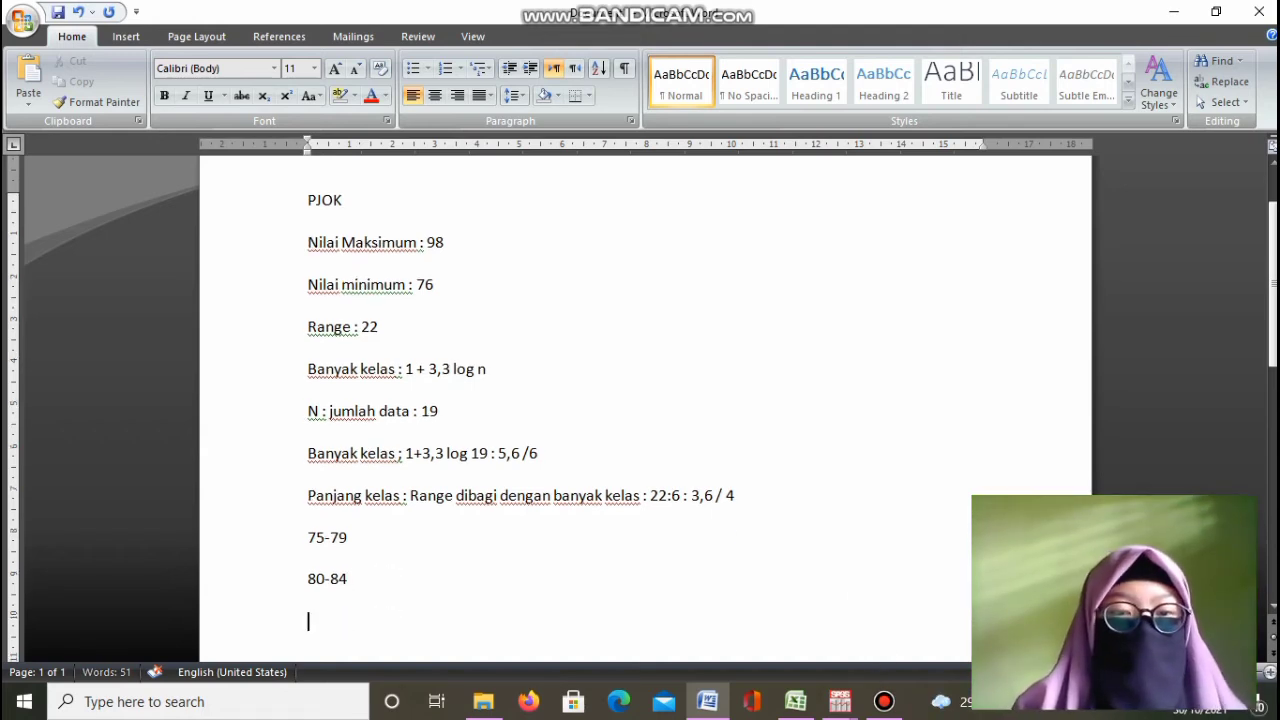
type("85")
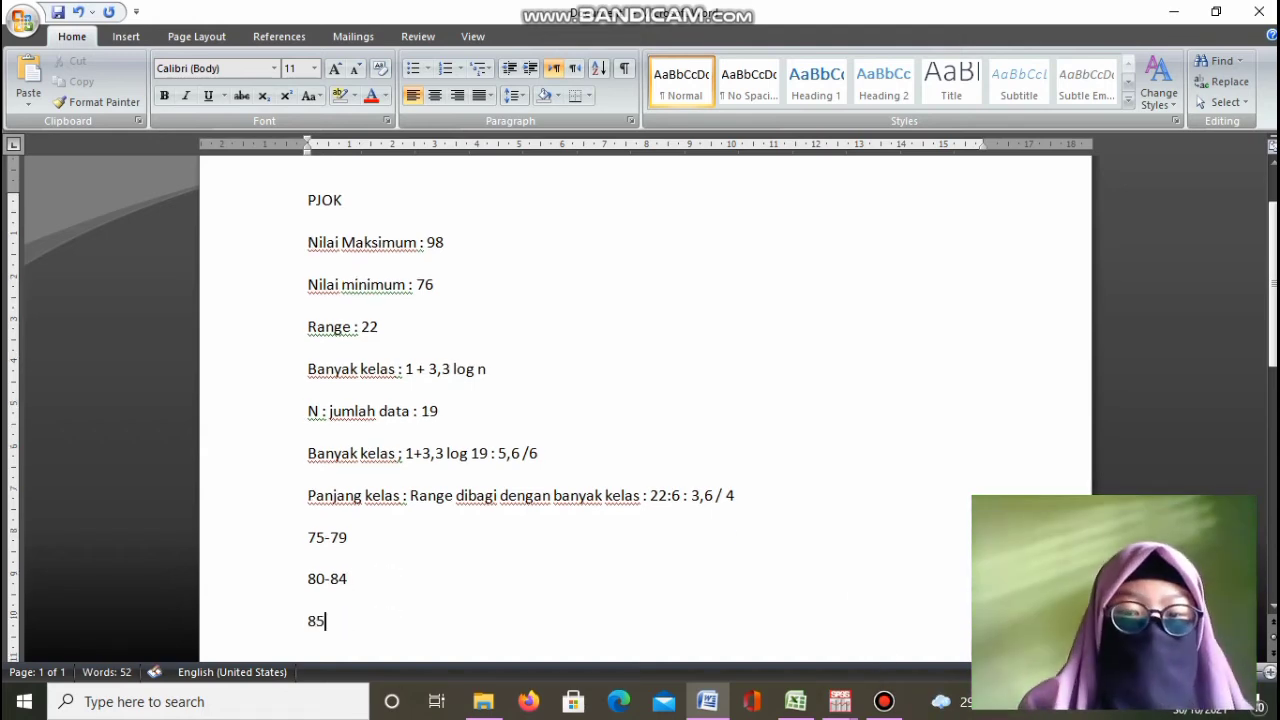
type("-89")
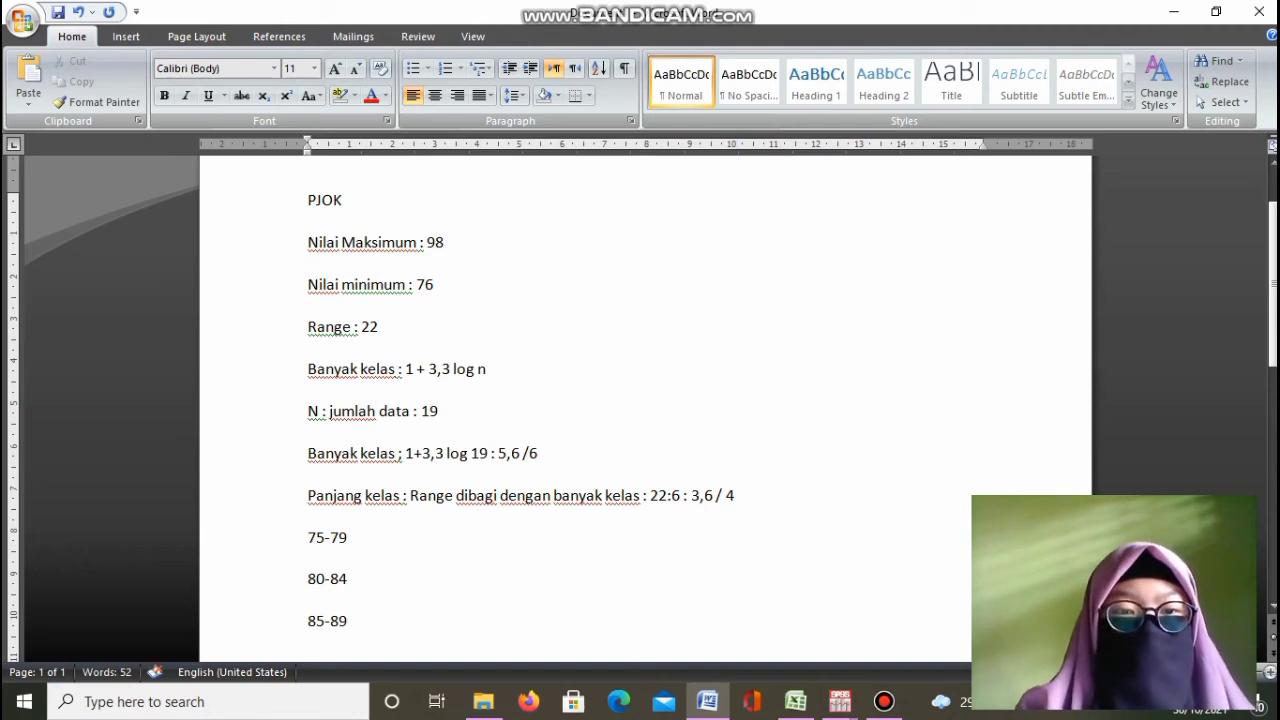
key("Return")
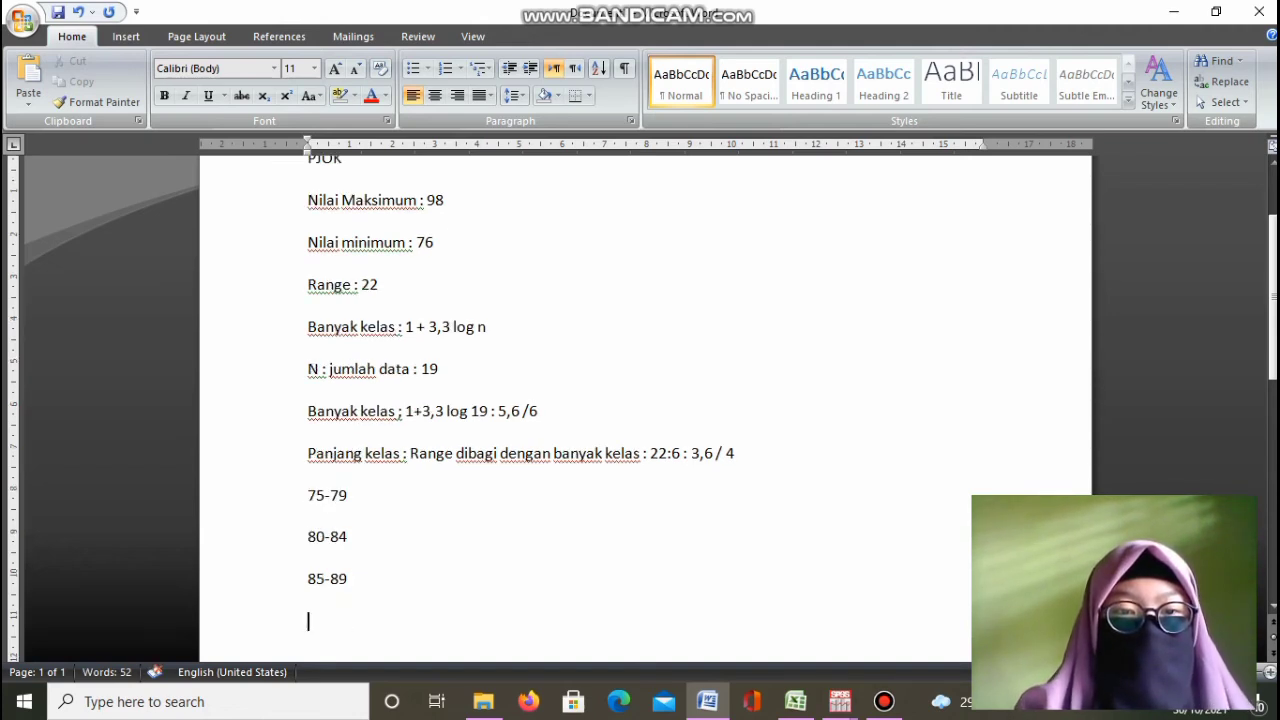
type("90")
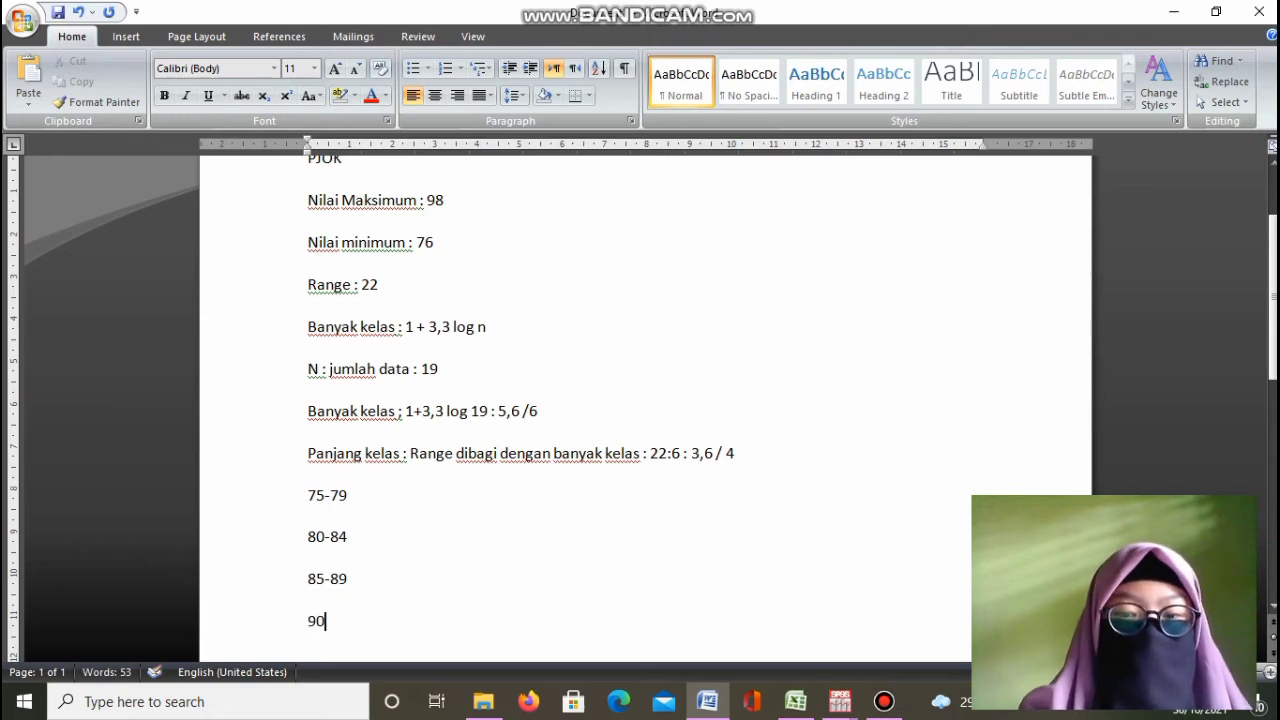
type("-94")
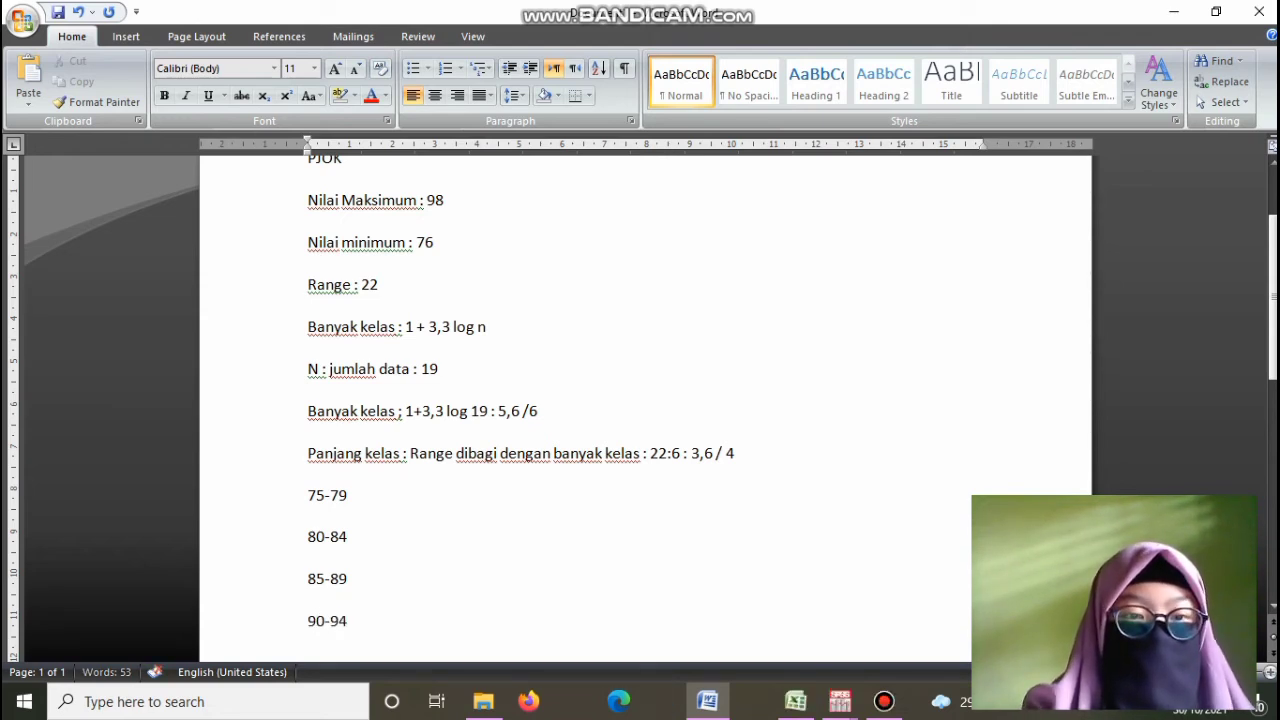
- Complete the interval list with 95-99 and 100-104 on separate lines below 90-94
key("Return")
type("9")
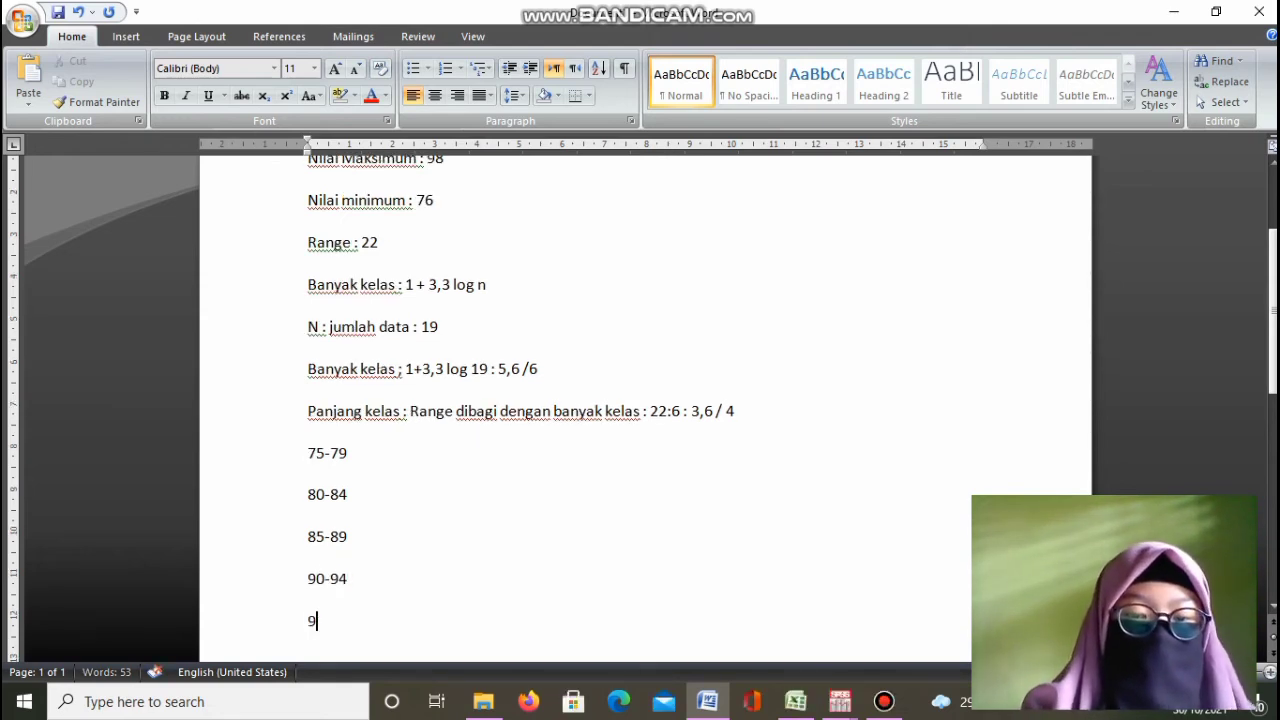
type("5-")
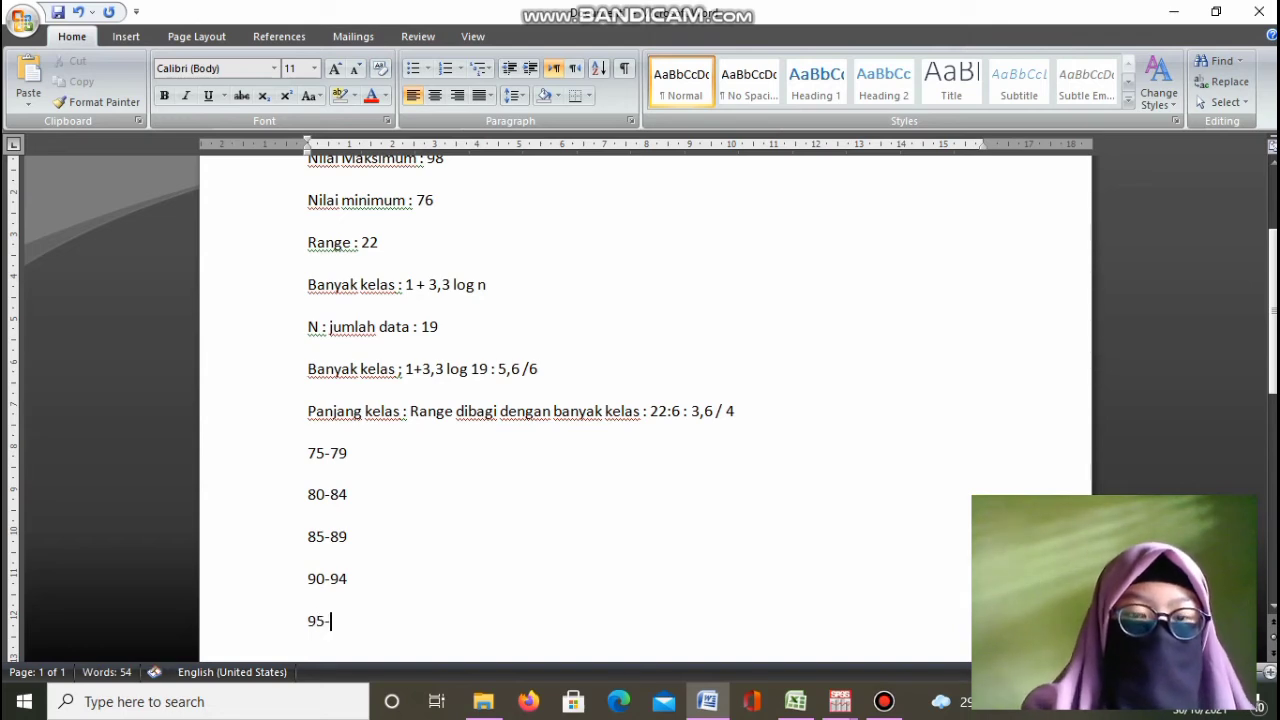
type("99")
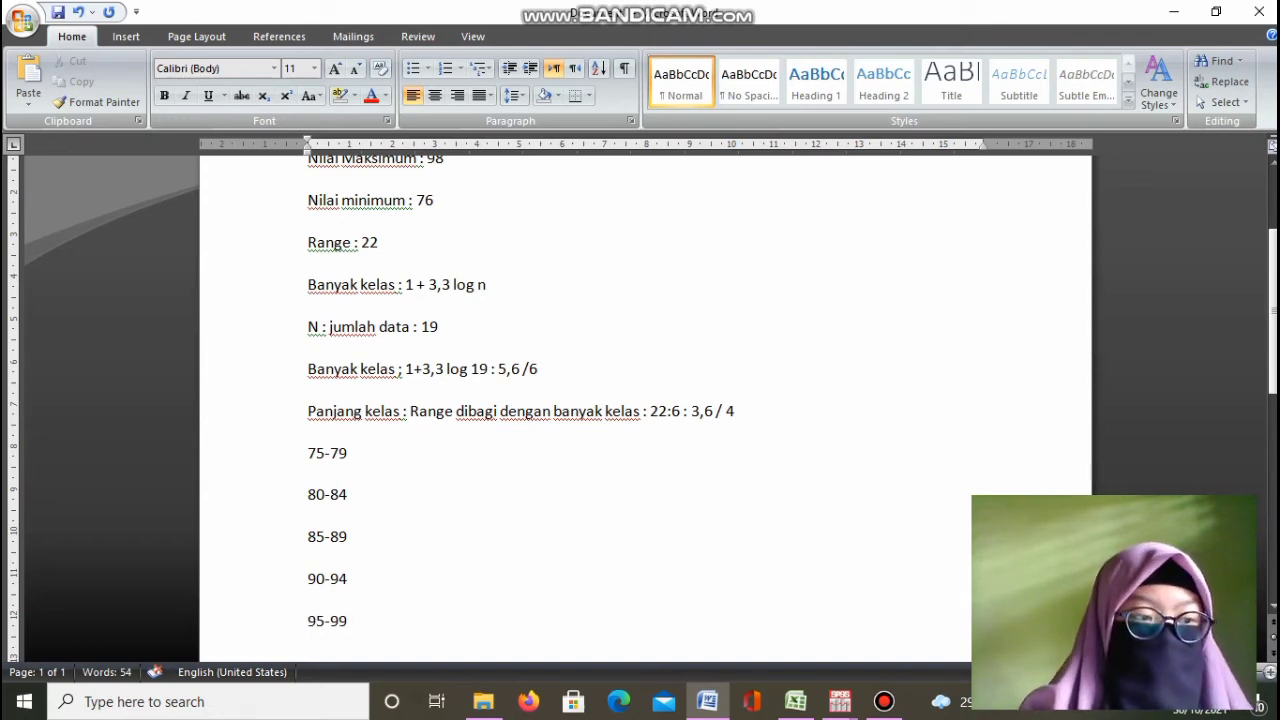
key("Return")
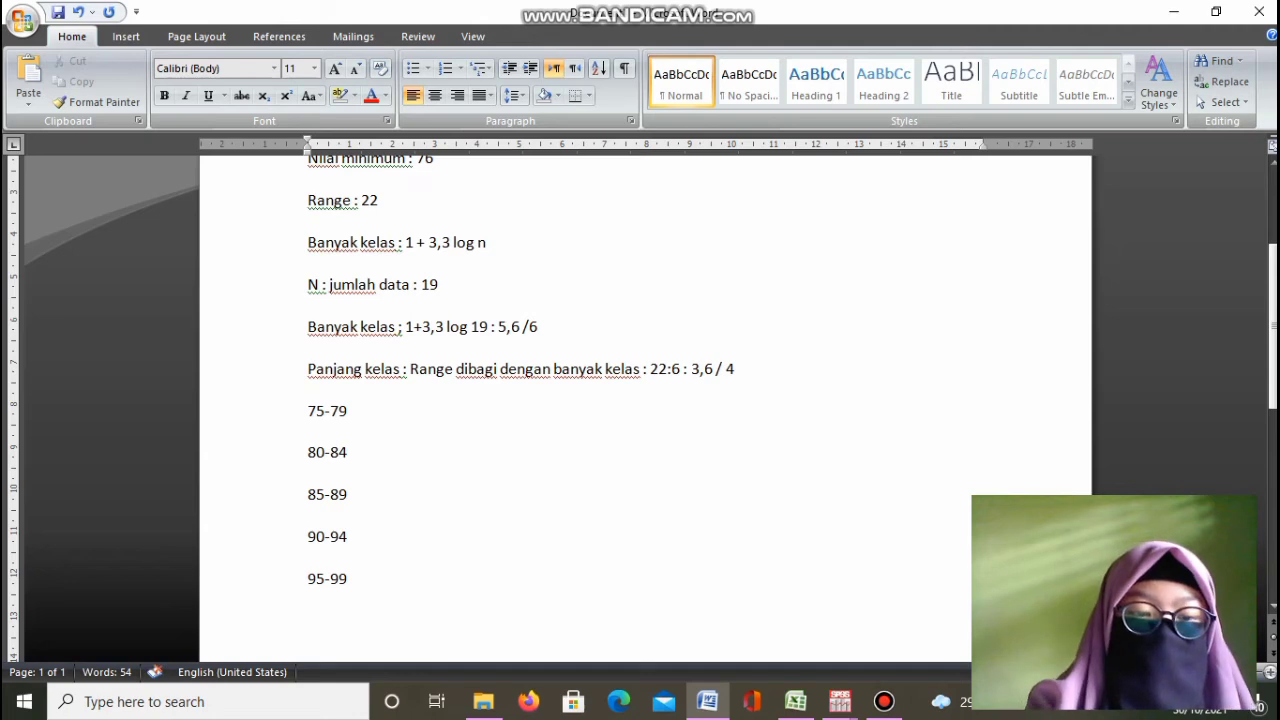
type("100-")
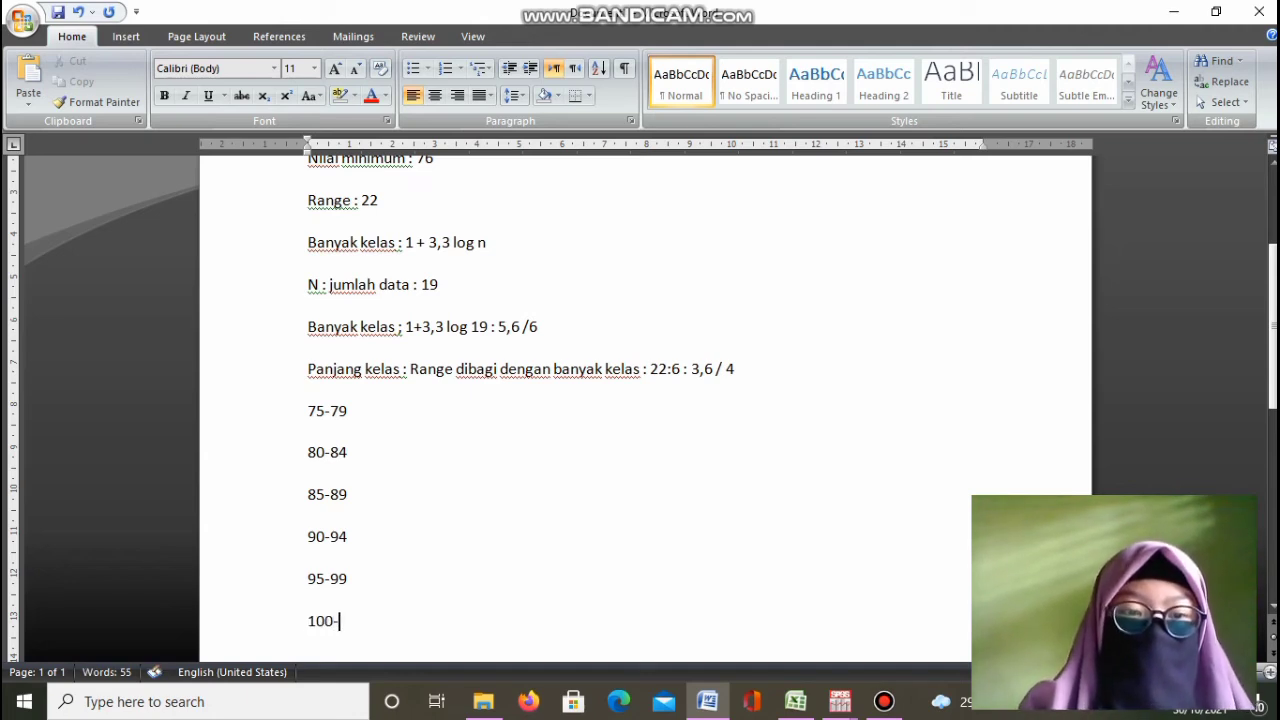
type("10")
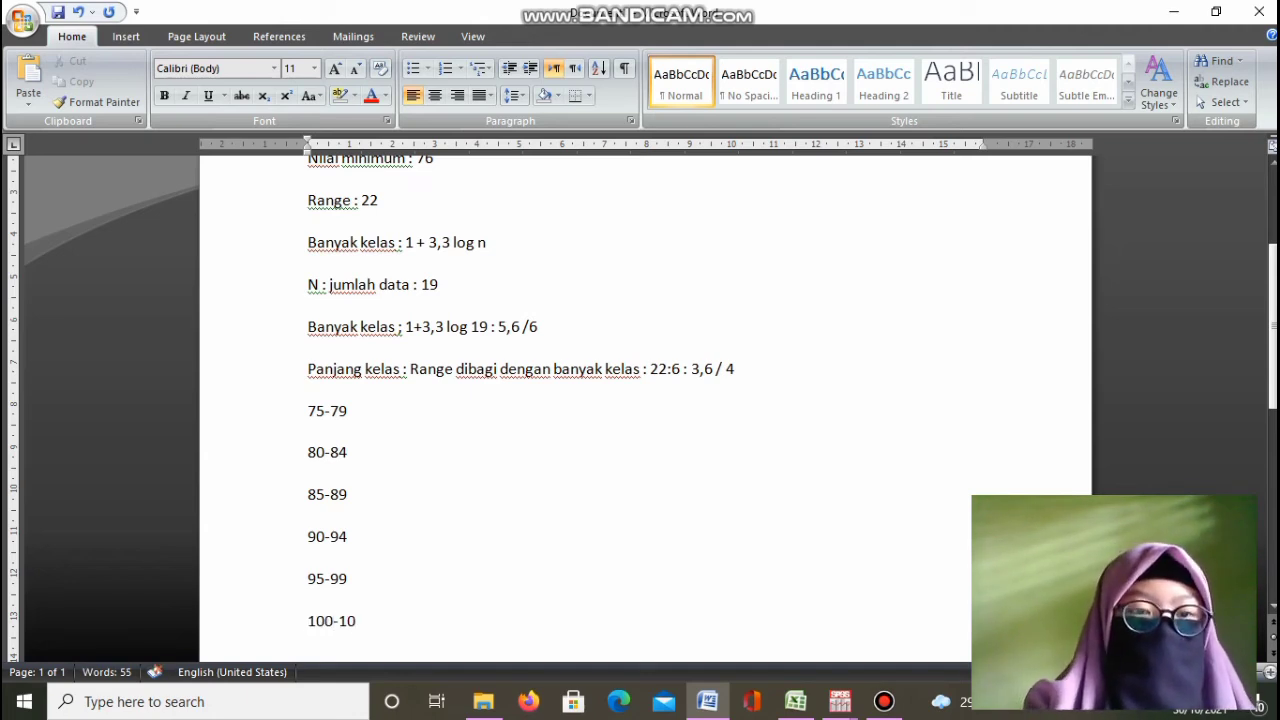
type("4")
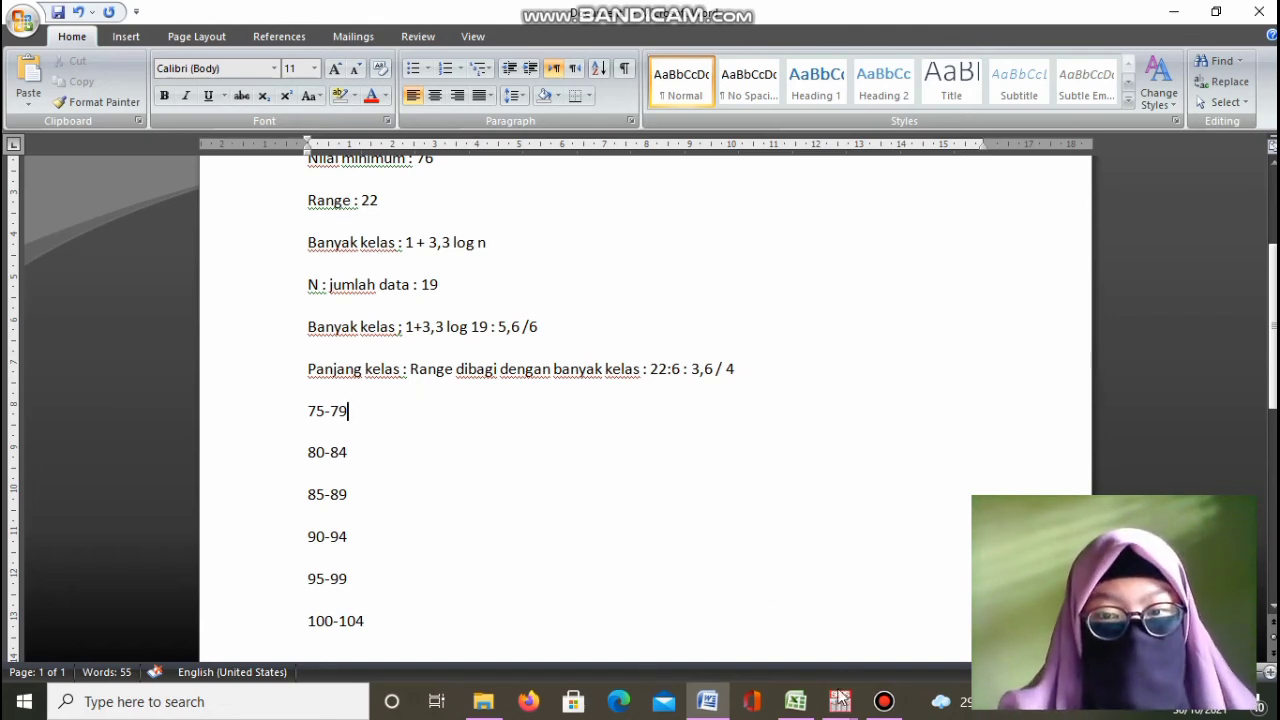
- Switch to the SPSS data set with the PJOK scores and set PJOK as the input of Recode into Different Variables
mouse_move(836, 712)
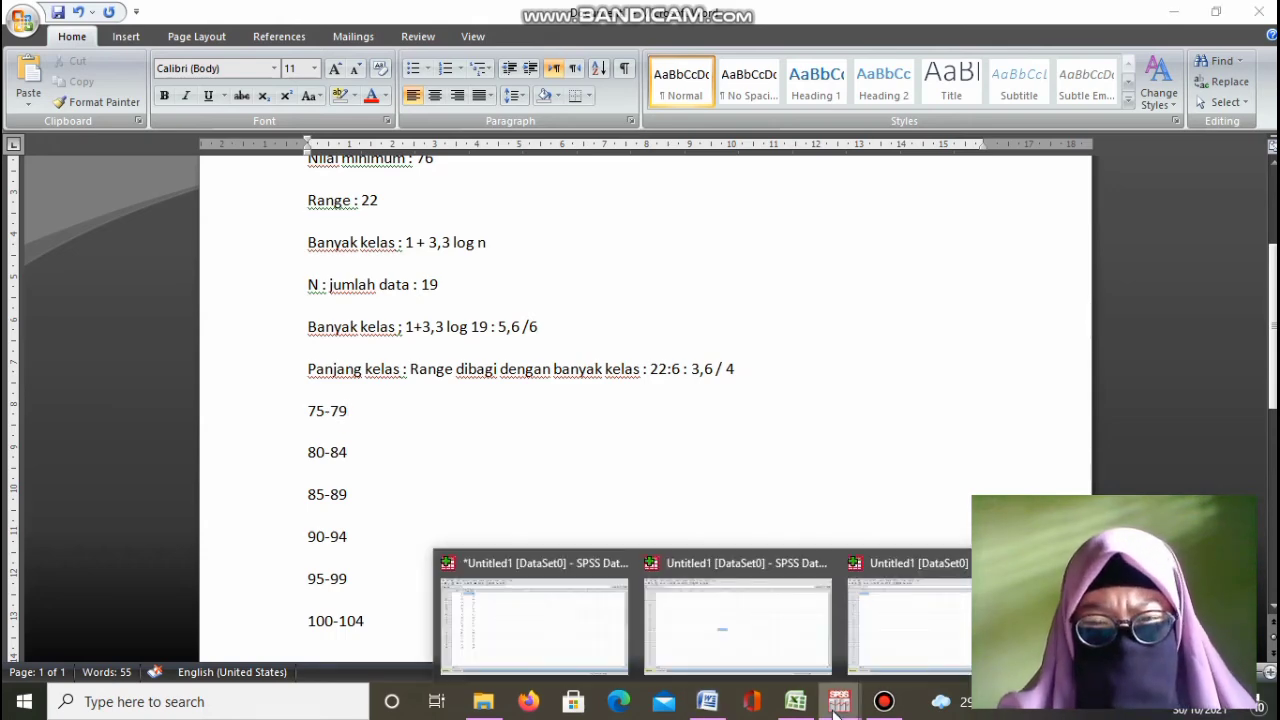
left_click(558, 616)
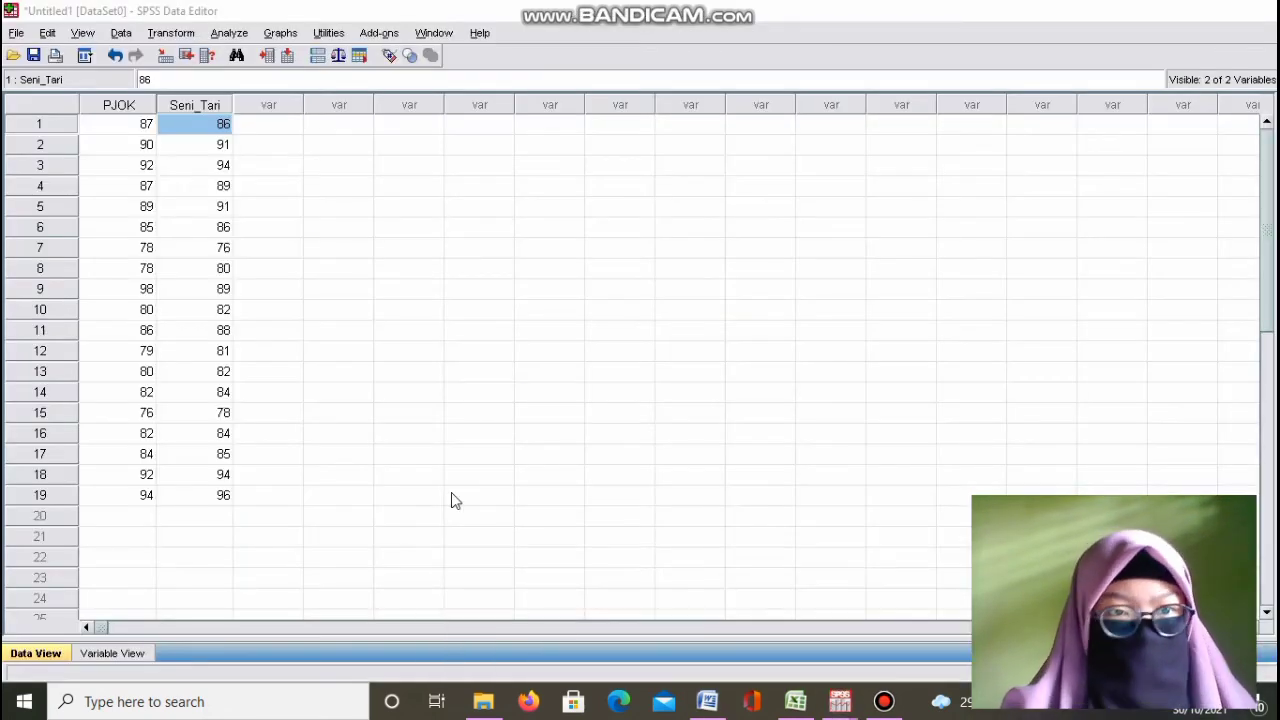
left_click(220, 229)
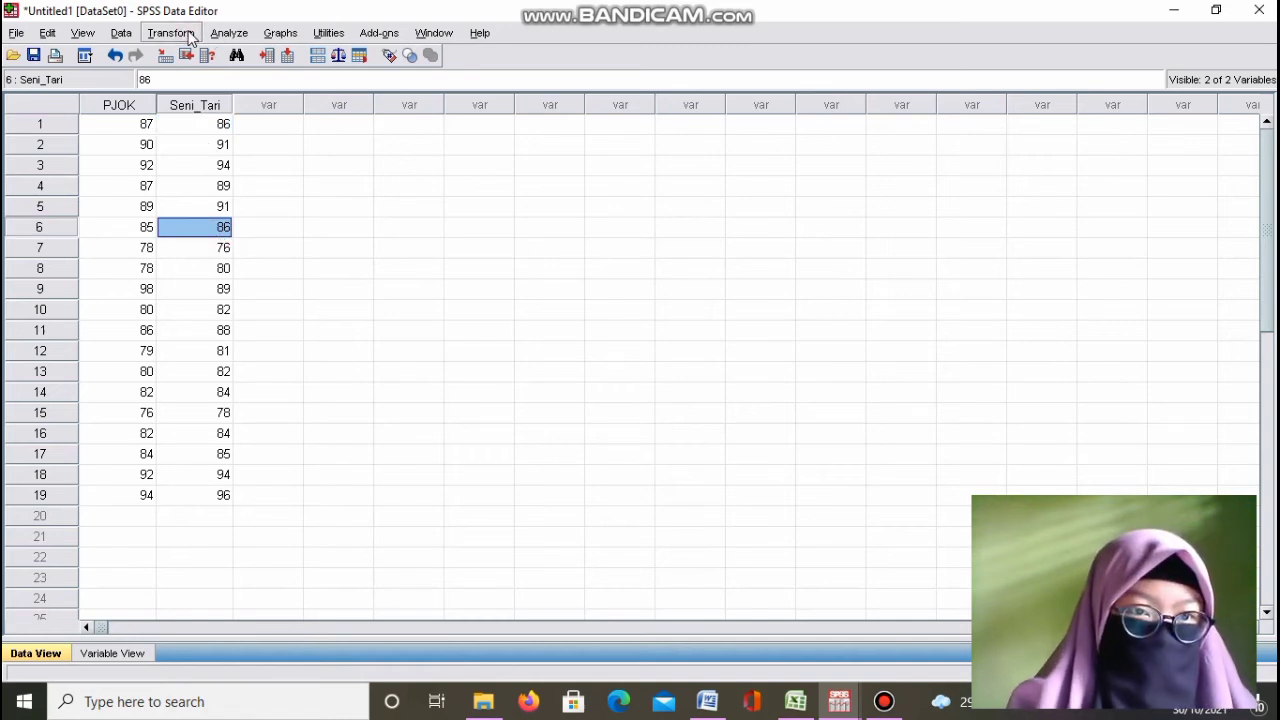
left_click(190, 38)
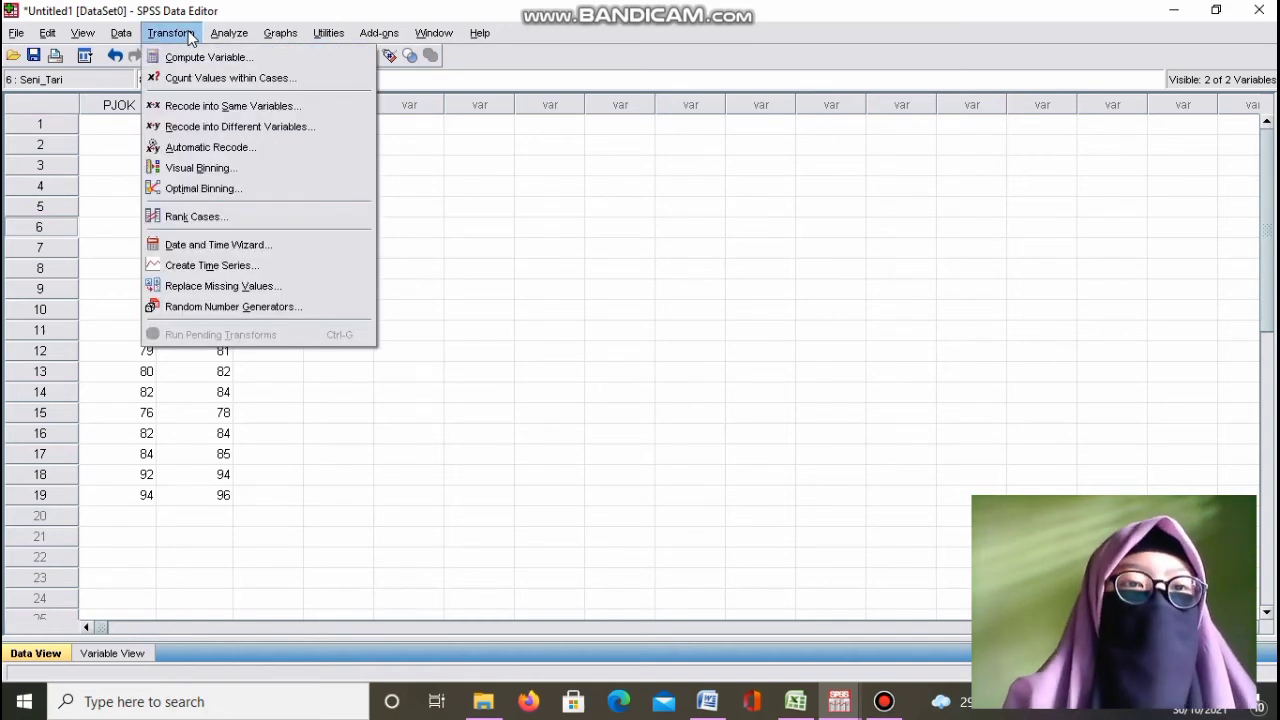
left_click(212, 126)
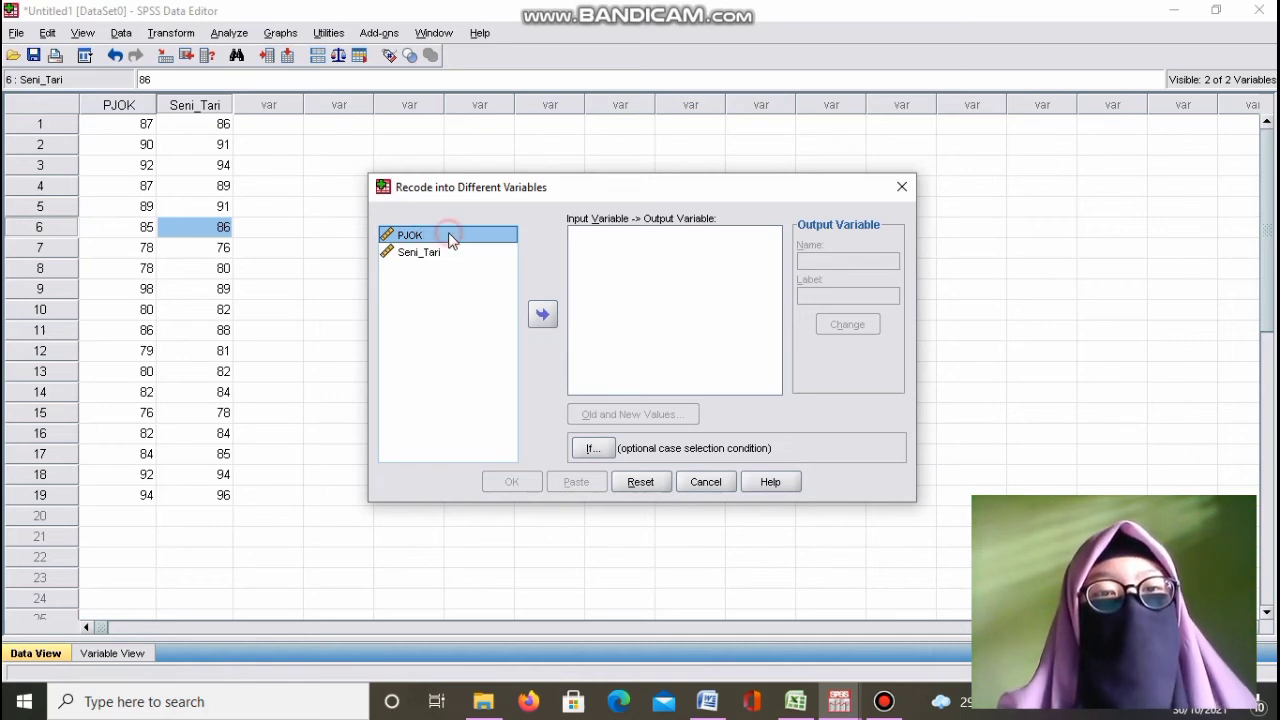
left_click(541, 315)
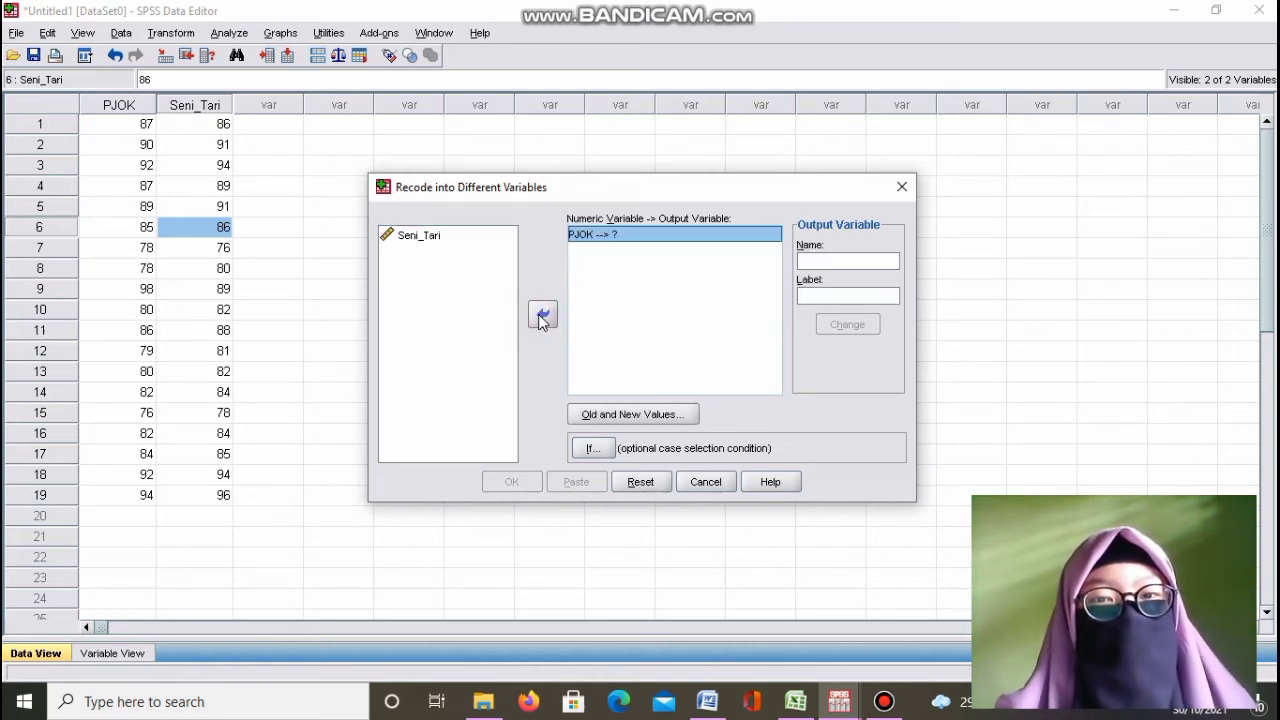
- Name the recode's output variable PJOKIN, label it Interval, and assign it to PJOK
left_click(828, 261)
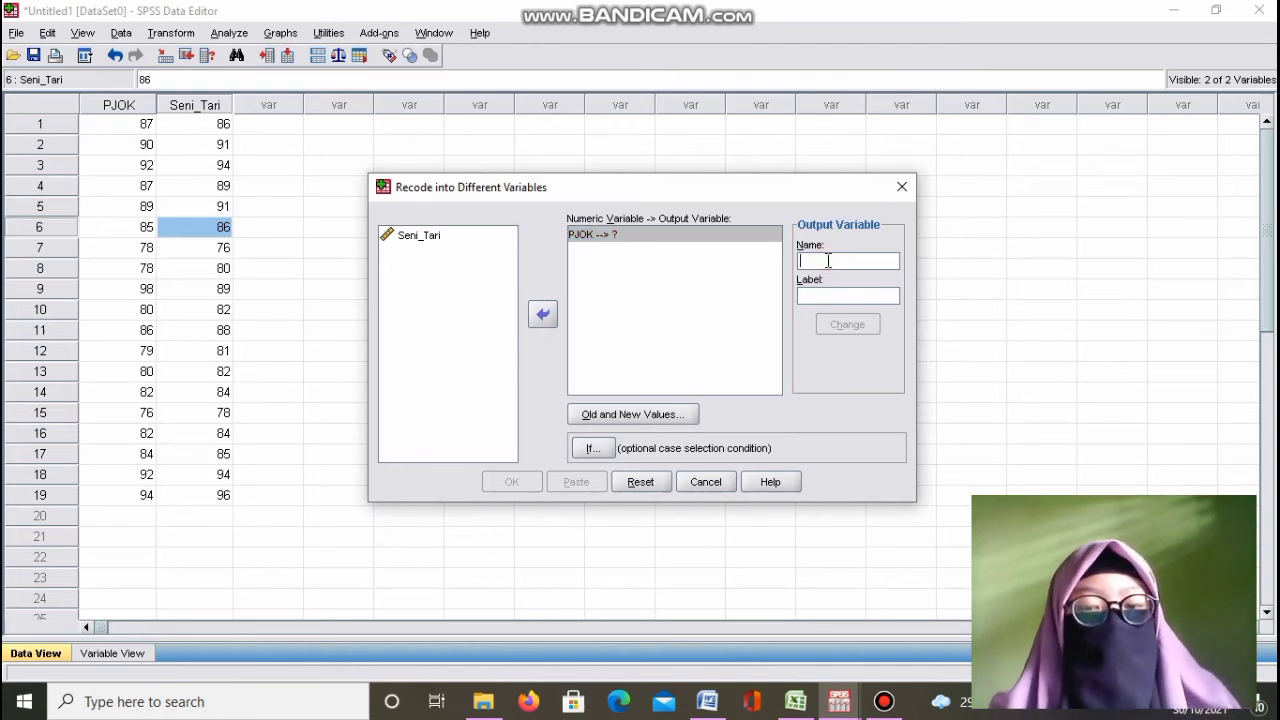
type("PJOK")
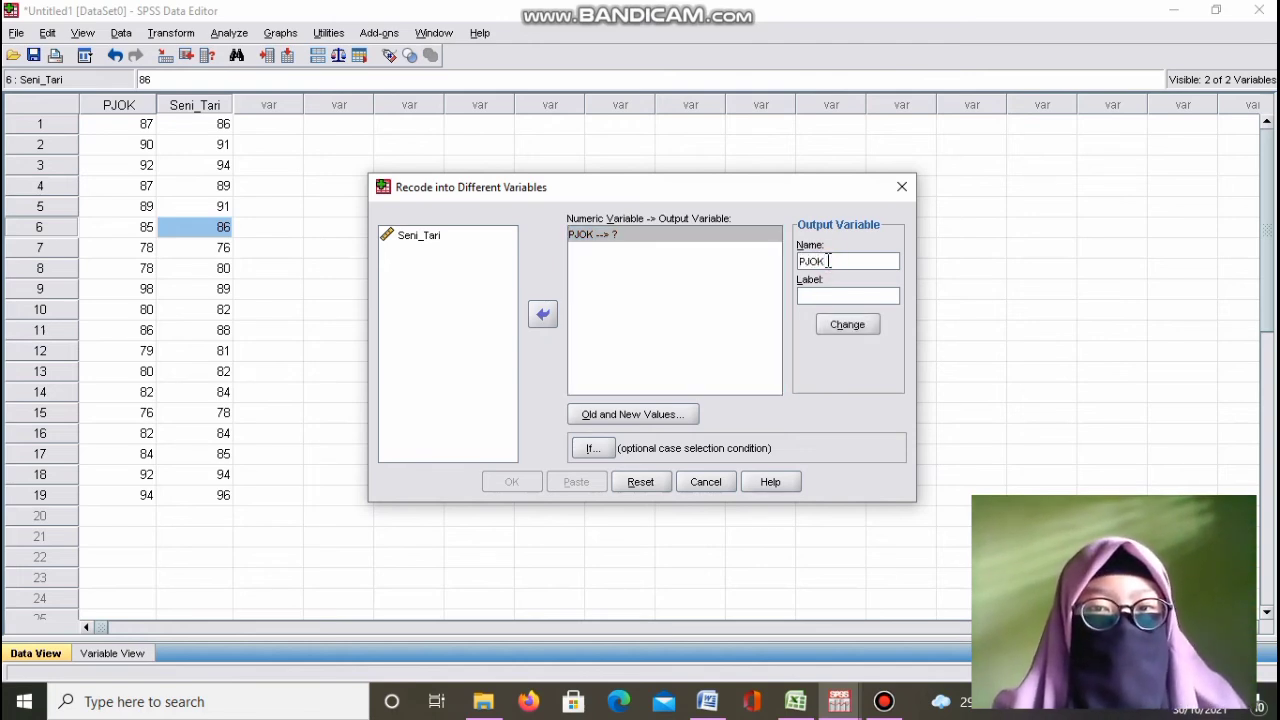
type("IN")
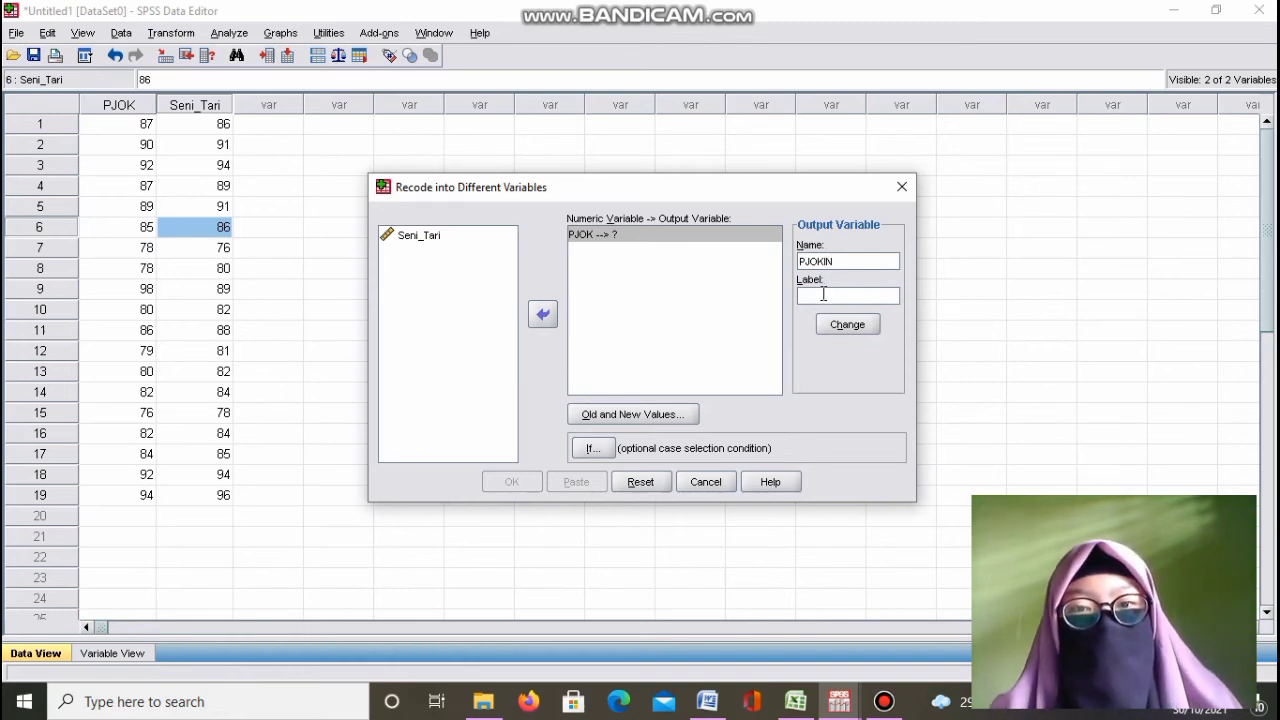
left_click(820, 296)
type("Interval")
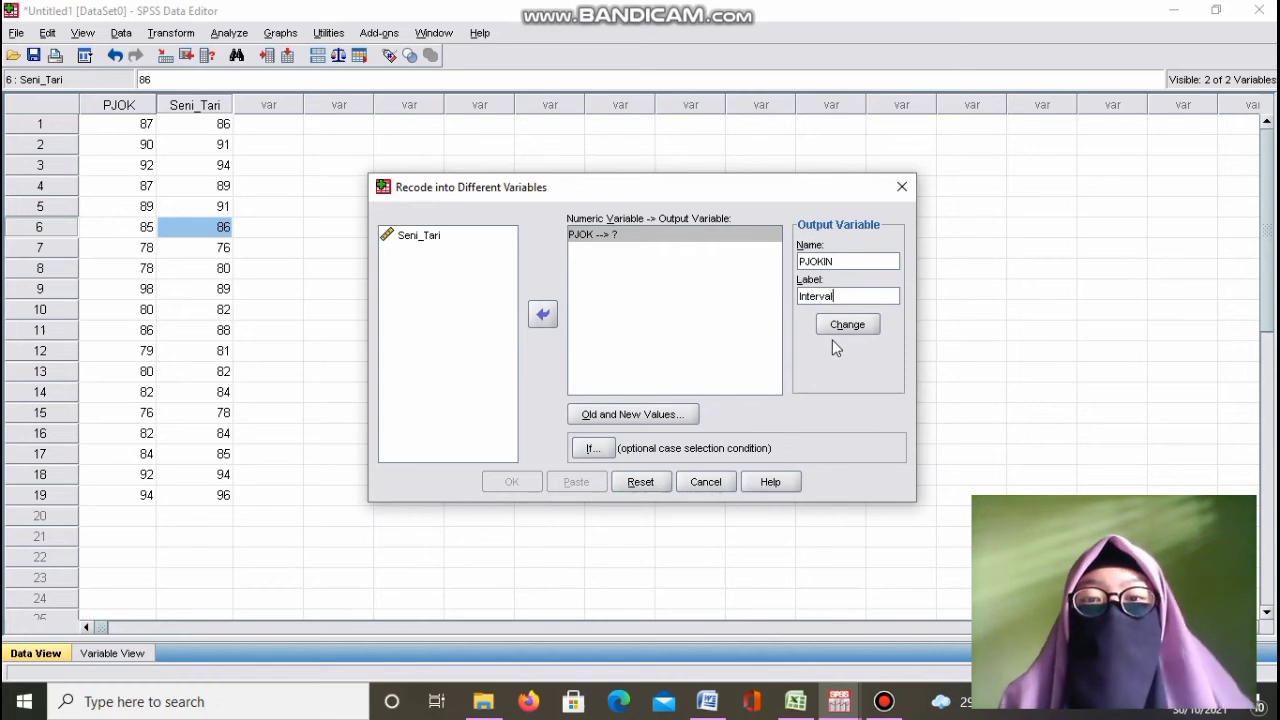
left_click(845, 326)
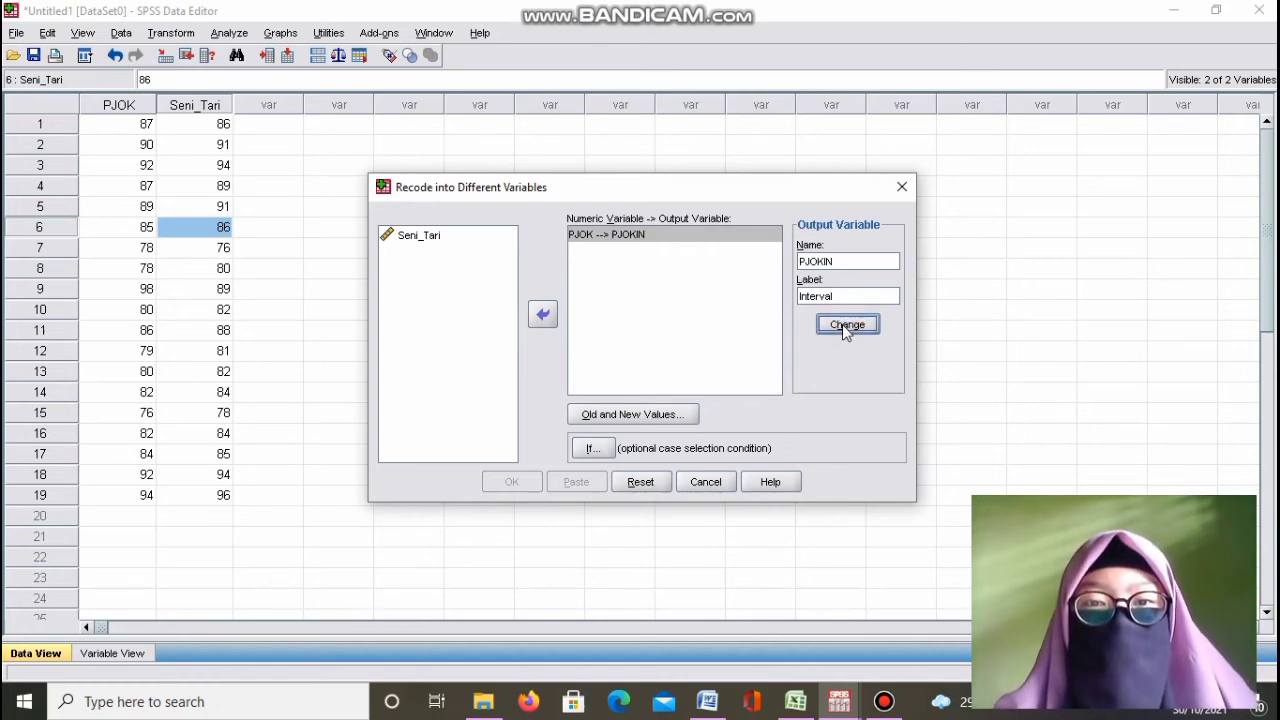
- Open the recode's old and new values and add a rule mapping the range 75 through 79 to 1
left_click(658, 418)
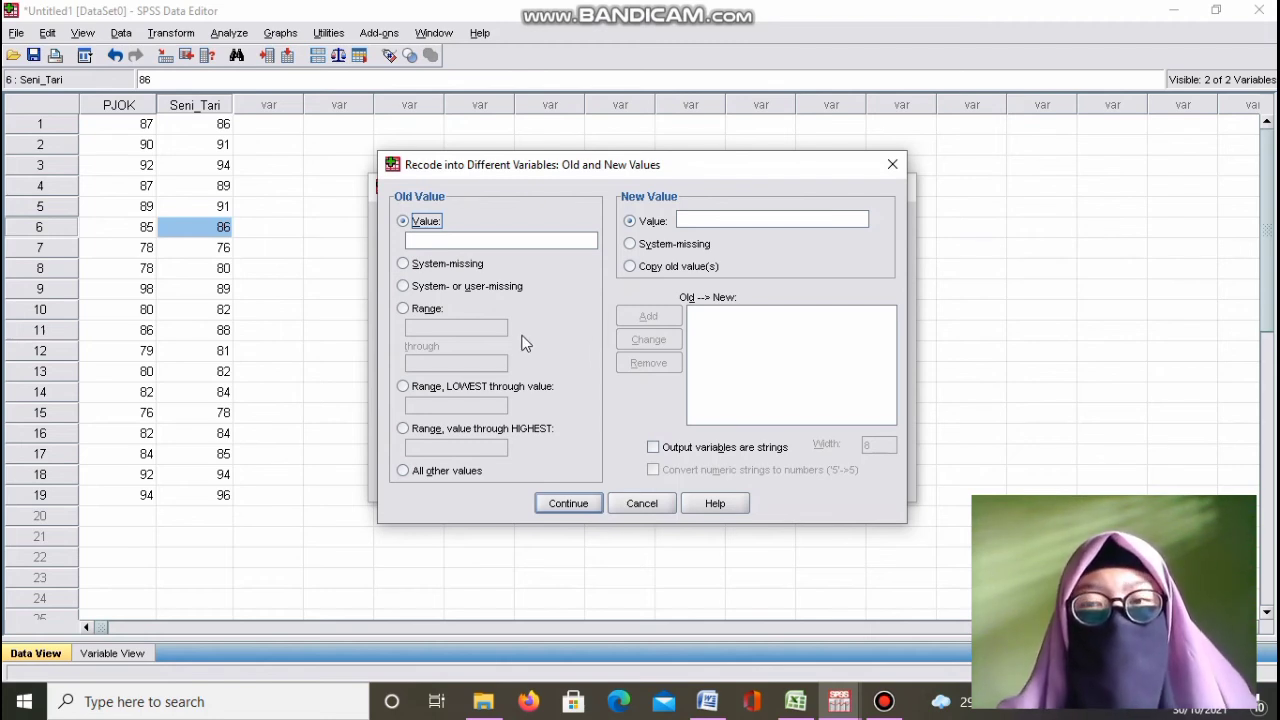
left_click(412, 312)
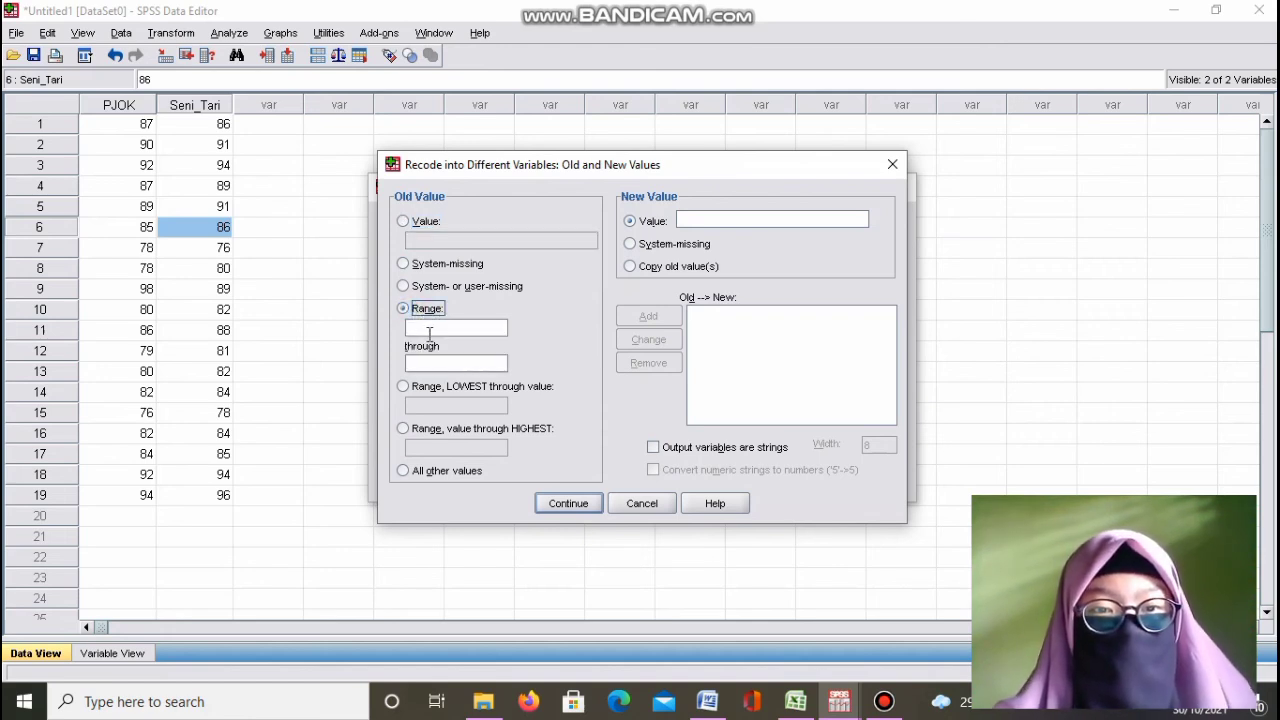
left_click(429, 330)
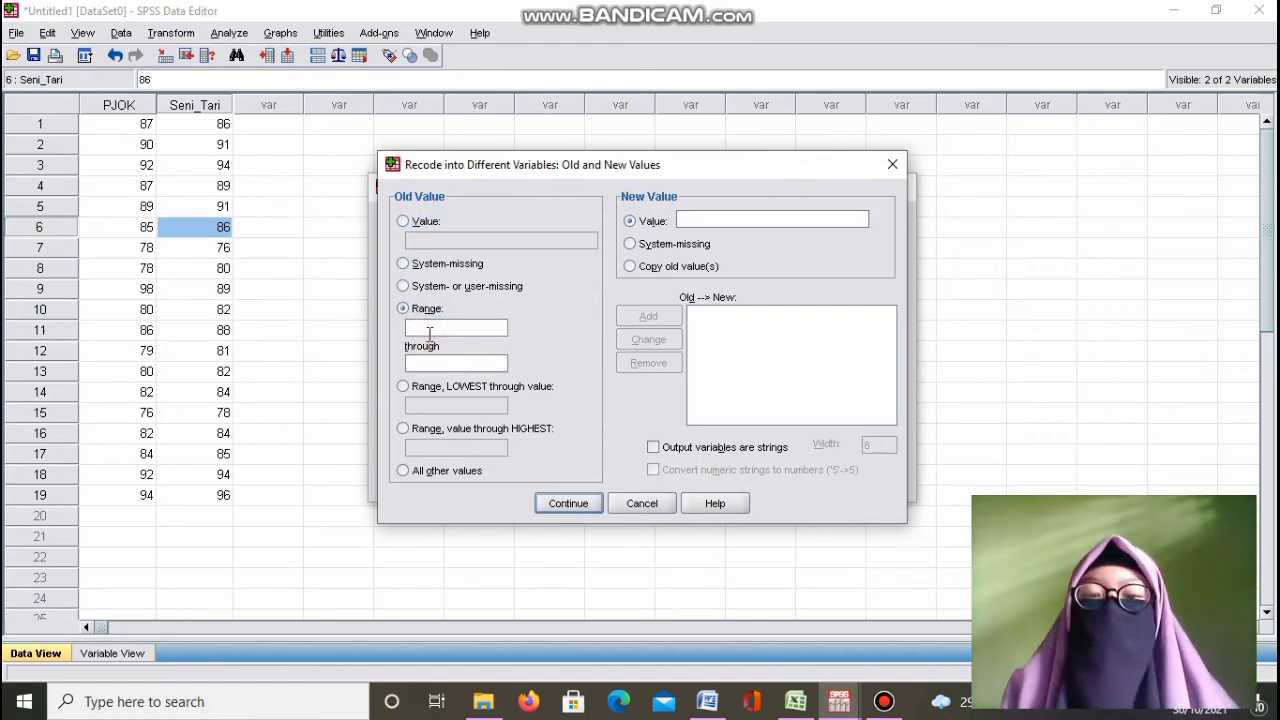
type("7")
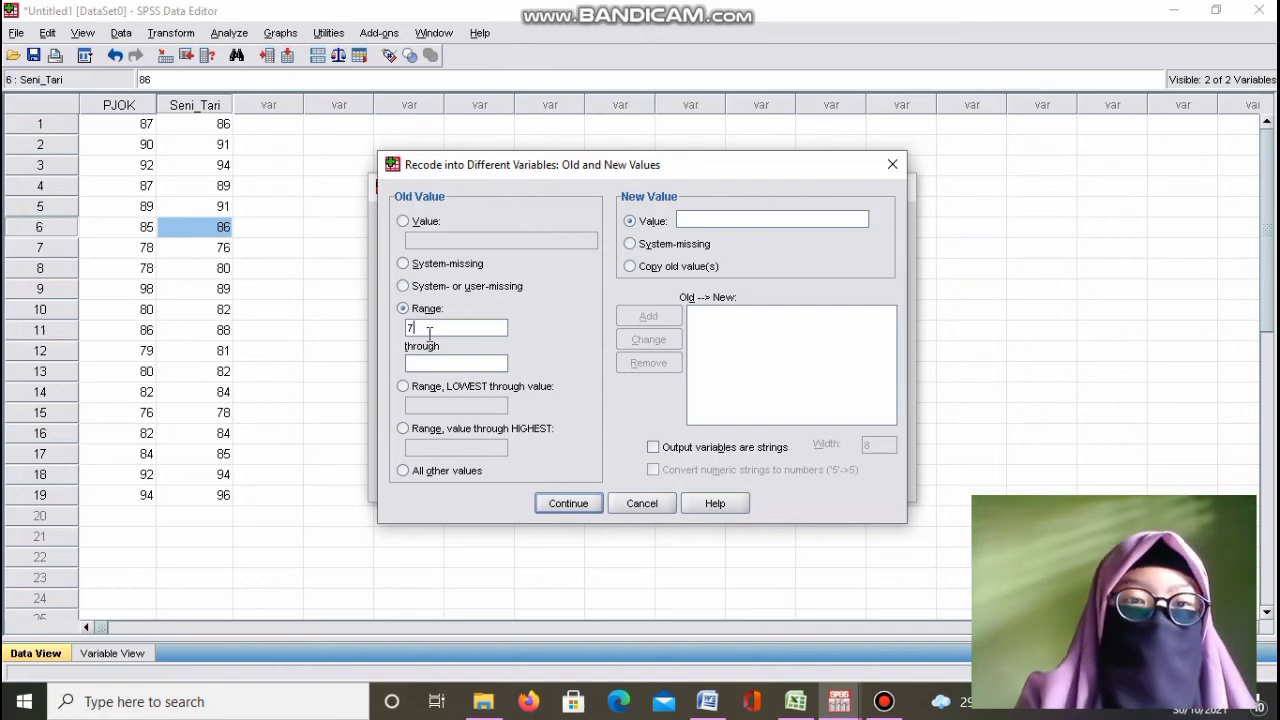
type("5")
left_click(434, 362)
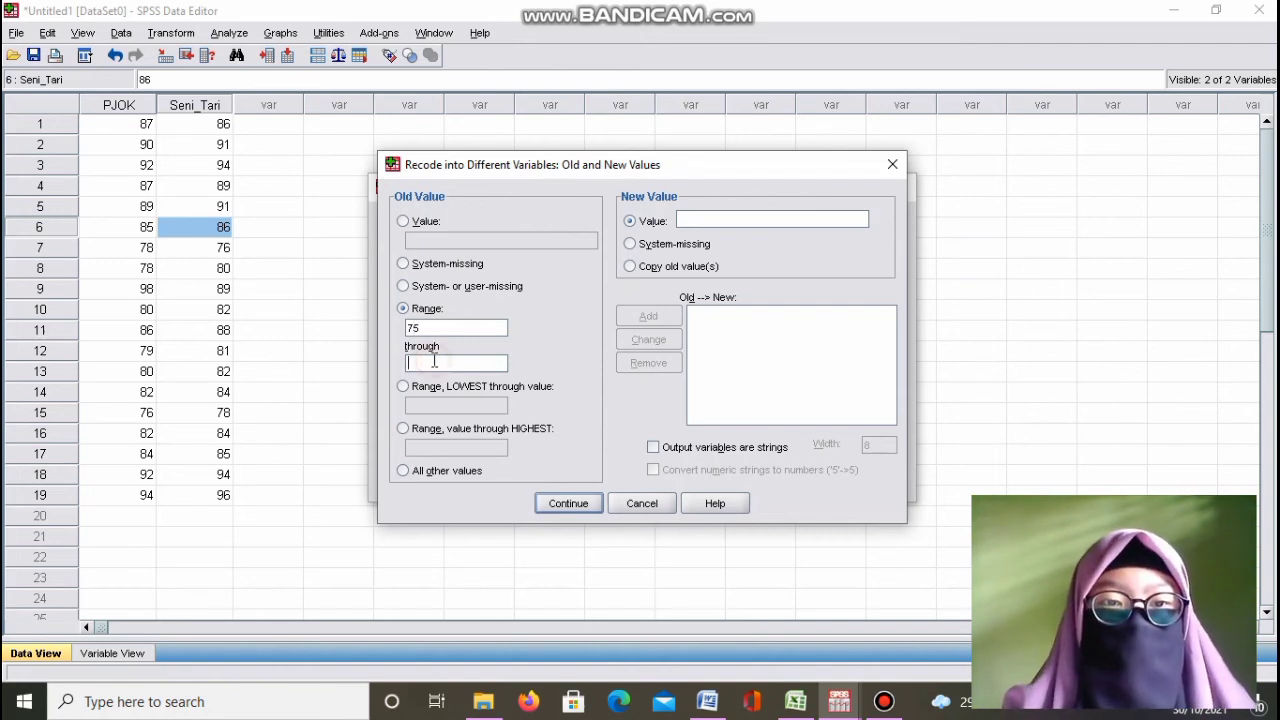
type("79")
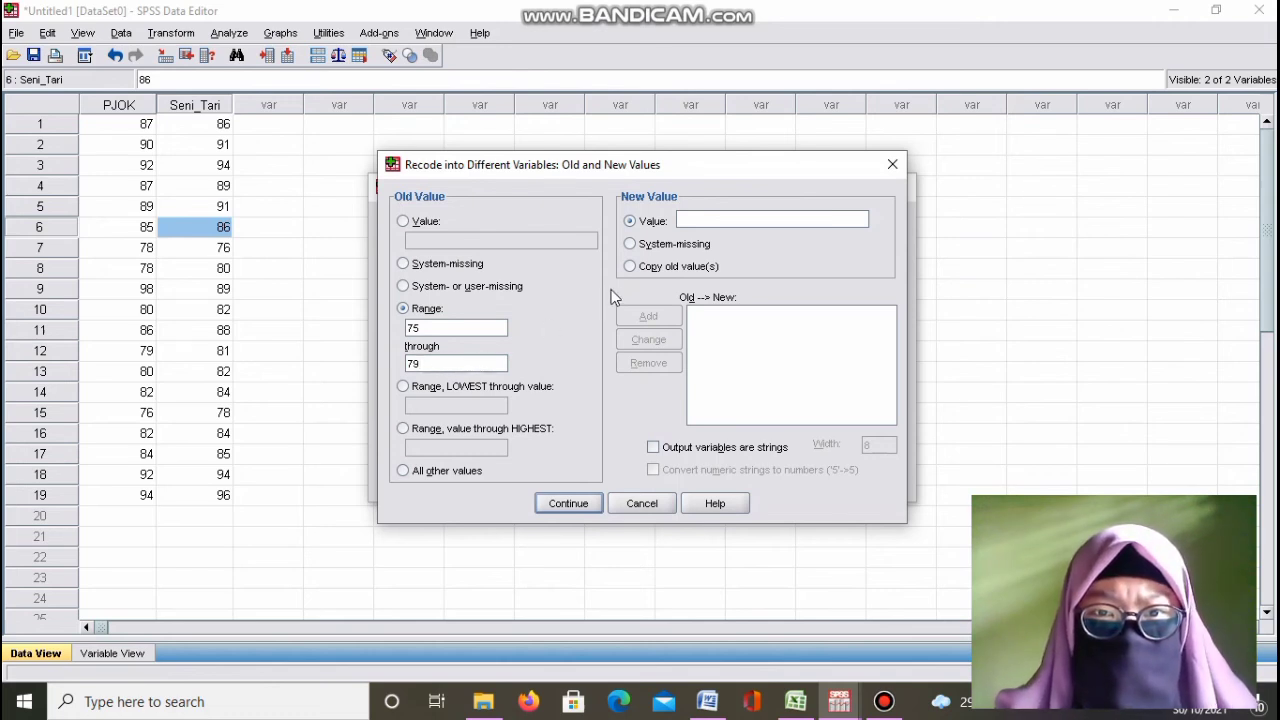
left_click(737, 219)
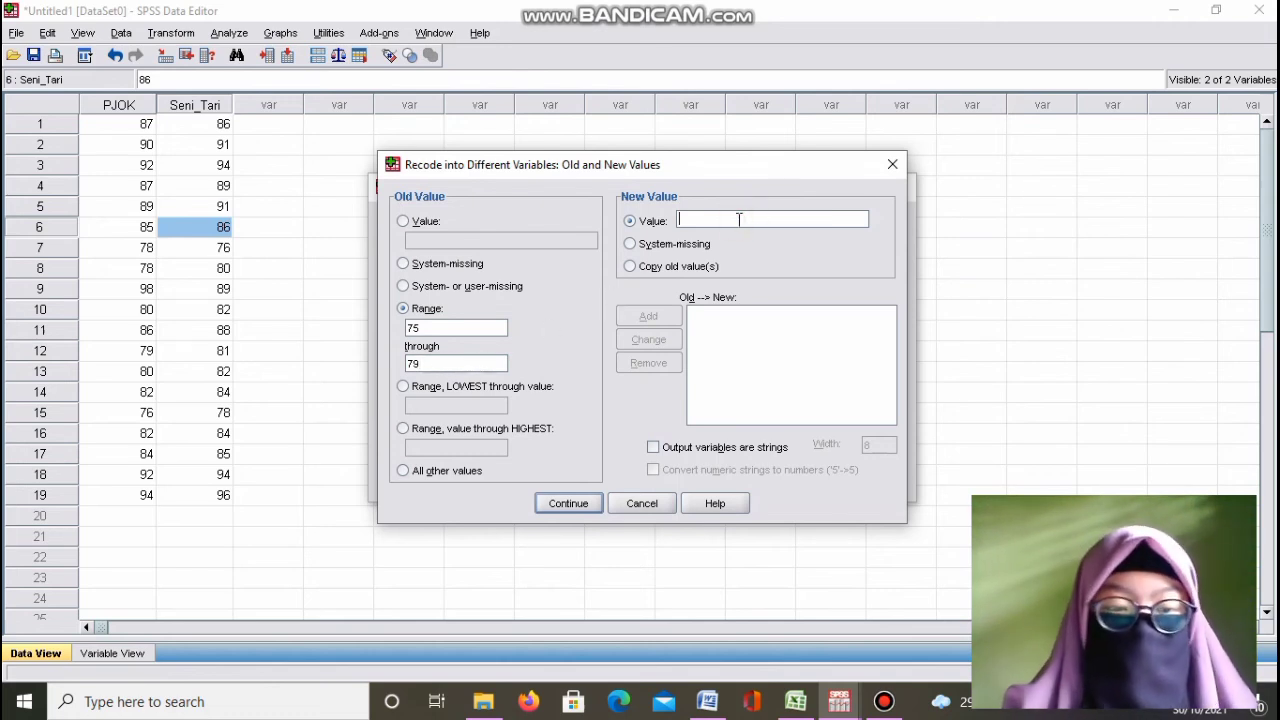
type("1")
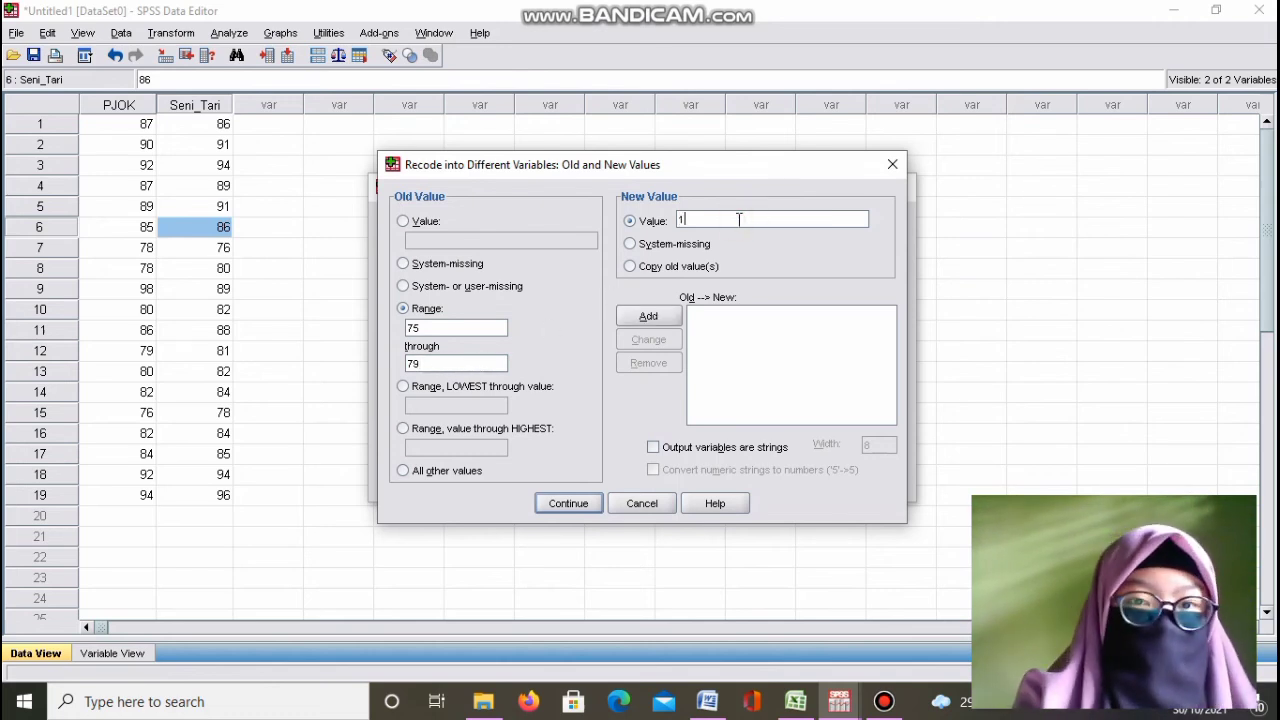
left_click(650, 316)
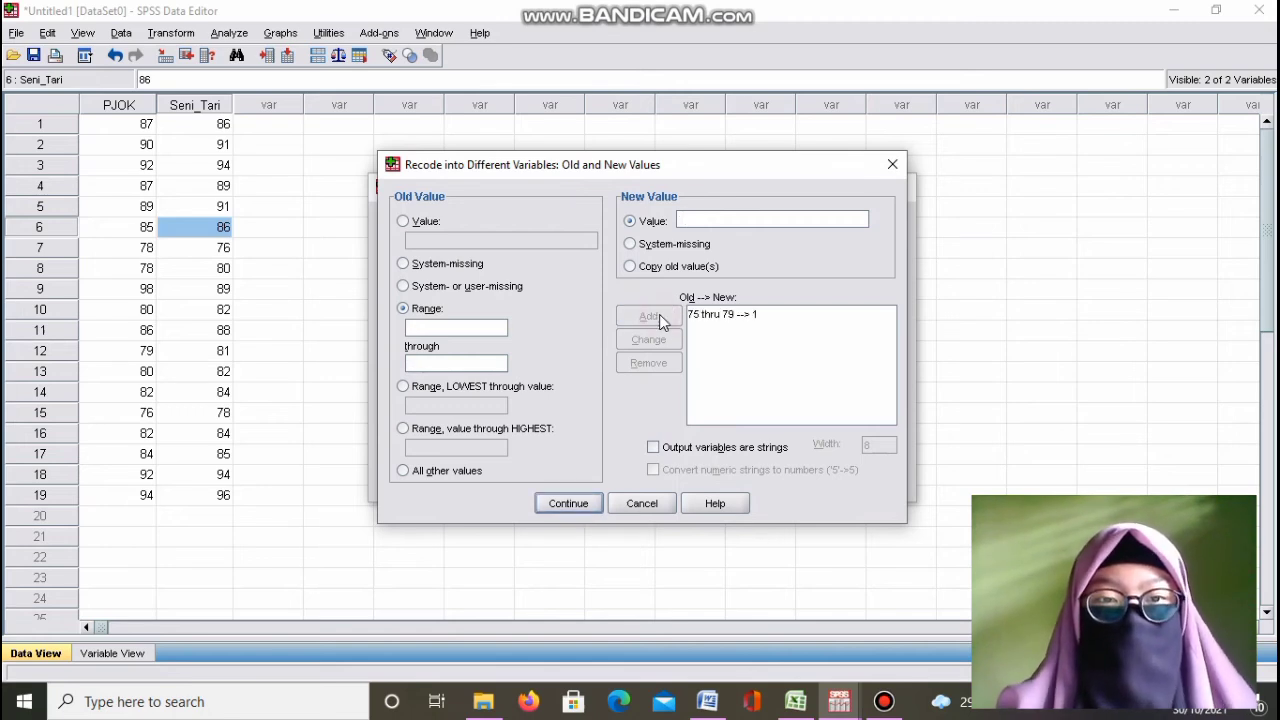
- Add a recode rule that maps the old value range 80 through 84 to new value 2
left_click(475, 328)
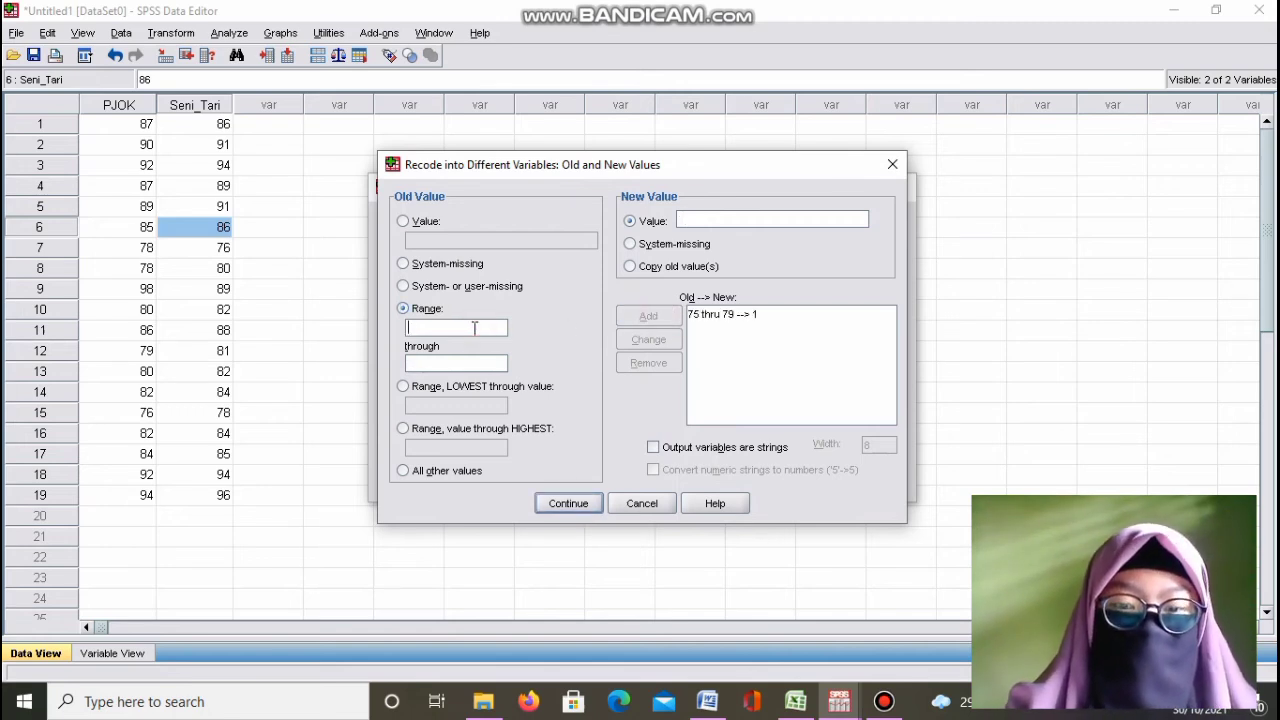
type("80")
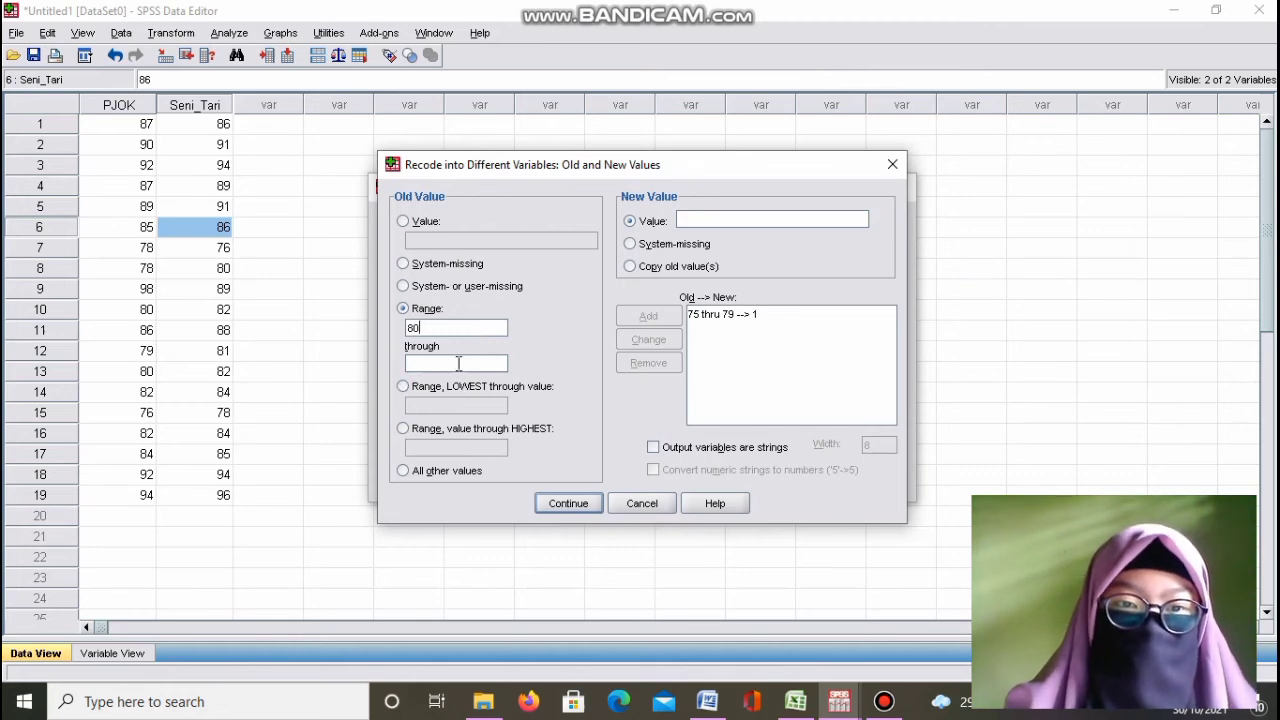
left_click(457, 364)
type("84")
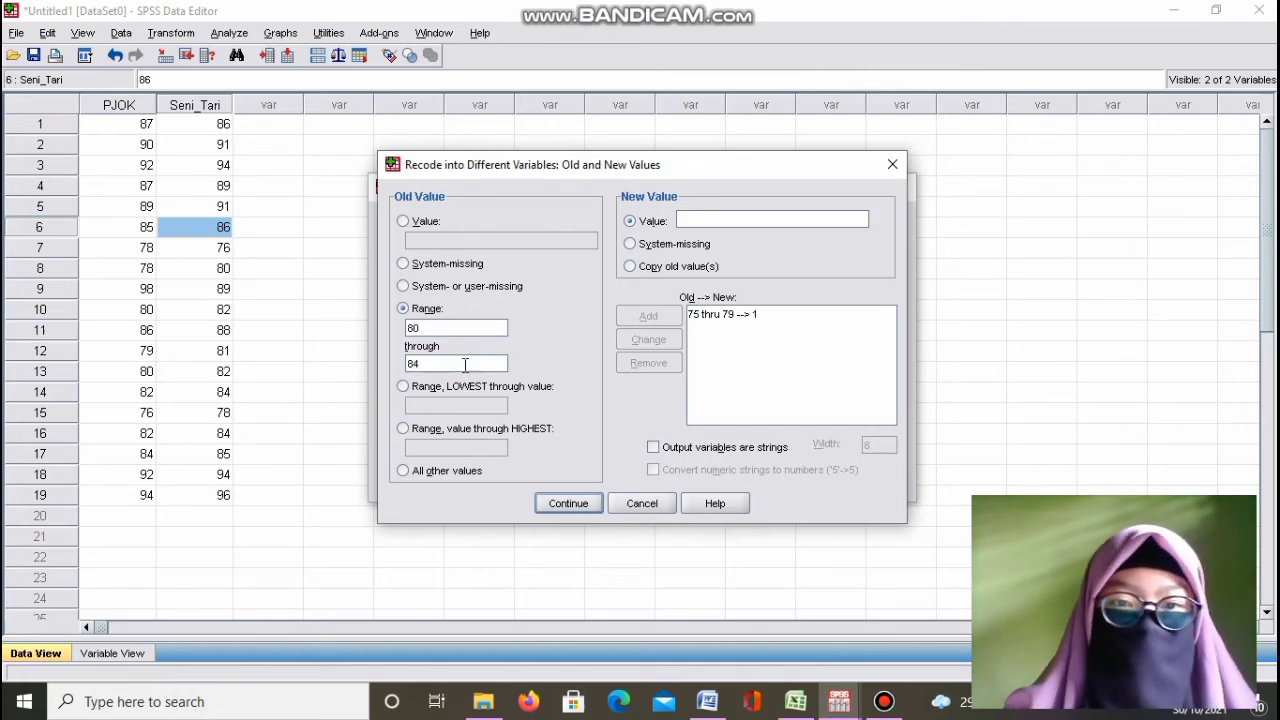
left_click(706, 218)
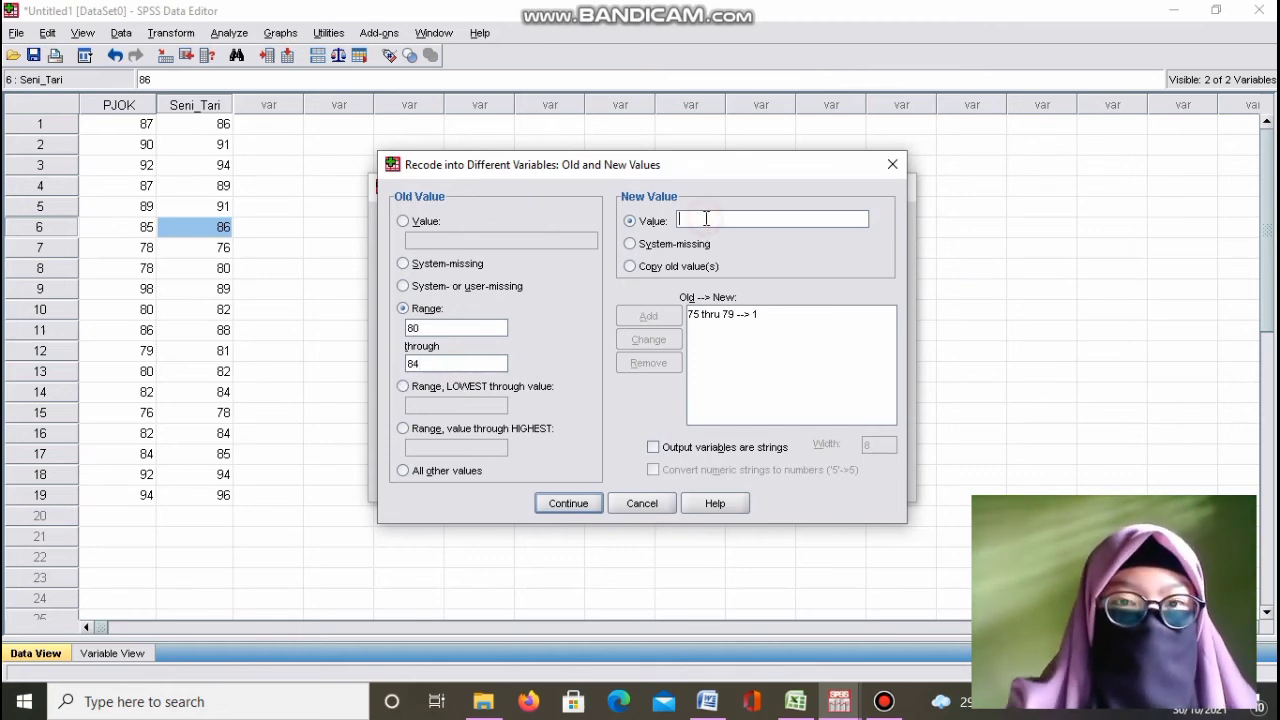
type("2")
left_click(643, 318)
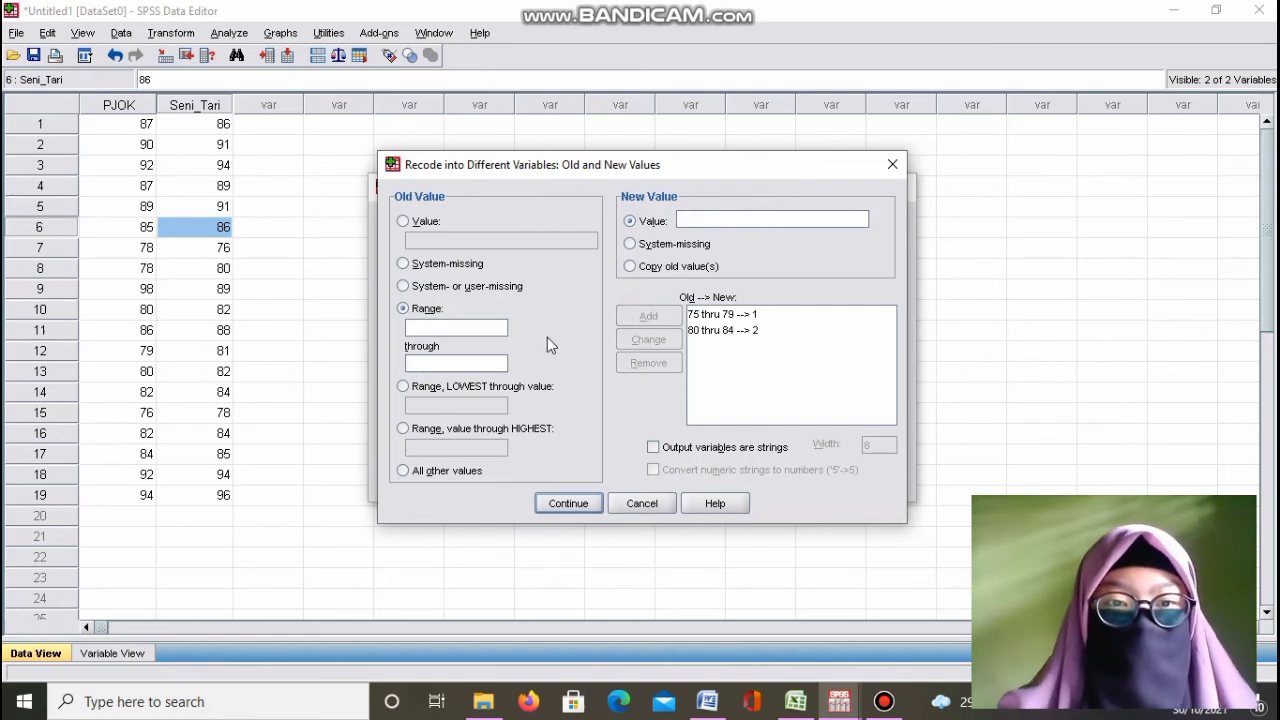
- Add a recode rule that maps the old value range 85 through 89 to new value 3
left_click(422, 327)
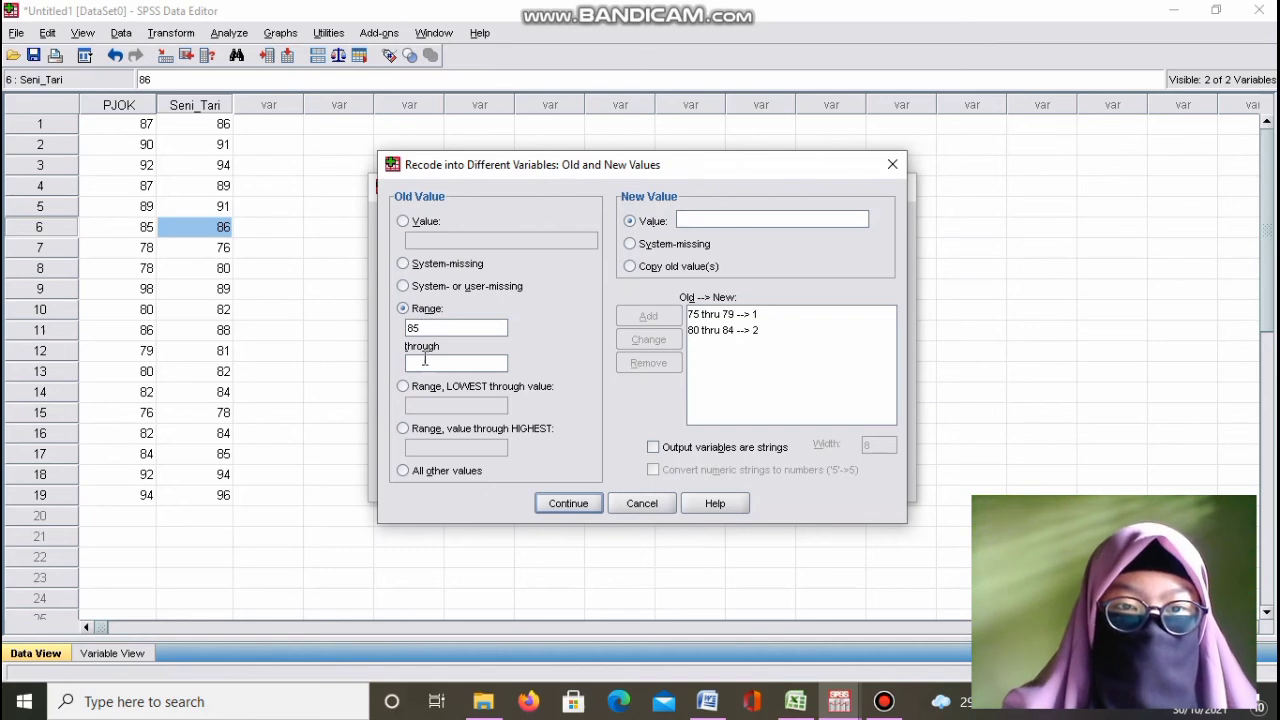
left_click(424, 366)
type("89")
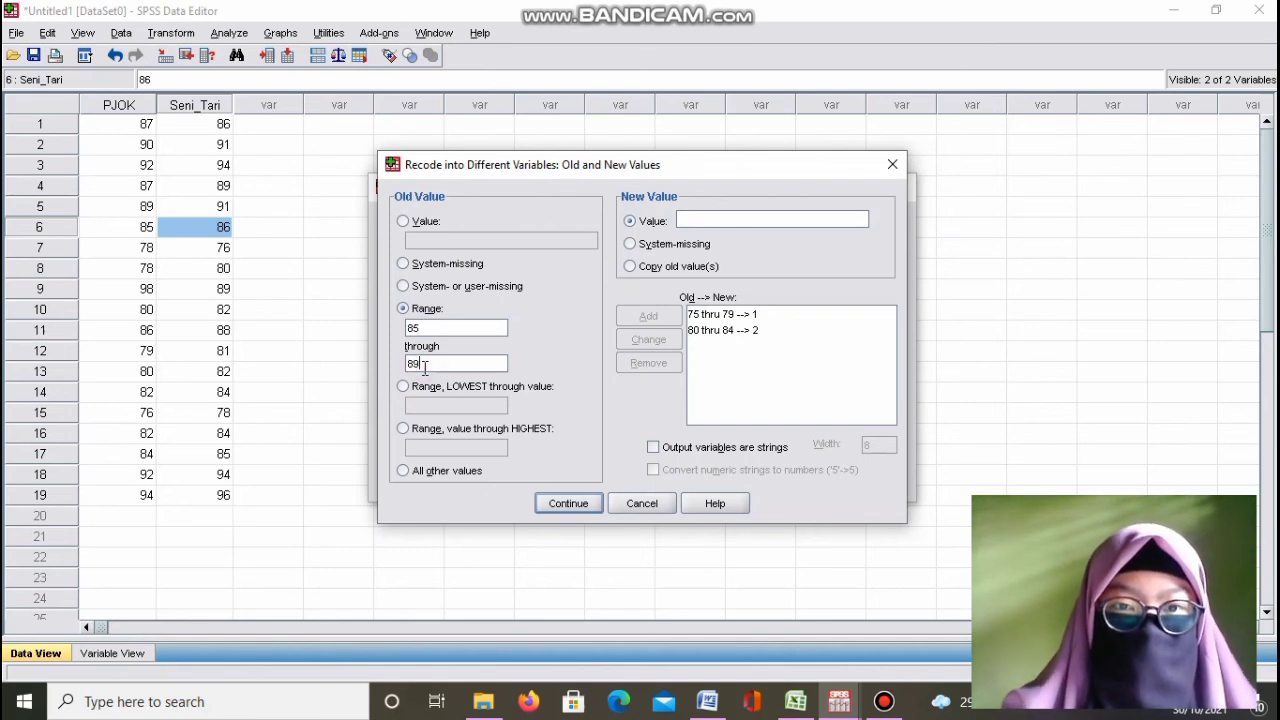
left_click(688, 219)
type("3")
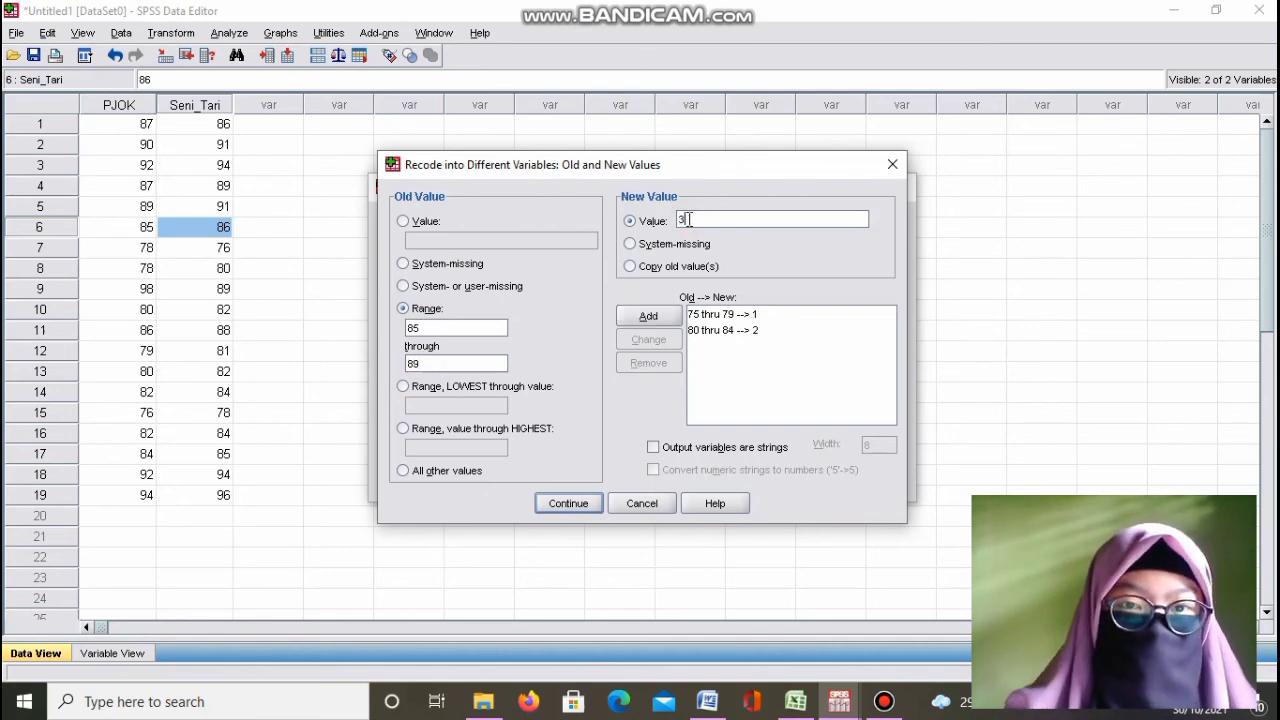
left_click(648, 316)
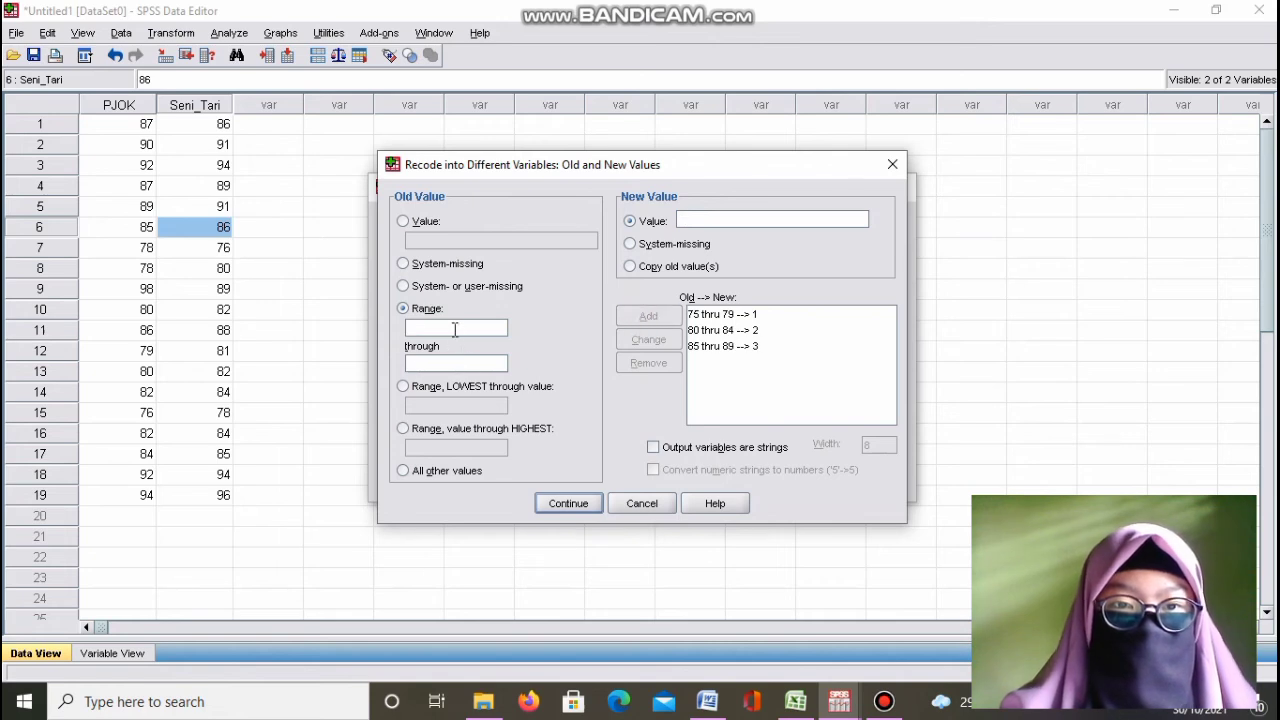
- Add a recode rule that maps the old value range 90 through 94 to new value 4
left_click(455, 329)
type("90")
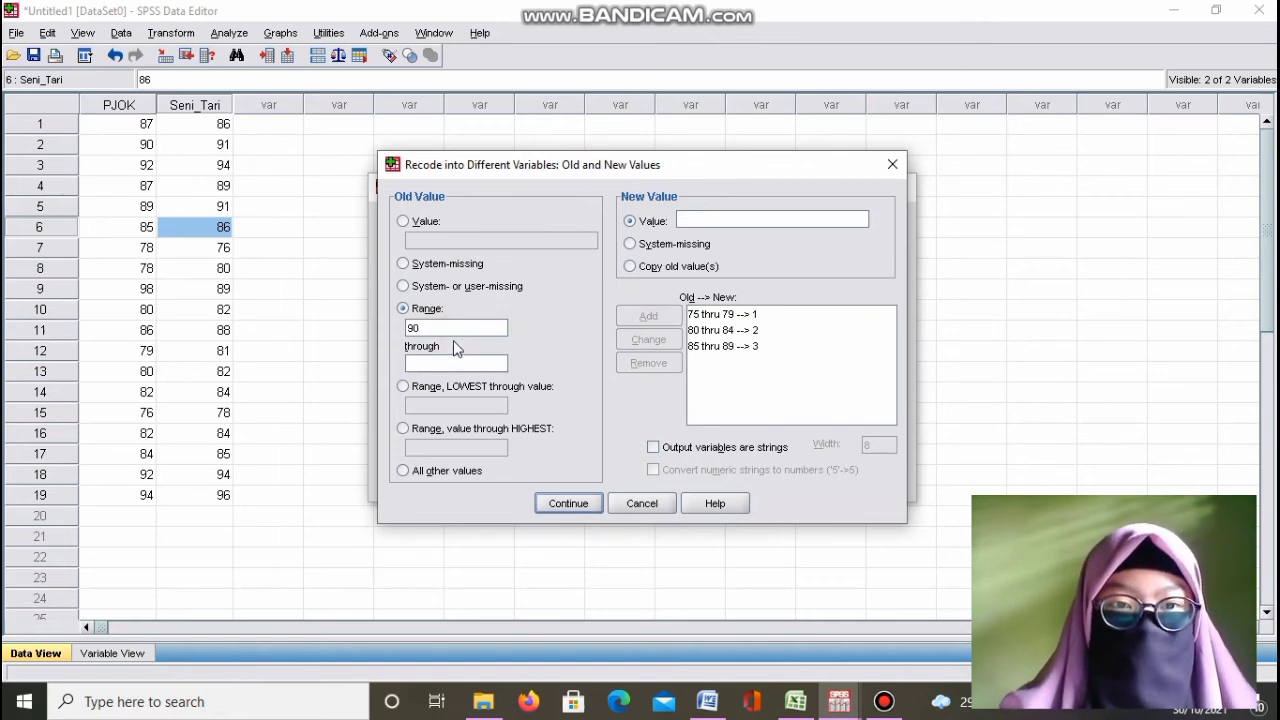
left_click(453, 362)
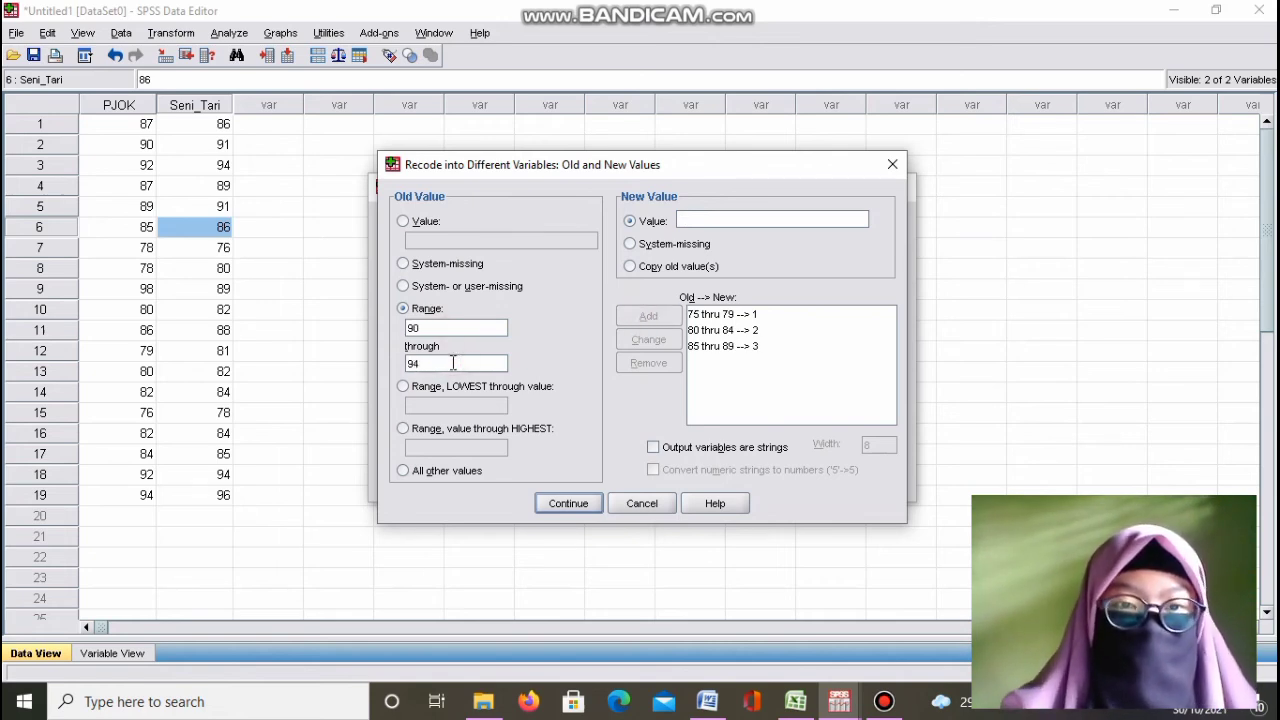
left_click(723, 219)
type("4")
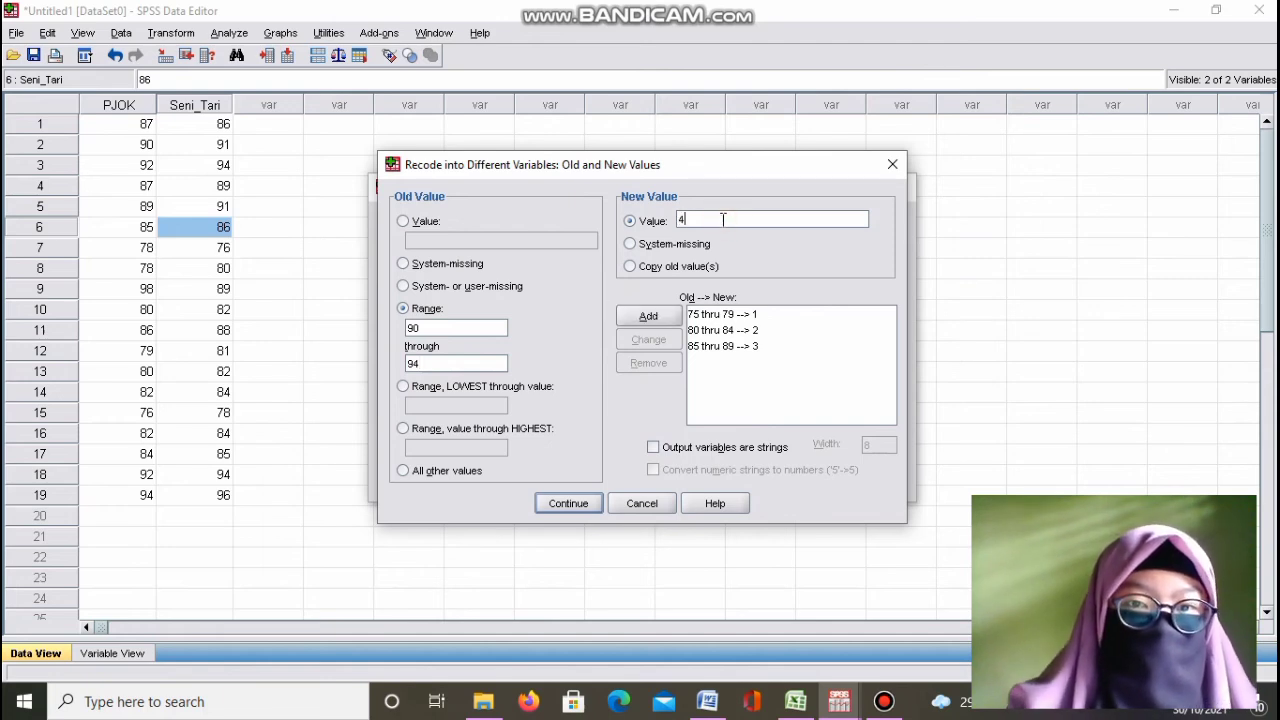
left_click(668, 325)
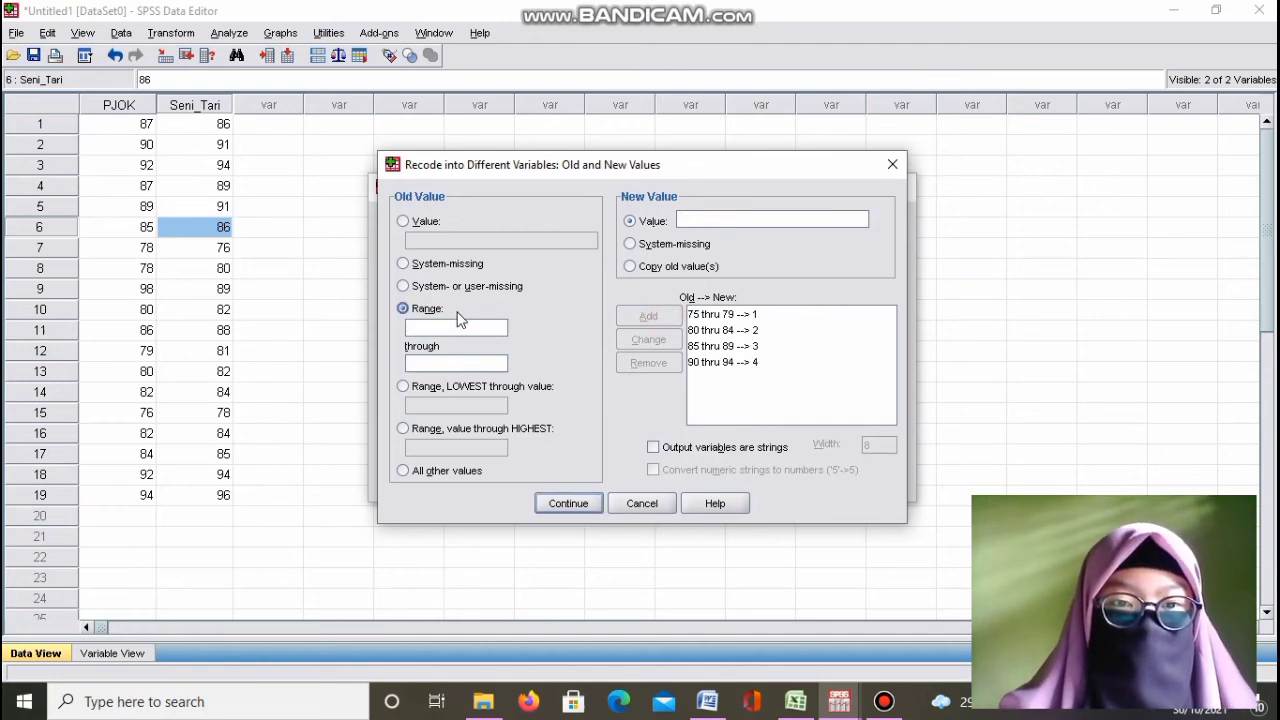
- Add a recode rule that maps the old value range 95 through 99 to new value 5
left_click(457, 327)
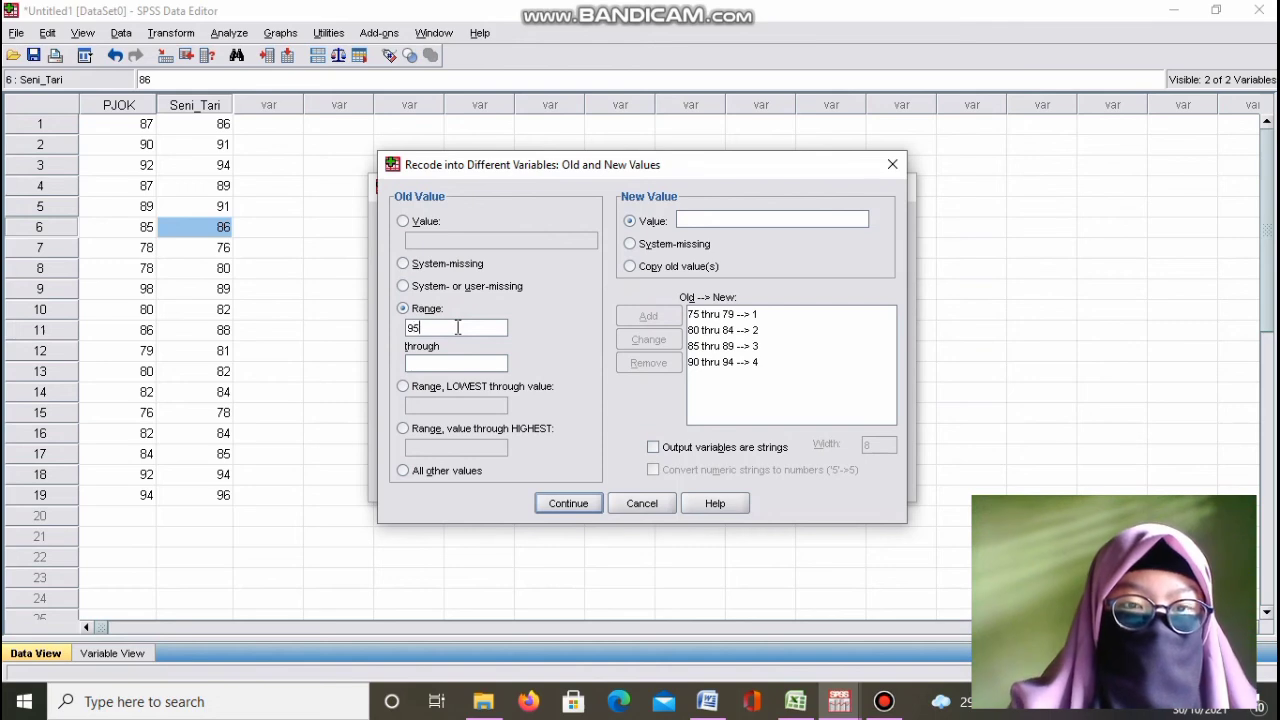
left_click(453, 363)
type("99")
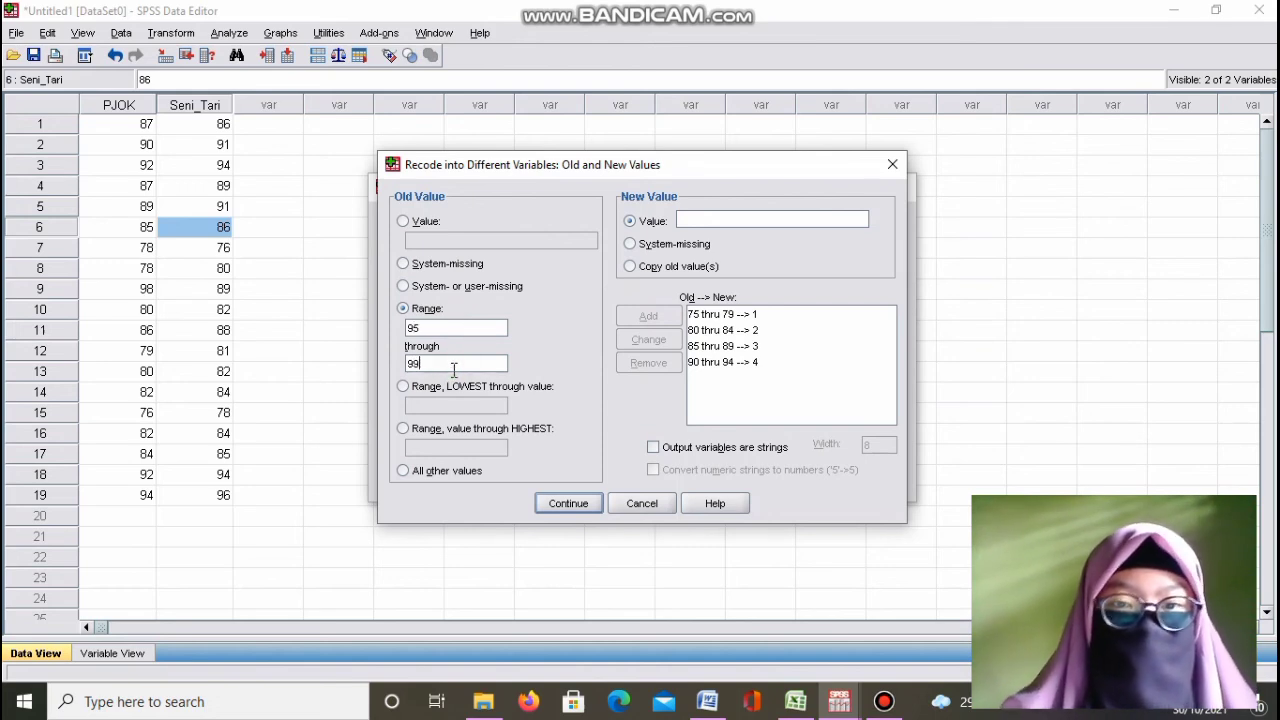
left_click(694, 219)
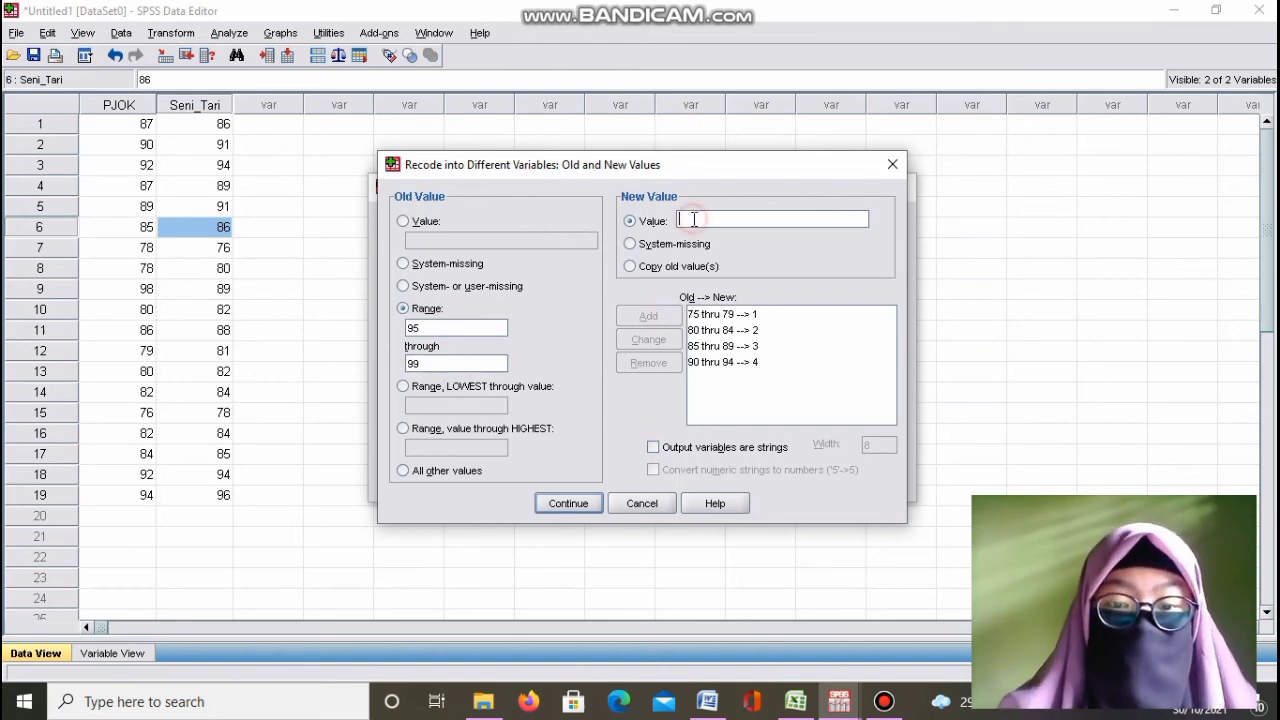
type("5")
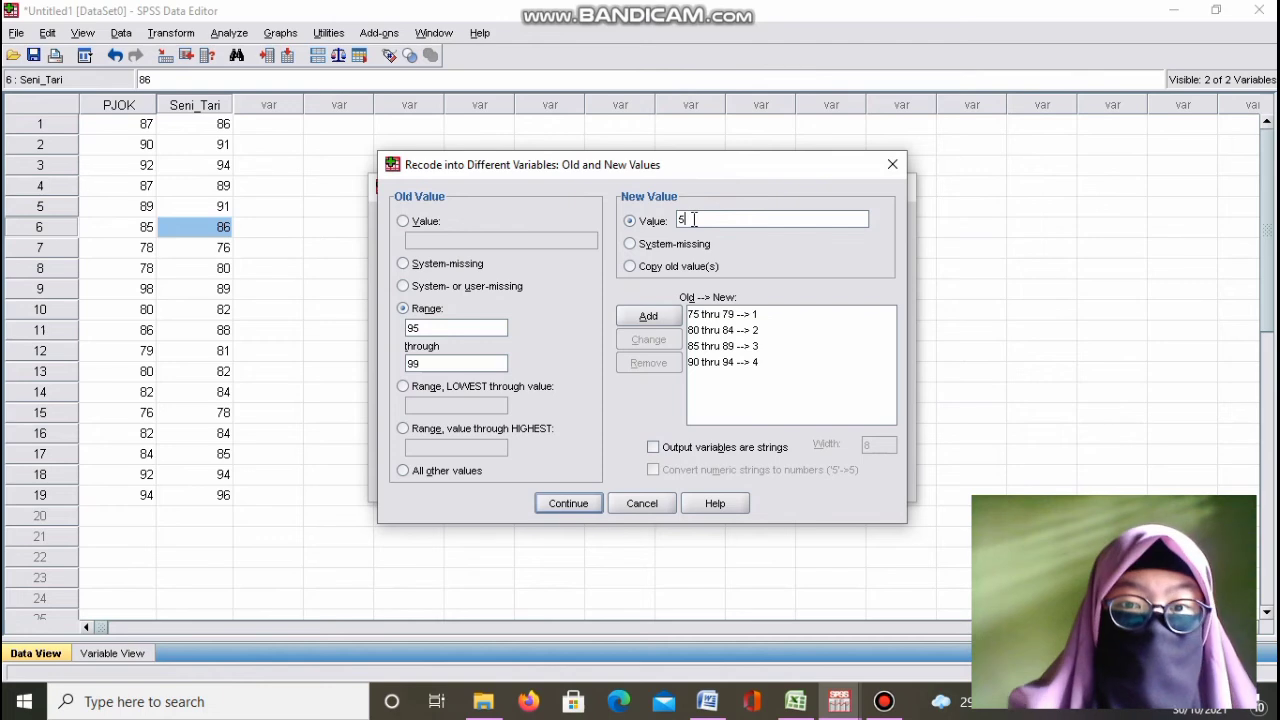
left_click(658, 316)
- Add a recode rule that maps the old value range 100 through 104 to new value 6
left_click(480, 324)
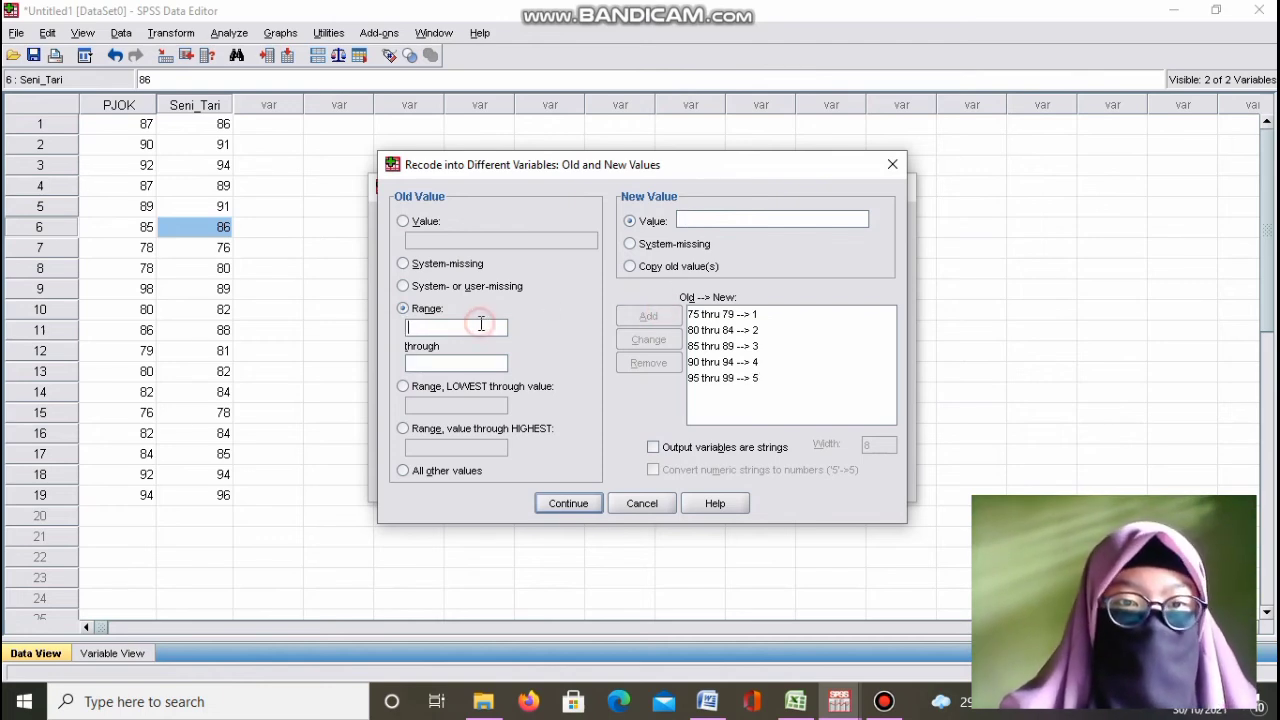
type("100")
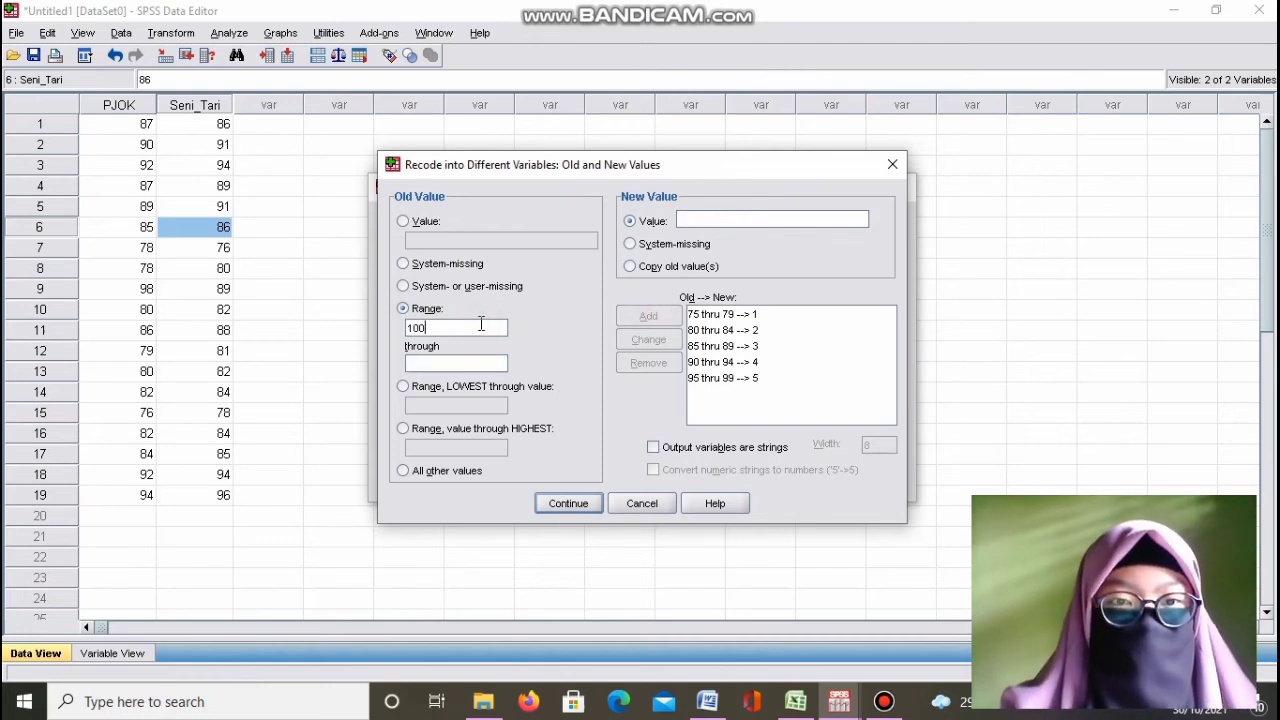
left_click(450, 366)
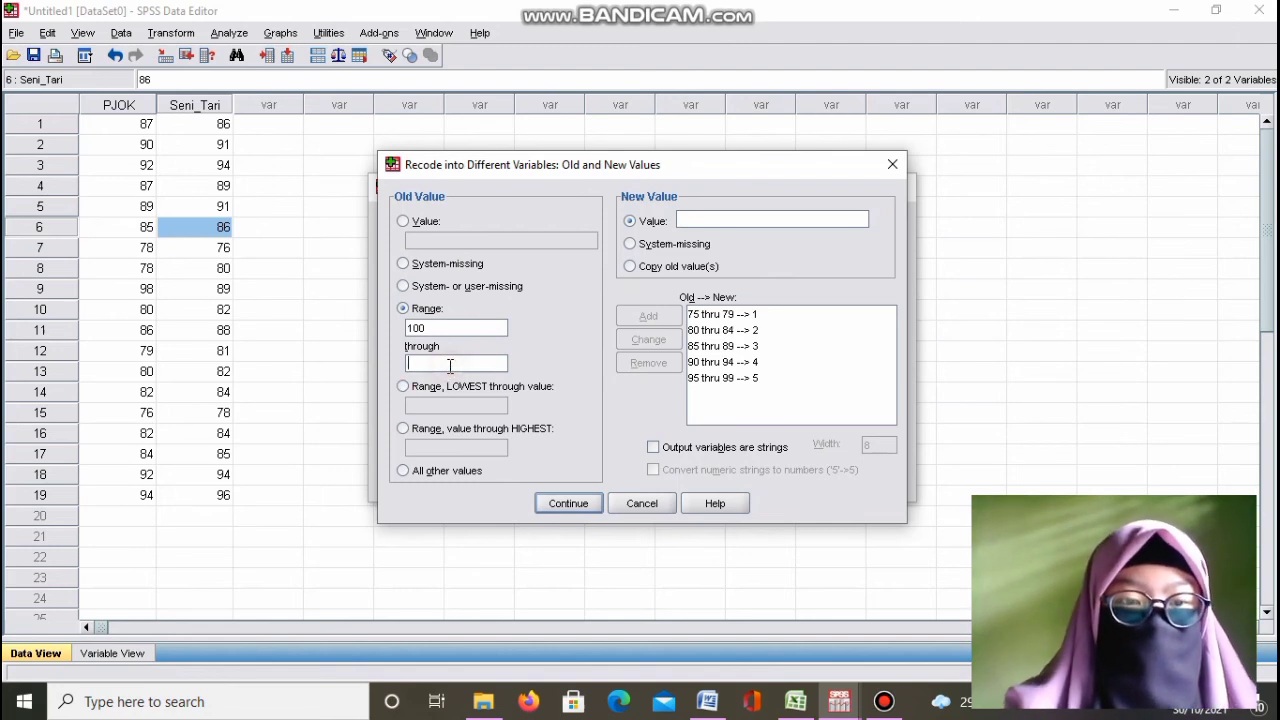
type("104")
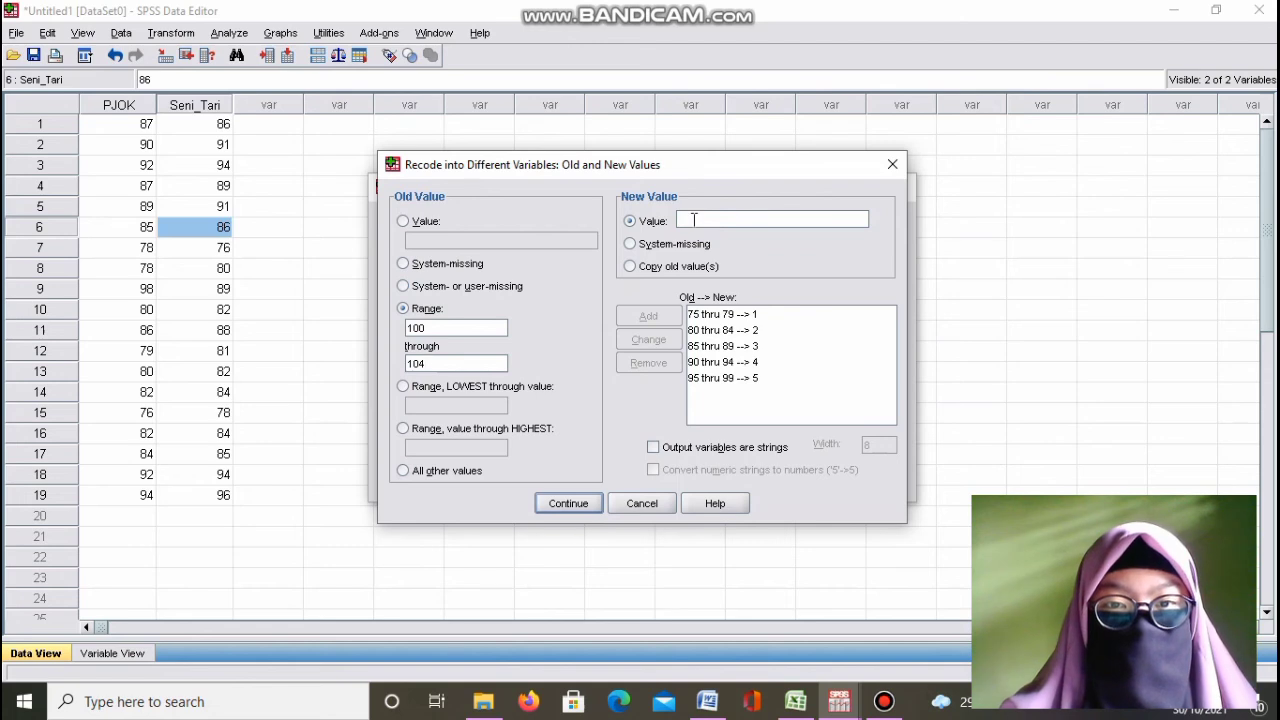
left_click(694, 220)
type("6")
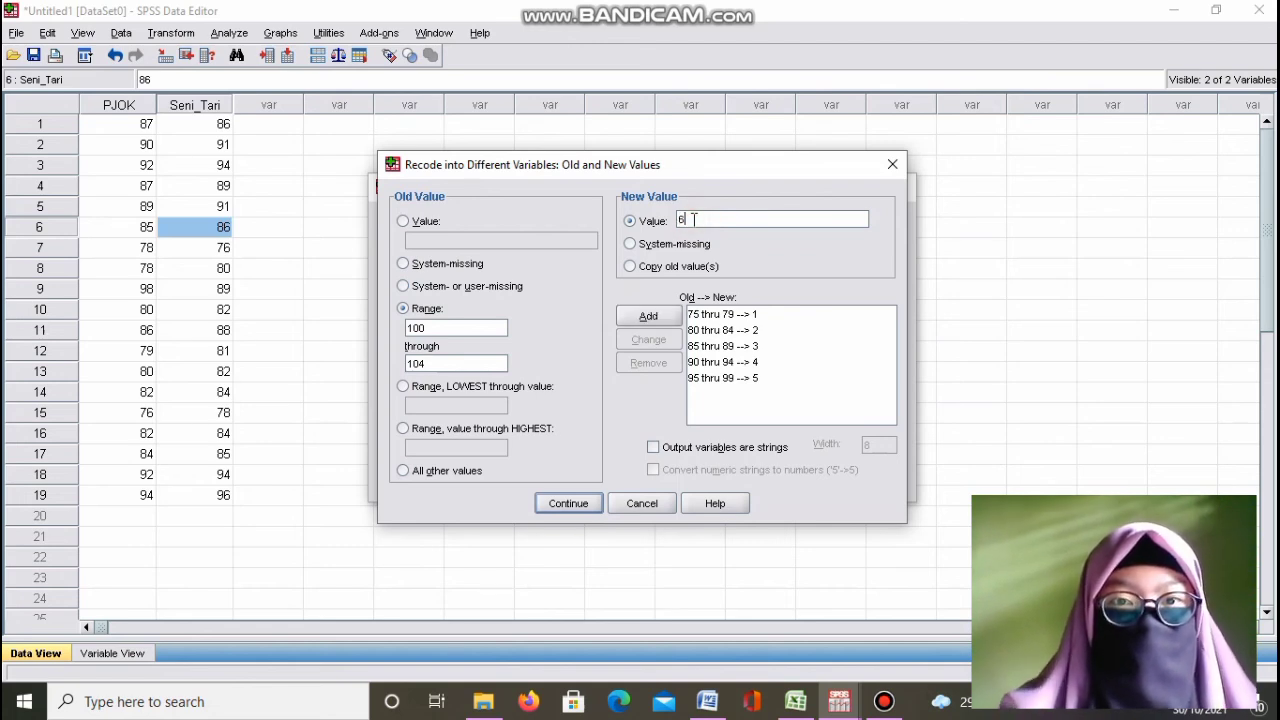
left_click(652, 315)
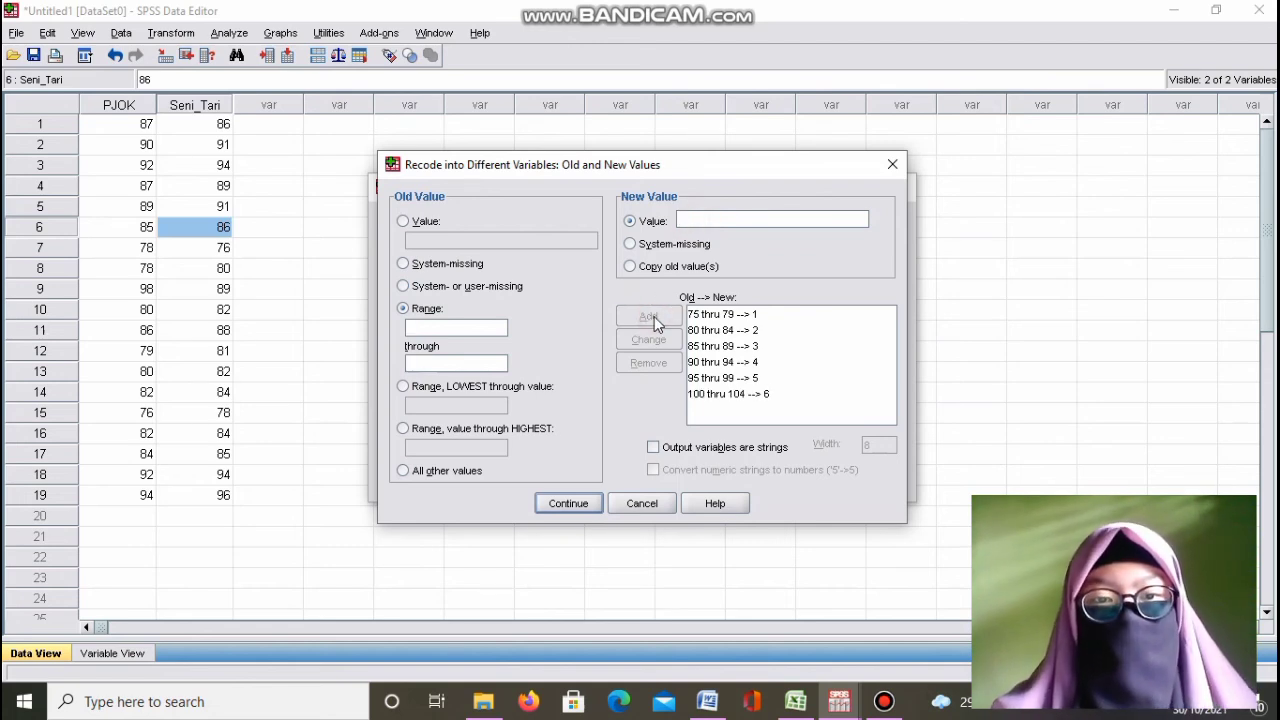
- Accept the old and new value rules, run the recode of PJOK into PJOKIN, and view its log in the output
left_click(580, 503)
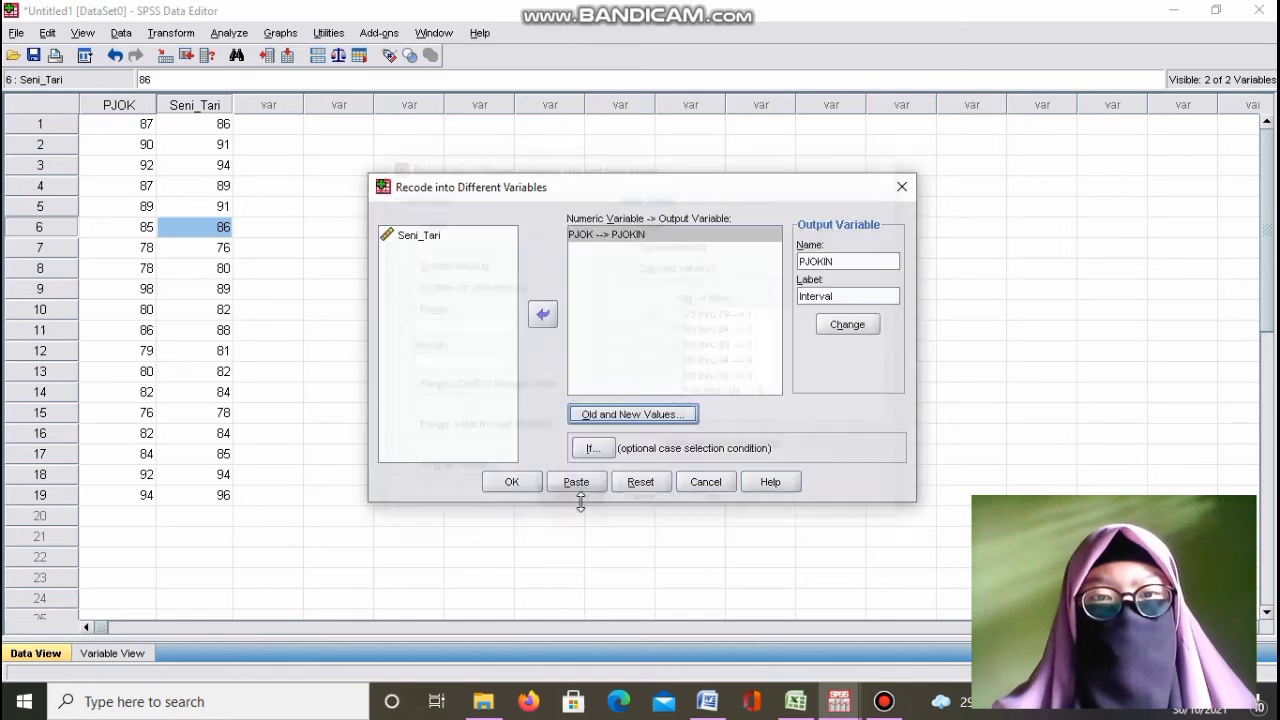
left_click(512, 484)
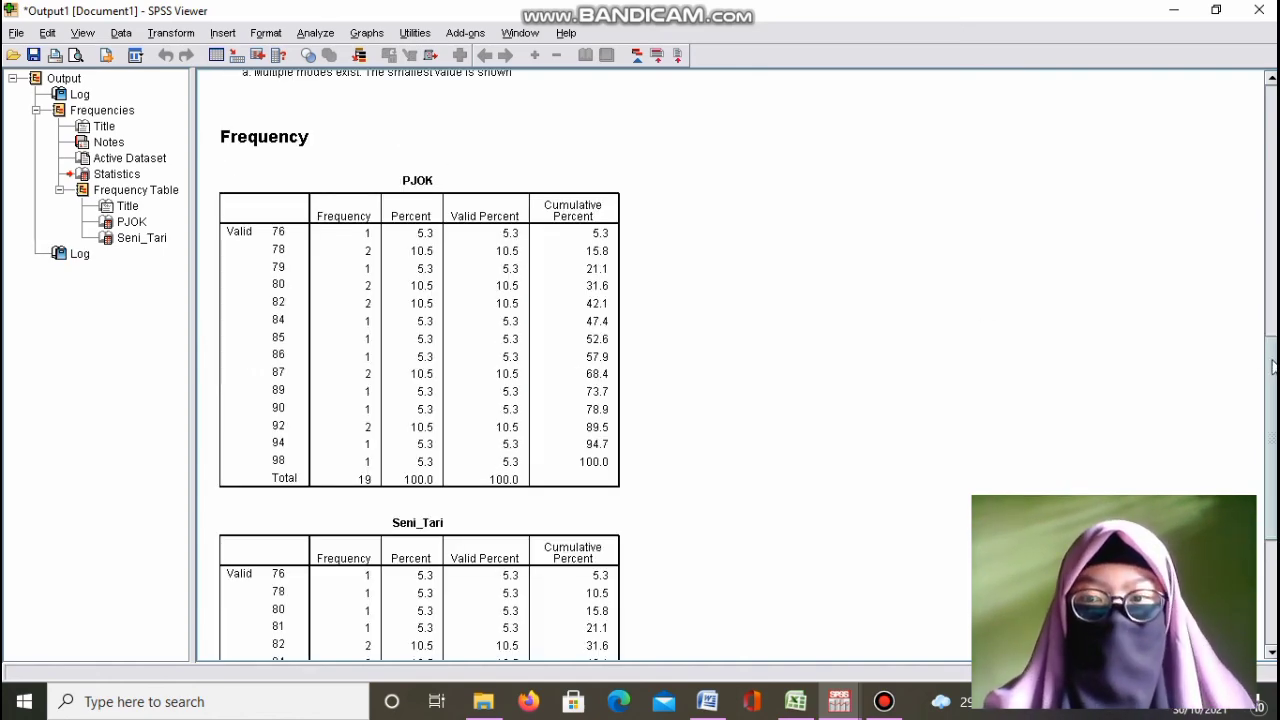
scroll(1274, 360, "down", 5)
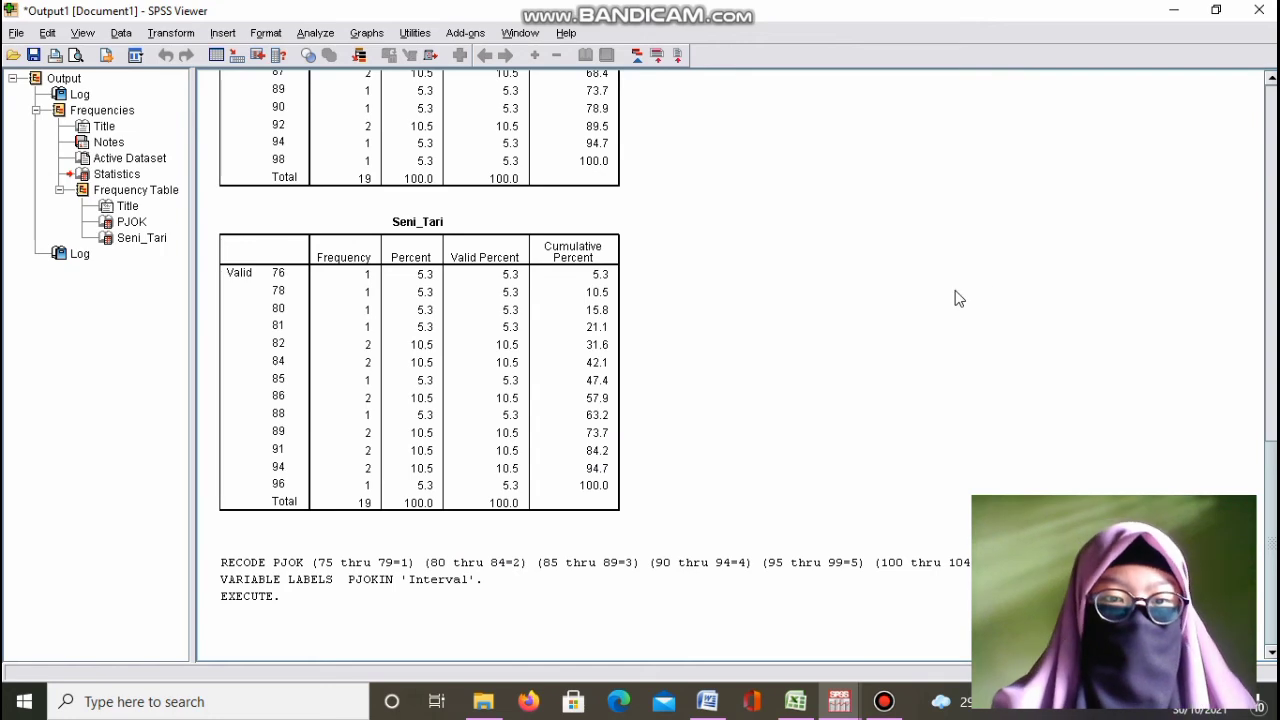
- In the data editor's variable definitions, set the decimals of PJOKIN to 0
left_click(839, 701)
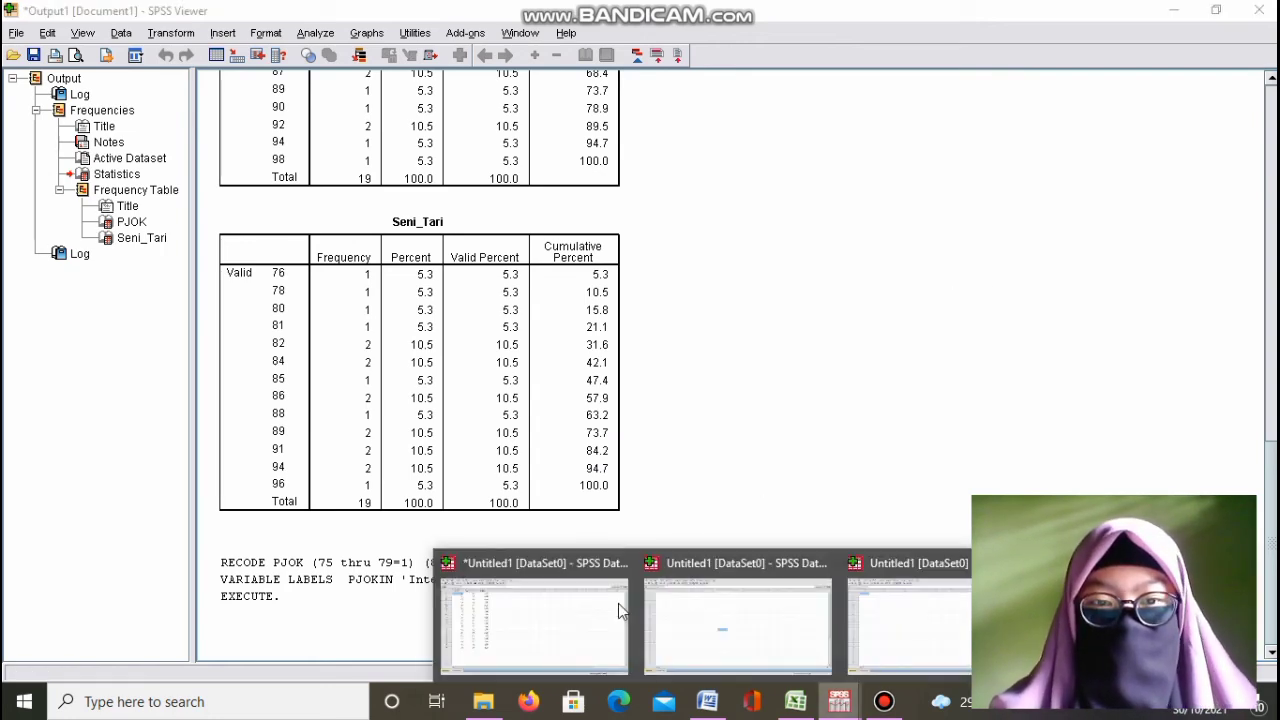
left_click(566, 618)
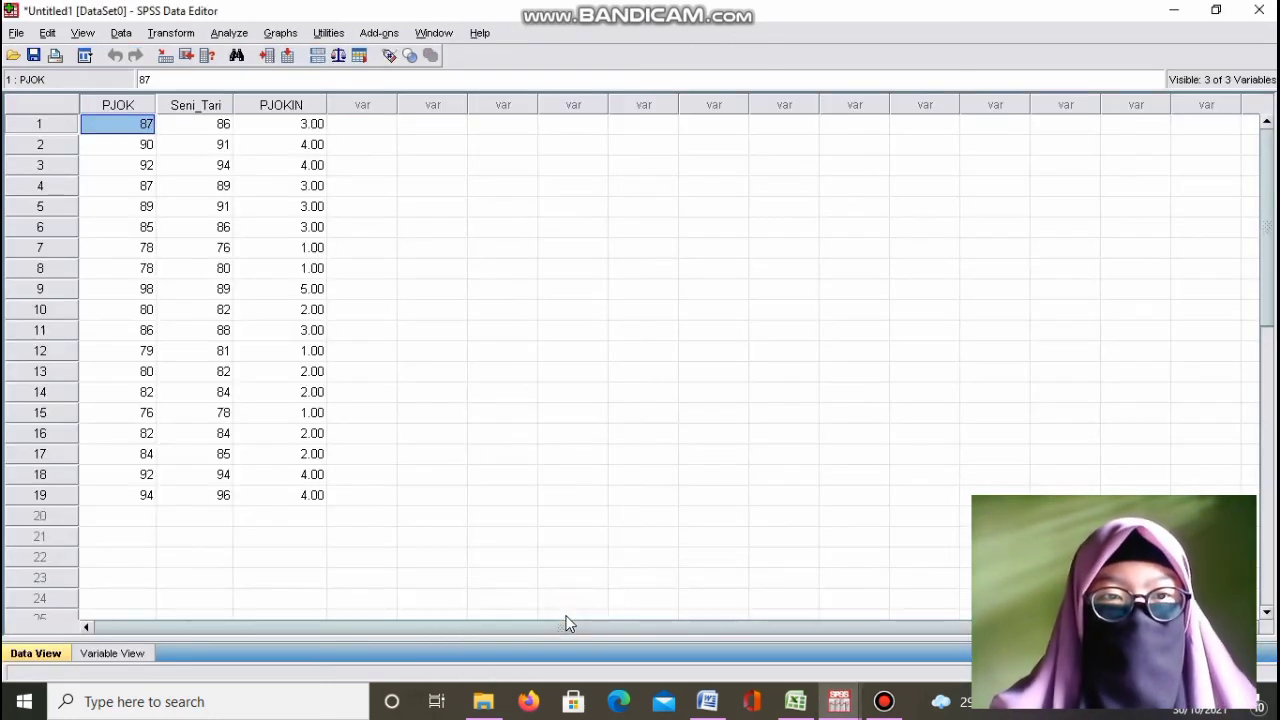
left_click(123, 652)
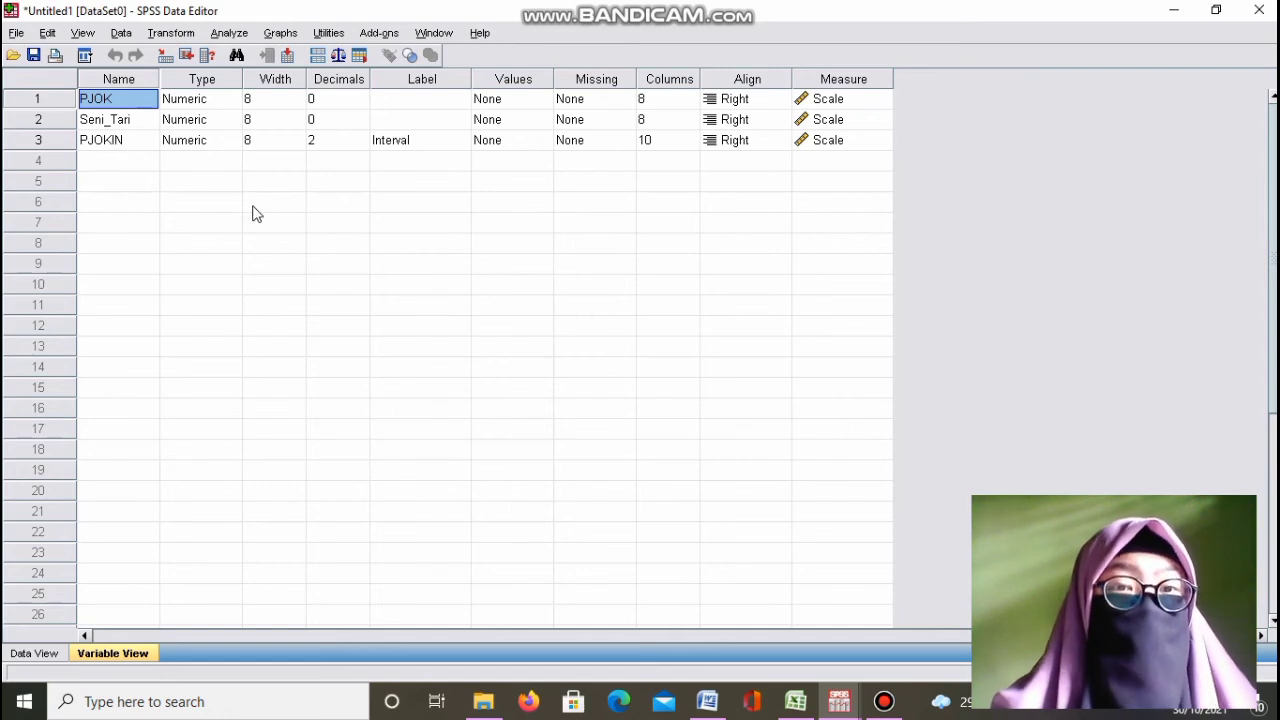
left_click(343, 145)
left_click(361, 146)
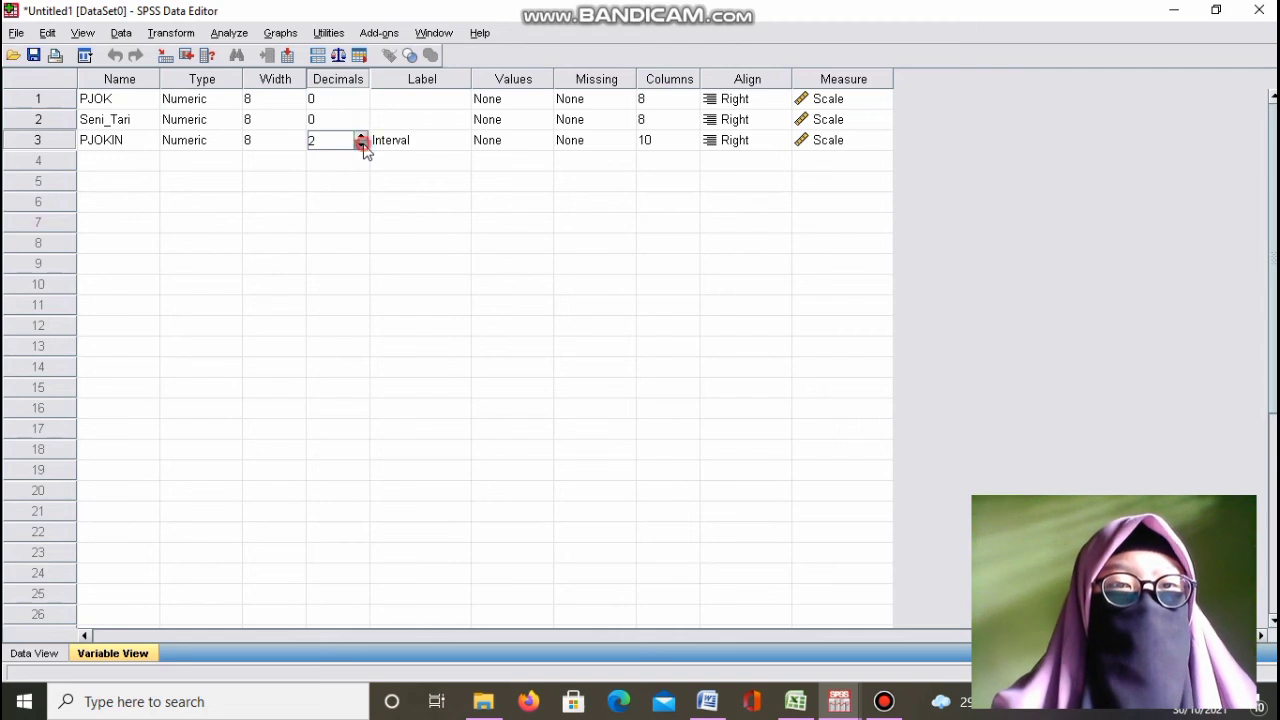
left_click(362, 146)
left_click(457, 204)
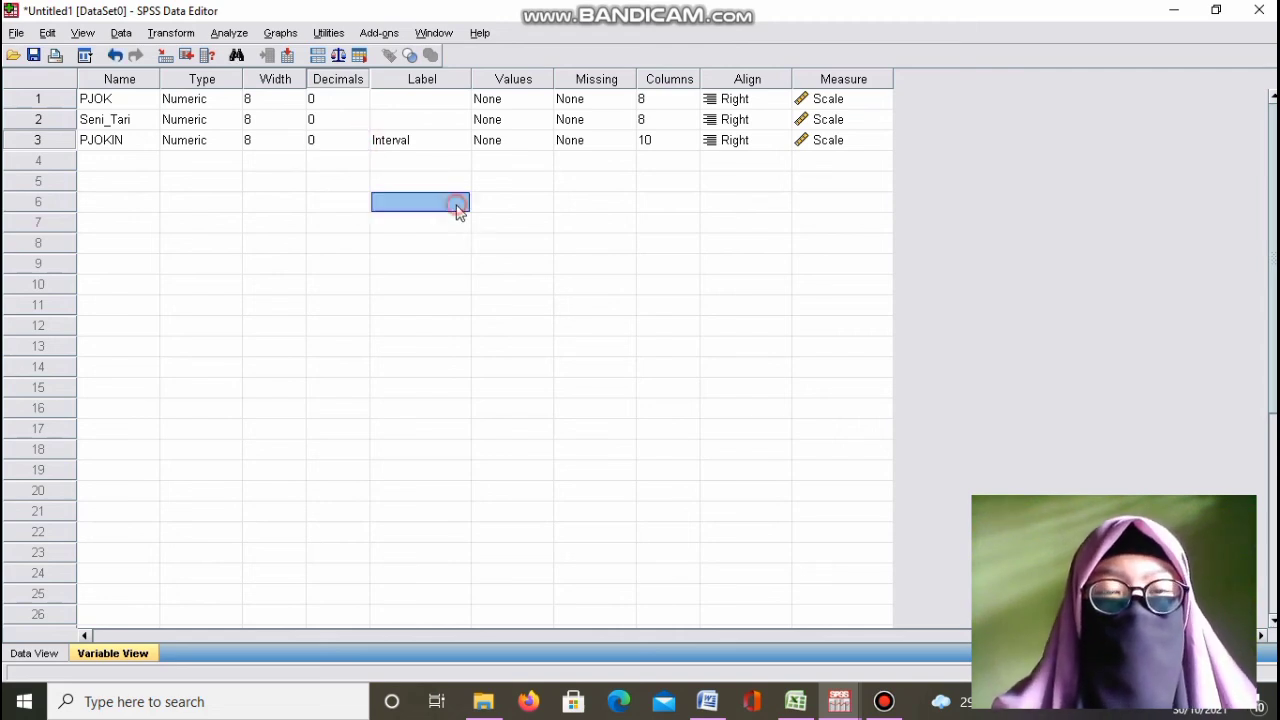
- Open the value labels of PJOKIN and add the label 75-79 for value 1
left_click(510, 126)
left_click(527, 160)
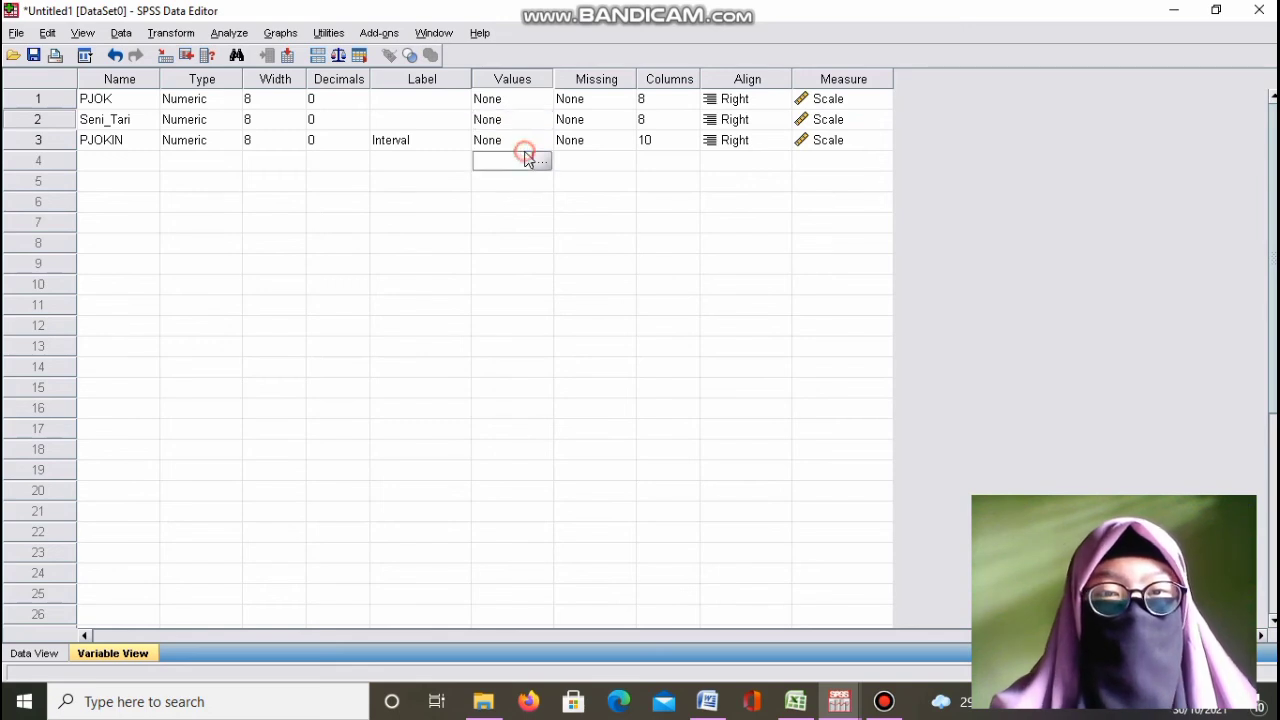
left_click(535, 145)
left_click(542, 142)
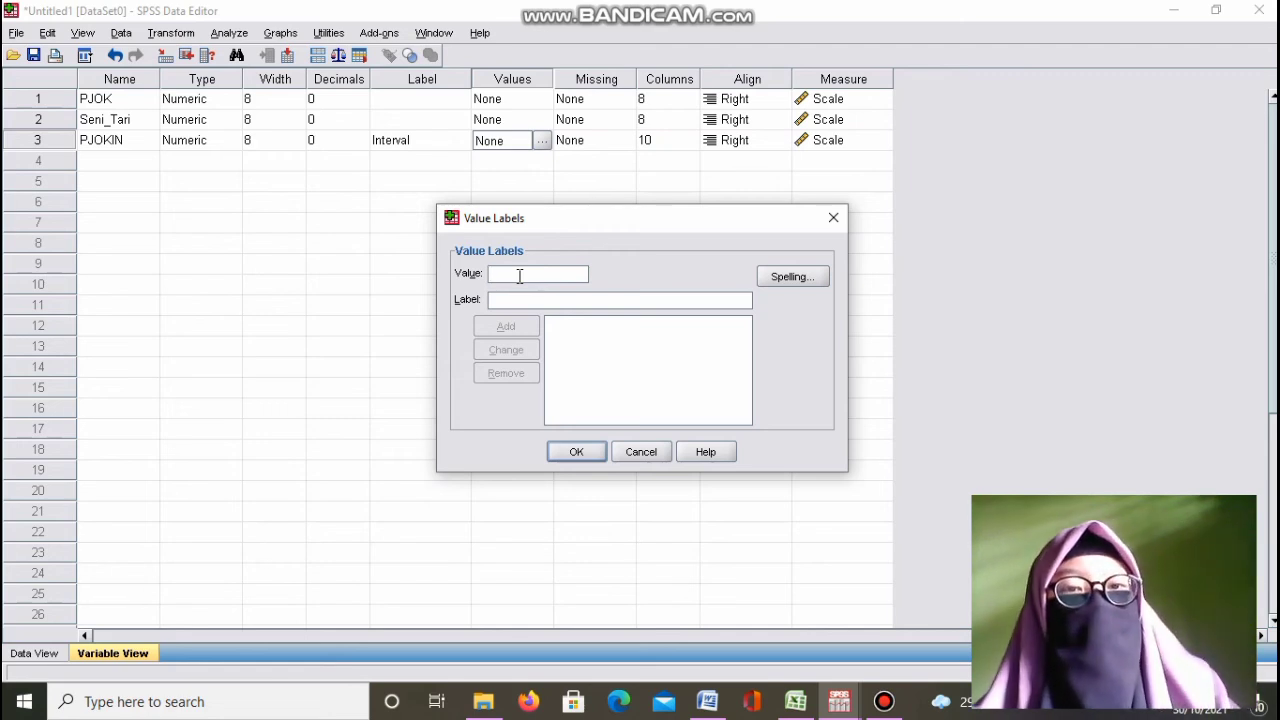
left_click(511, 300)
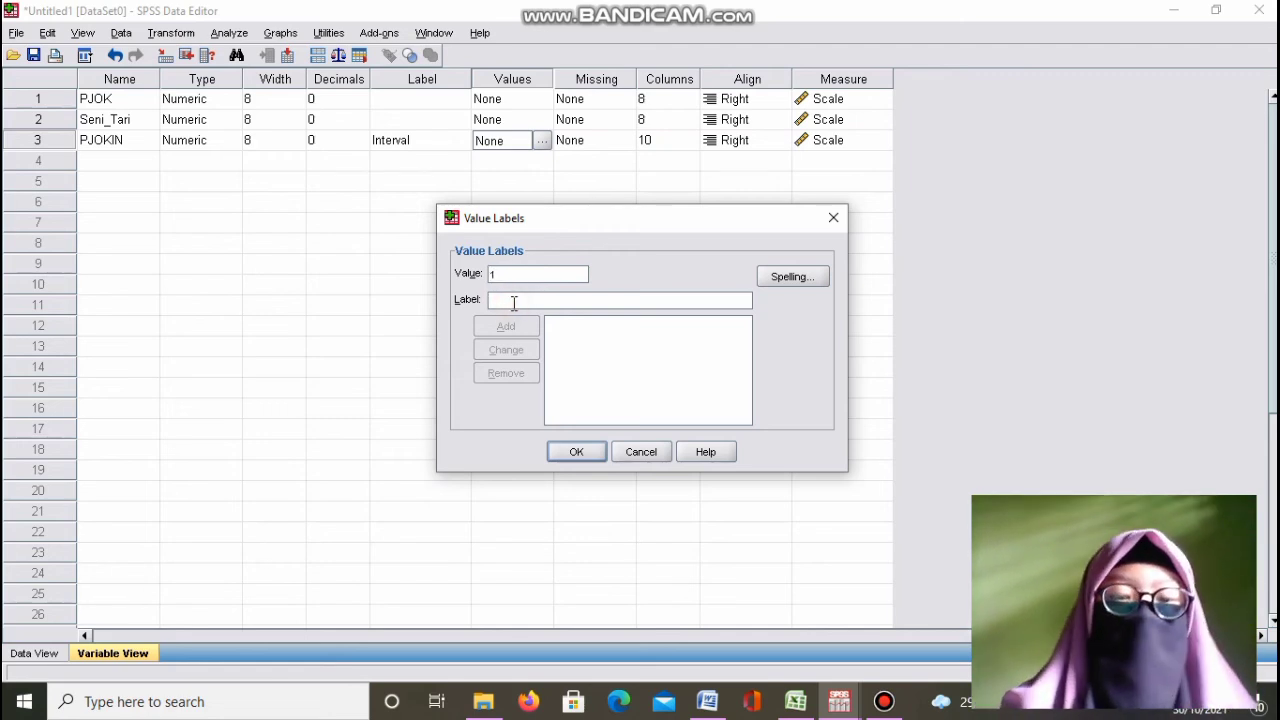
type("75-79")
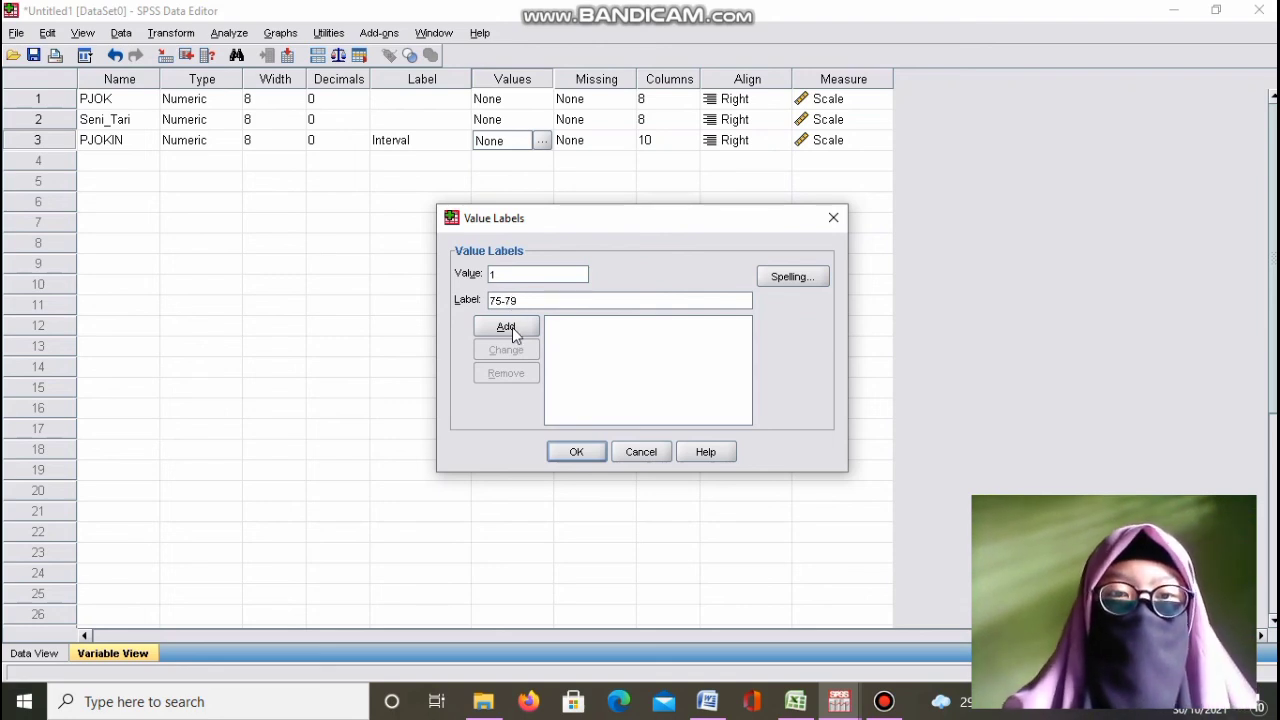
left_click(507, 327)
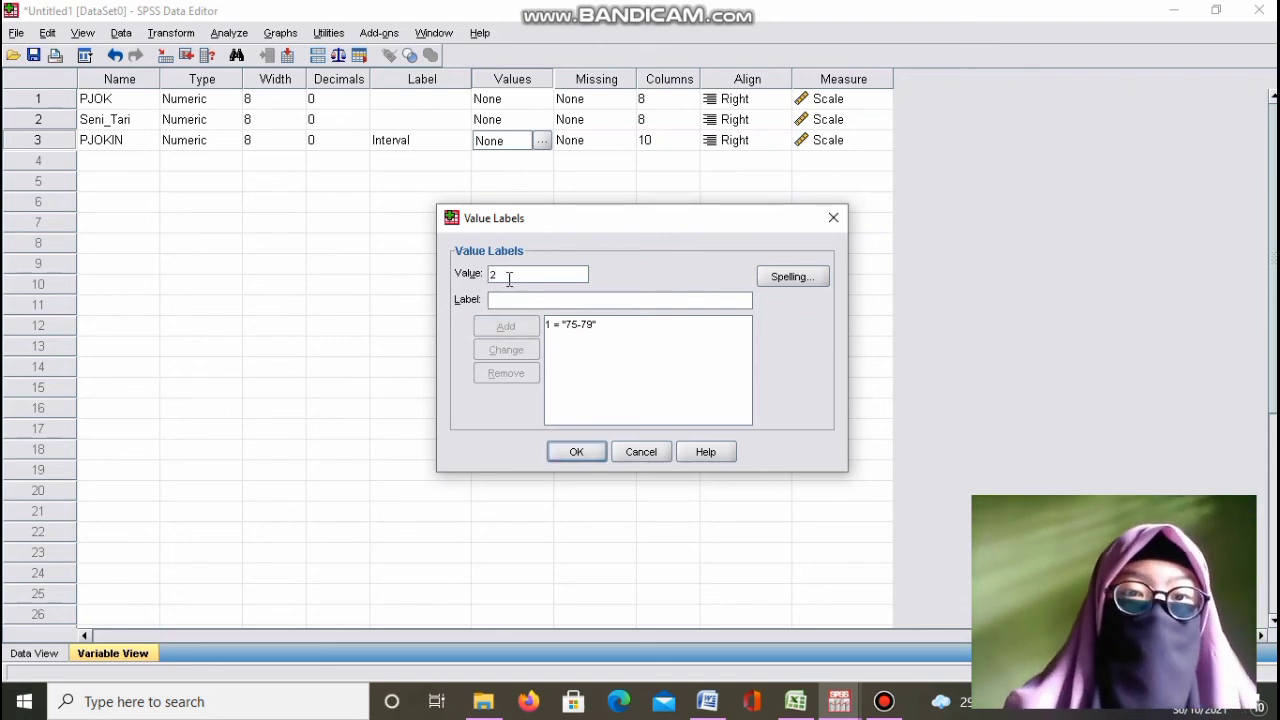
- Add the value labels 80-84 for value 2 and 85-89 for value 3
left_click(508, 300)
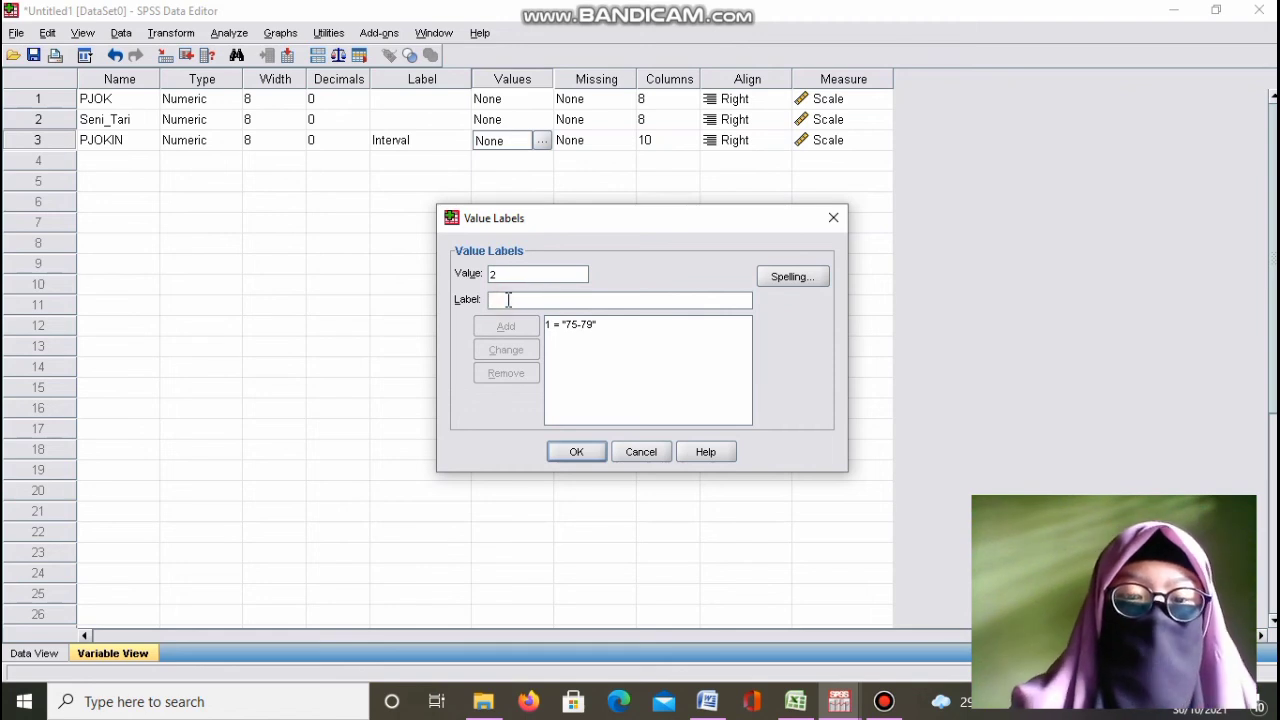
type("80-84")
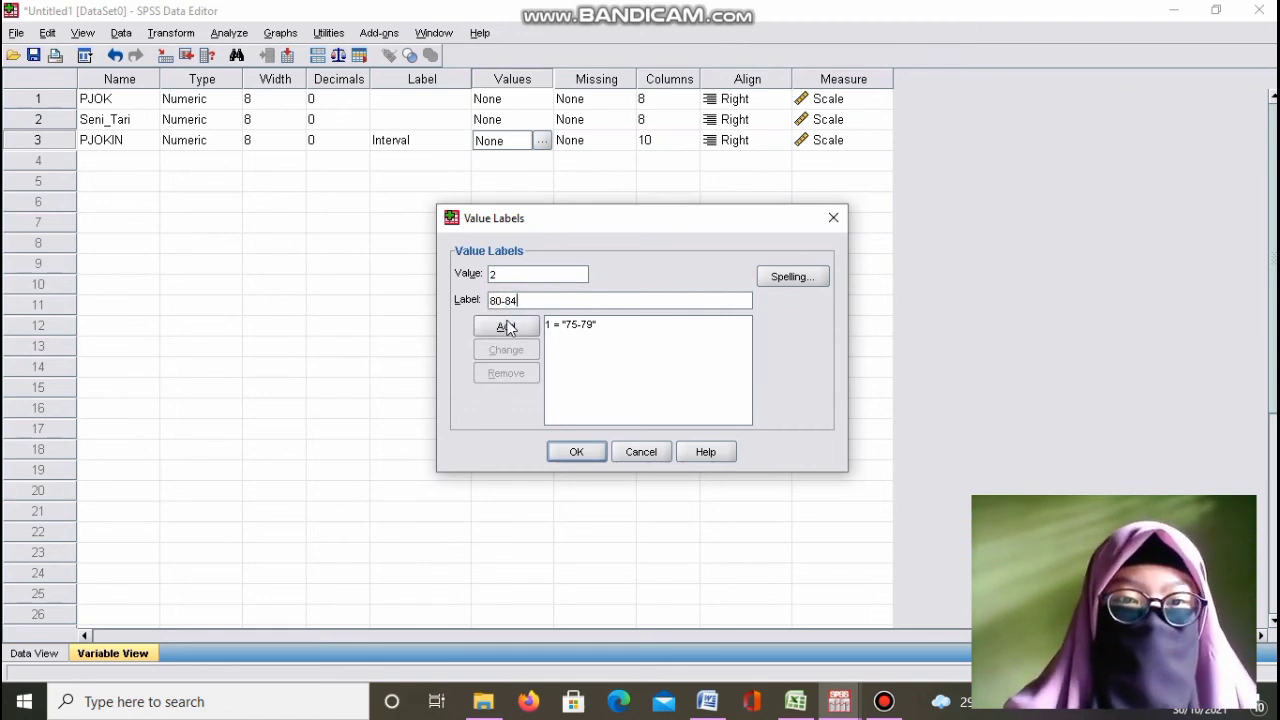
left_click(505, 326)
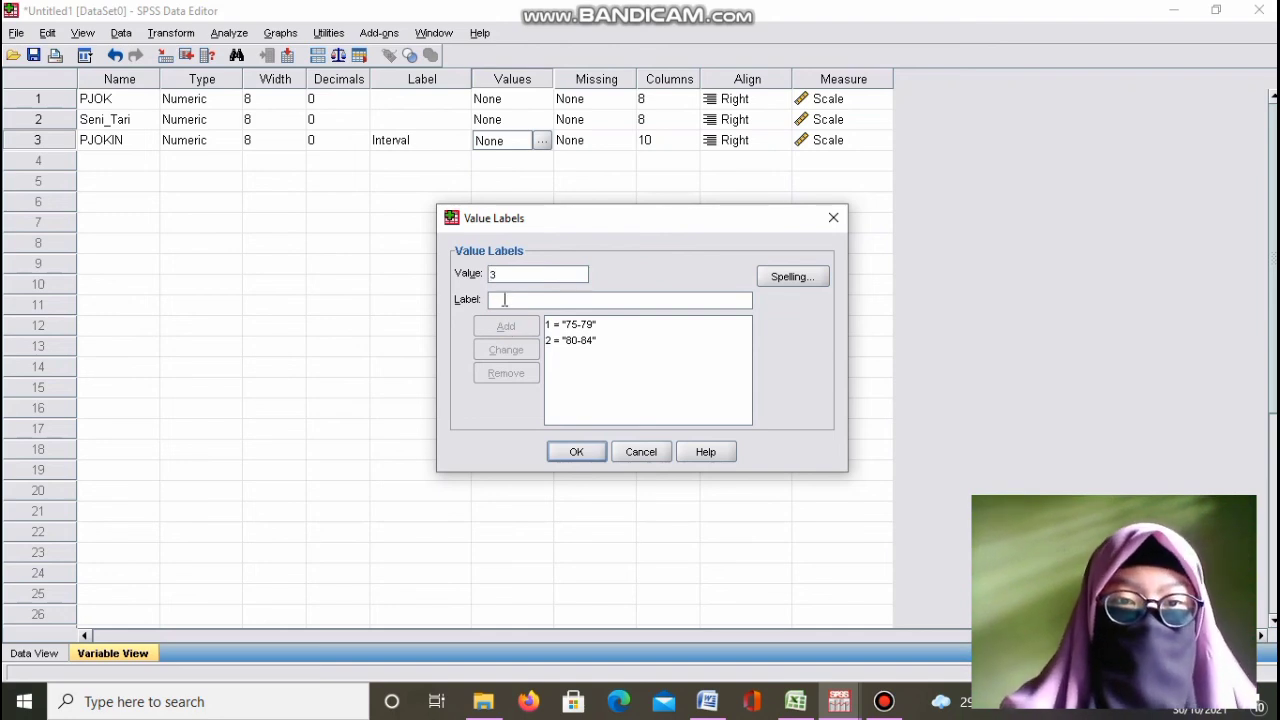
left_click(505, 299)
type("86")
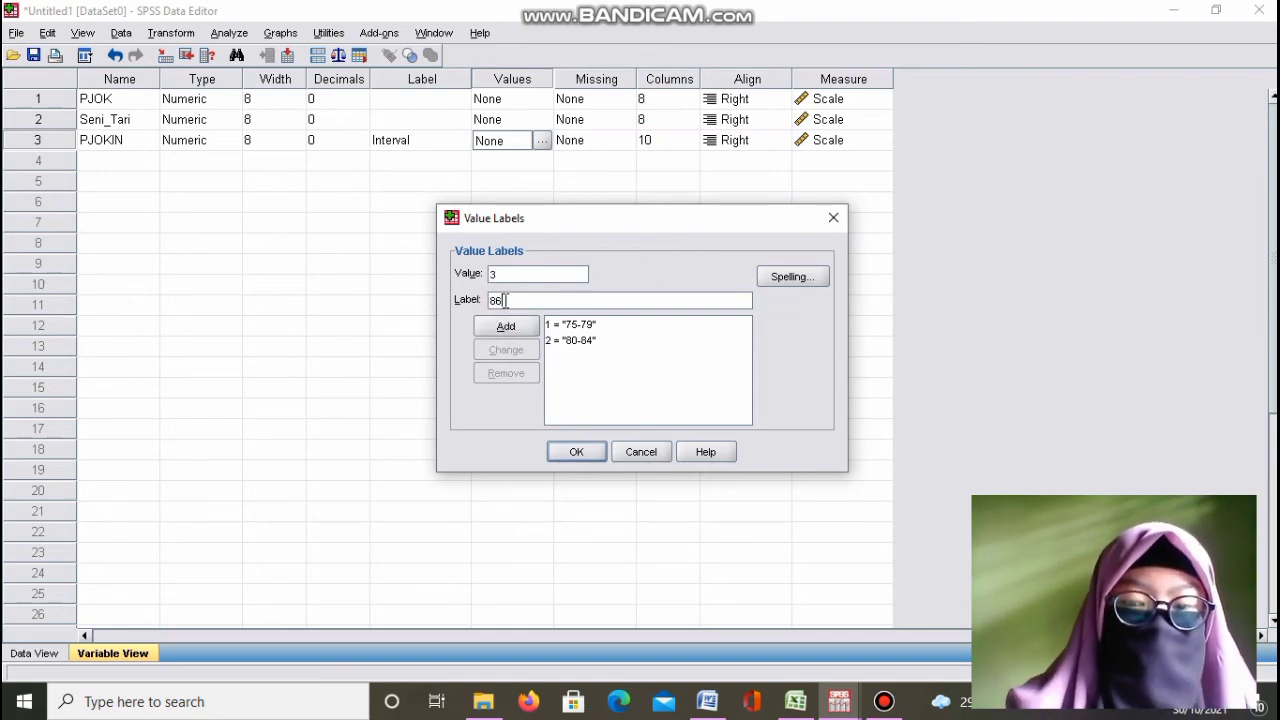
key("BackSpace")
type("5-89")
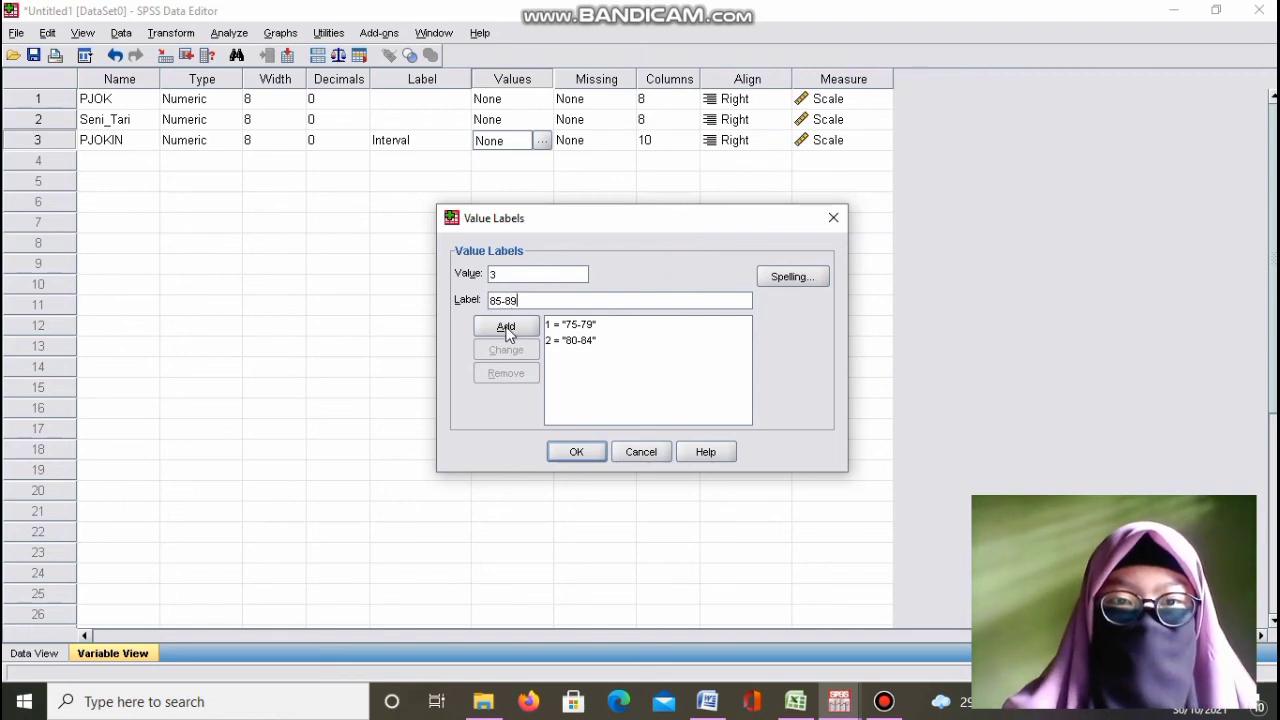
left_click(505, 326)
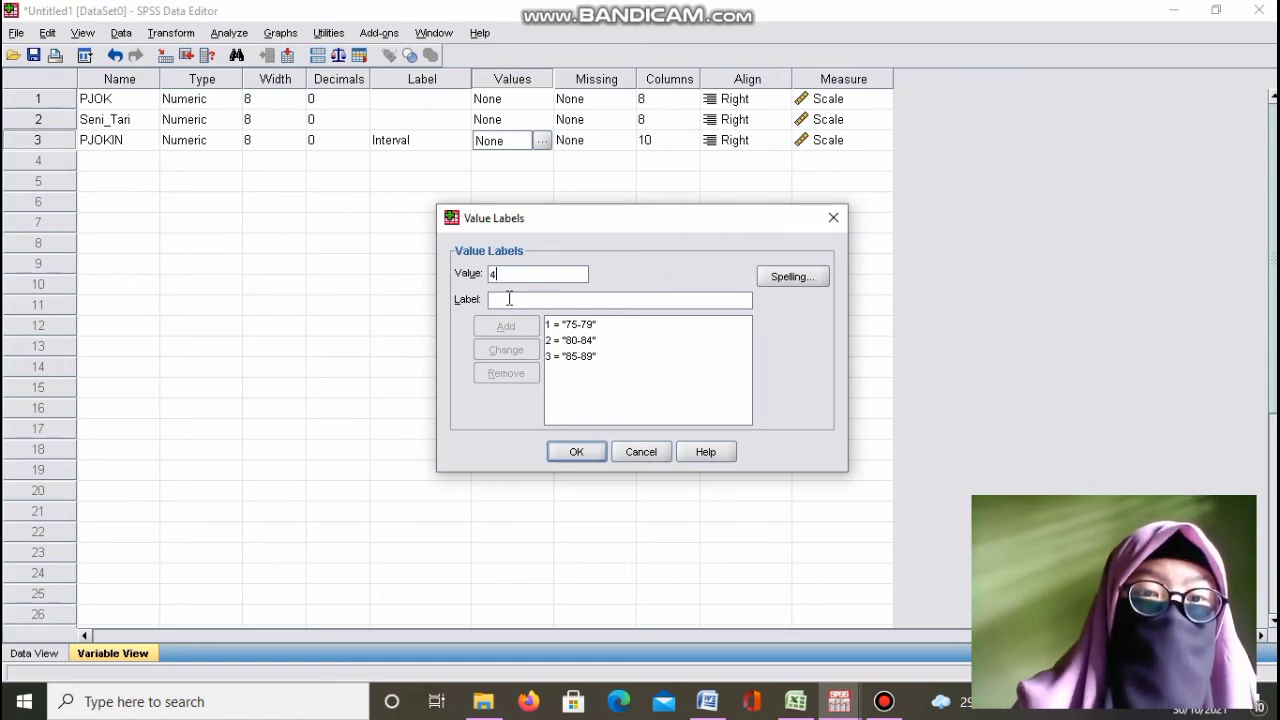
- Add the value labels 90-94 for value 4 and 95-99 for value 5
left_click(514, 301)
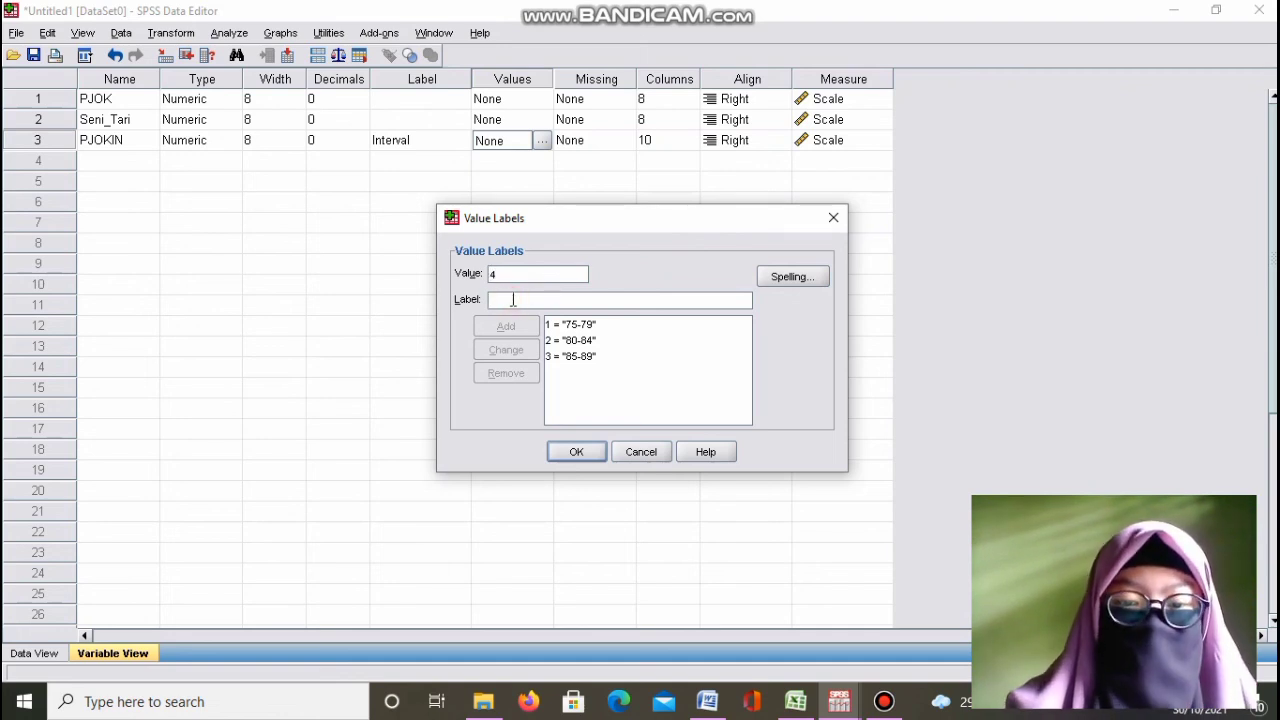
type("90-94")
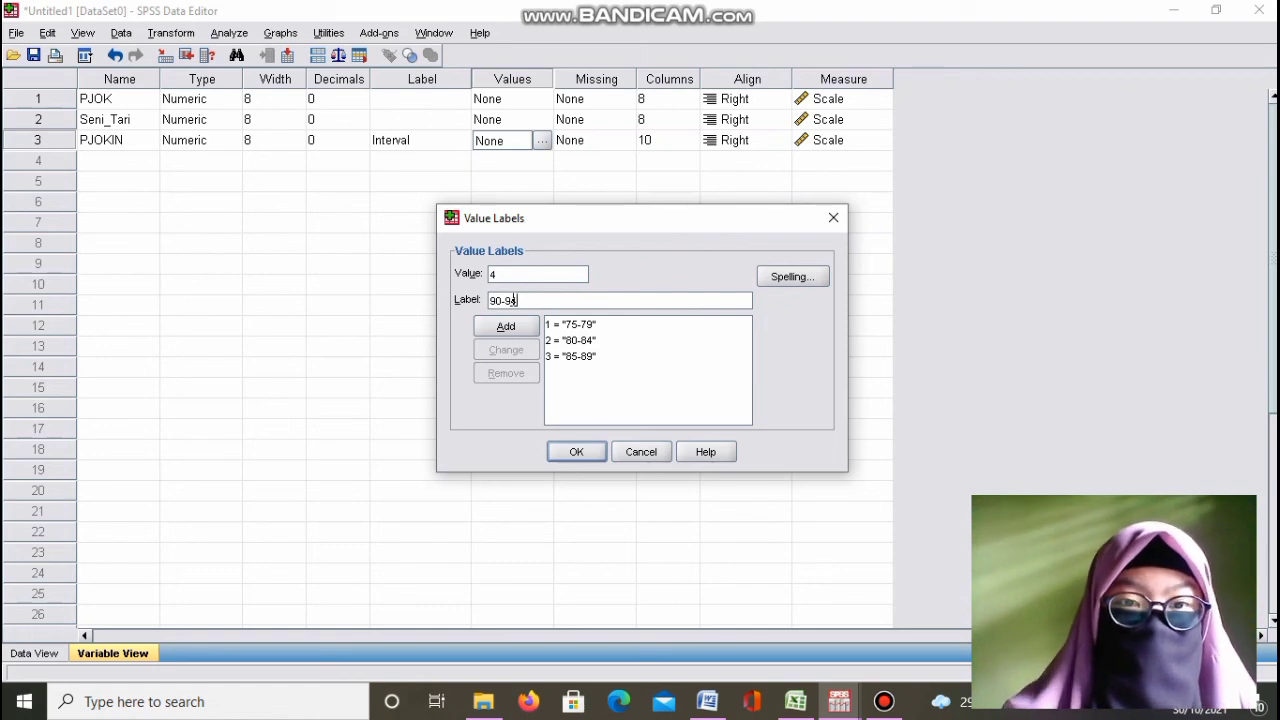
left_click(507, 332)
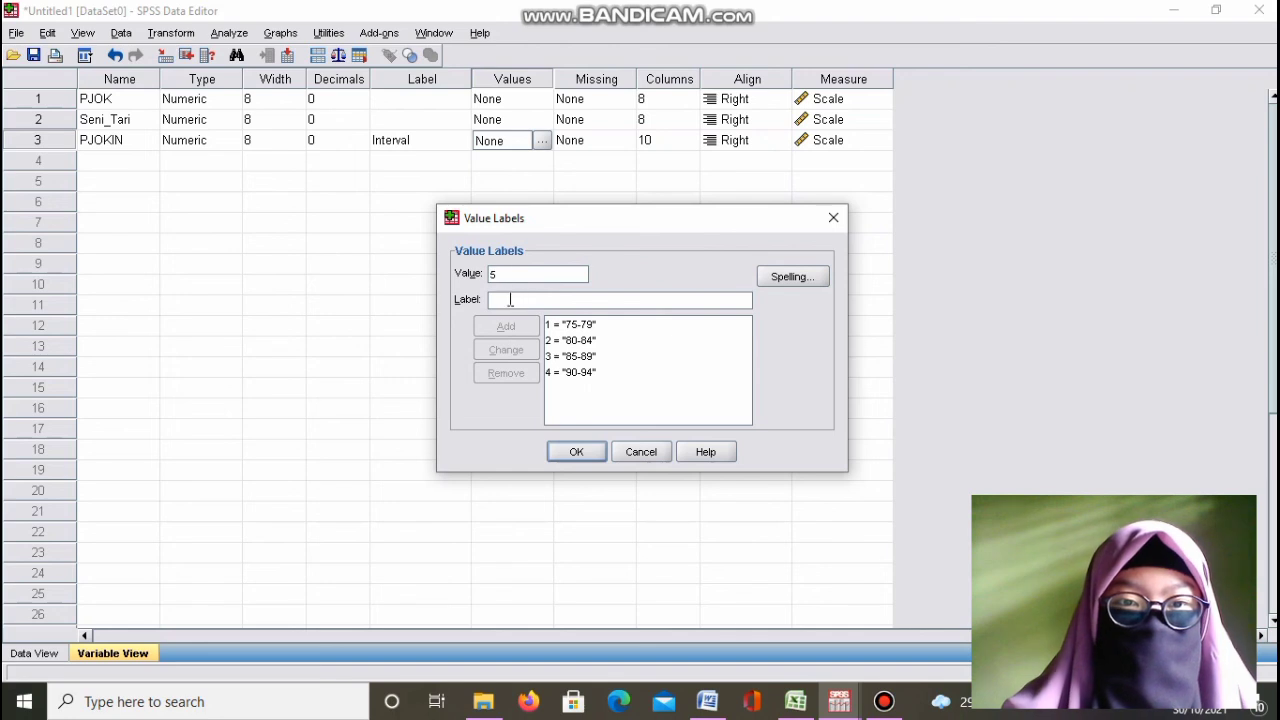
left_click(509, 300)
type("95-99")
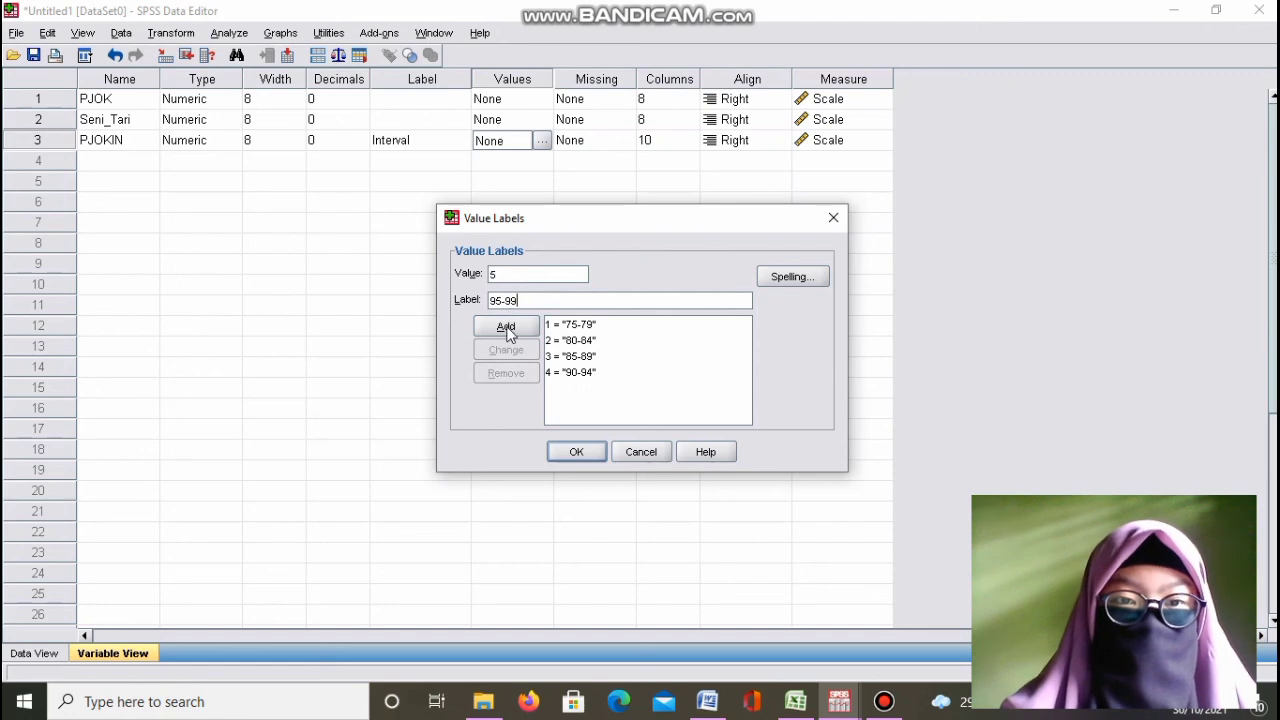
left_click(506, 326)
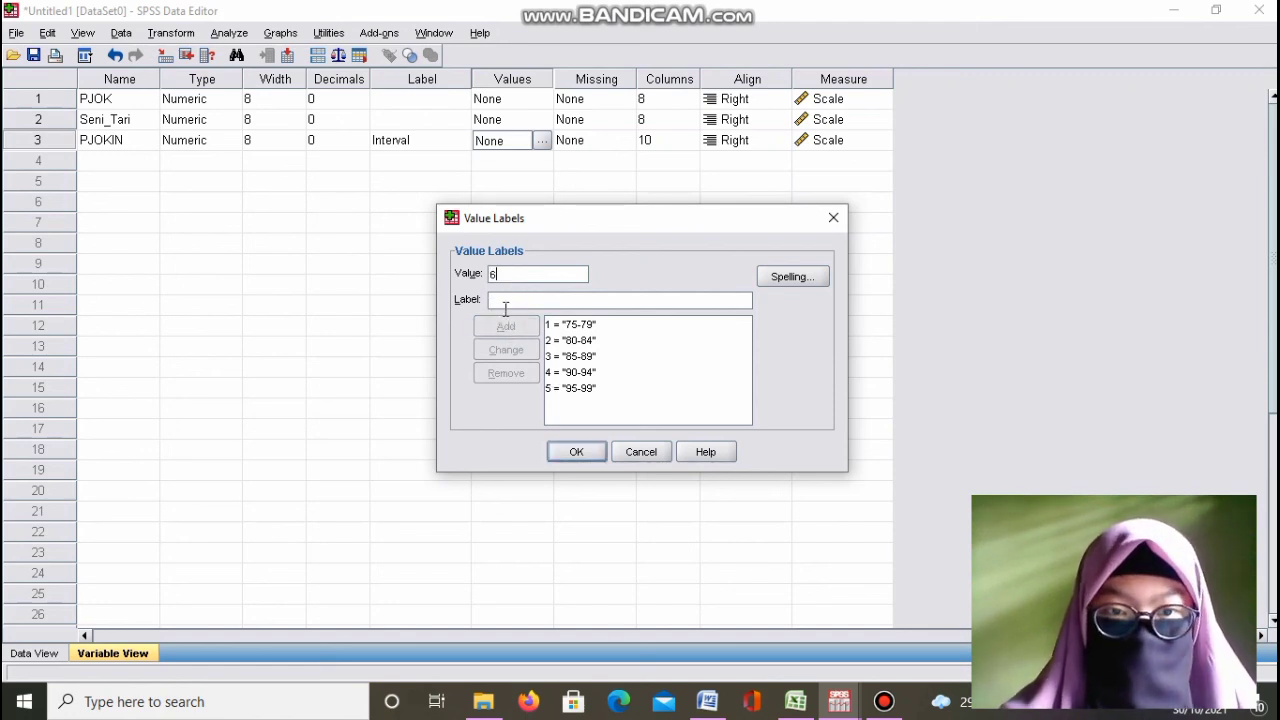
- Add the value label 100-104 for value 6 and accept the PJOKIN value labels
left_click(506, 300)
type("100")
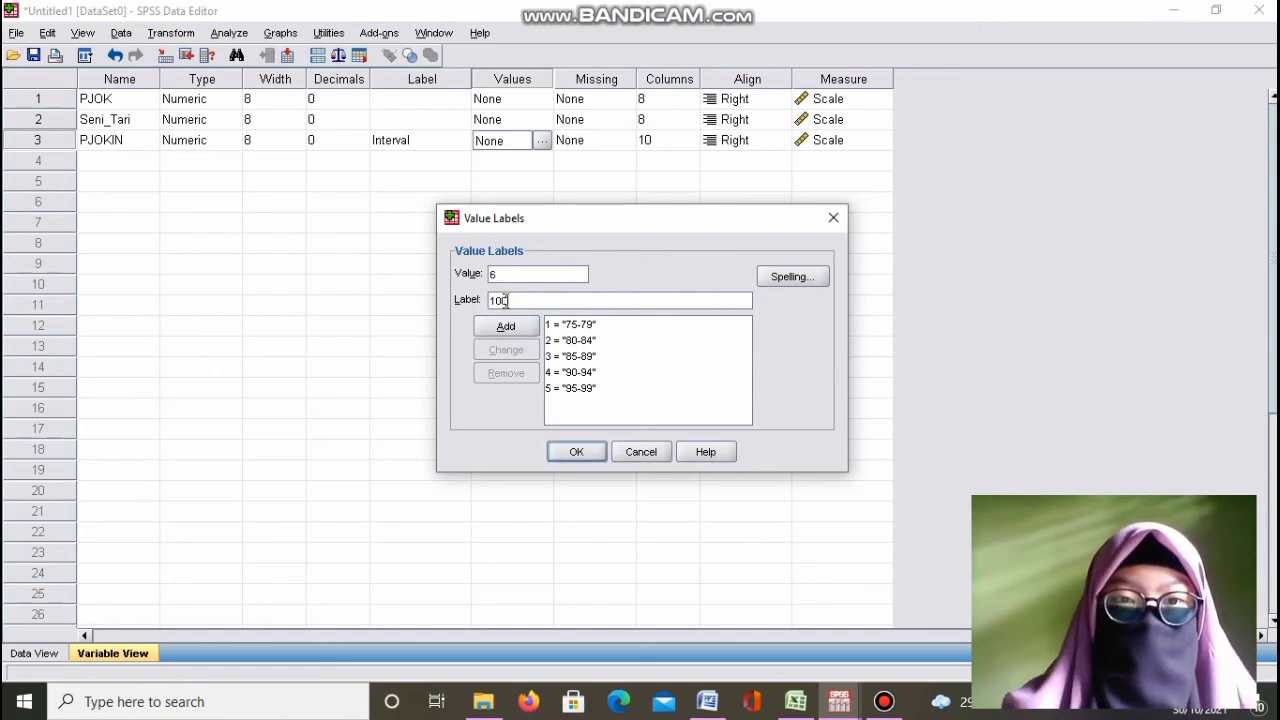
type("-104")
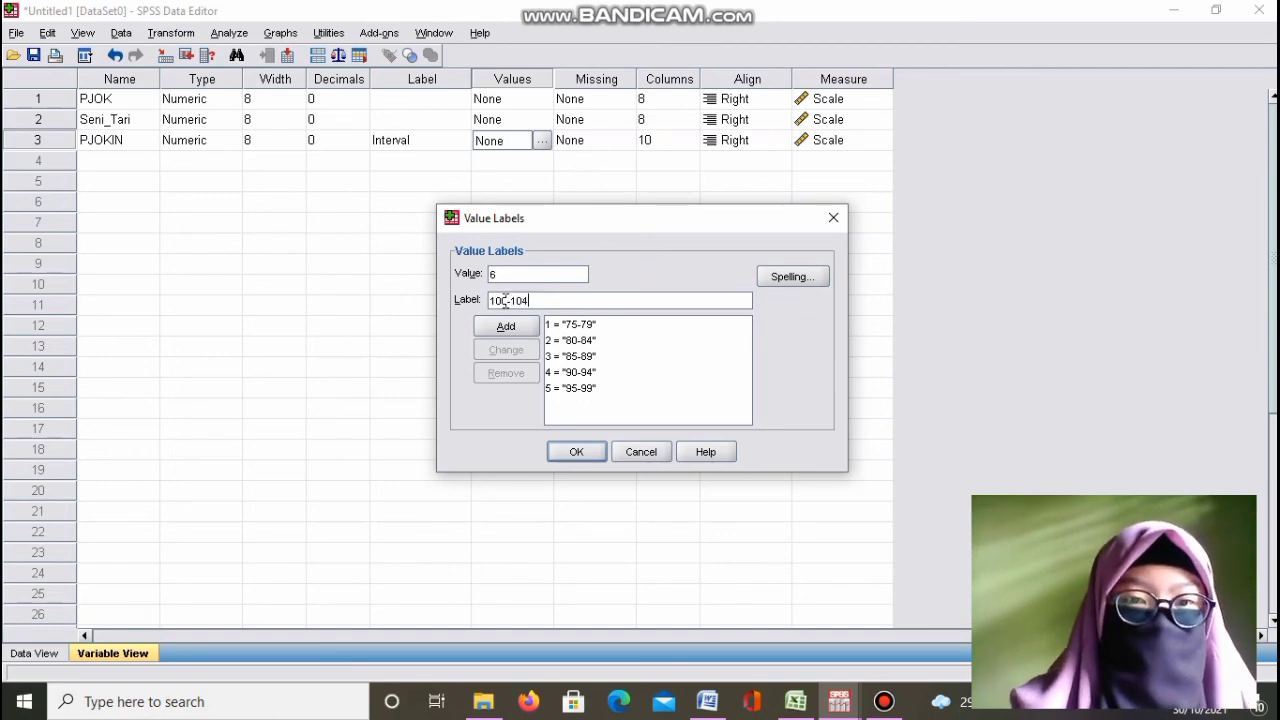
left_click(508, 325)
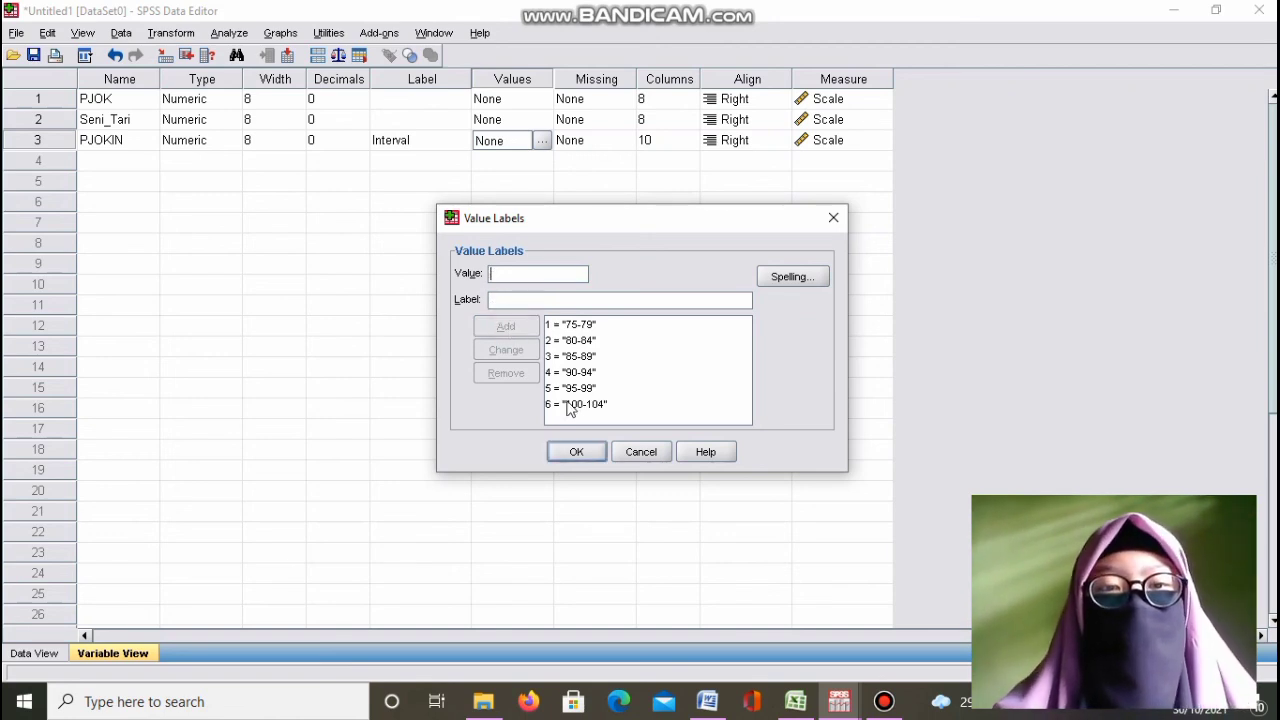
left_click(579, 454)
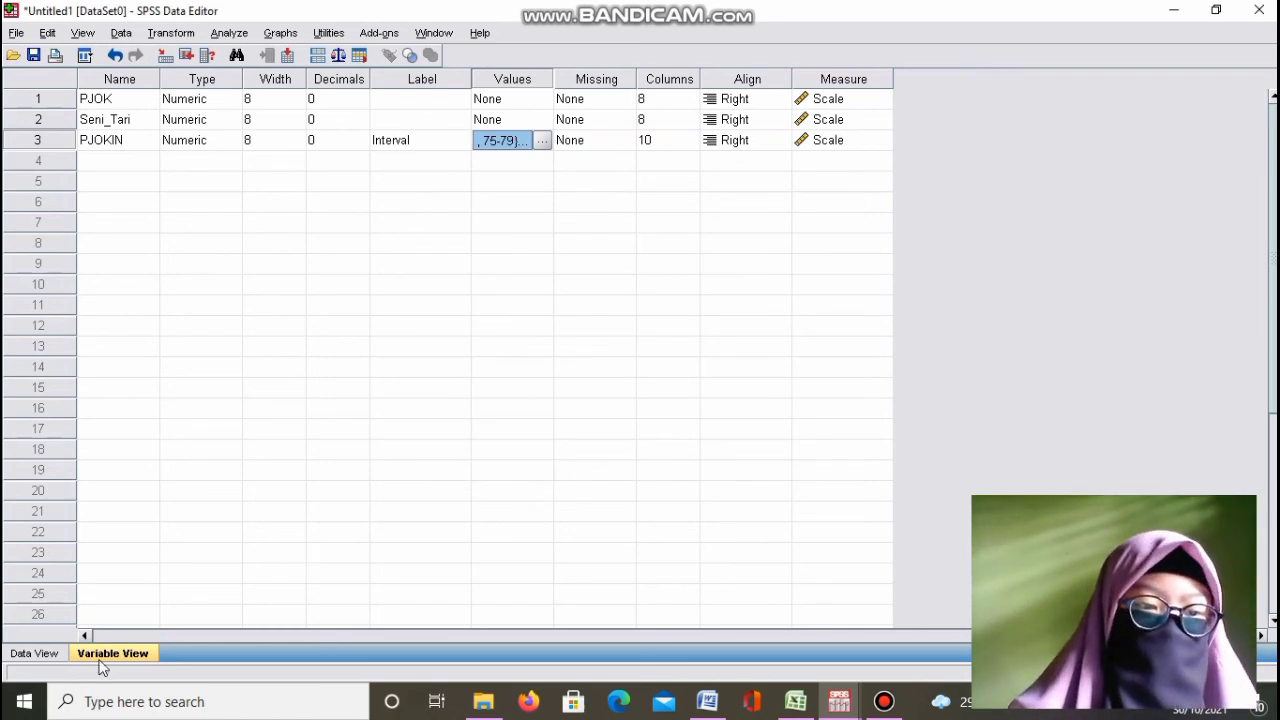
- Return to the data and start a Frequencies analysis, removing PJOK and Seni_Tari from the variables to analyse
left_click(36, 654)
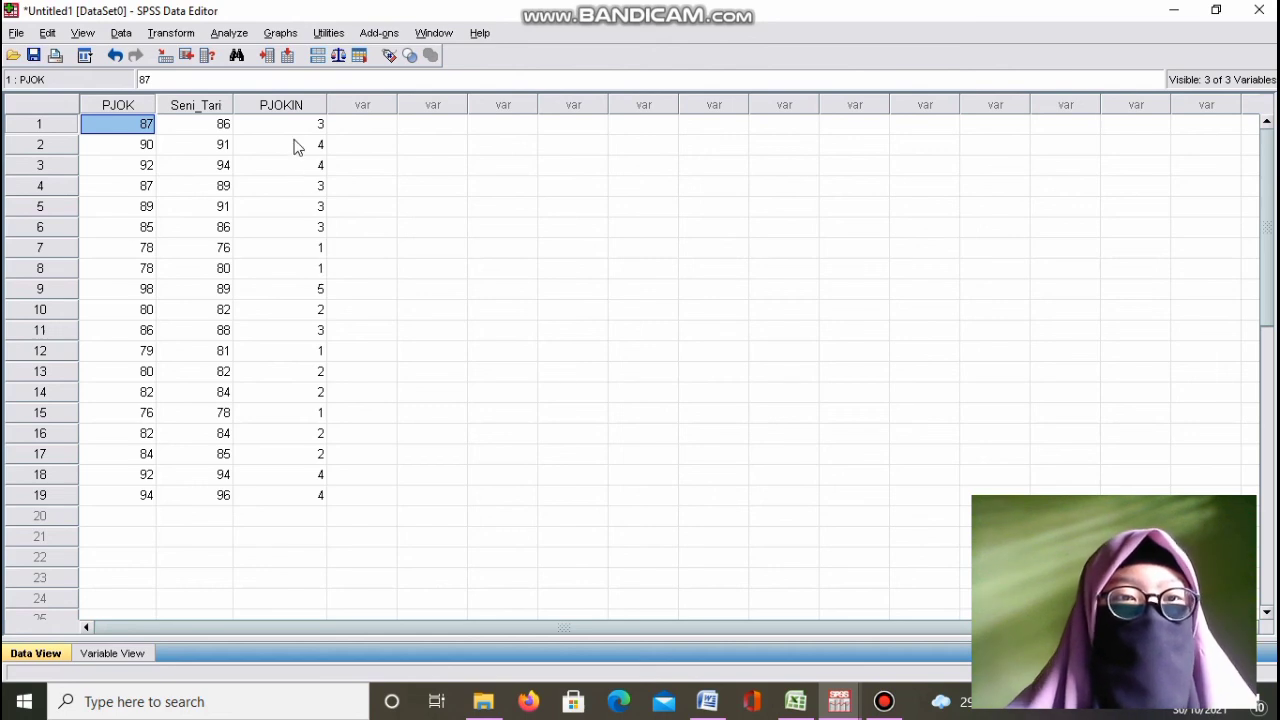
left_click(229, 33)
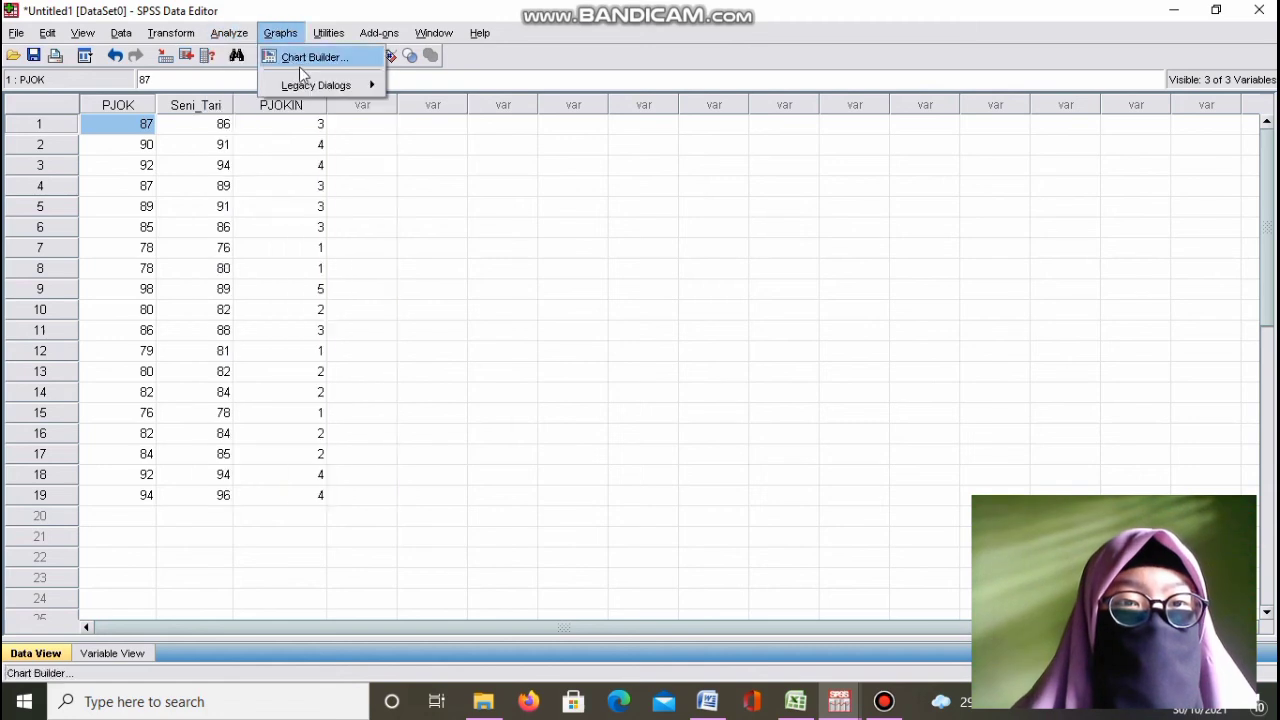
mouse_move(265, 80)
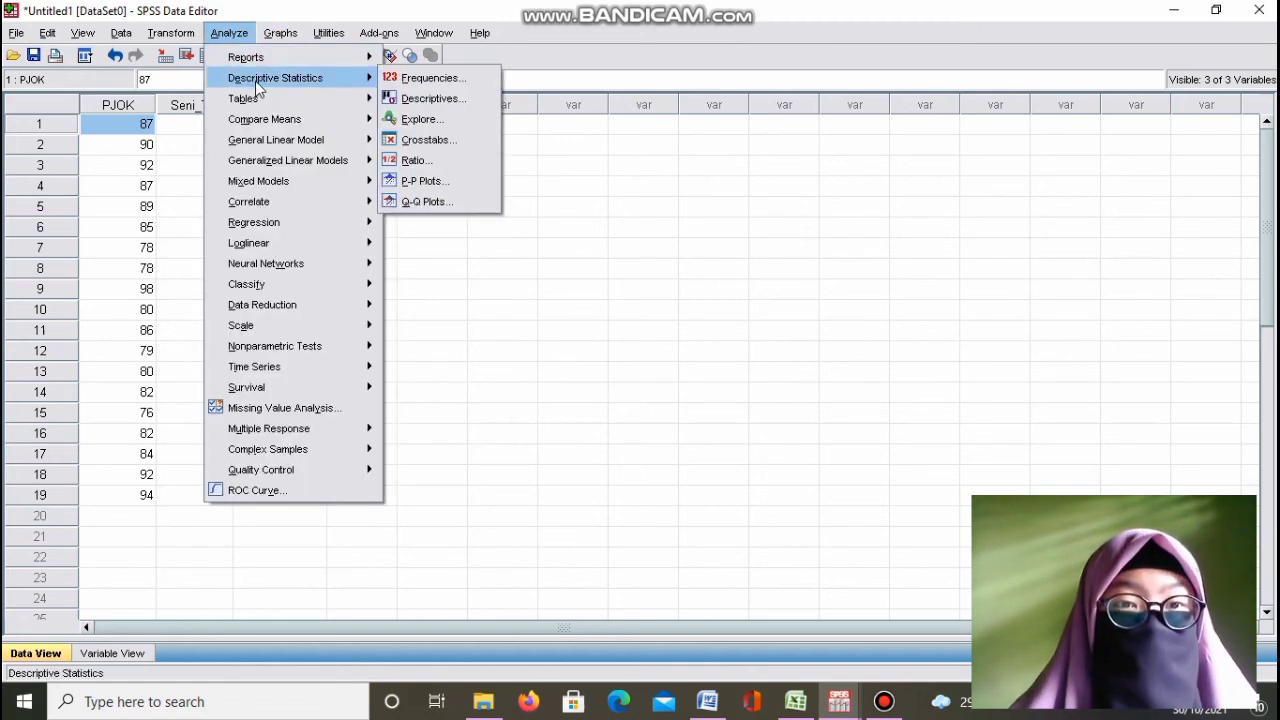
left_click(395, 78)
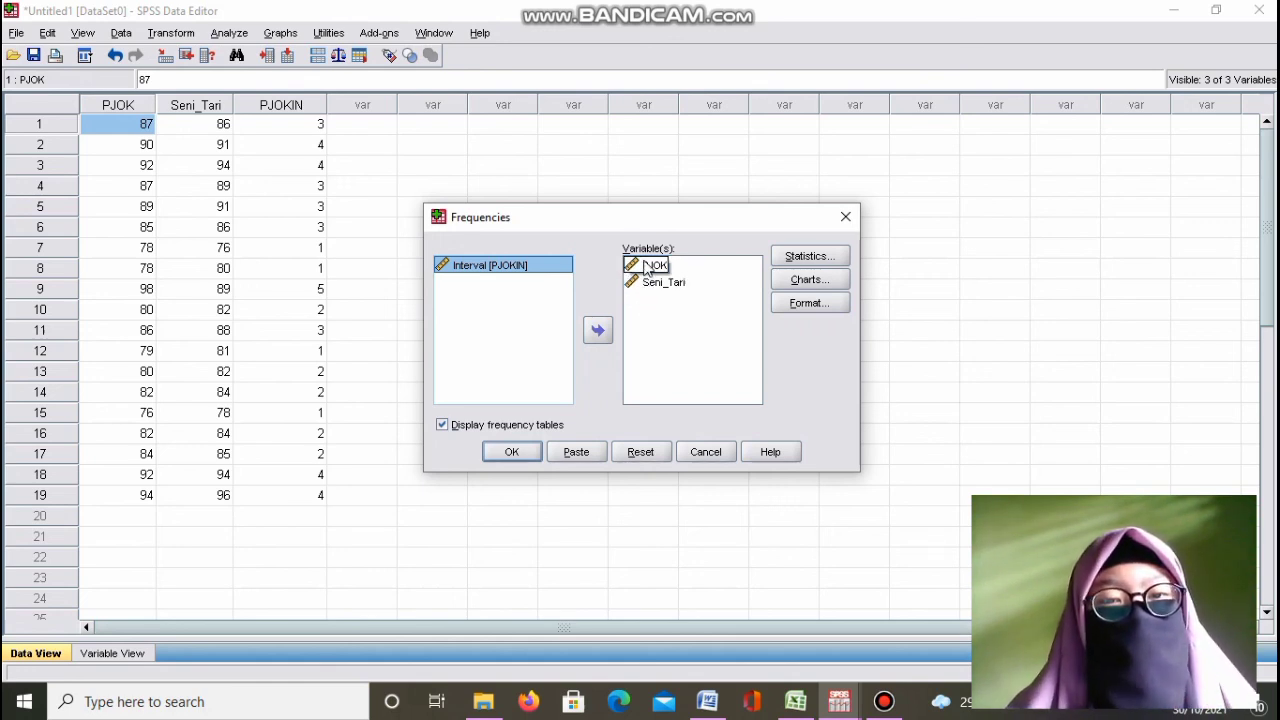
left_click(646, 266)
left_click(598, 330)
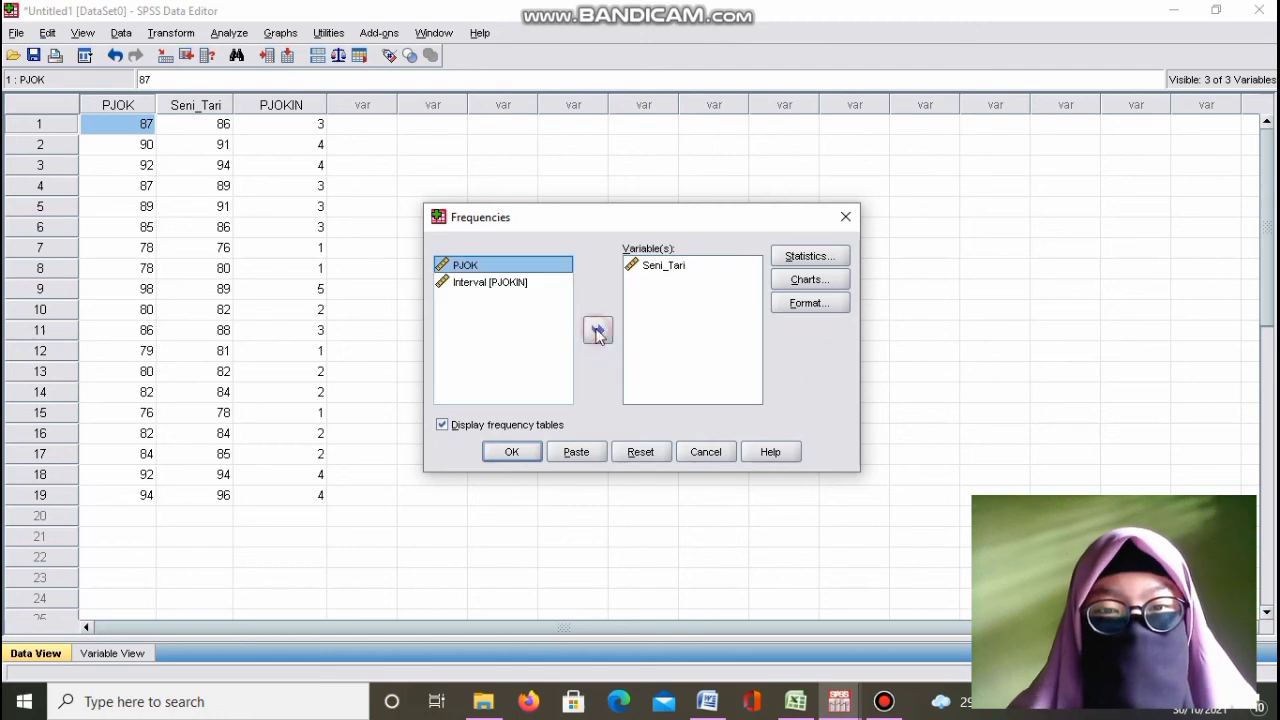
left_click(652, 266)
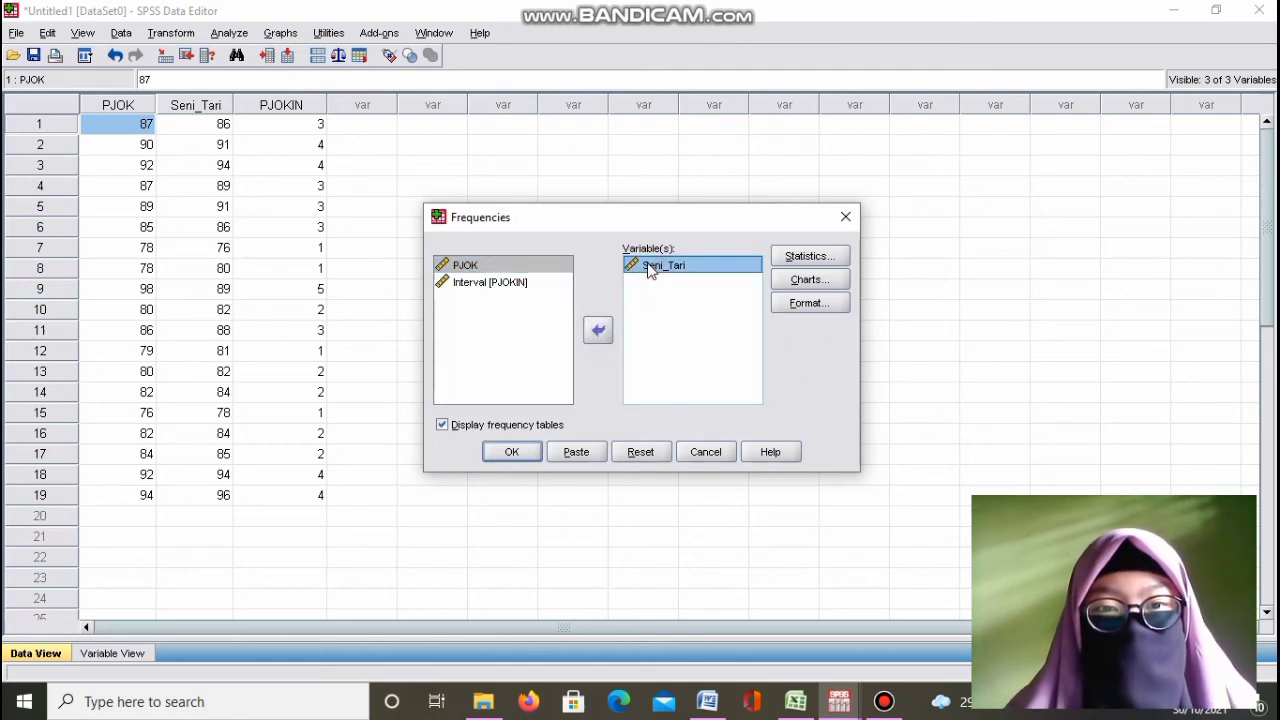
left_click(598, 332)
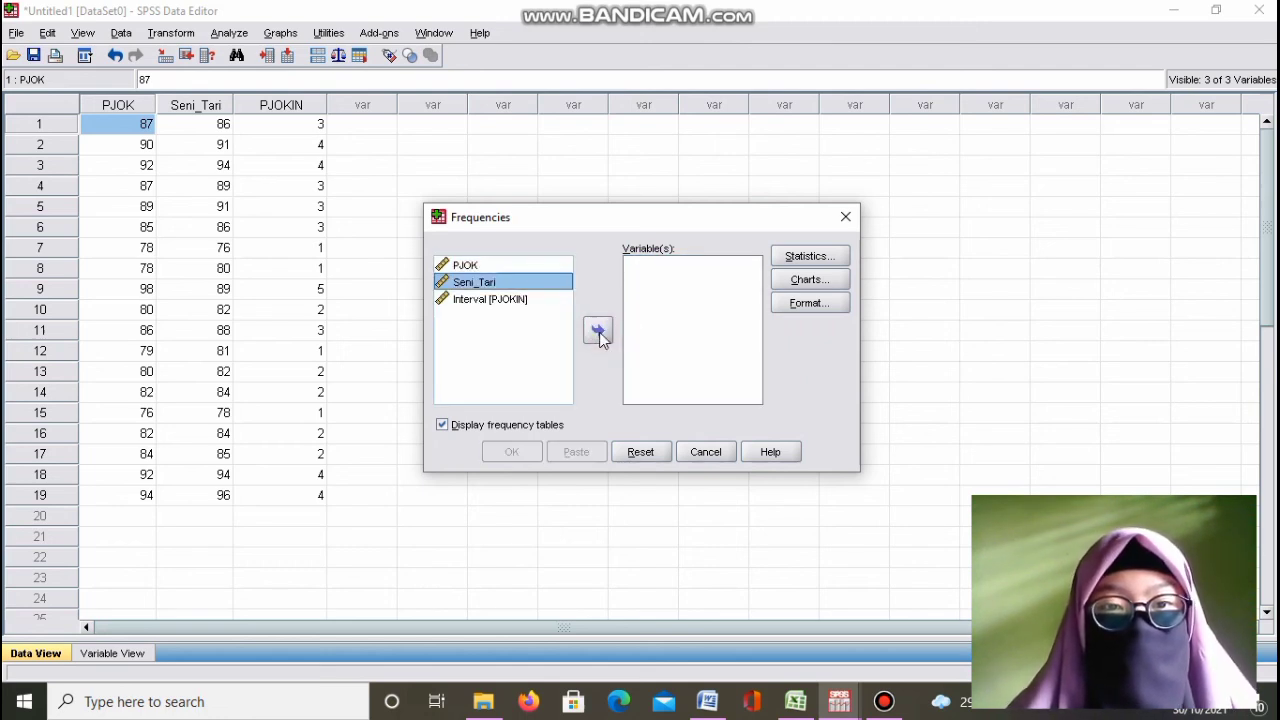
- Add Interval [PJOKIN] to the variables to analyse and turn off the Quartiles and Percentile(s) statistics
left_click(519, 302)
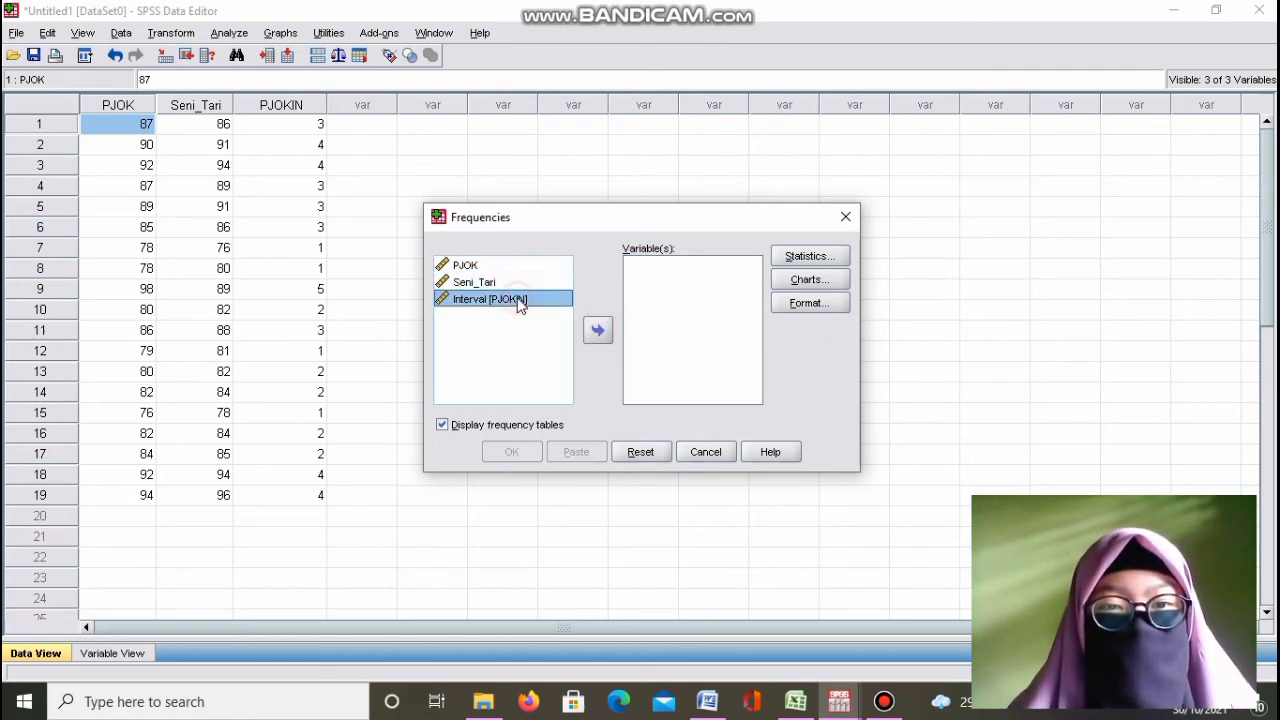
left_click(597, 332)
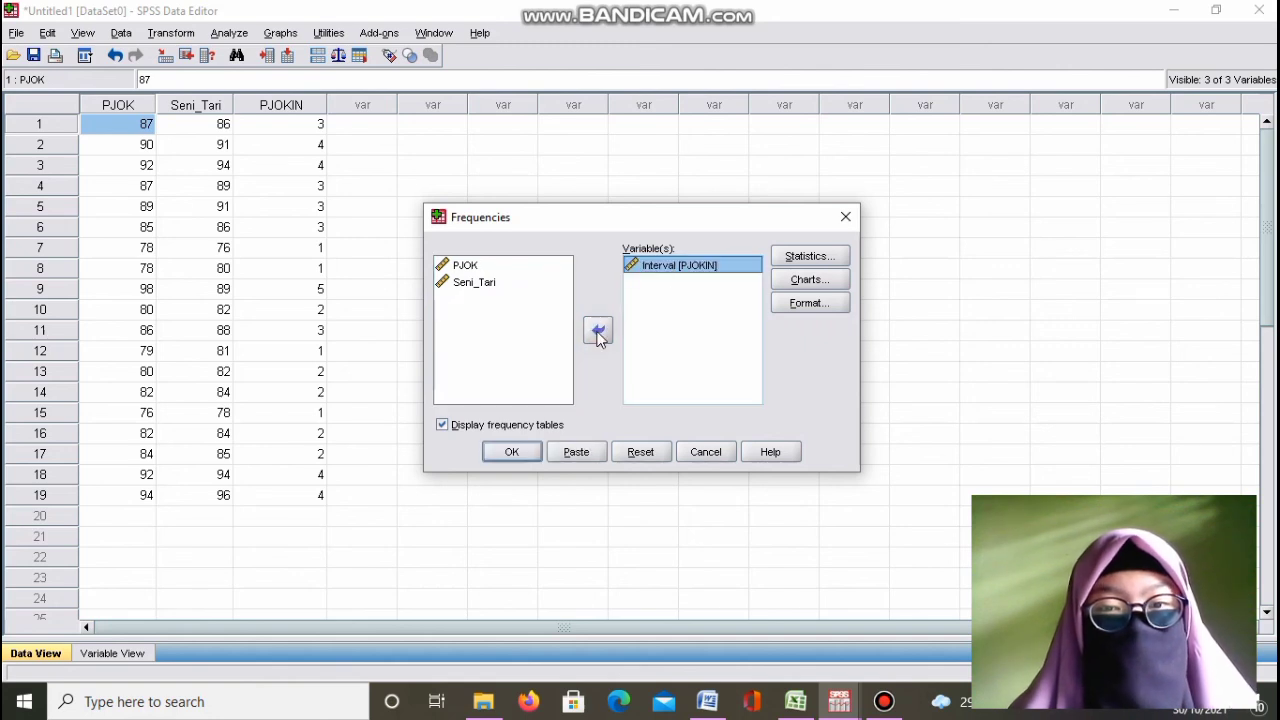
left_click(805, 258)
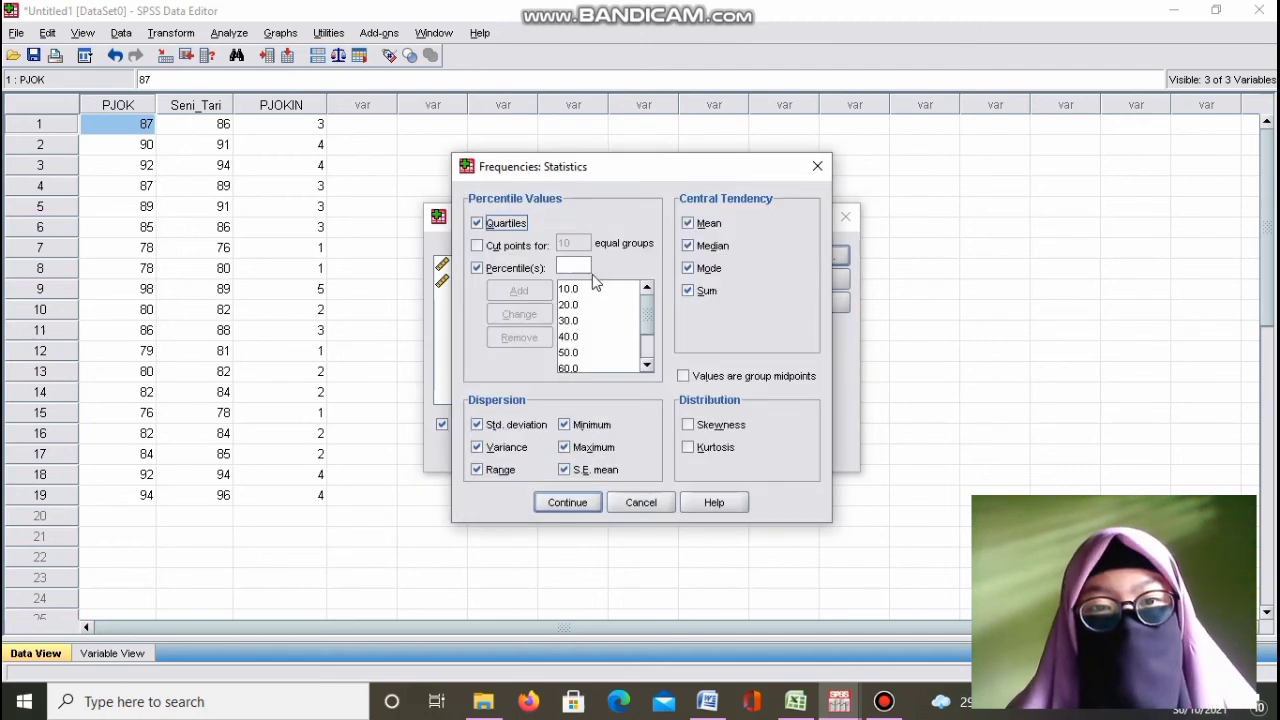
left_click(478, 224)
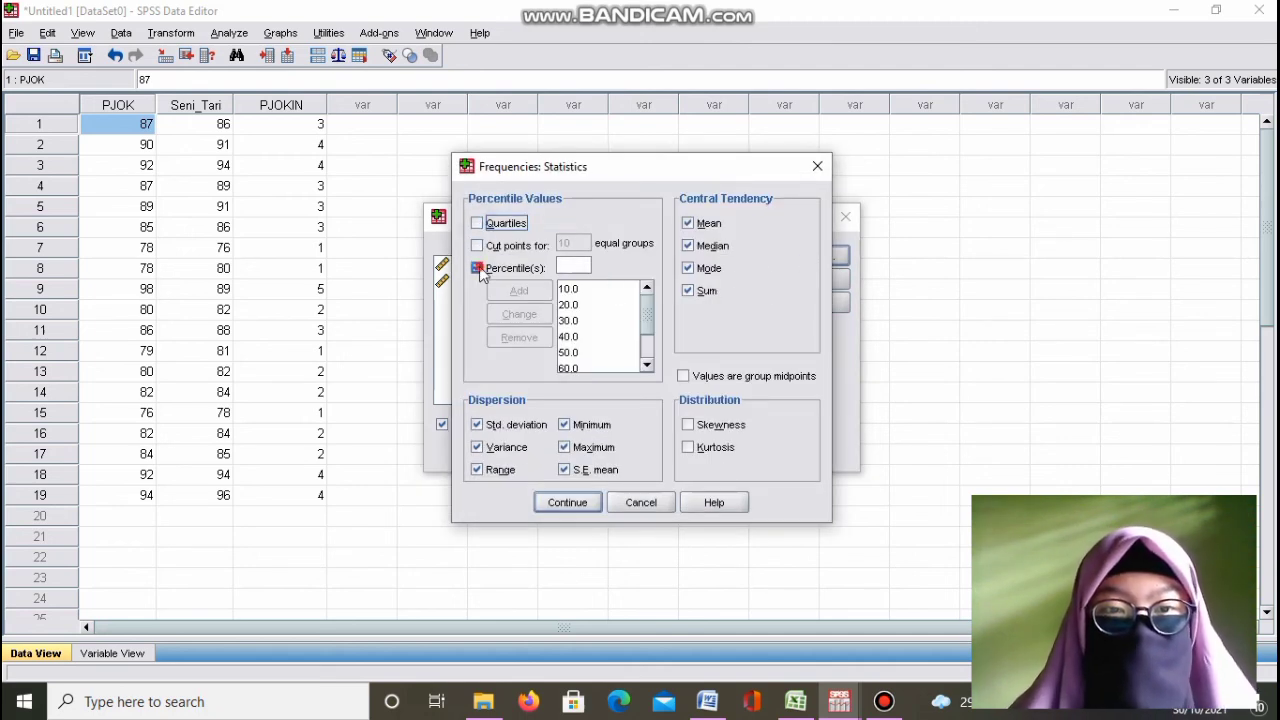
left_click(478, 268)
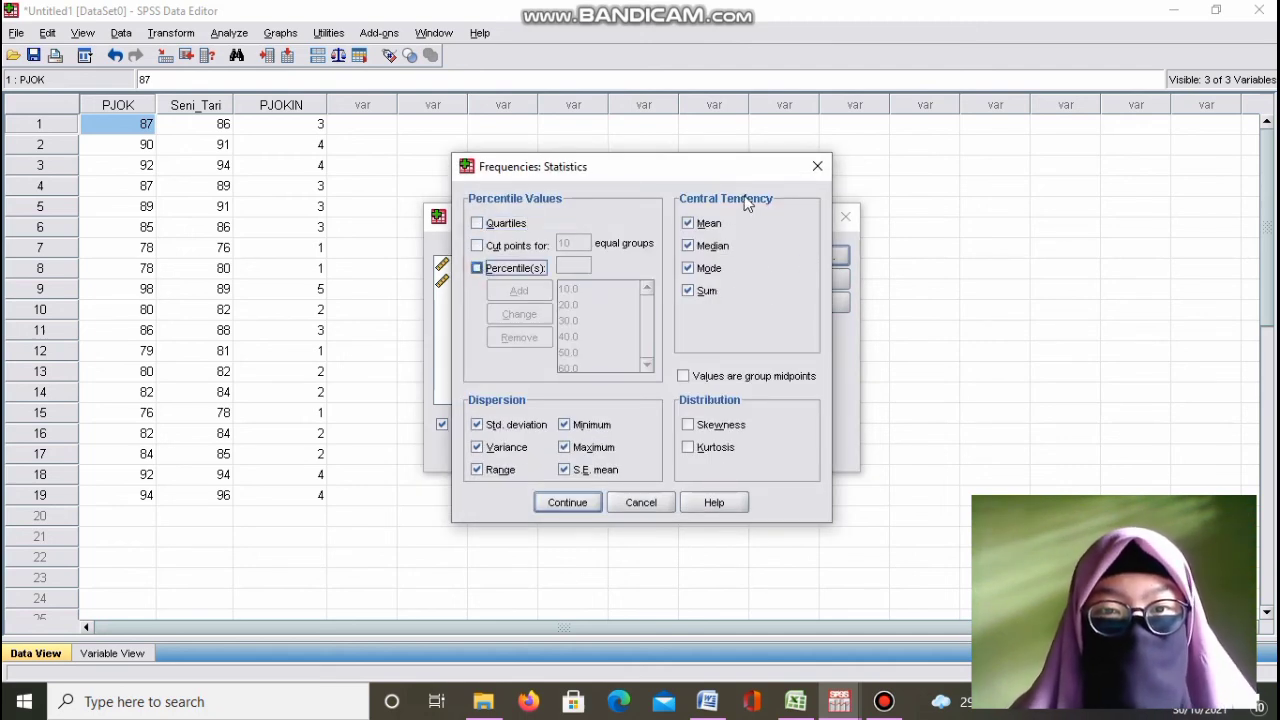
- Turn off the Mean, Median and Sum central tendency statistics
left_click(688, 246)
left_click(688, 223)
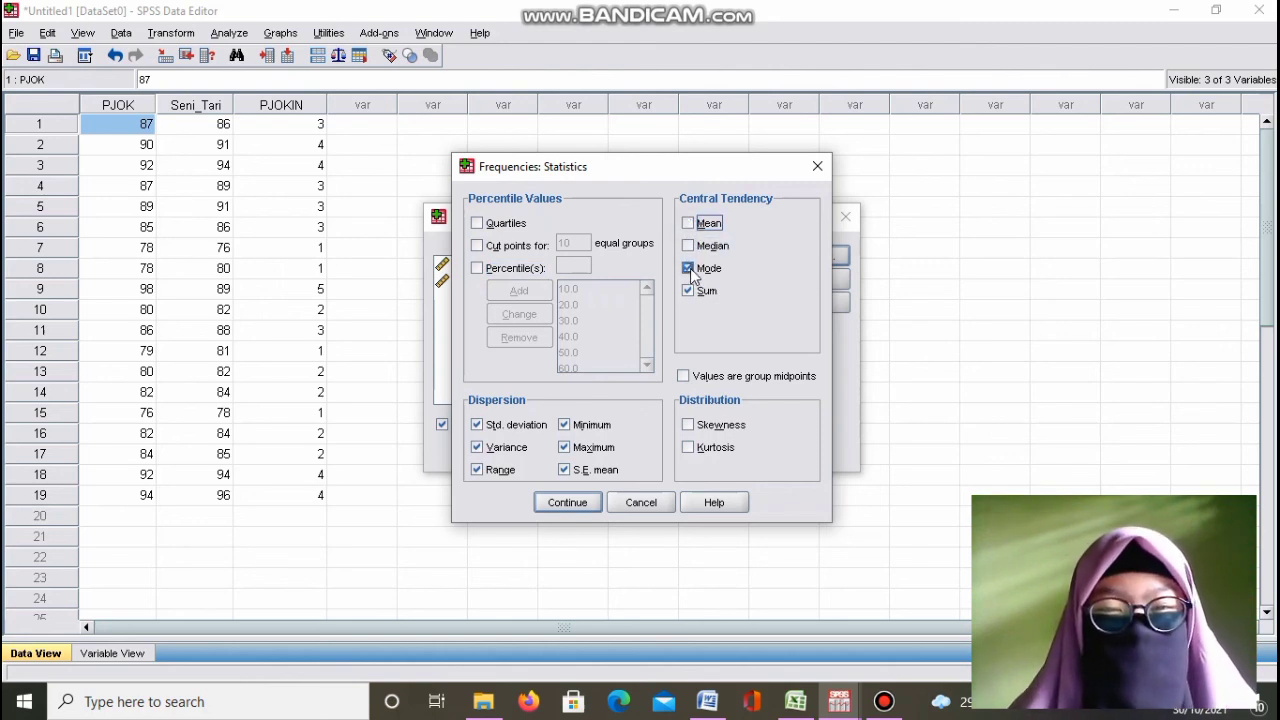
left_click(689, 269)
left_click(688, 290)
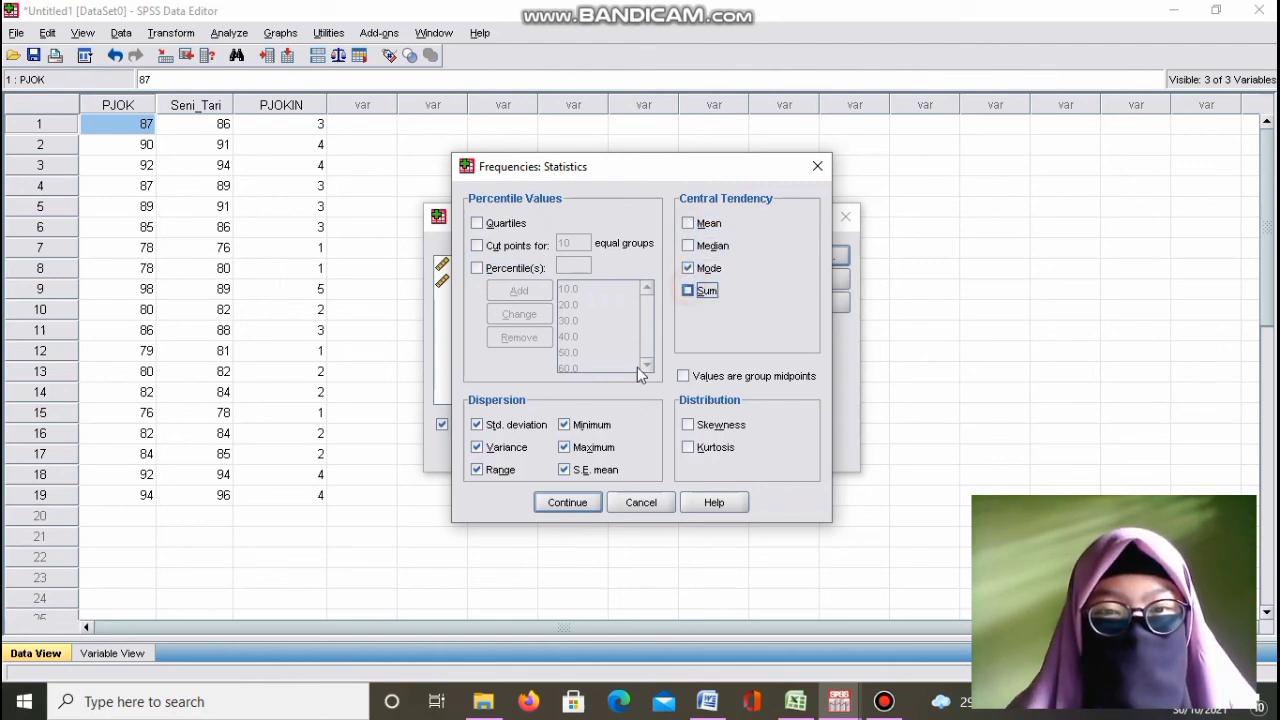
- Turn off all six dispersion statistics, from Std. deviation to S.E. mean, as well as the Mode
left_click(565, 448)
left_click(565, 470)
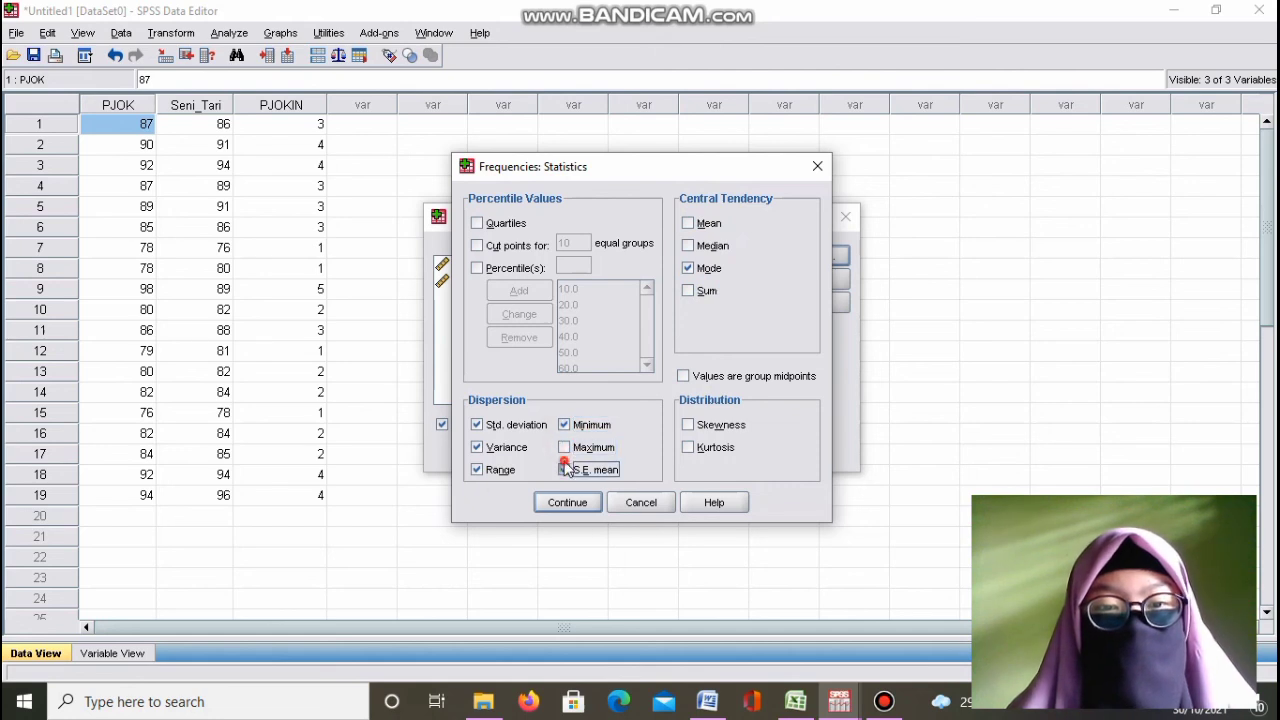
left_click(565, 427)
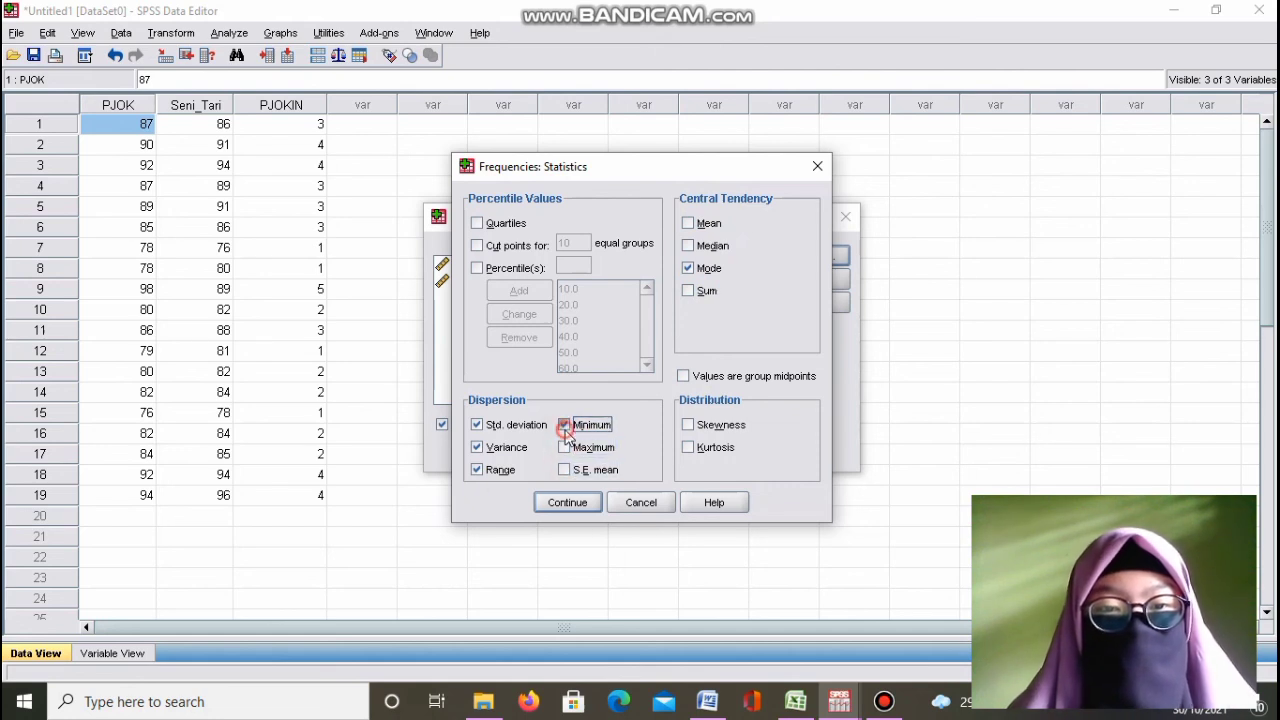
left_click(477, 425)
left_click(477, 447)
left_click(478, 470)
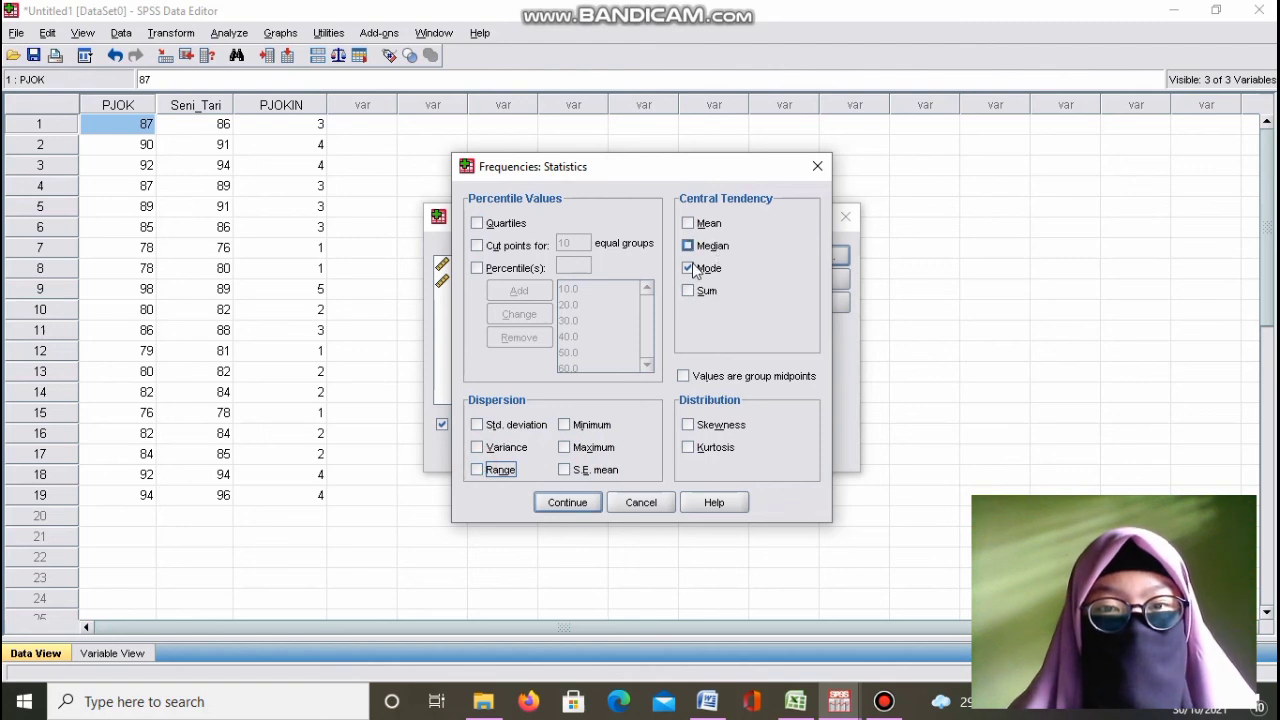
left_click(688, 268)
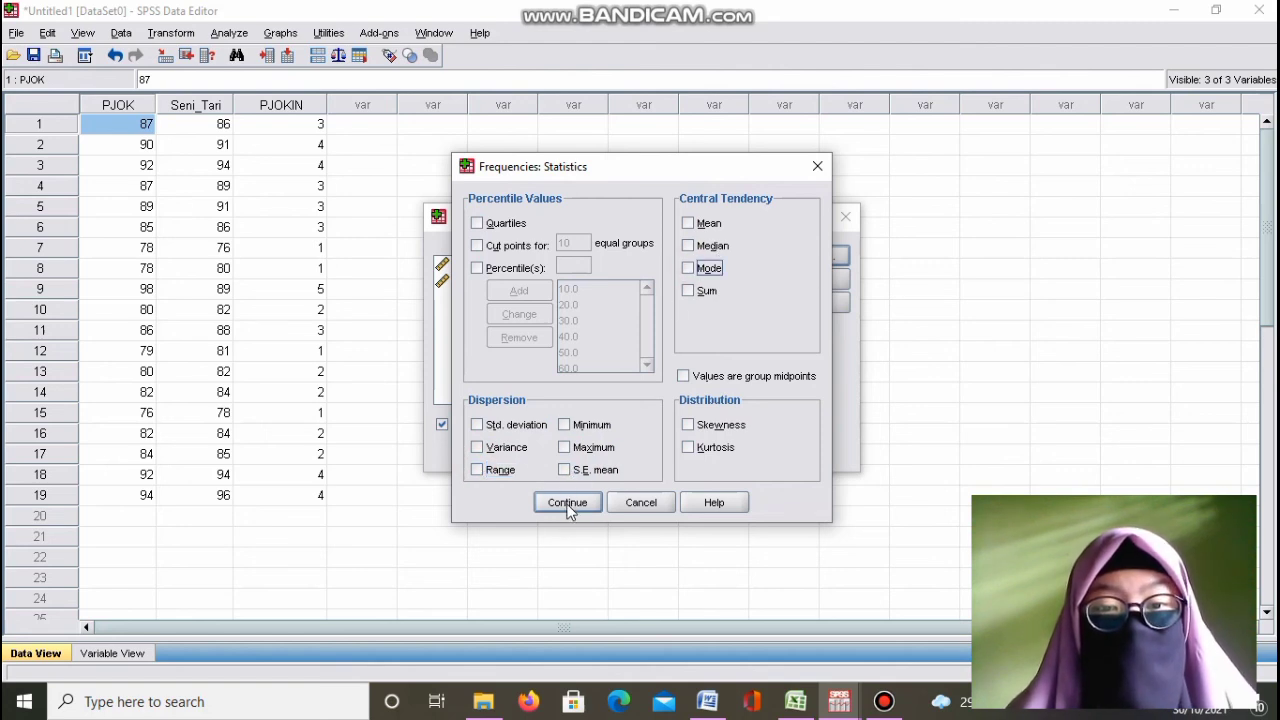
- Accept the statistics selection and run the Frequencies analysis on Interval [PJOKIN] with its frequency table
left_click(567, 503)
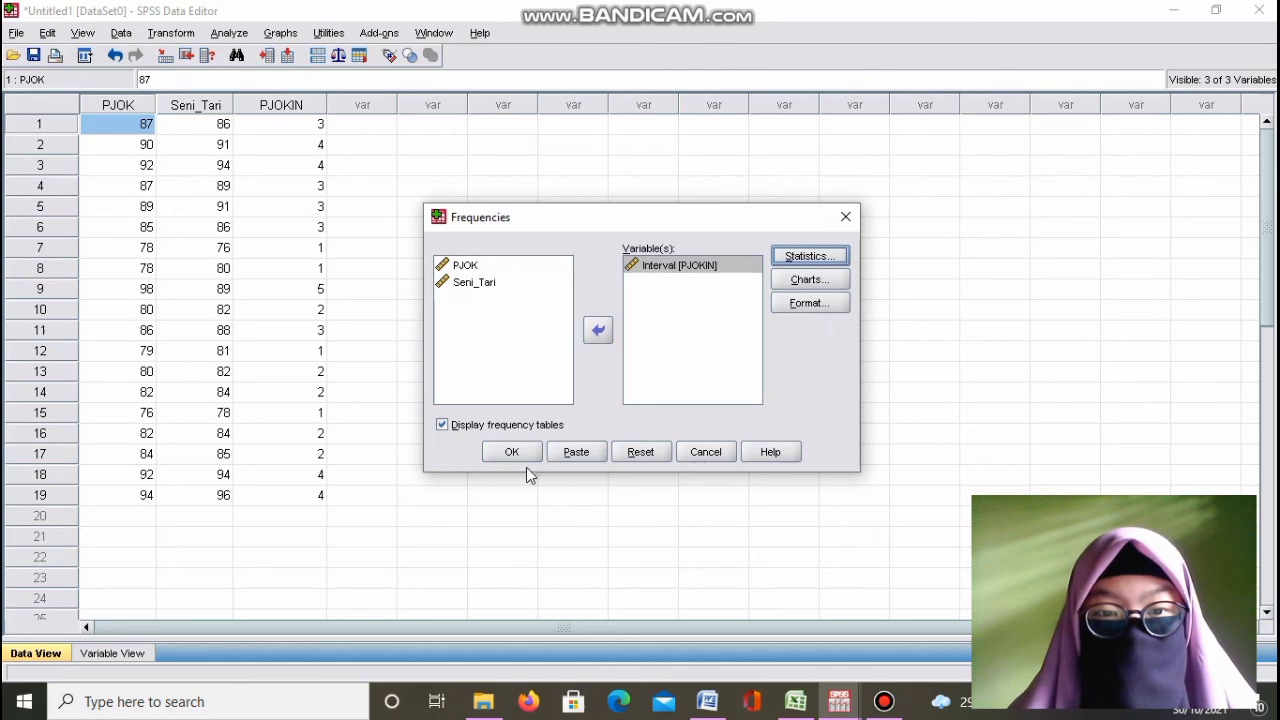
left_click(515, 456)
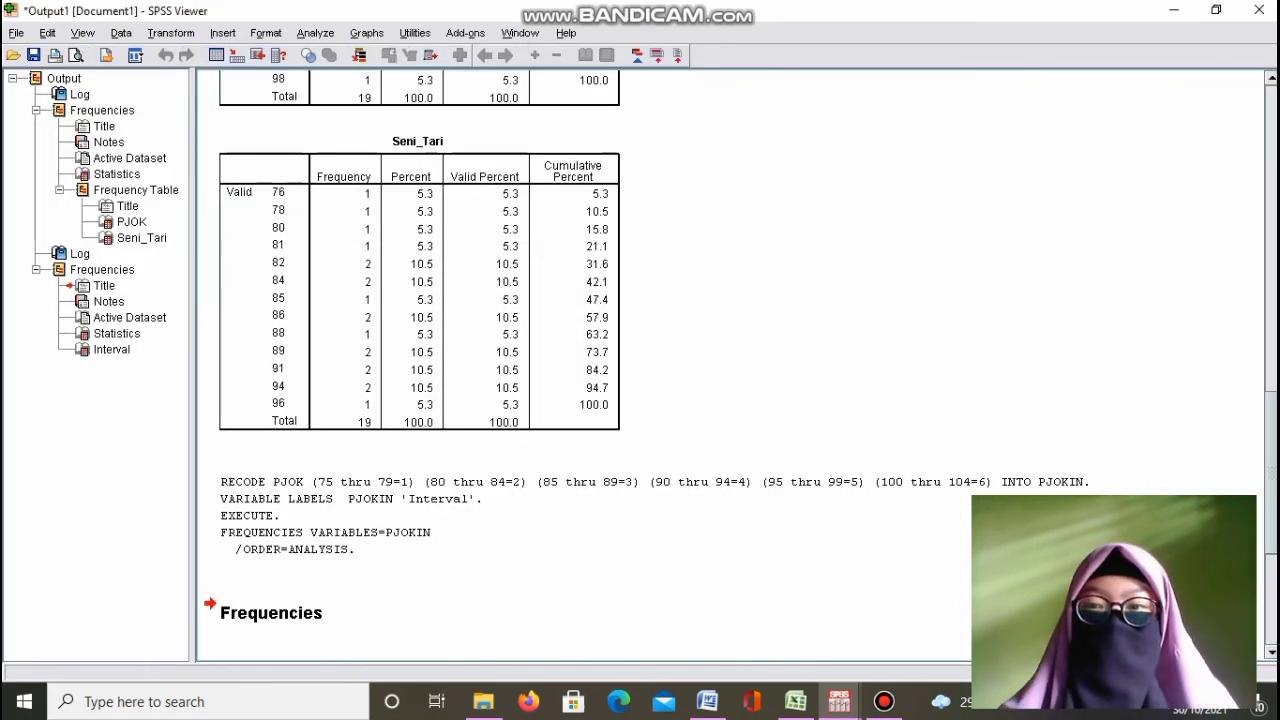
left_click_drag(1272, 462, 1275, 575)
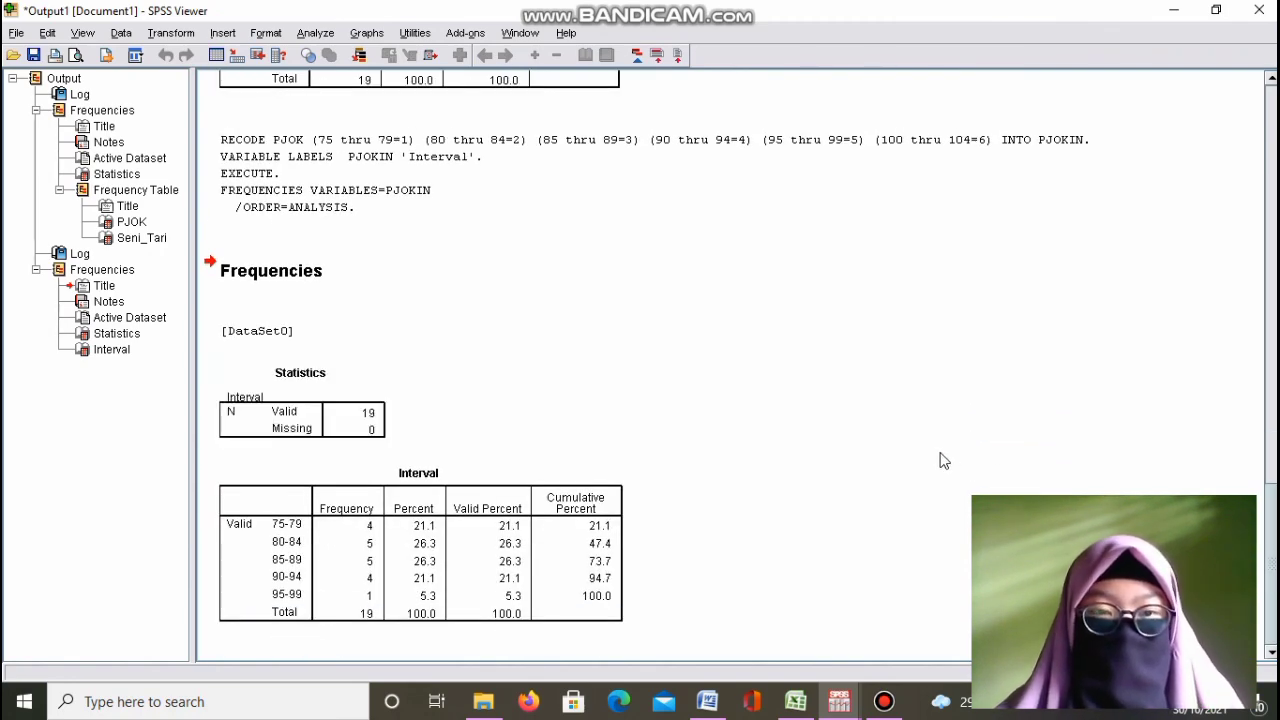